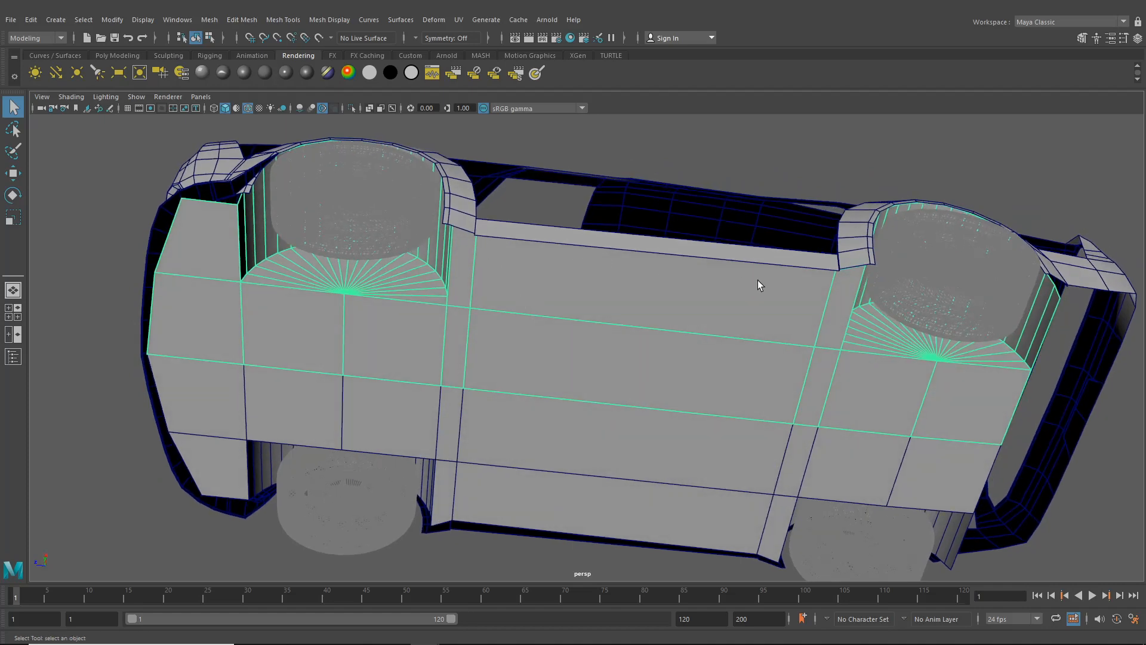
# Inspect the car's underside, wheel wells, side sill and rear bumper from several angles
pyautogui.keyDown('alt'); pyautogui.moveTo(759, 285); pyautogui.dragTo(818, 324); pyautogui.keyUp('alt')
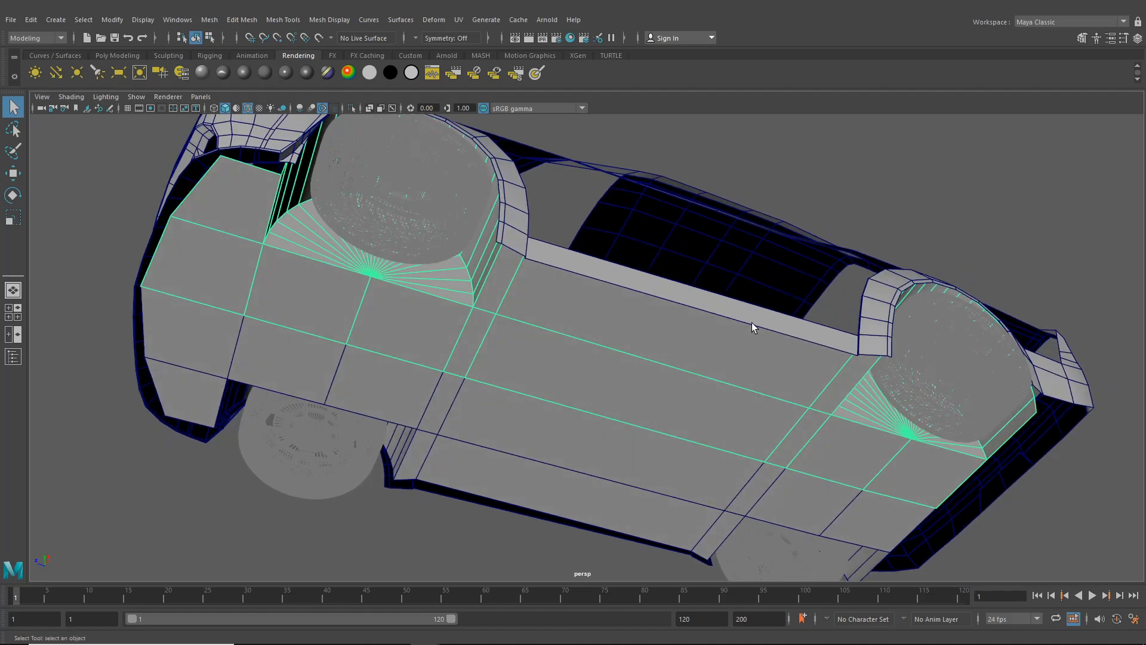
pyautogui.keyDown('alt'); pyautogui.moveTo(523, 248); pyautogui.dragTo(715, 306); pyautogui.keyUp('alt')
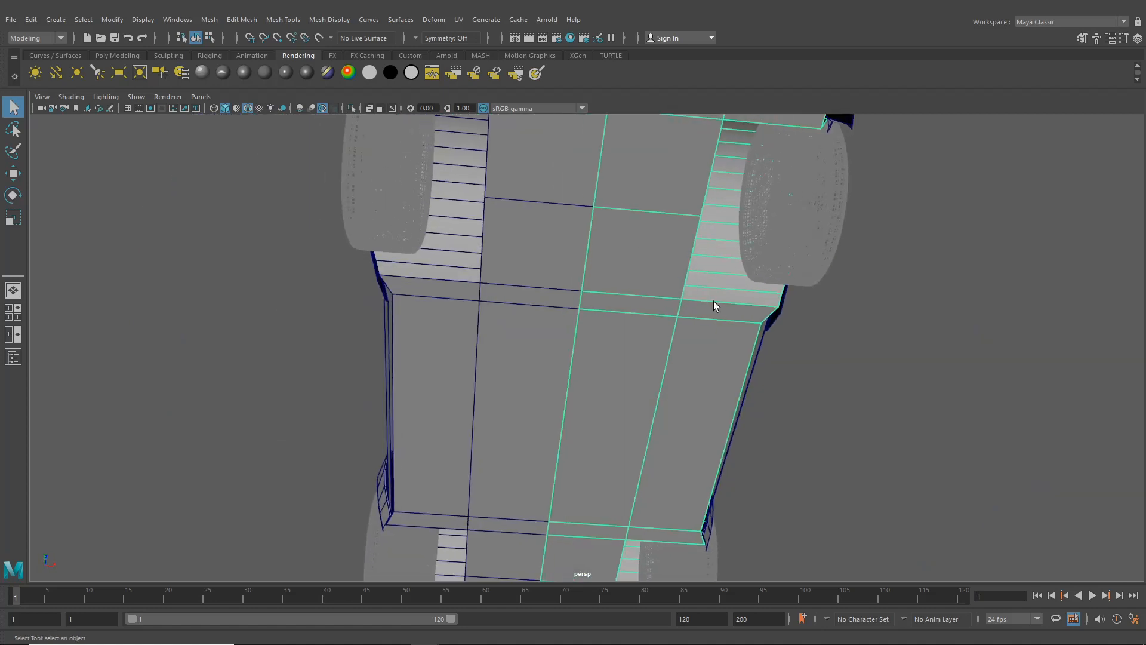
pyautogui.keyDown('alt'); pyautogui.moveTo(750, 348); pyautogui.dragTo(757, 285); pyautogui.keyUp('alt')
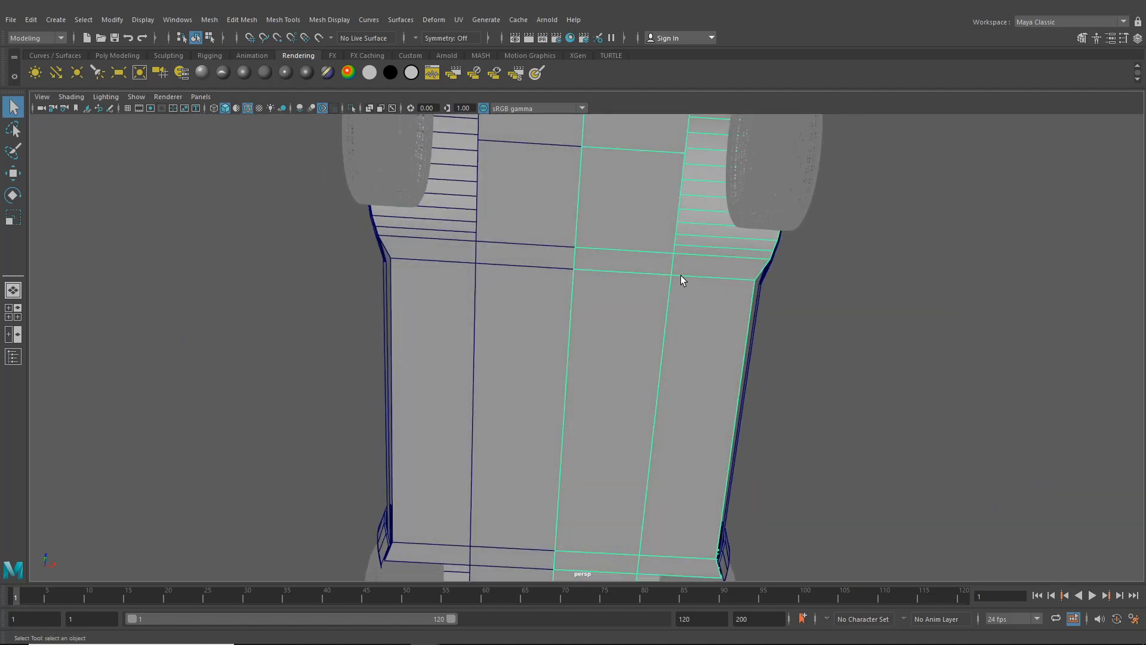
pyautogui.keyDown('alt'); pyautogui.moveTo(599, 281); pyautogui.dragTo(544, 223); pyautogui.keyUp('alt')
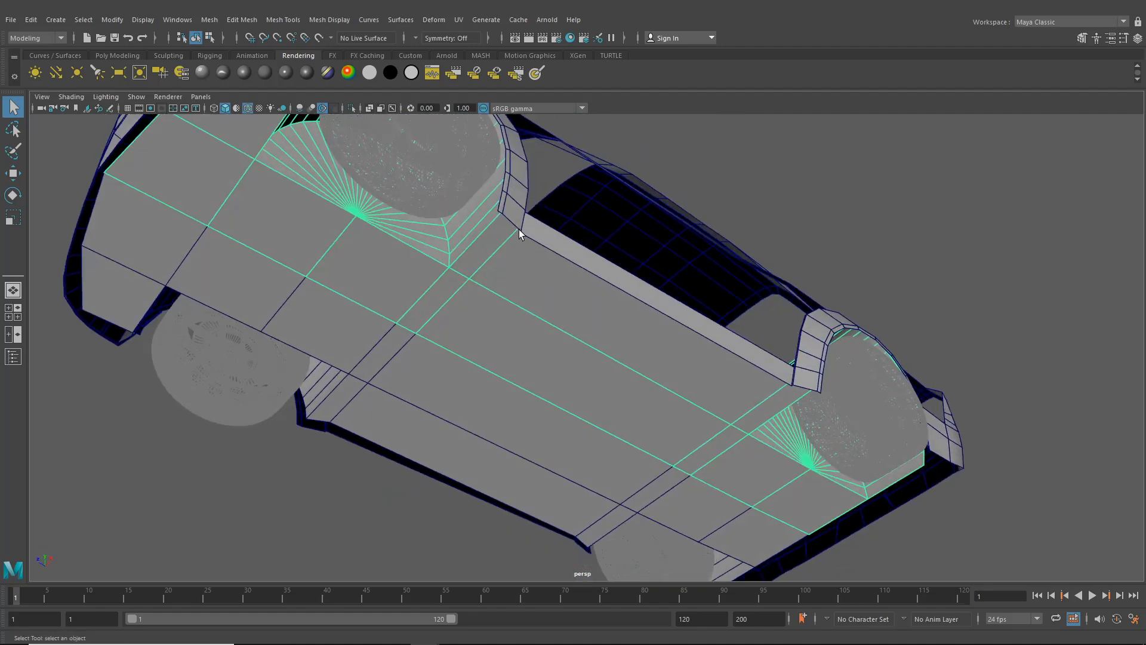
pyautogui.keyDown('alt'); pyautogui.moveTo(519, 231); pyautogui.dragTo(621, 191); pyautogui.keyUp('alt')
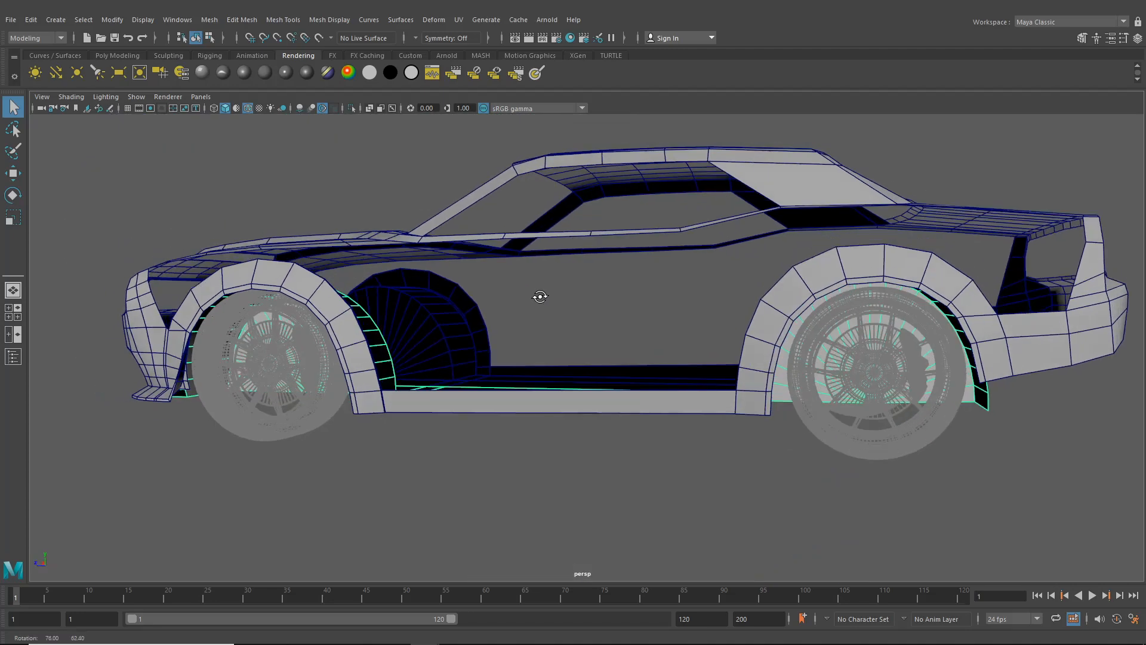
pyautogui.keyDown('alt'); pyautogui.moveTo(538, 294); pyautogui.dragTo(677, 363); pyautogui.keyUp('alt')
pyautogui.keyDown('alt'); pyautogui.moveTo(689, 472); pyautogui.dragTo(586, 364); pyautogui.keyUp('alt')
pyautogui.click(612, 363)
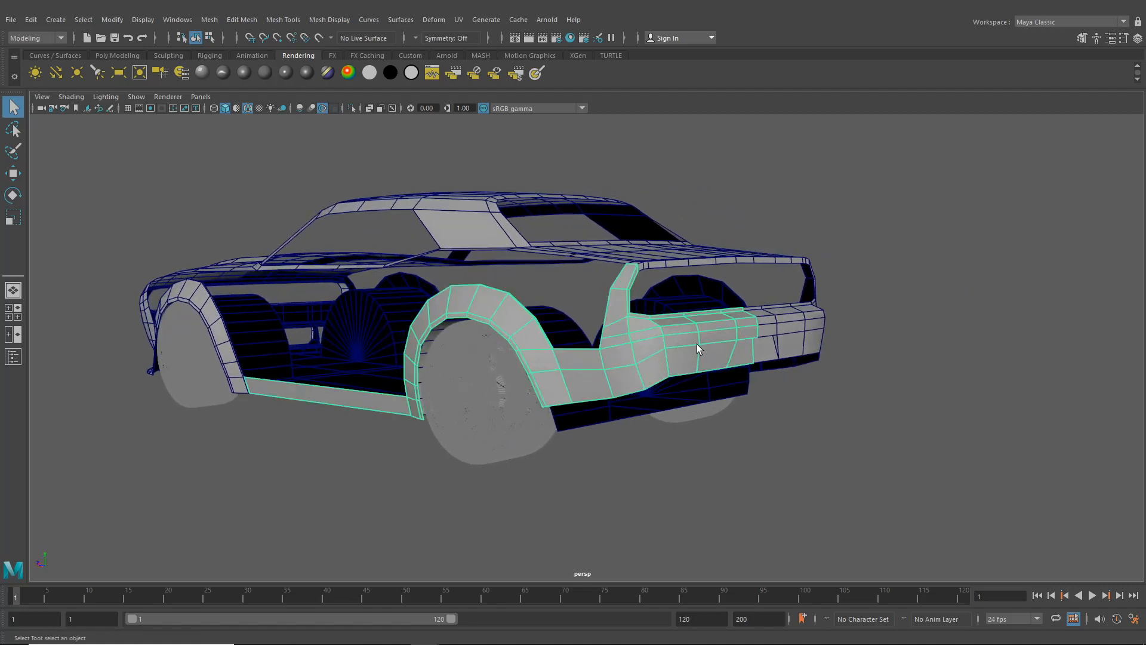
pyautogui.keyDown('alt'); pyautogui.moveTo(697, 345); pyautogui.dragTo(513, 368); pyautogui.keyUp('alt')
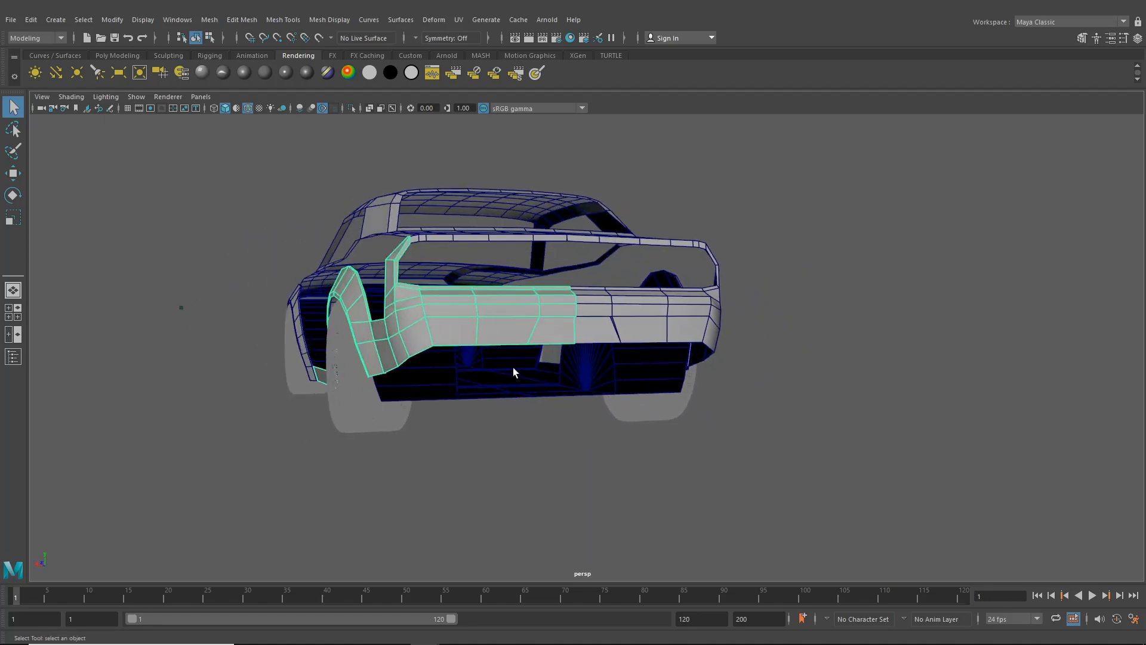
pyautogui.click(592, 423)
pyautogui.moveTo(586, 418)
pyautogui.keyDown('alt'); pyautogui.mouseDown()
pyautogui.moveTo(668, 411)
pyautogui.moveTo(607, 417)
pyautogui.mouseUp(); pyautogui.keyUp('alt')
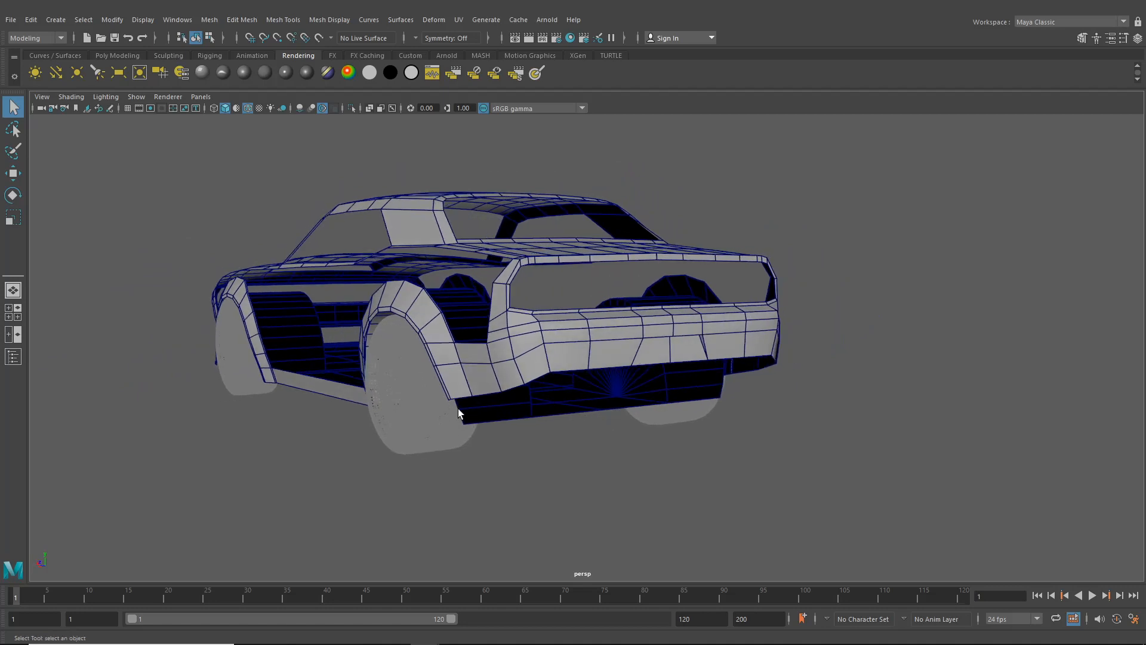
pyautogui.keyDown('alt'); pyautogui.moveTo(479, 405); pyautogui.dragTo(493, 407); pyautogui.keyUp('alt')
pyautogui.keyDown('alt'); pyautogui.moveTo(493, 407); pyautogui.dragTo(514, 432, button='right'); pyautogui.keyUp('alt')
pyautogui.keyDown('alt'); pyautogui.moveTo(513, 432); pyautogui.dragTo(561, 402, button='middle'); pyautogui.keyUp('alt')
pyautogui.keyDown('alt'); pyautogui.moveTo(743, 419); pyautogui.dragTo(725, 420, button='right'); pyautogui.keyUp('alt')
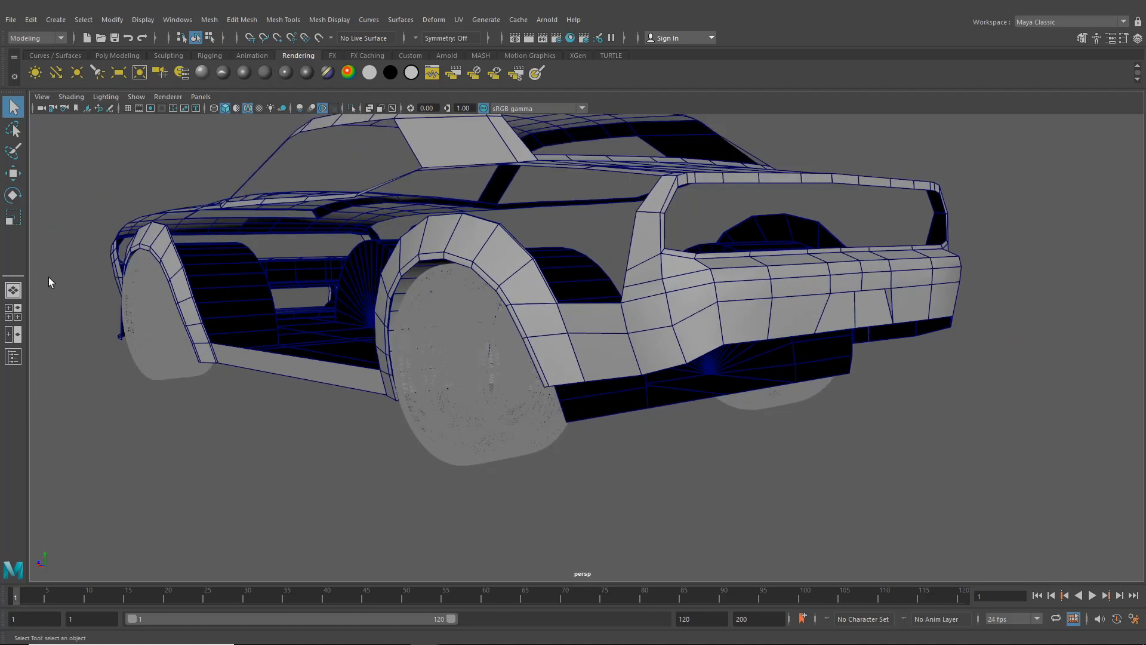
# Show the four-view layout, set the front viewport to the back1 orthographic camera and examine the lower rear bumper
pyautogui.click(13, 312)
pyautogui.click(201, 343)
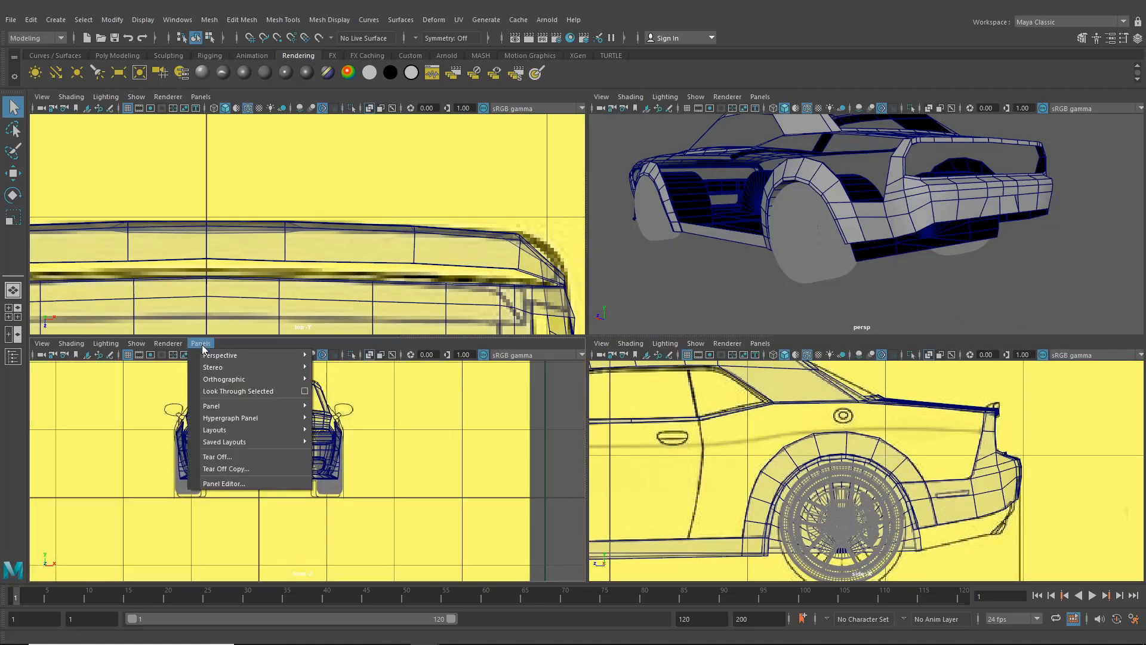
pyautogui.moveTo(304, 380)
pyautogui.click(345, 382)
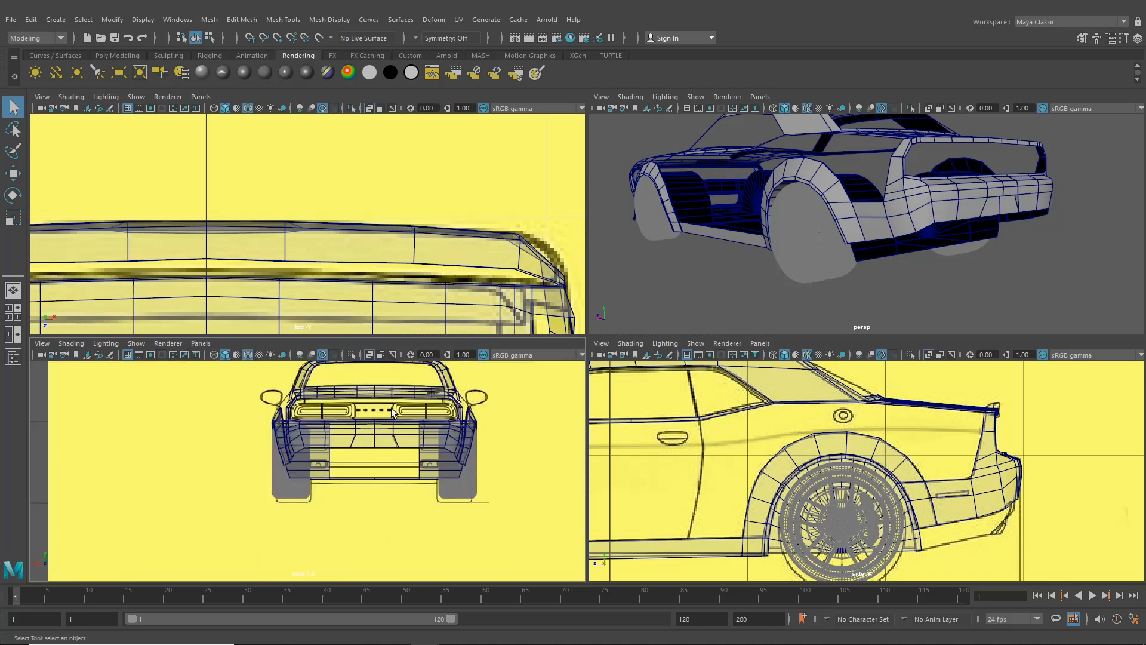
pyautogui.scroll(6, 402, 451)
pyautogui.keyDown('alt'); pyautogui.moveTo(415, 460); pyautogui.dragTo(322, 463, button='middle'); pyautogui.keyUp('alt')
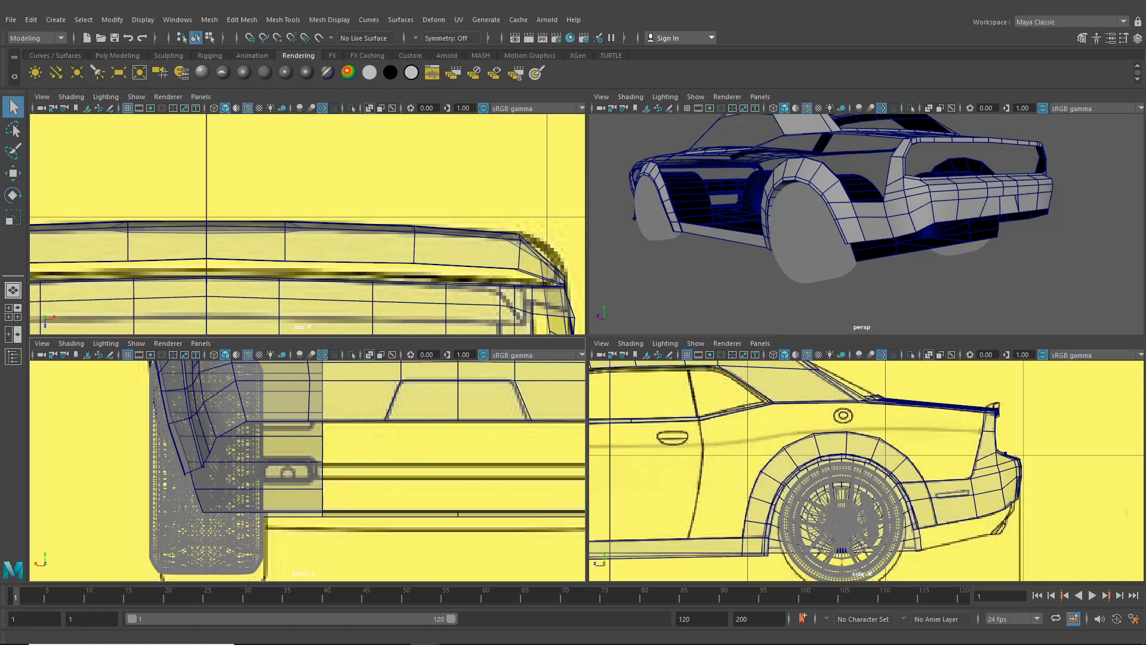
# Bring up the reference photo 009.jpg and examine the black lower rear bumper and both exhaust openings up close
pyautogui.moveTo(1145, 27); pyautogui.dragTo(597, 92)
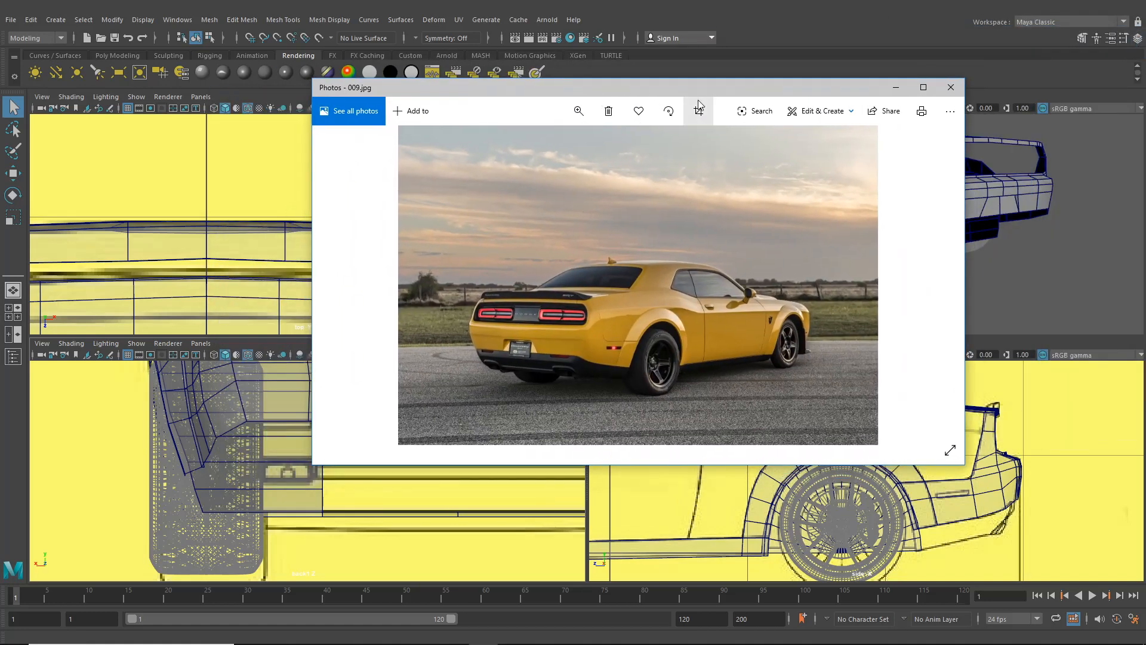
pyautogui.click(579, 111)
pyautogui.click(579, 144)
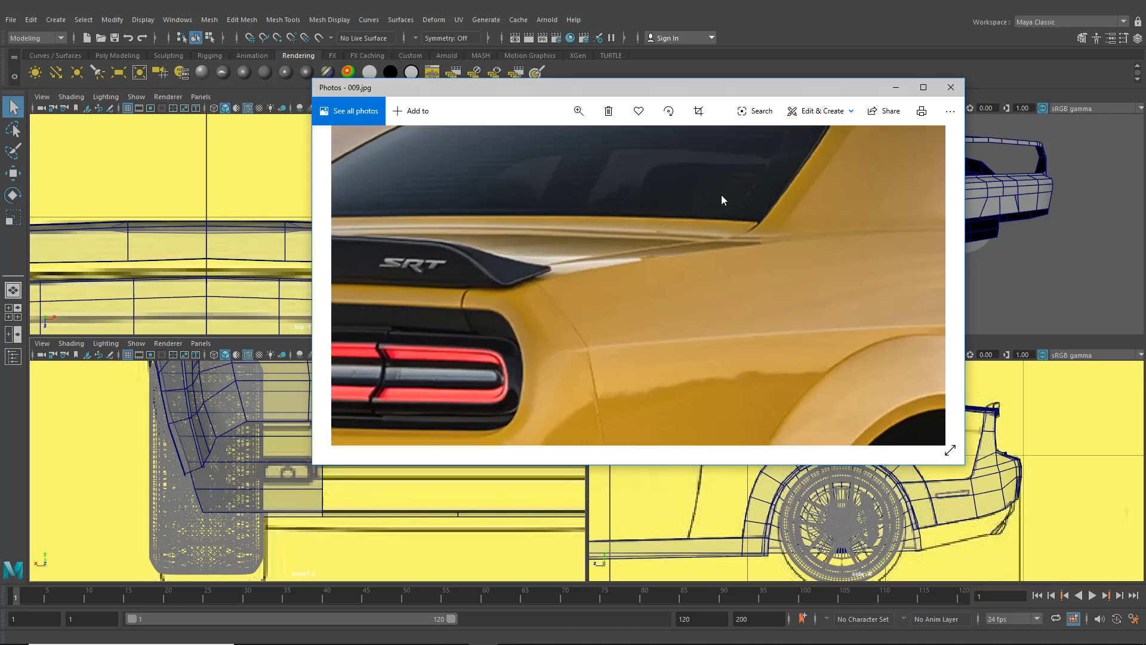
pyautogui.scroll(-5, 711, 227)
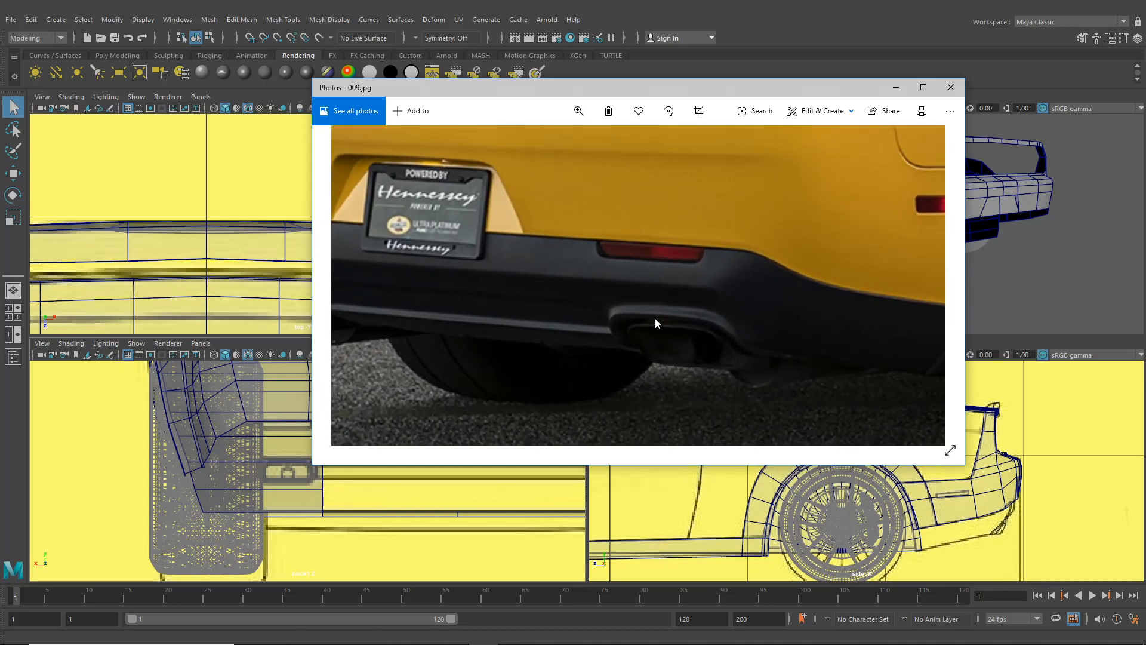
pyautogui.moveTo(586, 338); pyautogui.dragTo(648, 341)
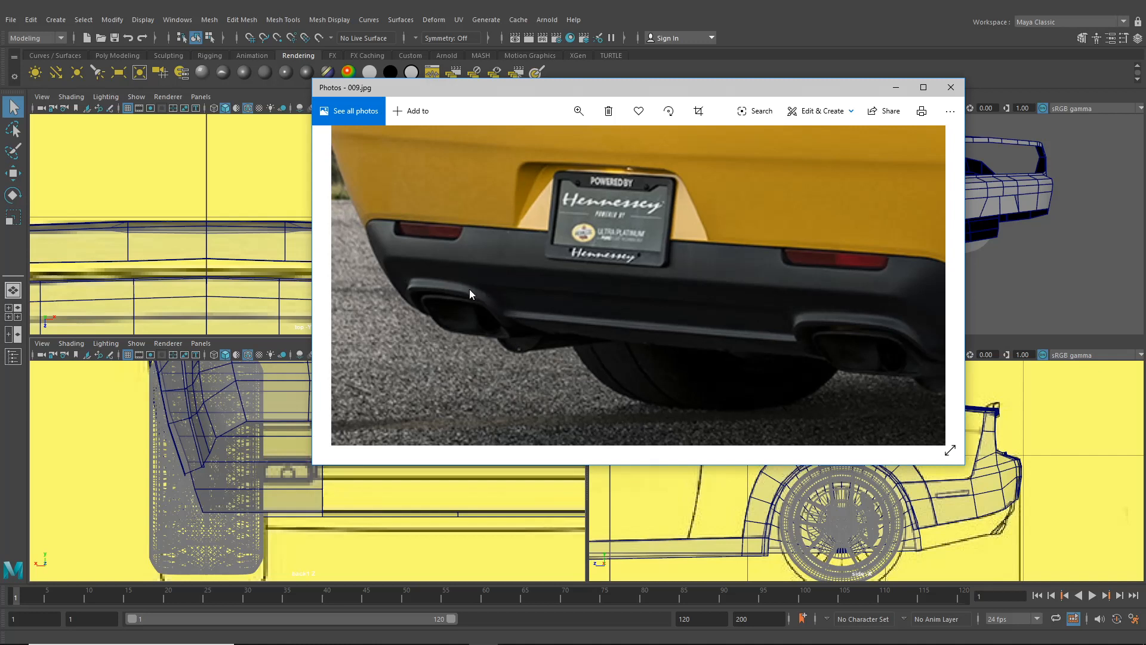
pyautogui.moveTo(710, 324); pyautogui.dragTo(579, 313)
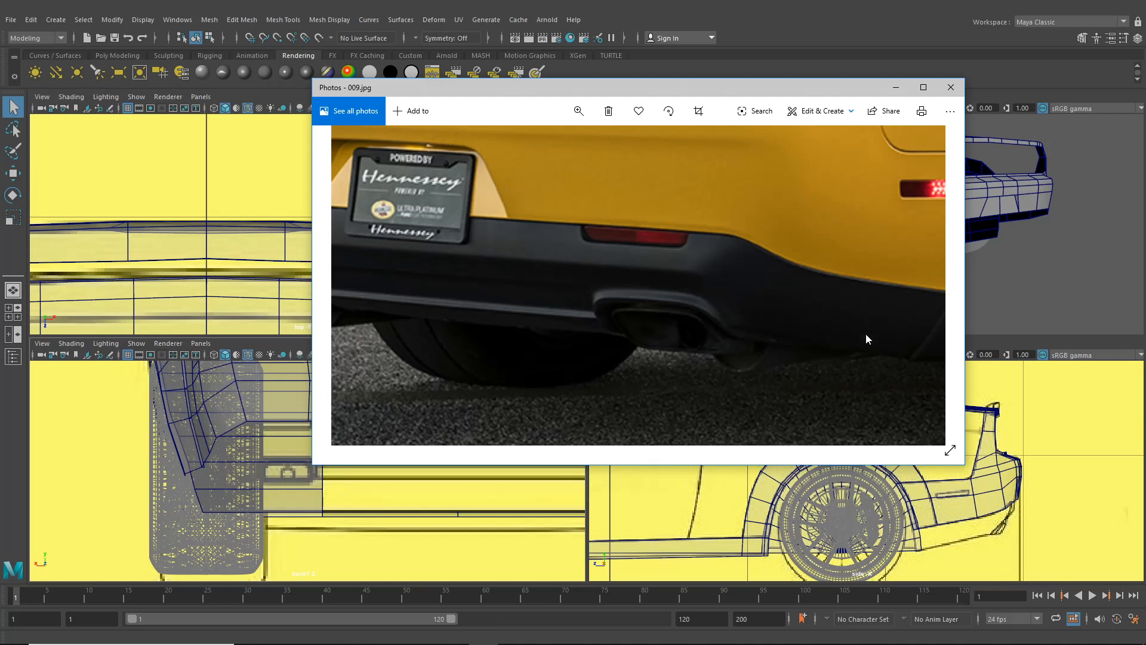
pyautogui.moveTo(641, 292); pyautogui.dragTo(725, 305)
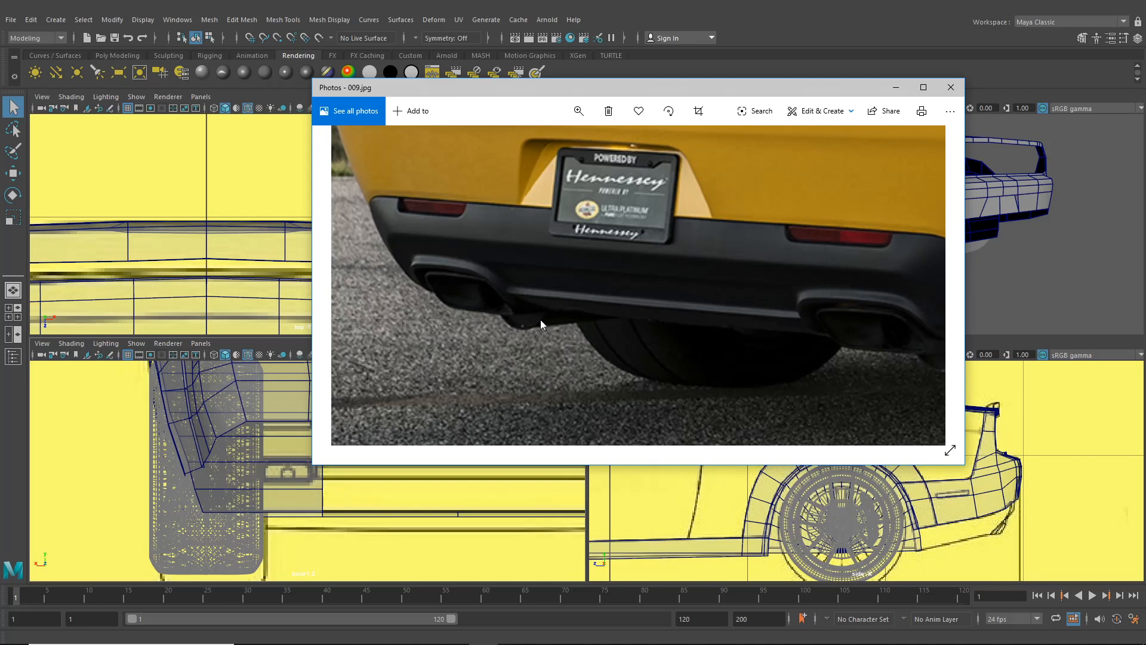
pyautogui.moveTo(601, 91); pyautogui.dragTo(1145, 91)
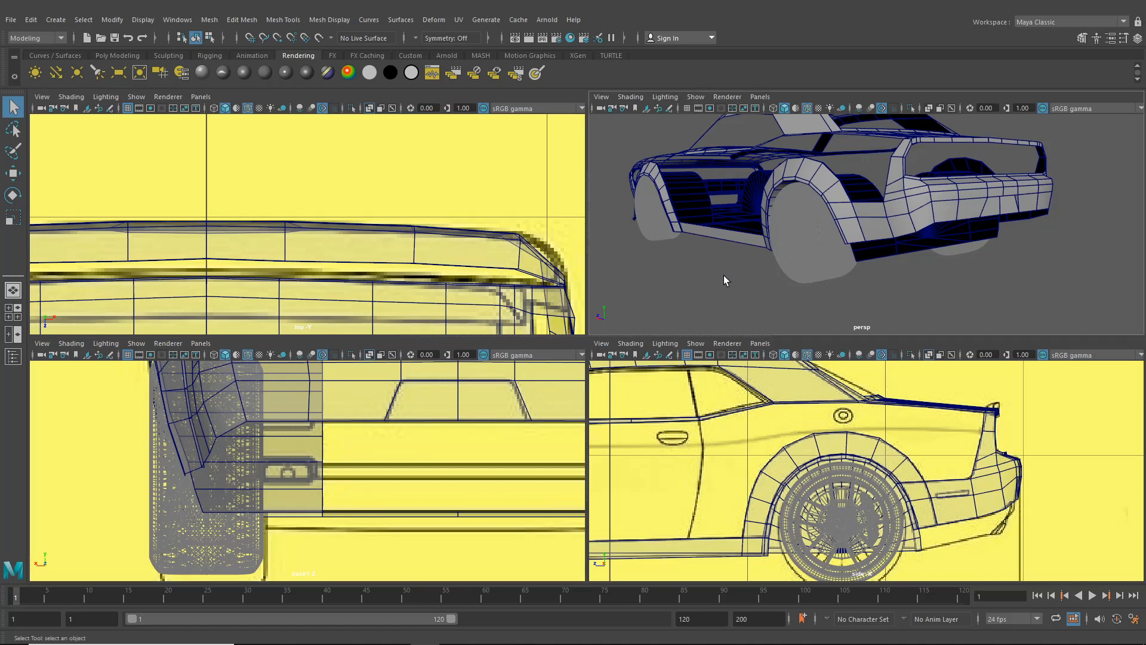
# Create a polygon plane in the perspective view and move it behind the rear bumper, to about -2.826 on Z
pyautogui.press('space')
pyautogui.scroll(-2, 713, 298)
pyautogui.keyDown('alt'); pyautogui.moveTo(712, 302); pyautogui.dragTo(540, 342, button='middle'); pyautogui.keyUp('alt')
pyautogui.keyDown('alt'); pyautogui.moveTo(540, 342); pyautogui.dragTo(603, 346); pyautogui.keyUp('alt')
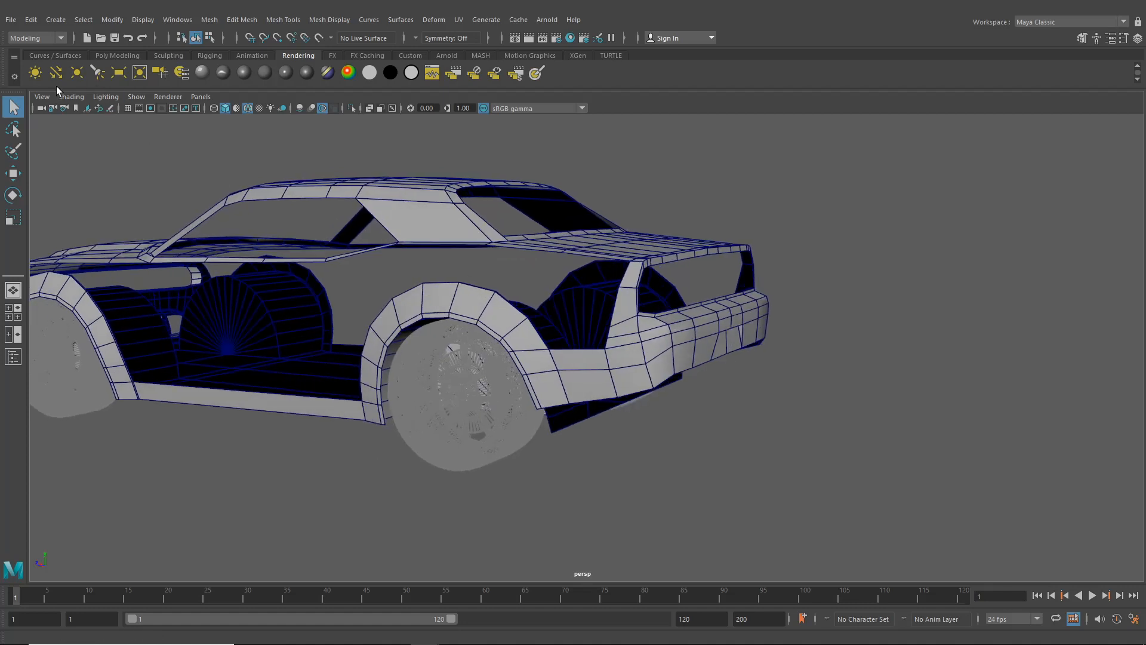
pyautogui.click(108, 55)
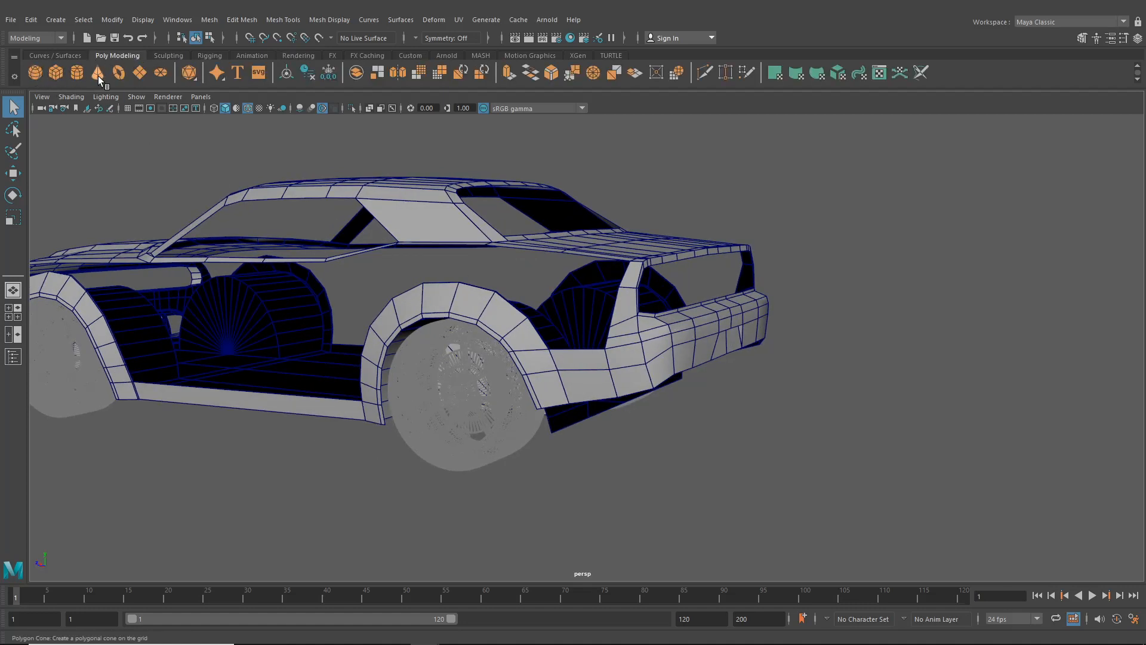
pyautogui.click(139, 72)
pyautogui.click(12, 173)
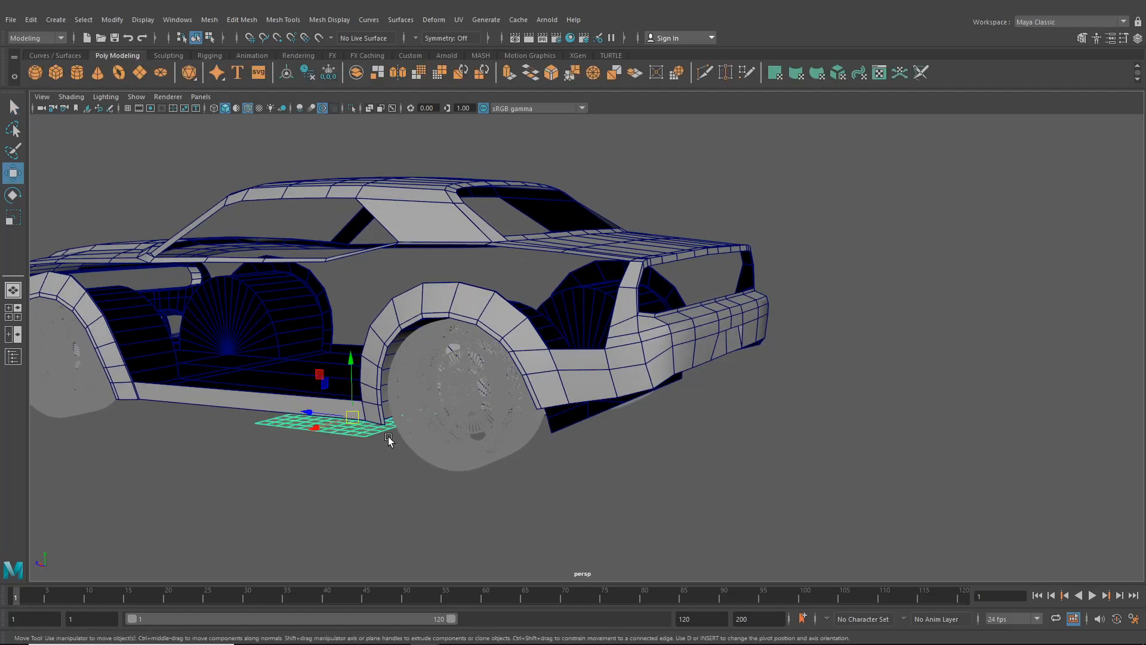
pyautogui.moveTo(310, 412); pyautogui.dragTo(615, 409)
# Set the plane's width and height subdivisions to 1 in the polyPlane1 inputs, then deselect it and close the channel settings
pyautogui.click(1138, 38)
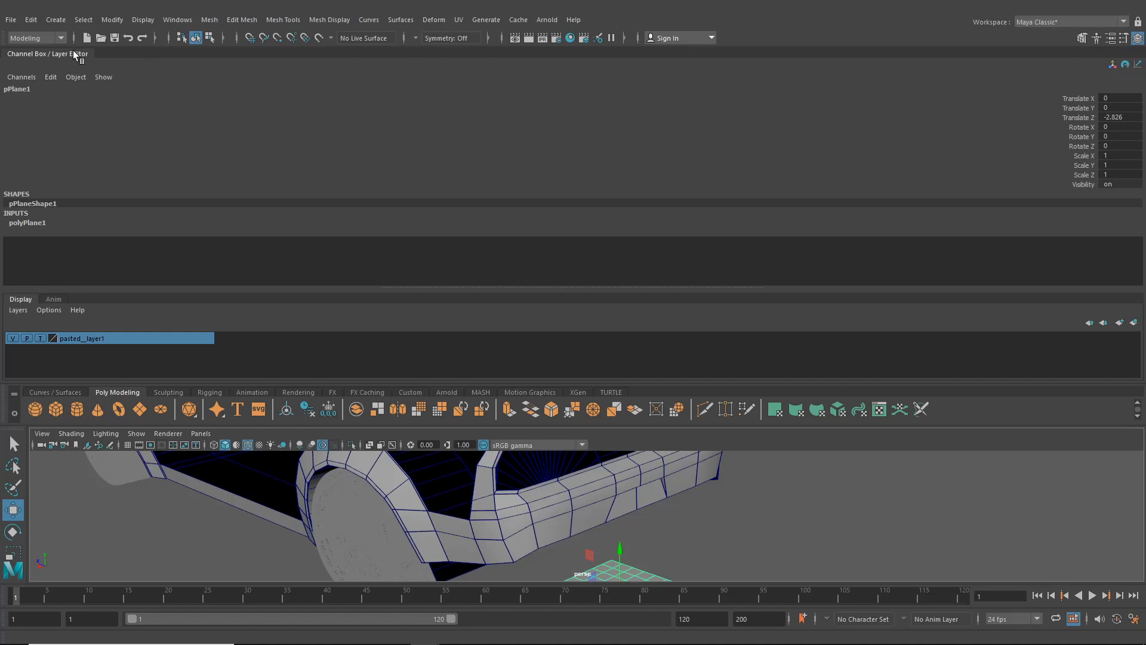
pyautogui.moveTo(74, 54); pyautogui.dragTo(987, 74)
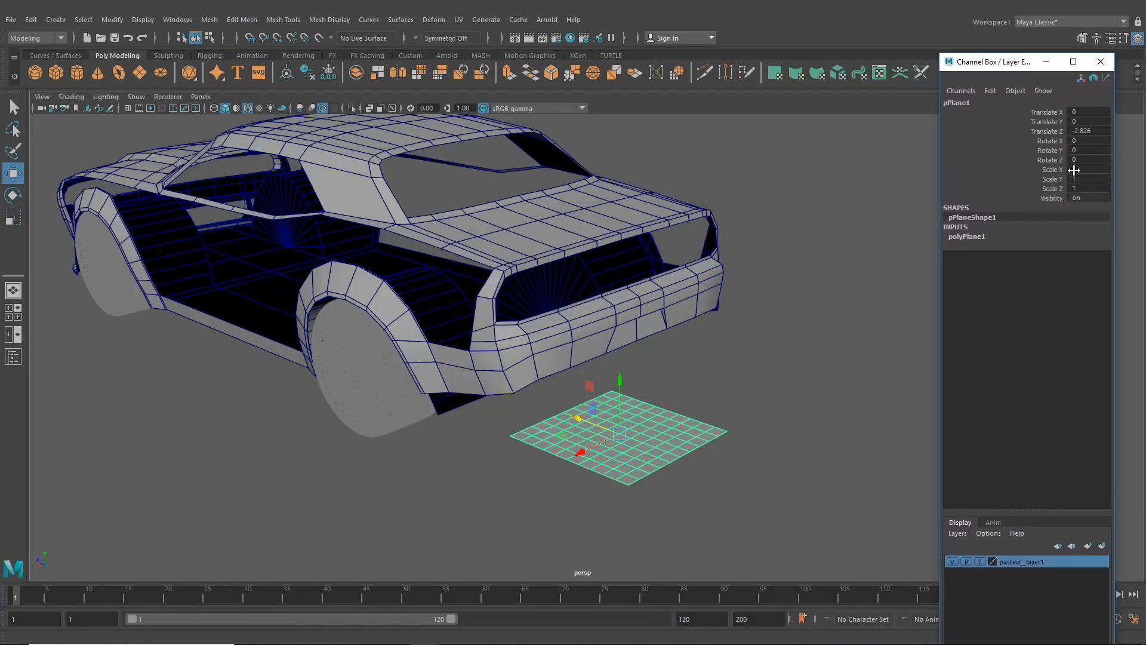
pyautogui.click(965, 237)
pyautogui.click(1086, 264)
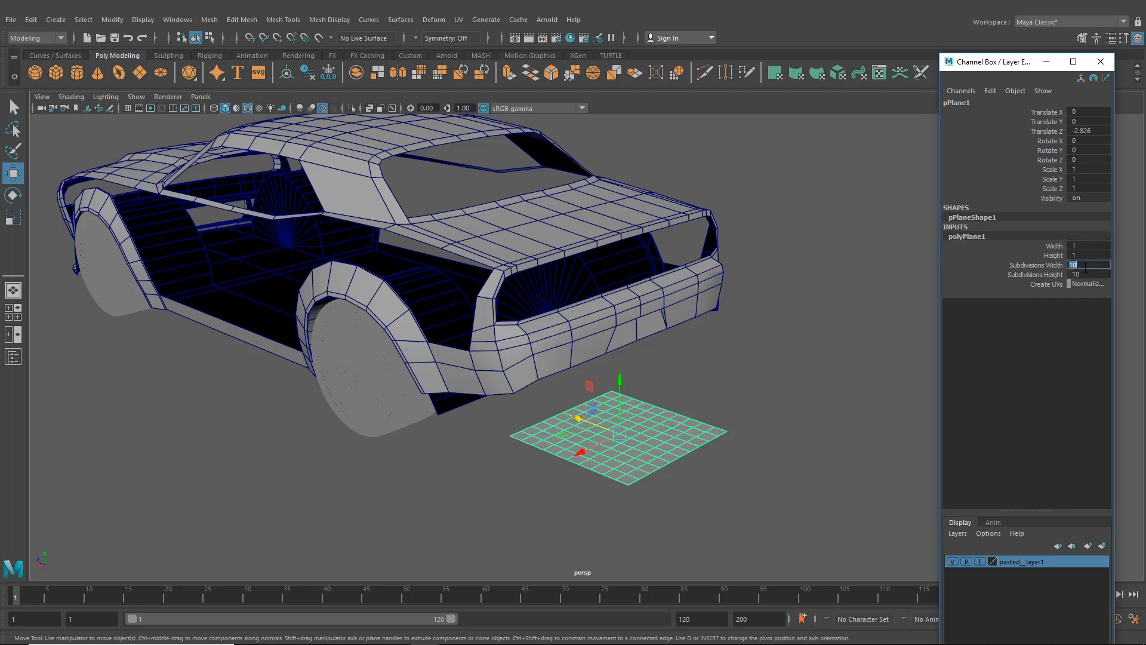
pyautogui.write('1')
pyautogui.press('Tab')
pyautogui.write('1')
pyautogui.press('Return')
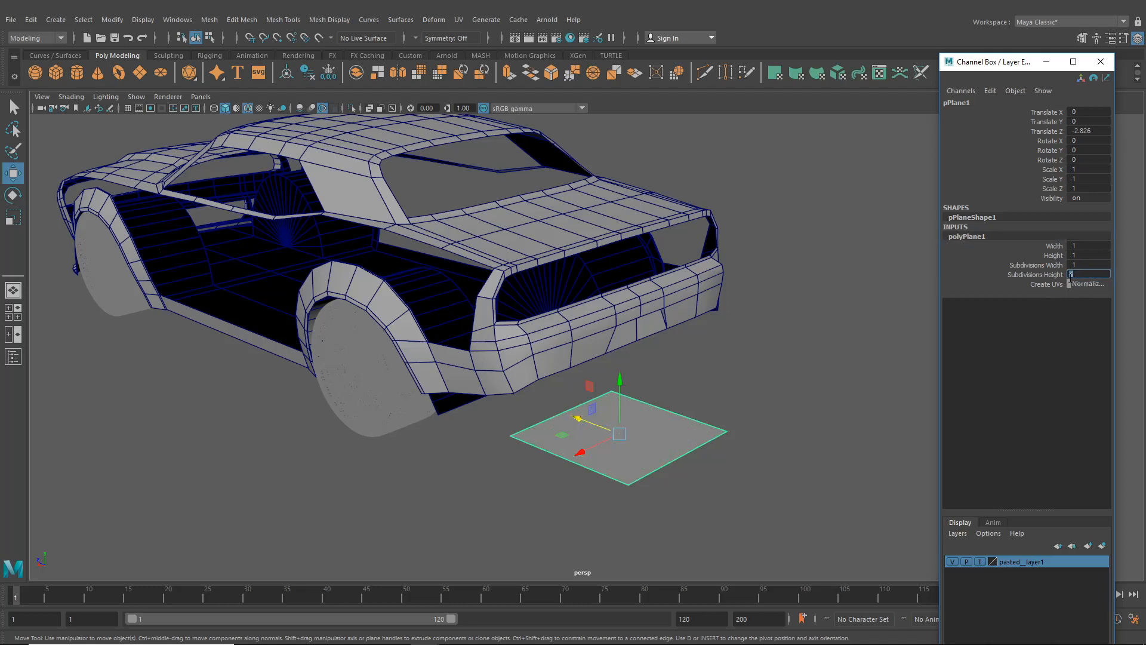
pyautogui.click(741, 354)
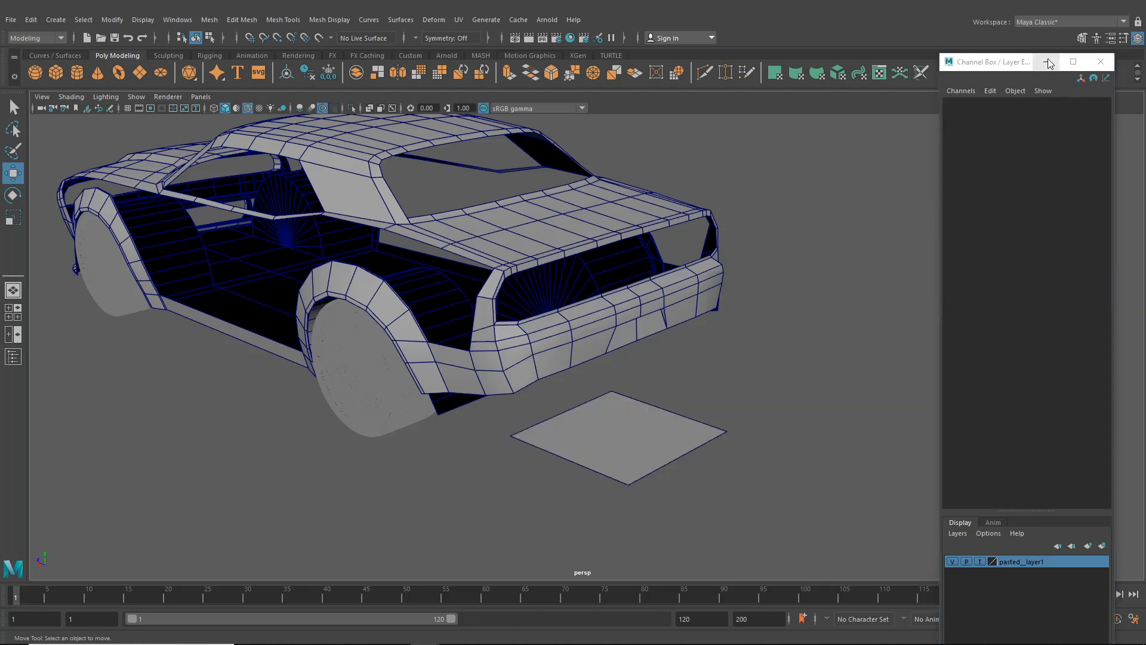
pyautogui.click(1100, 65)
# Rotate the plane about its X axis so it stands nearly upright, tilted like the underside of the rear bumper
pyautogui.scroll(3, 597, 388)
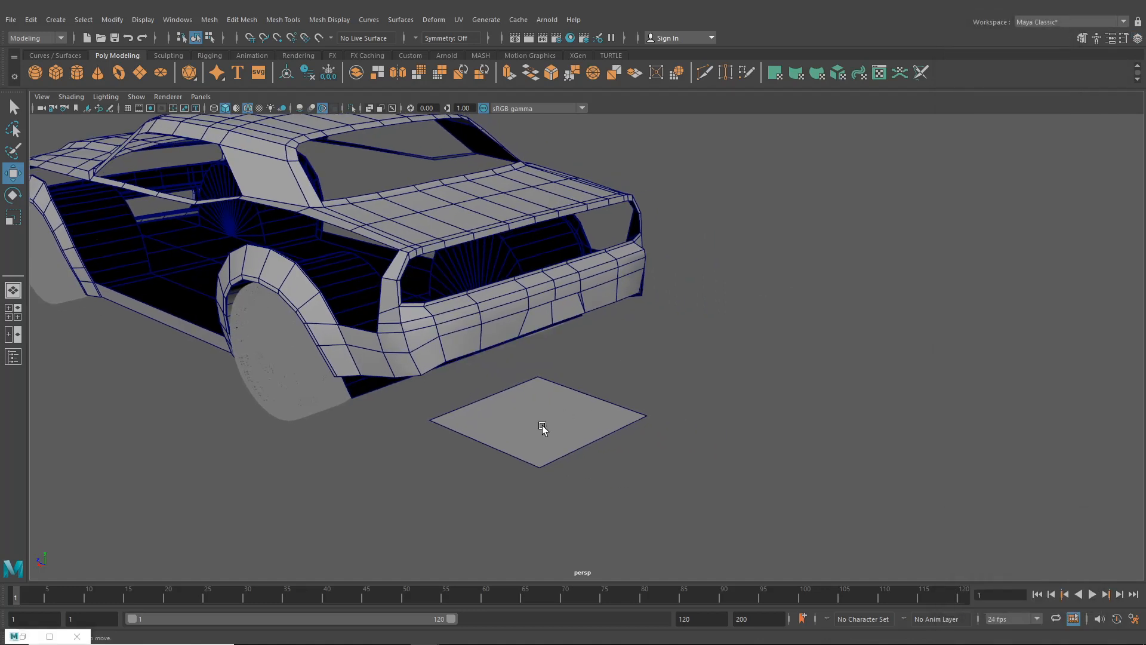
pyautogui.click(543, 427)
pyautogui.press('e')
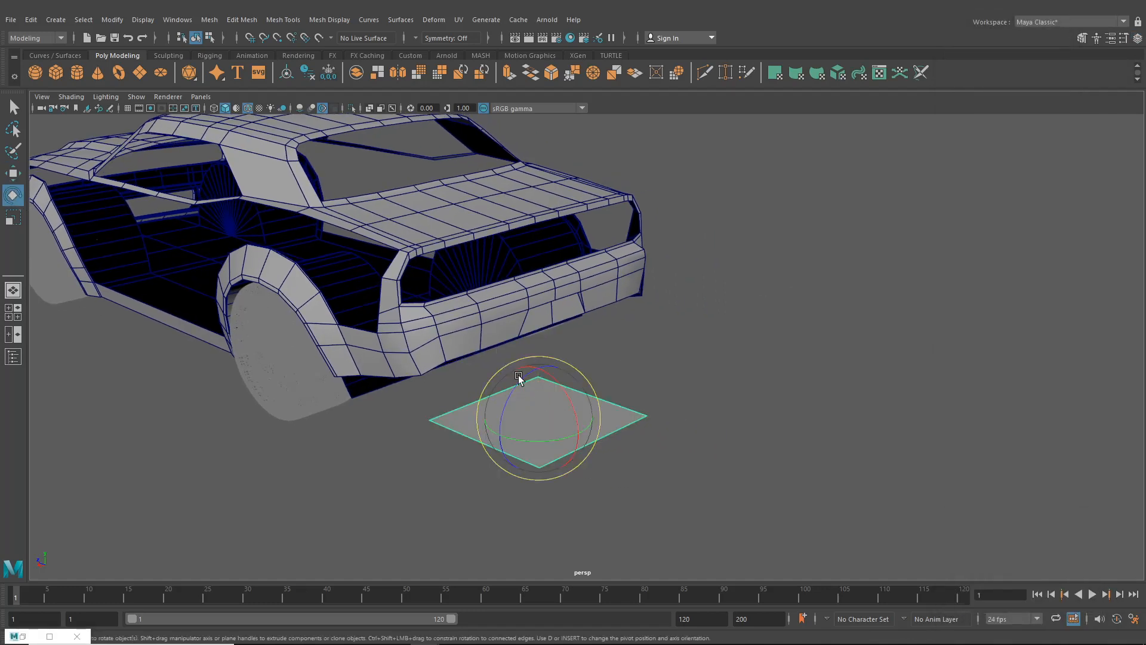
pyautogui.moveTo(519, 379); pyautogui.dragTo(605, 480)
pyautogui.moveTo(700, 357); pyautogui.dragTo(700, 355)
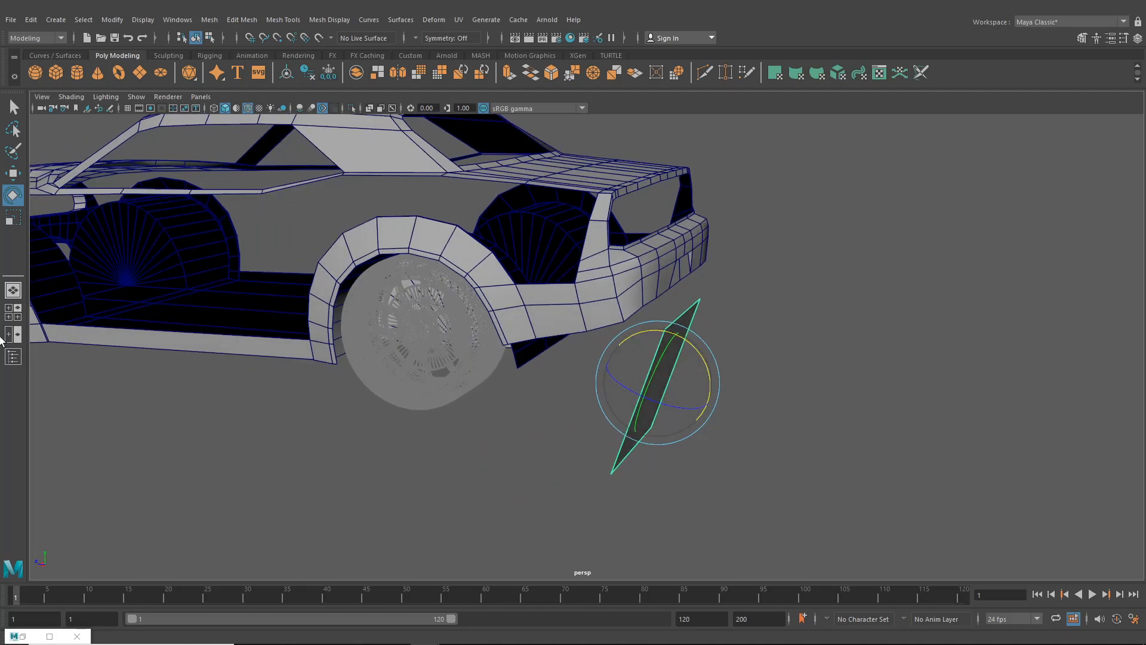
# Return to the four-view layout and move the plane slightly rearward, to about -2.879 on Z
pyautogui.click(13, 313)
pyautogui.press('w')
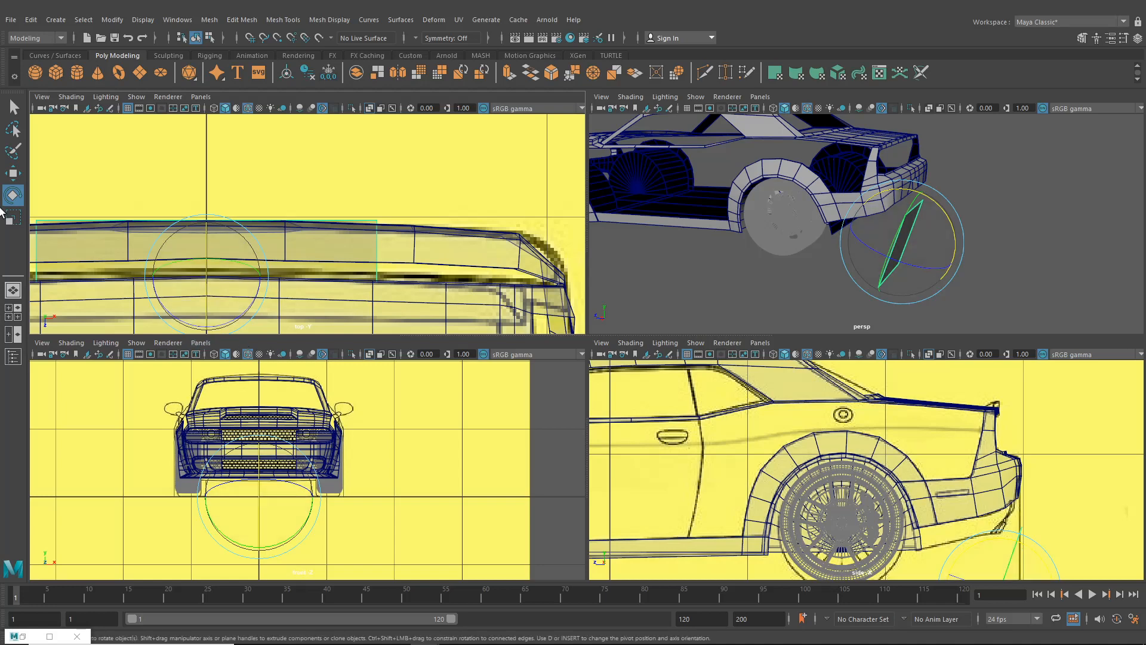
pyautogui.moveTo(852, 240); pyautogui.dragTo(857, 240)
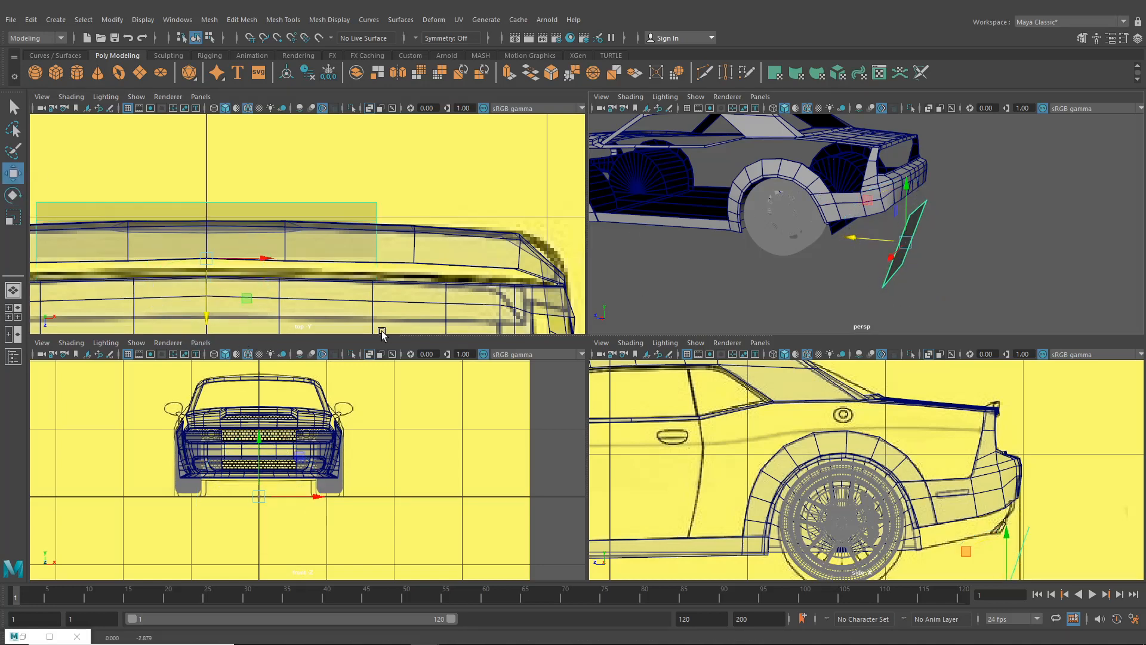
# Set the front viewport to the back1 camera and move the plane up and sideways over the lower bumper corner beside the rear wheel
pyautogui.click(201, 342)
pyautogui.moveTo(297, 380)
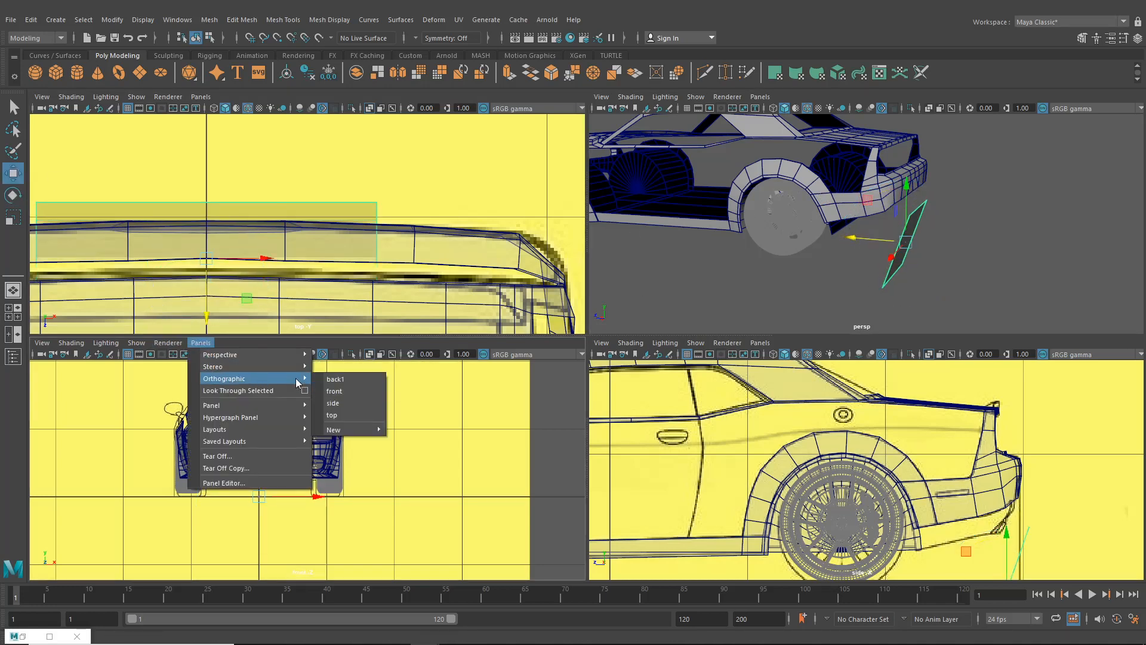
pyautogui.click(344, 378)
pyautogui.scroll(3, 277, 425)
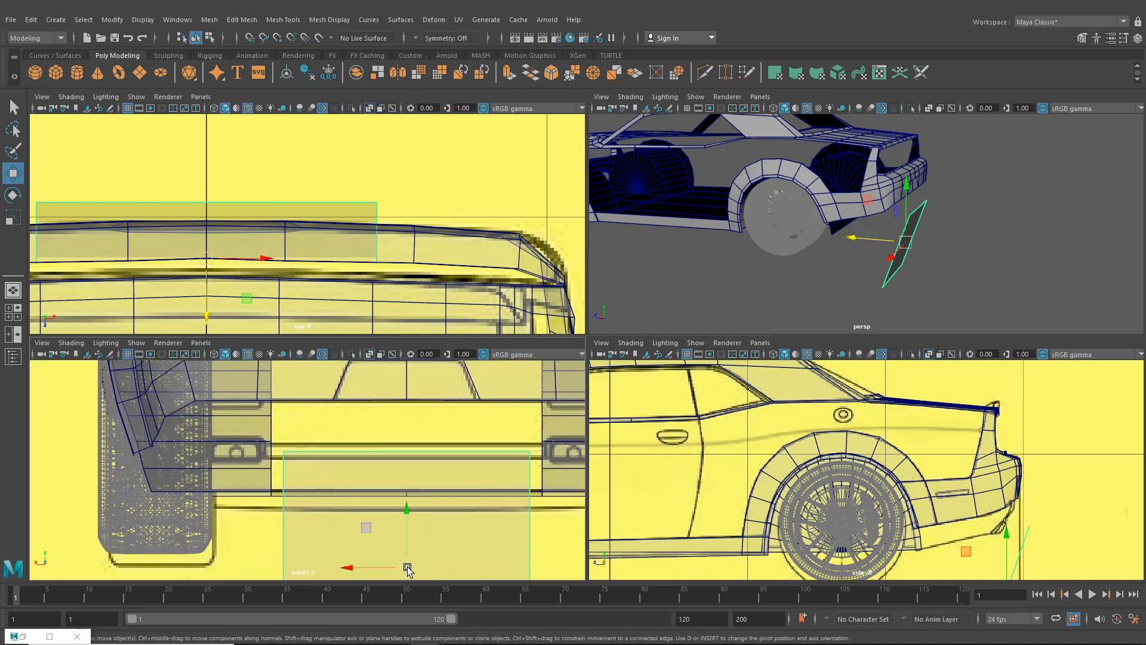
pyautogui.moveTo(407, 567); pyautogui.dragTo(208, 455)
pyautogui.keyDown('alt'); pyautogui.moveTo(207, 461); pyautogui.dragTo(302, 444, button='middle'); pyautogui.keyUp('alt')
pyautogui.scroll(1, 302, 444)
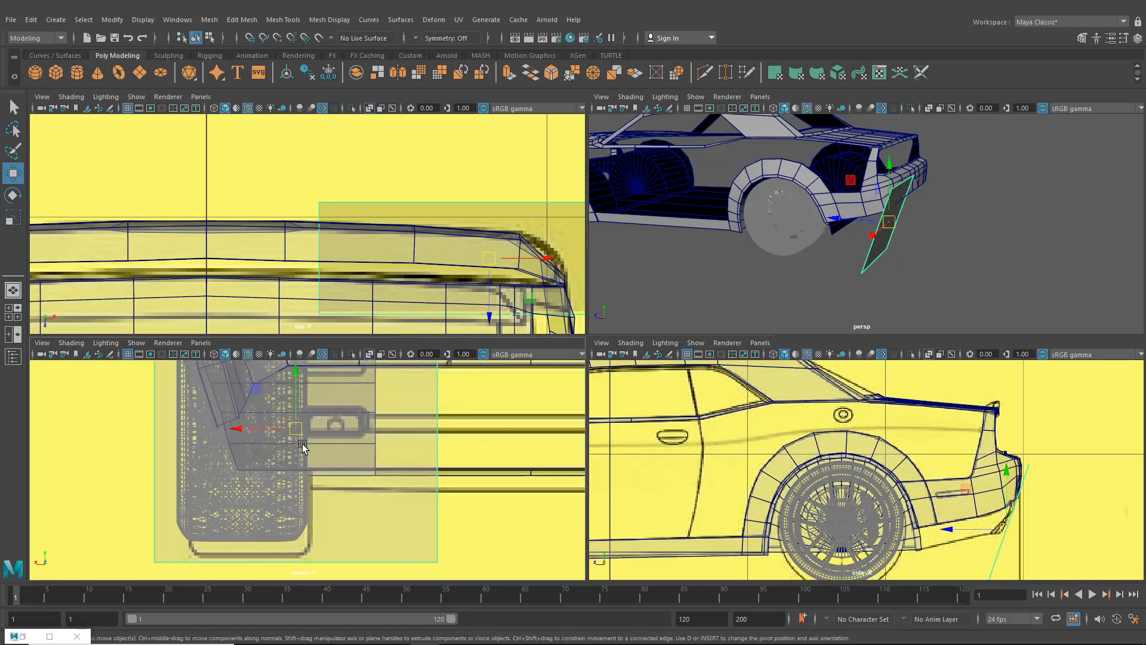
# Nudge the plane to about X 0.814, Y 0.454 at the exhaust outline's outer edge, and hide pasted__layer1
pyautogui.scroll(5, 302, 444)
pyautogui.moveTo(297, 470); pyautogui.dragTo(307, 478)
pyautogui.click(50, 636)
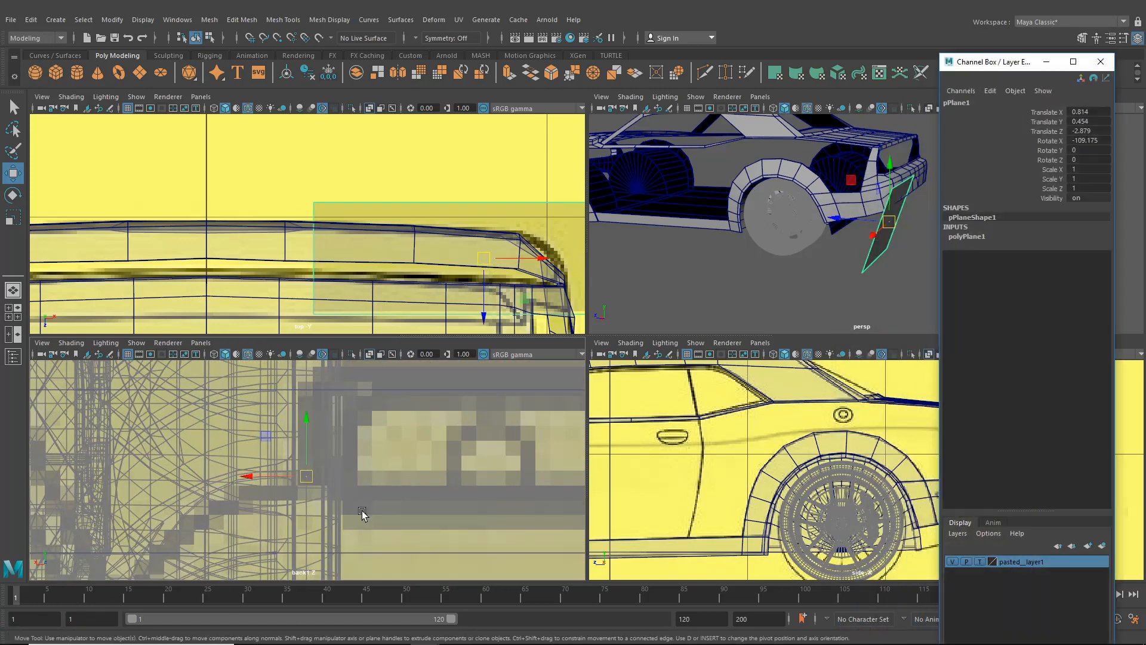
pyautogui.click(951, 562)
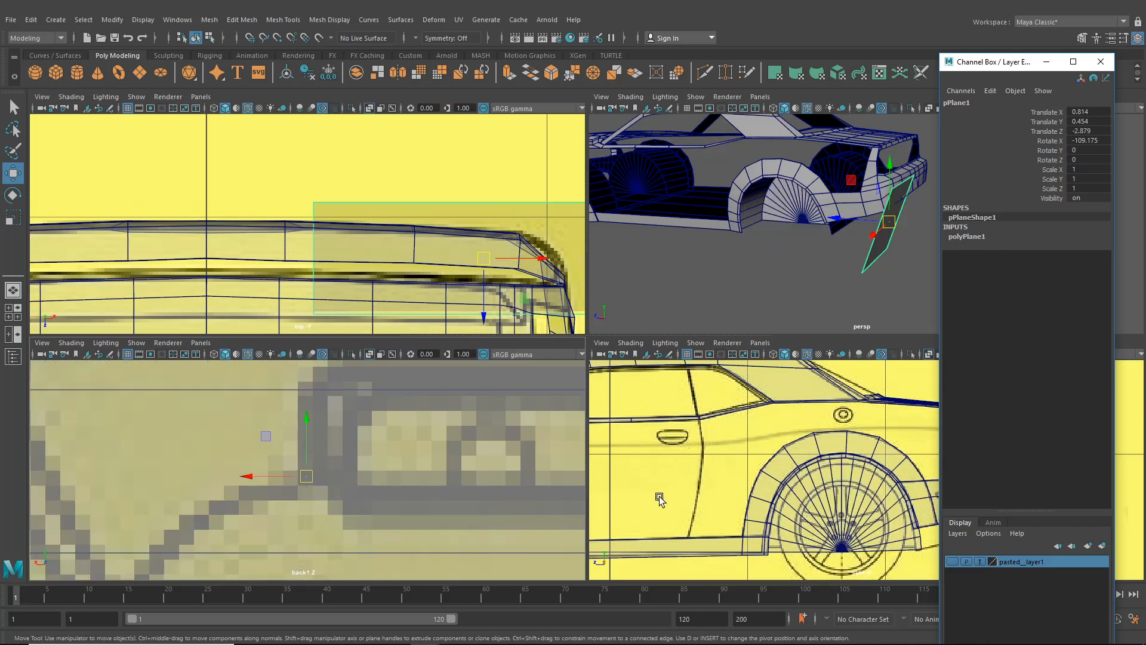
pyautogui.click(1047, 62)
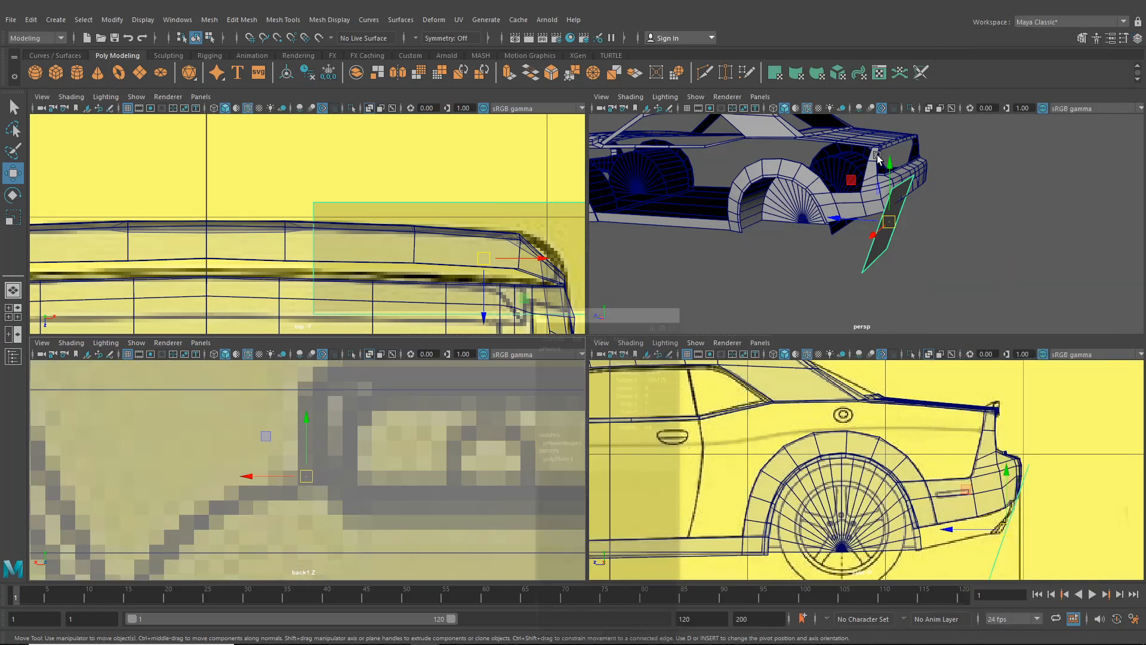
# Scale the plane down to about 0.054 and narrow it on X into a small vertical strip beside the exhaust outline
pyautogui.scroll(-10, 350, 491)
pyautogui.scroll(6, 350, 491)
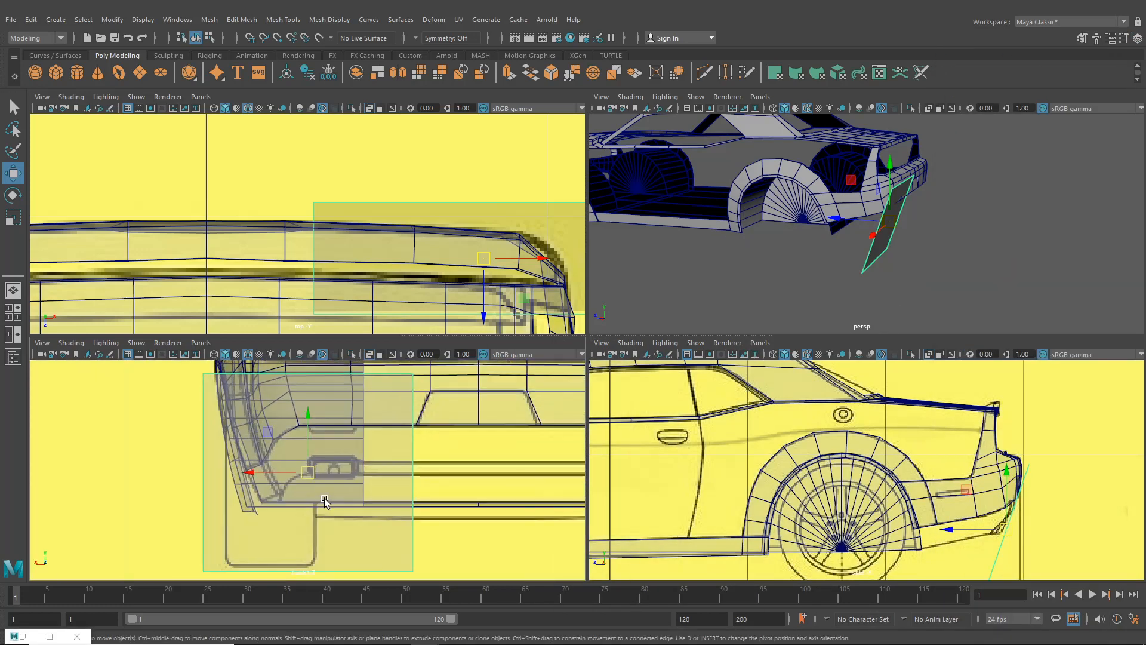
pyautogui.press('r')
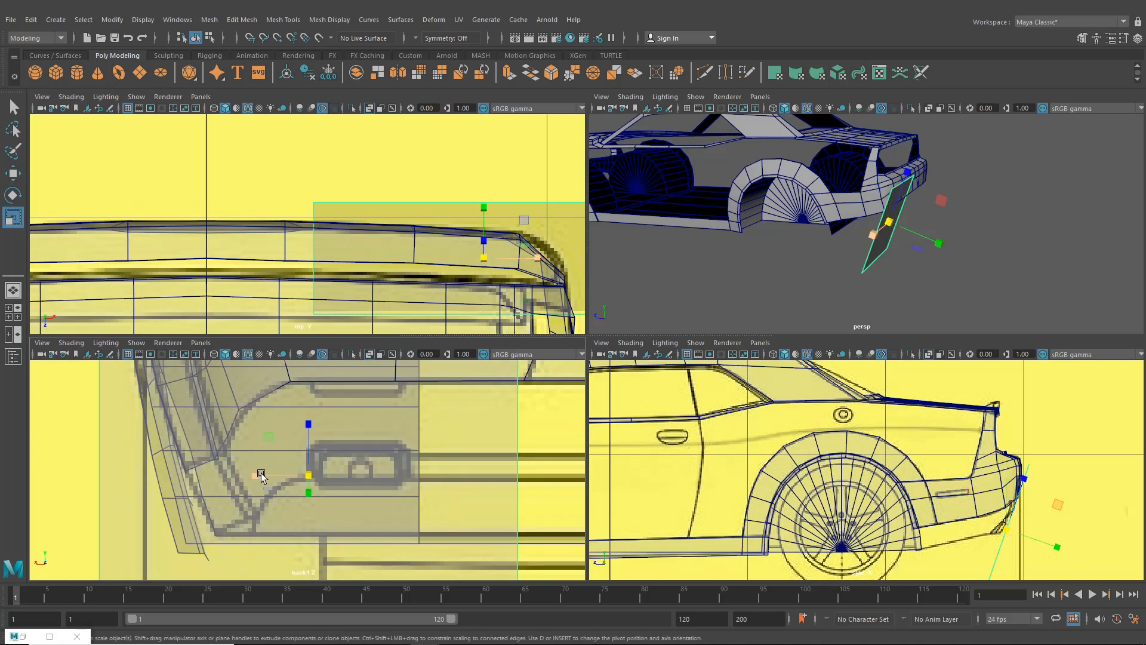
pyautogui.moveTo(309, 475); pyautogui.dragTo(199, 456)
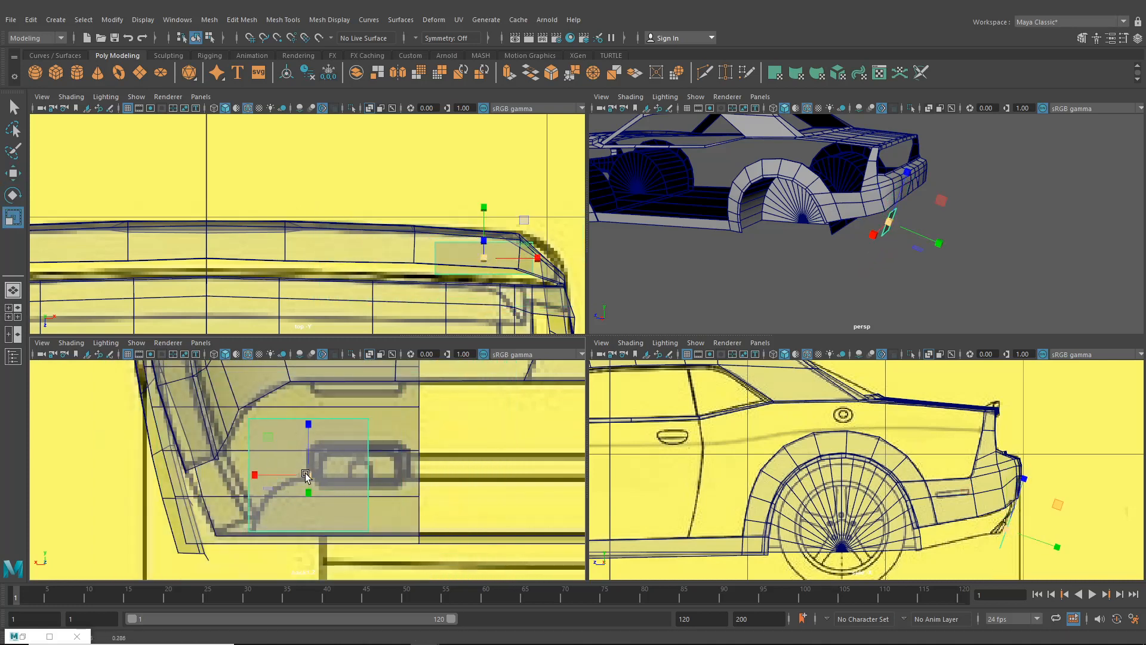
pyautogui.moveTo(309, 475); pyautogui.dragTo(239, 474)
pyautogui.click(257, 476)
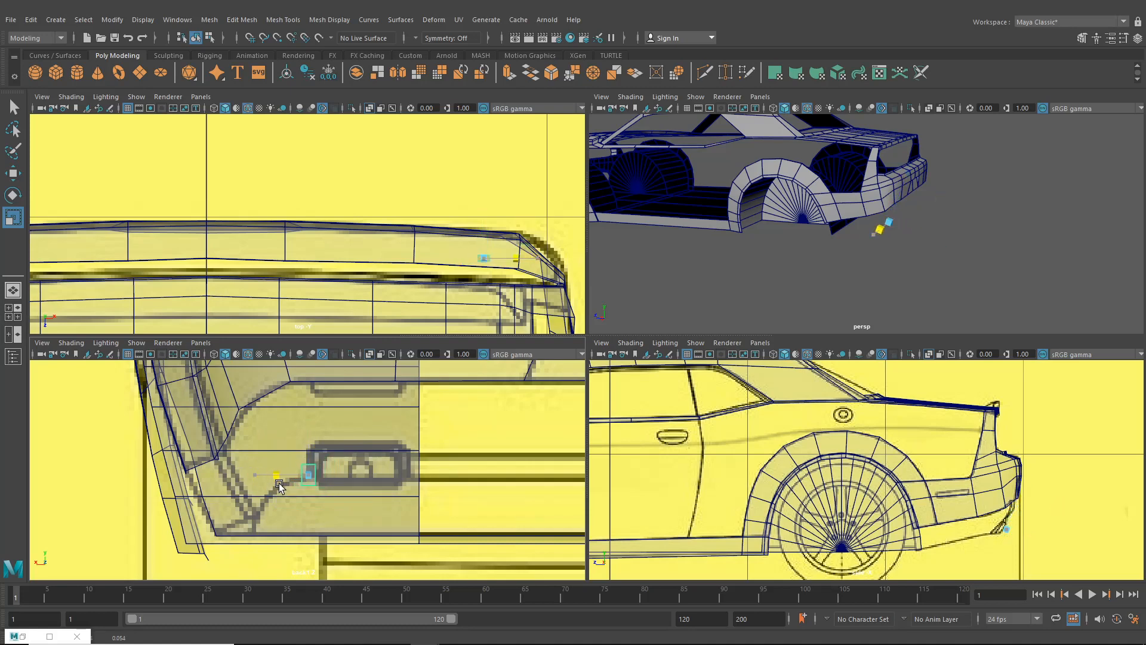
pyautogui.scroll(2, 300, 486)
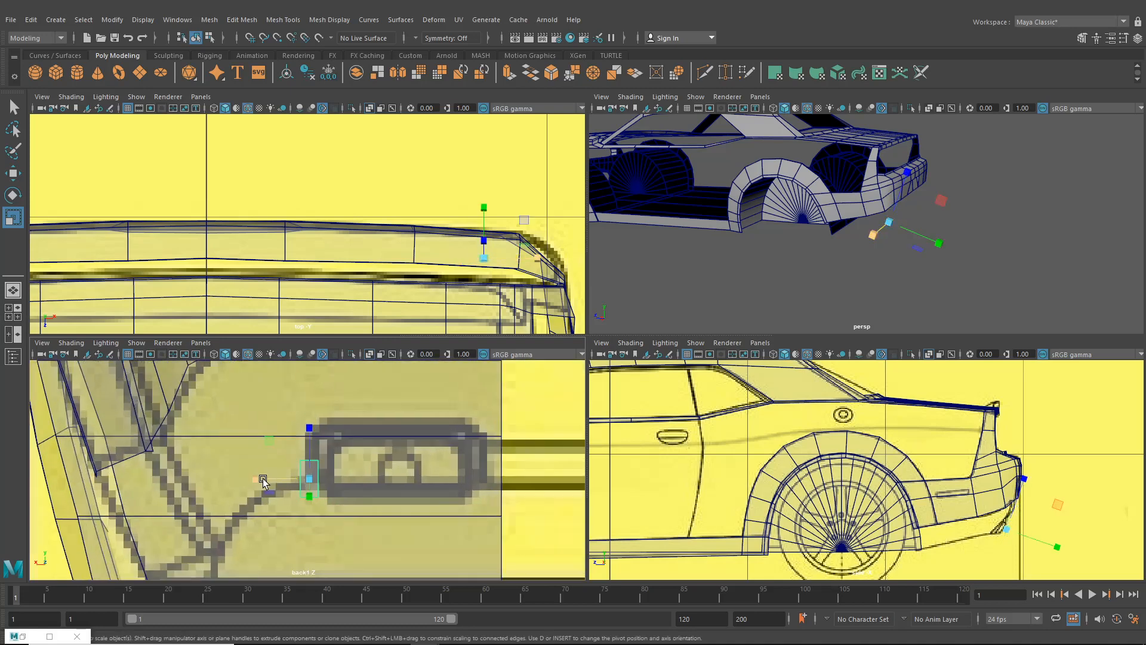
pyautogui.click(263, 479)
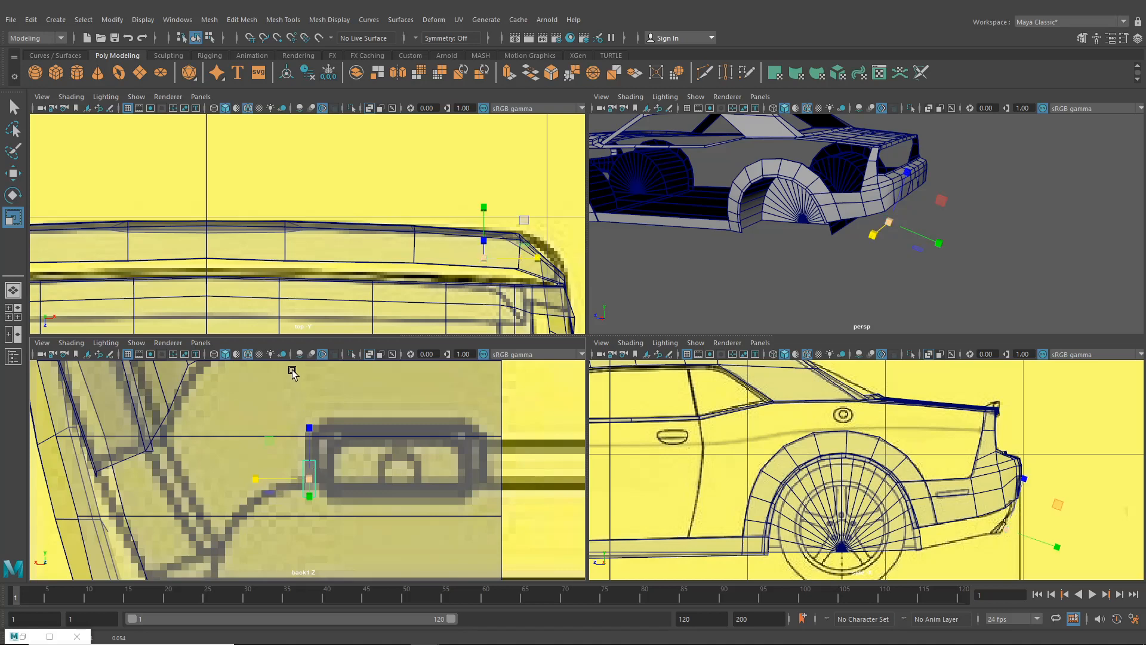
# Move the strip's vertices in the back view to fit the exhaust outline's outer side, with a slanted upper edge for the corner
pyautogui.moveTo(293, 370); pyautogui.dragTo(266, 306, button='right')
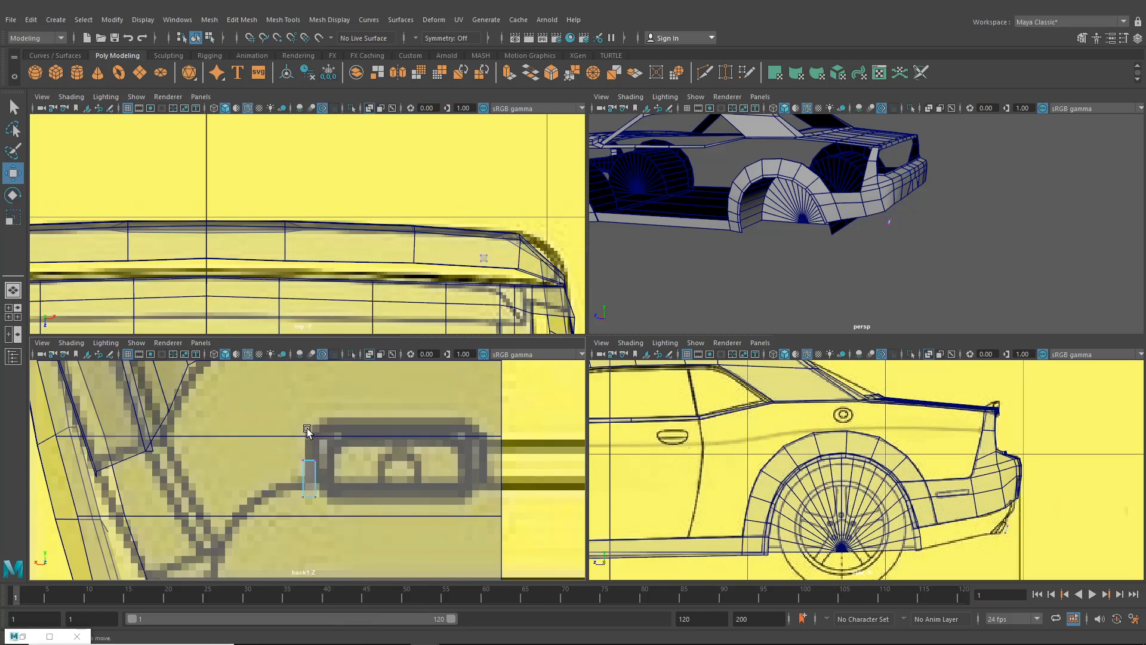
pyautogui.moveTo(294, 442); pyautogui.dragTo(303, 394)
pyautogui.scroll(3, 308, 421)
pyautogui.moveTo(295, 500); pyautogui.dragTo(318, 489)
pyautogui.press('f')
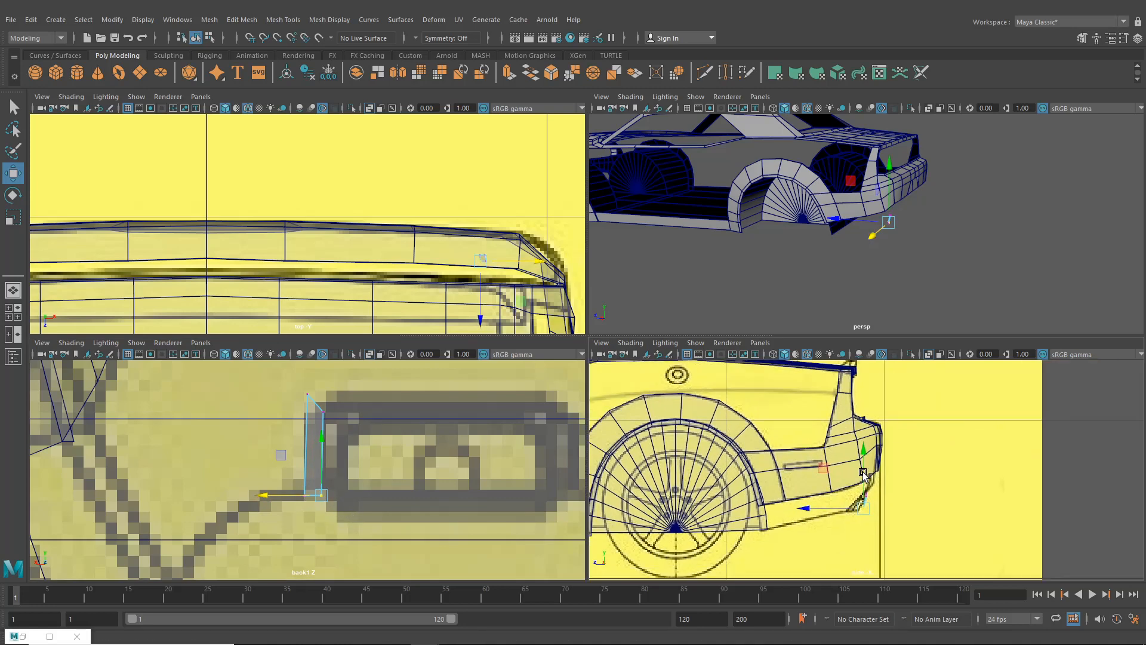
# Shift the strip's lower and upper vertices along Z in the side view so it follows the slanted line of the lower bumper
pyautogui.scroll(5, 836, 496)
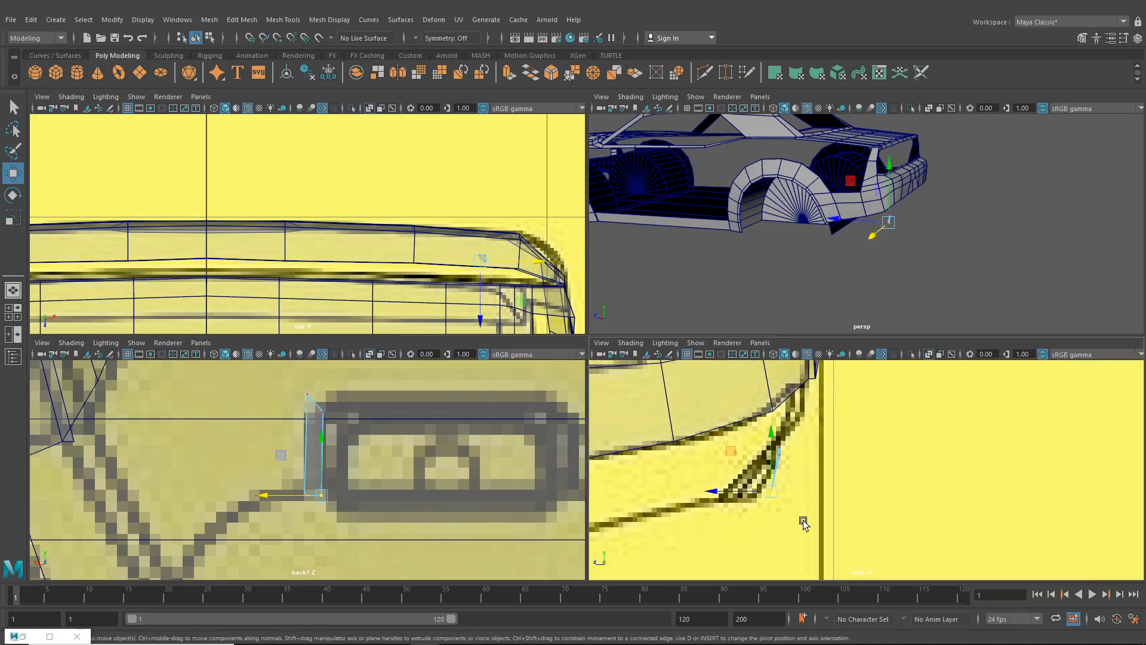
pyautogui.moveTo(804, 523); pyautogui.dragTo(711, 492)
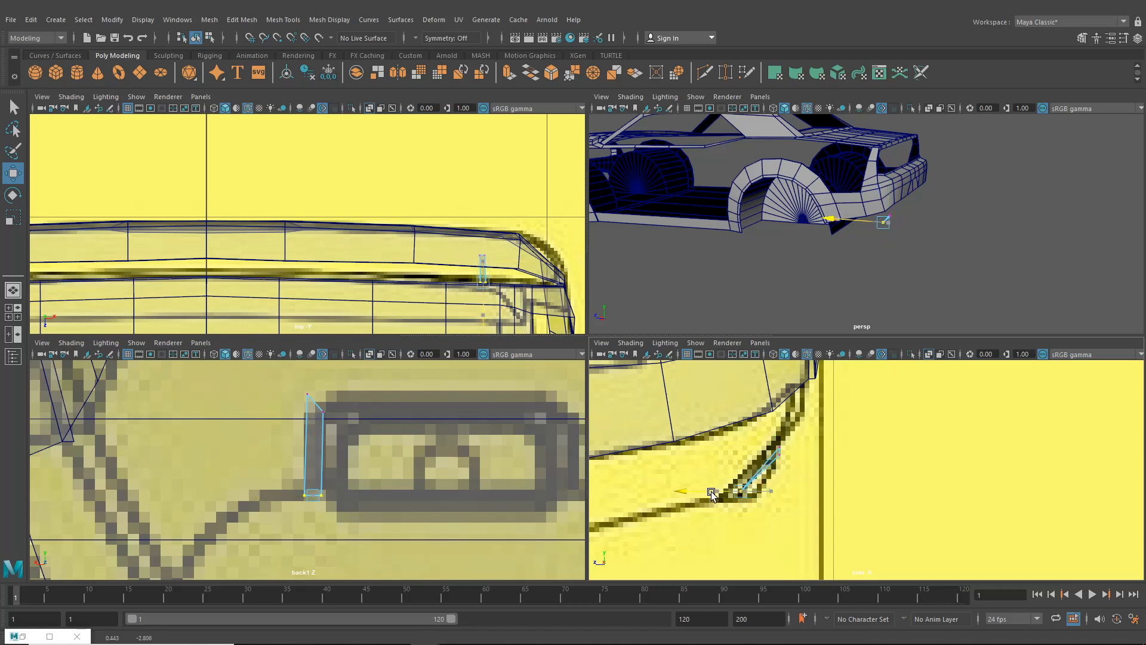
pyautogui.moveTo(793, 464); pyautogui.dragTo(755, 452)
pyautogui.click(307, 394)
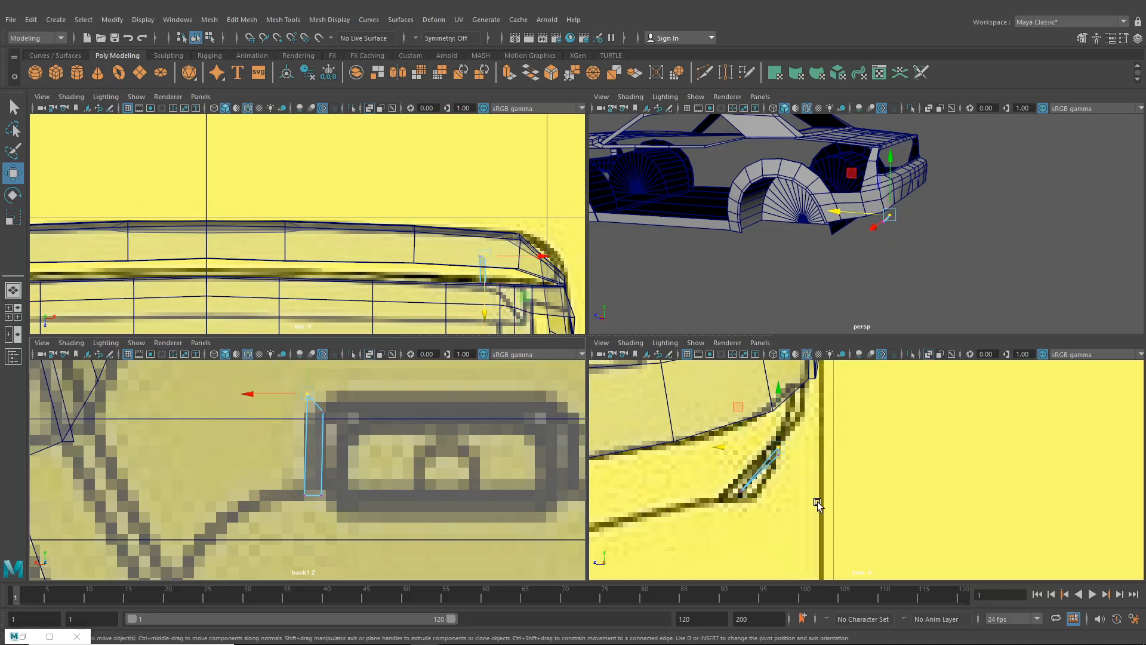
pyautogui.scroll(2, 818, 502)
pyautogui.moveTo(679, 438); pyautogui.dragTo(689, 442)
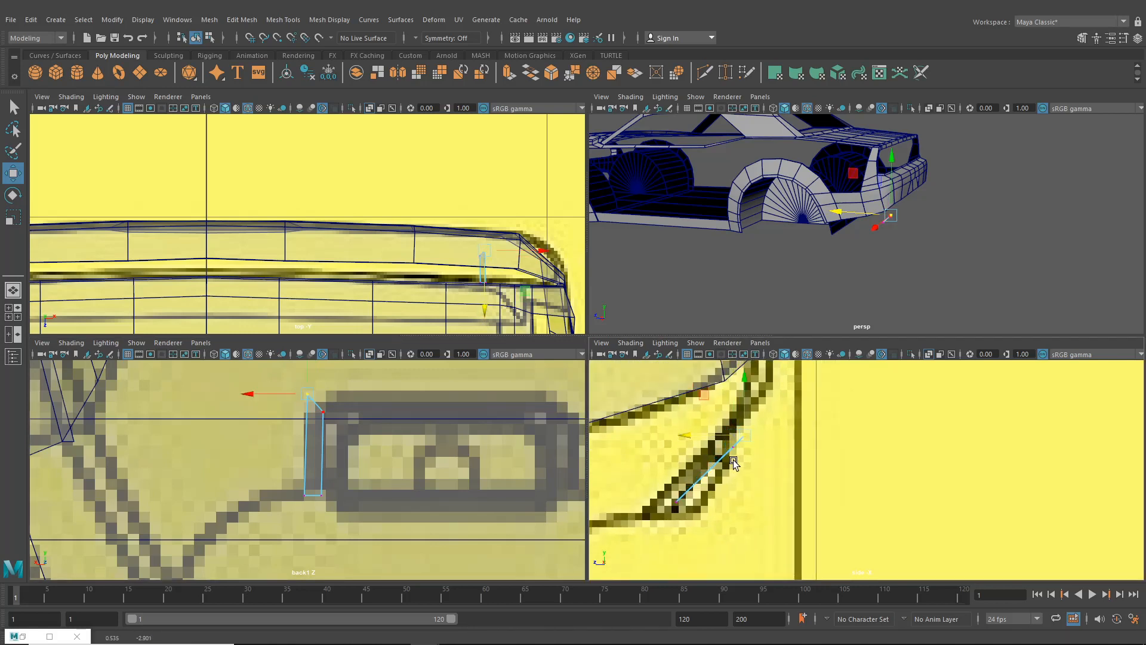
# Extrude the strip's slanted upper edge sideways along the top of the exhaust outline to its inner corner
pyautogui.moveTo(307, 296); pyautogui.dragTo(307, 272, button='right')
pyautogui.click(314, 403)
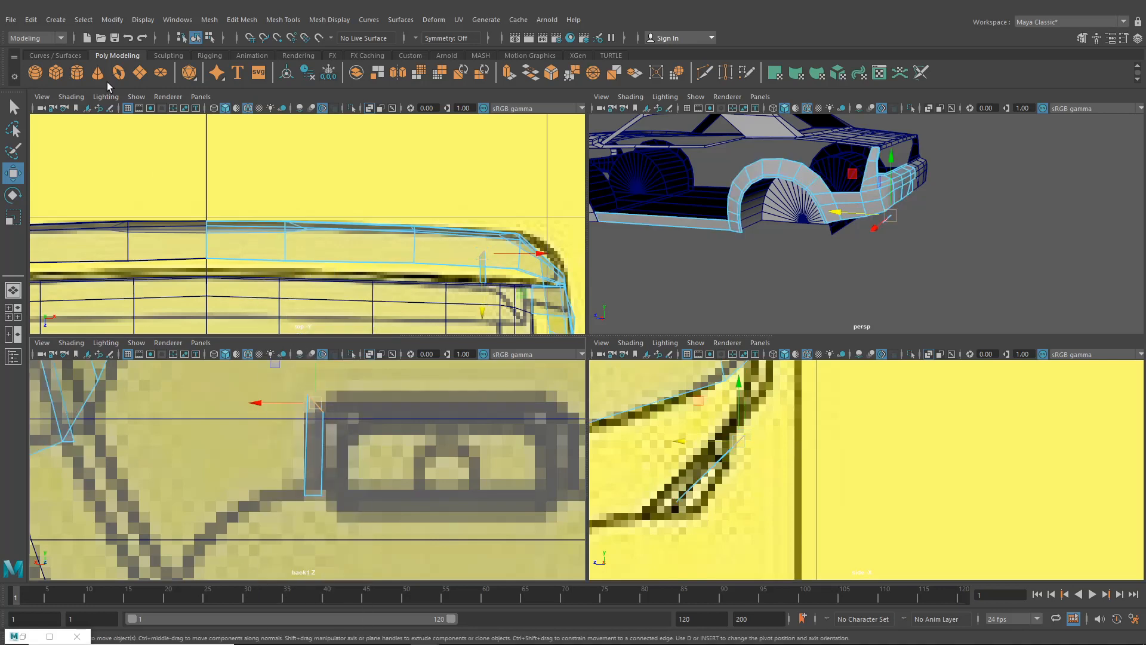
pyautogui.click(209, 38)
pyautogui.click(197, 38)
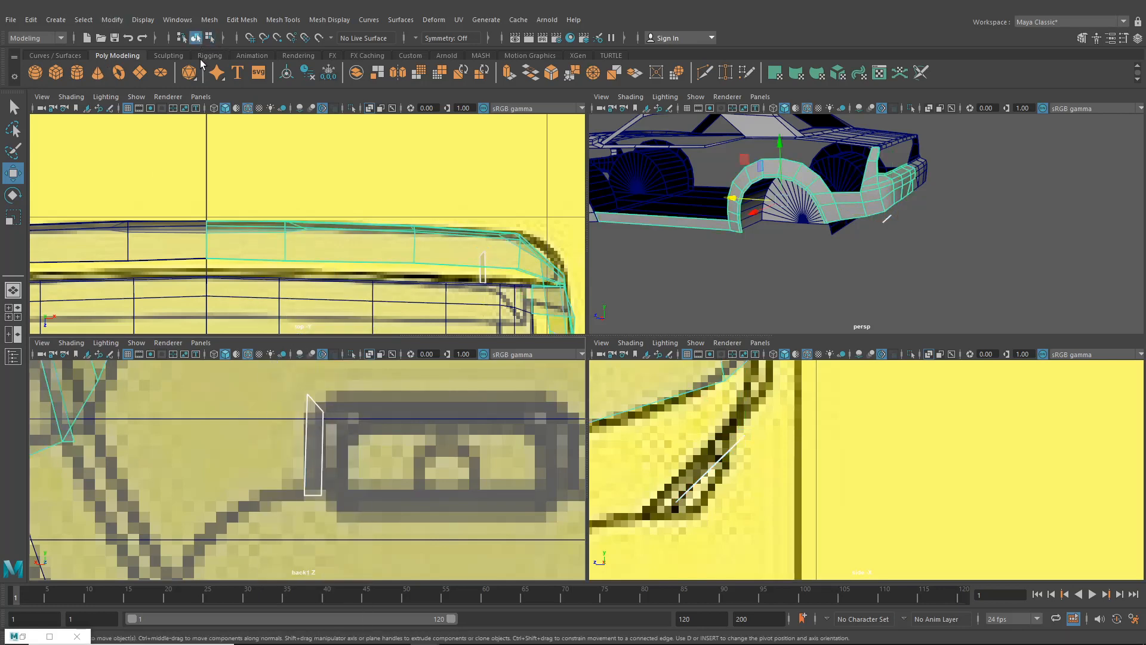
pyautogui.click(318, 418)
pyautogui.moveTo(321, 304); pyautogui.dragTo(322, 396, button='right')
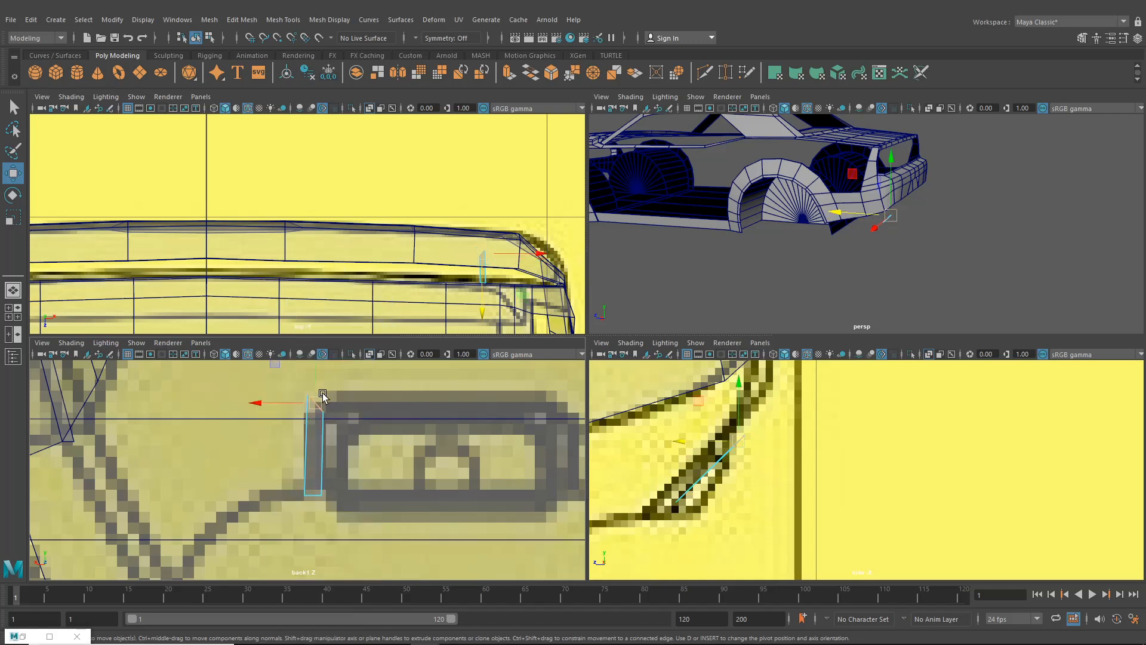
pyautogui.hotkey('ctrl', 'e')
pyautogui.keyDown('alt'); pyautogui.moveTo(346, 401); pyautogui.dragTo(322, 433, button='middle'); pyautogui.keyUp('alt')
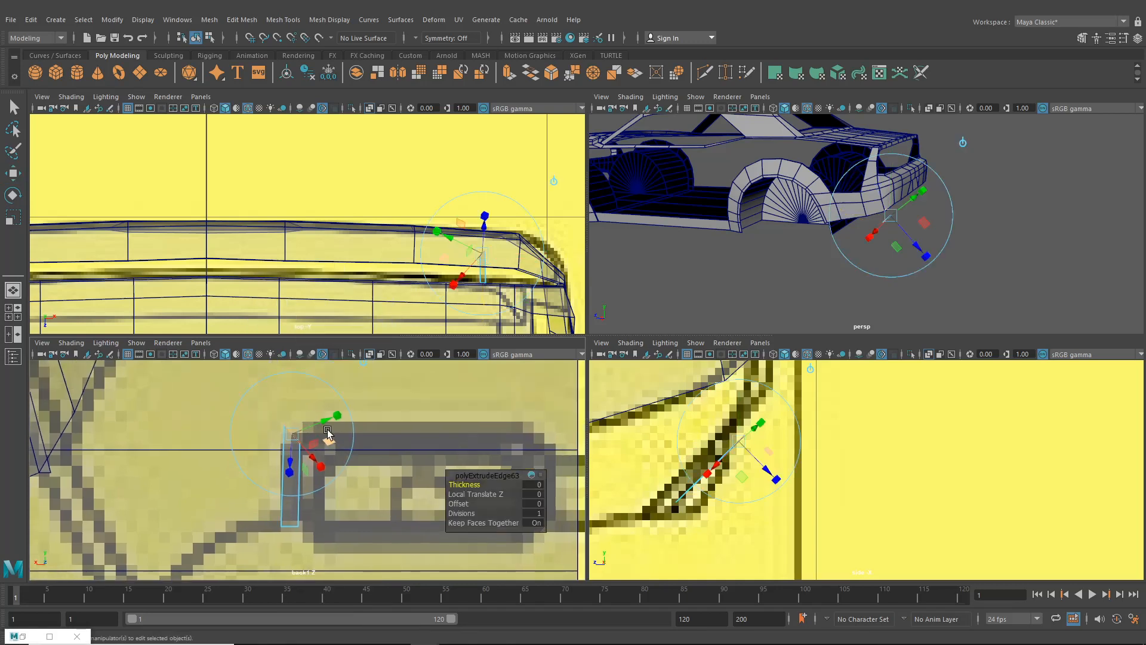
pyautogui.click(365, 363)
pyautogui.moveTo(256, 438); pyautogui.dragTo(495, 437)
pyautogui.keyDown('alt'); pyautogui.moveTo(495, 436); pyautogui.dragTo(397, 410, button='middle'); pyautogui.keyUp('alt')
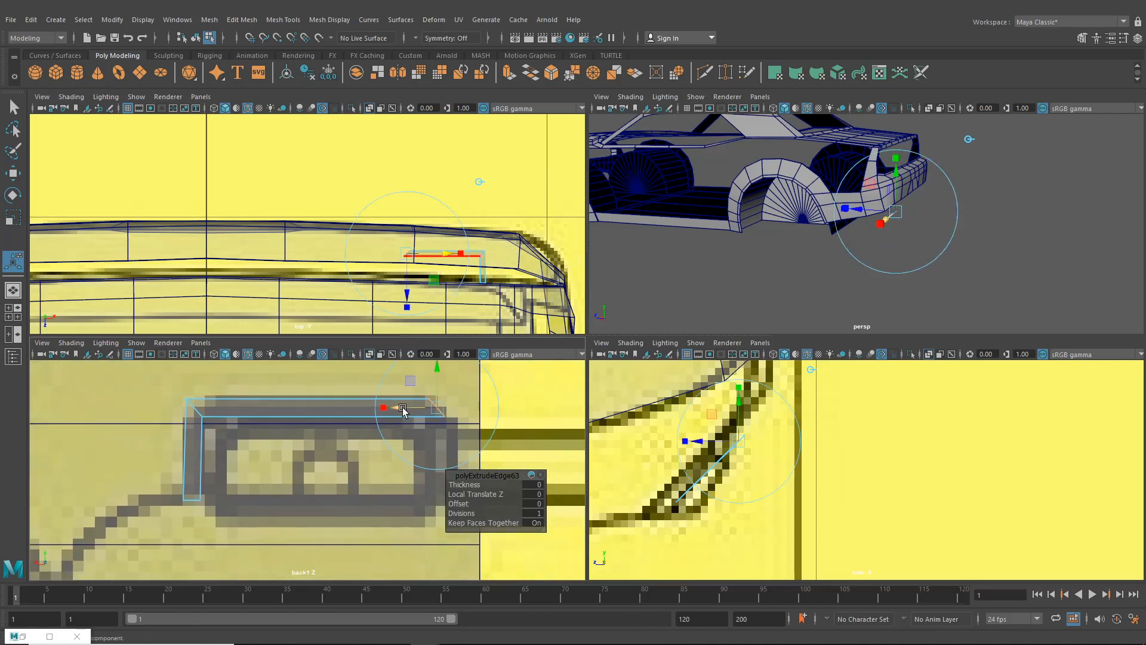
pyautogui.moveTo(398, 409); pyautogui.dragTo(386, 408)
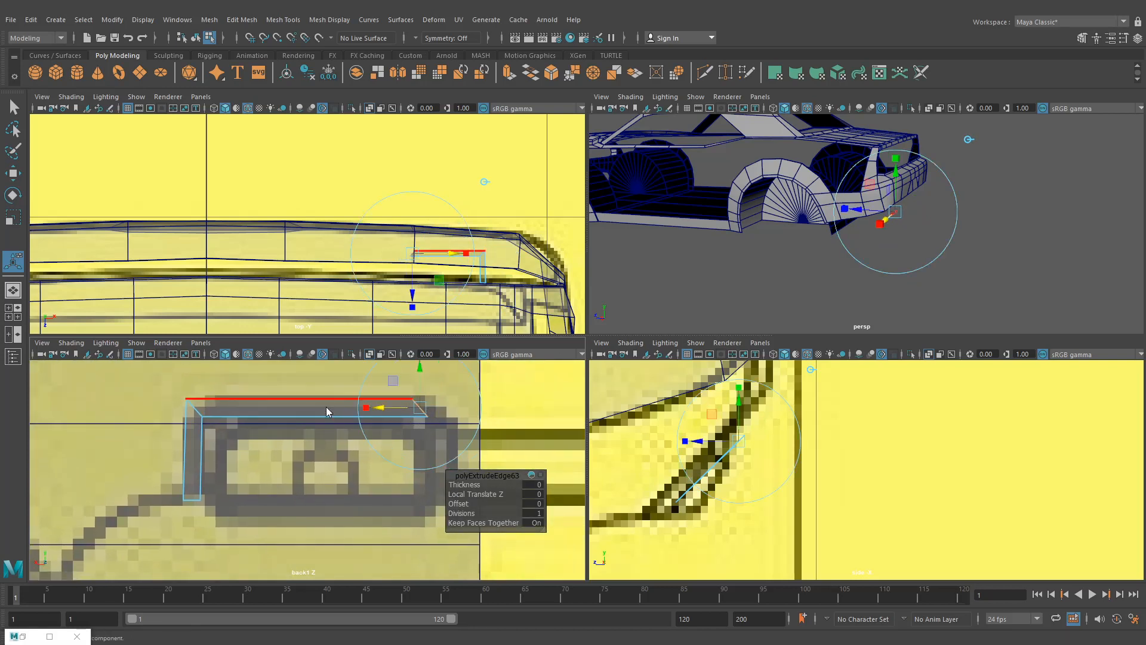
# Move the upper end vertex of the top strip inward so its end slants the opposite way for the inner corner
pyautogui.moveTo(328, 409); pyautogui.dragTo(278, 299, button='right')
pyautogui.press('w')
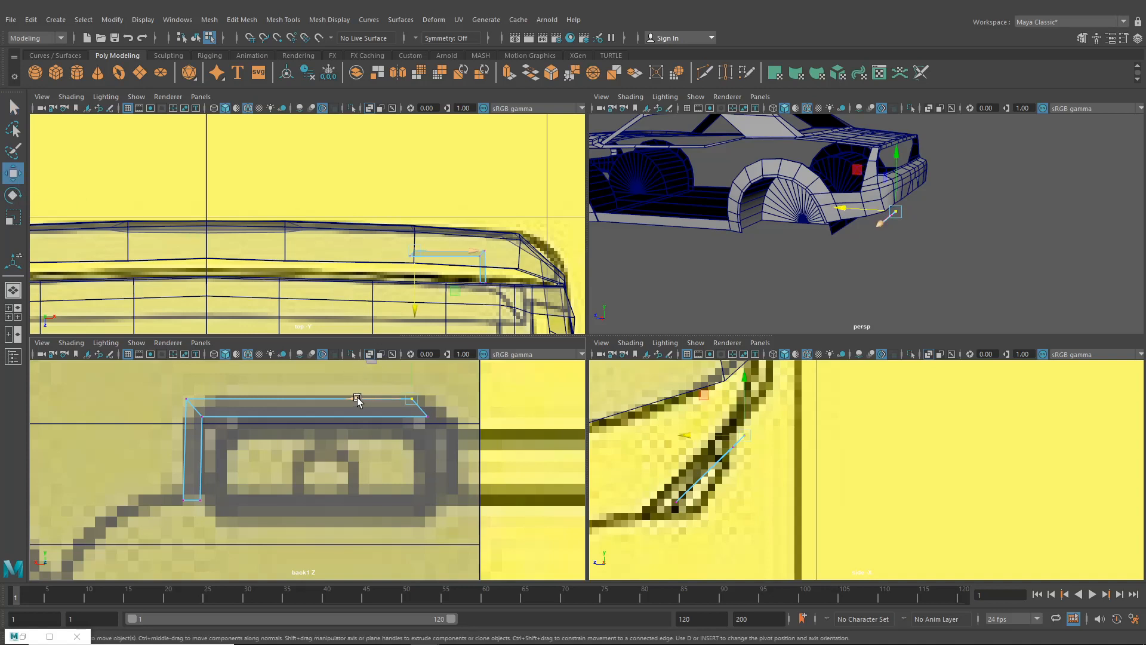
pyautogui.moveTo(359, 397); pyautogui.dragTo(387, 402)
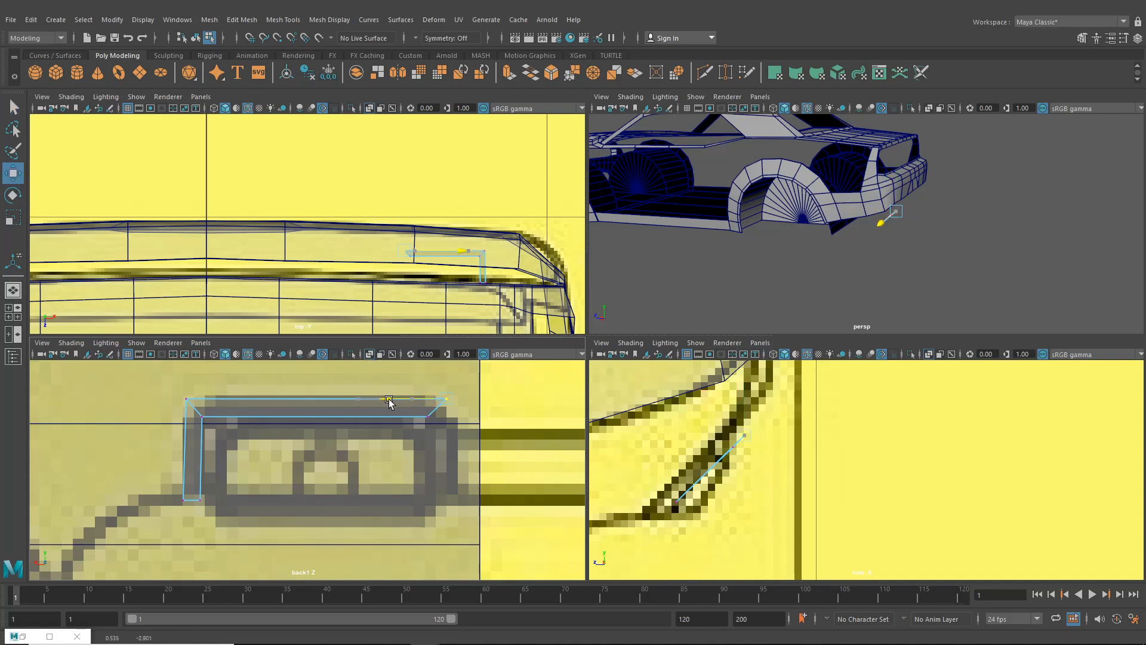
# Extrude the top strip's slanted end edge down the exhaust outline's inner side and flatten the new lower edge vertically
pyautogui.moveTo(435, 303); pyautogui.dragTo(430, 272, button='right')
pyautogui.hotkey('ctrl', 'e')
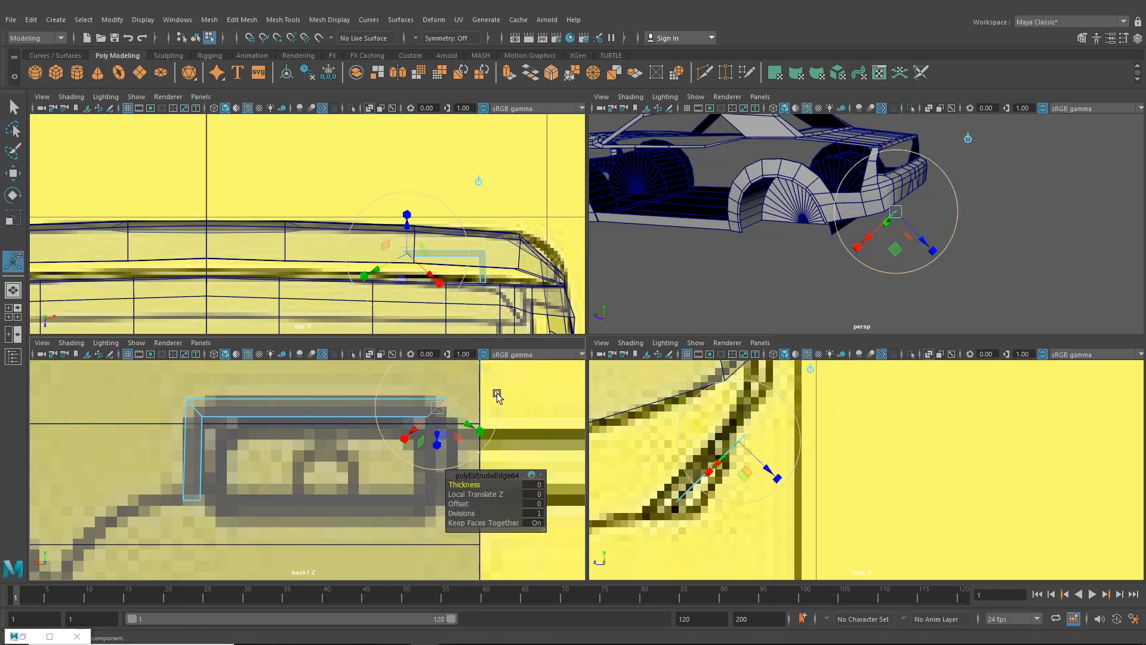
pyautogui.keyDown('alt'); pyautogui.moveTo(491, 396); pyautogui.dragTo(450, 393, button='middle'); pyautogui.keyUp('alt')
pyautogui.click(452, 420)
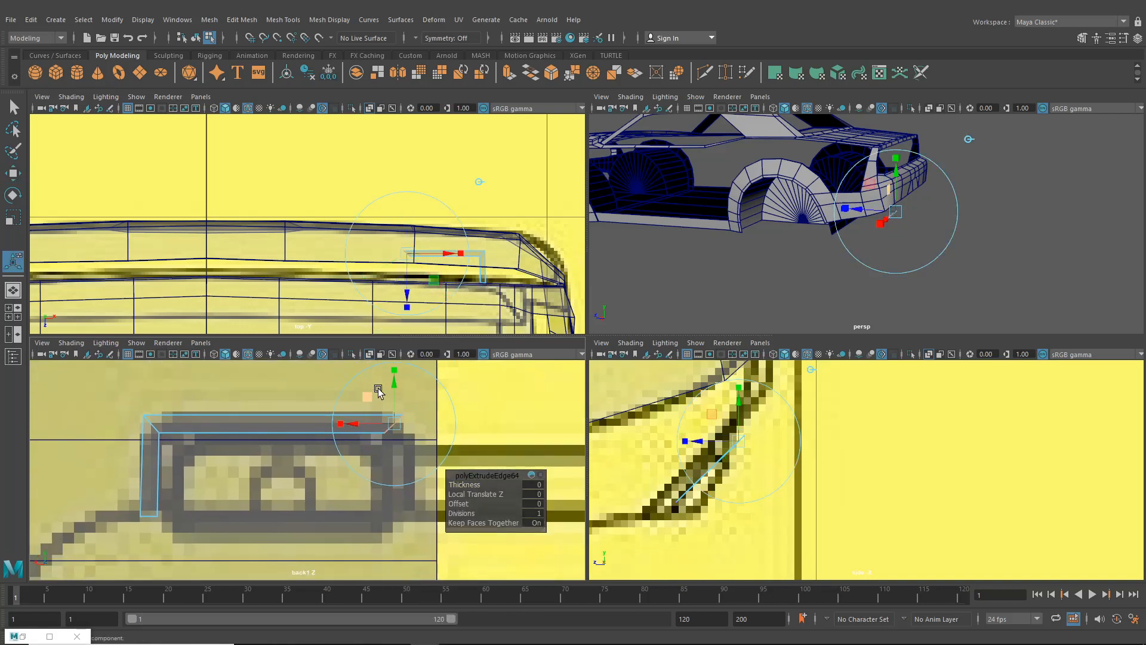
pyautogui.moveTo(394, 388); pyautogui.dragTo(409, 475)
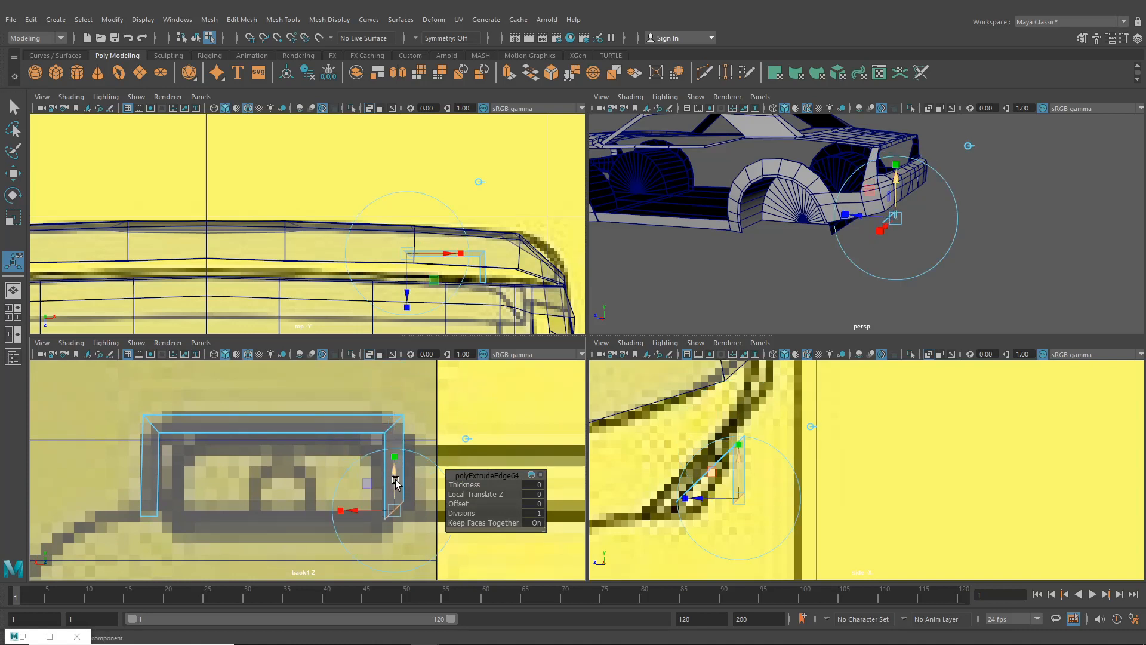
pyautogui.moveTo(396, 479); pyautogui.dragTo(397, 514)
pyautogui.moveTo(395, 462); pyautogui.dragTo(399, 492)
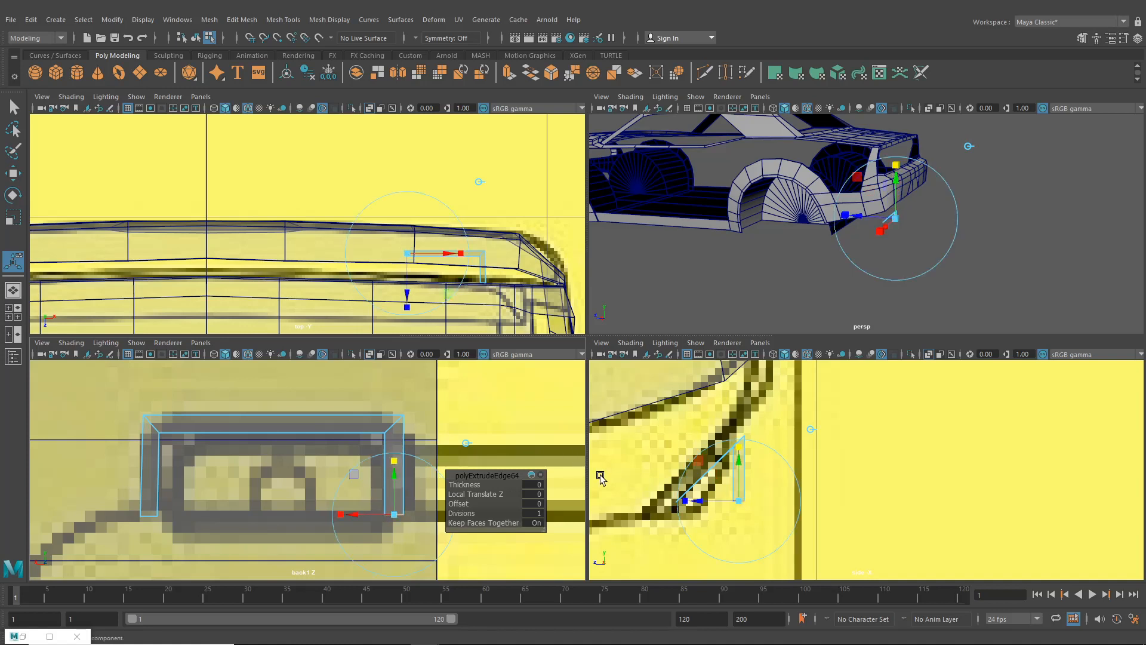
# Move the inner strip's lower edge forward in the side view so it follows the bumper's slanted line
pyautogui.keyDown('alt'); pyautogui.moveTo(698, 503); pyautogui.dragTo(722, 476, button='middle'); pyautogui.keyUp('alt')
pyautogui.moveTo(719, 473); pyautogui.dragTo(699, 486)
pyautogui.scroll(3, 695, 486)
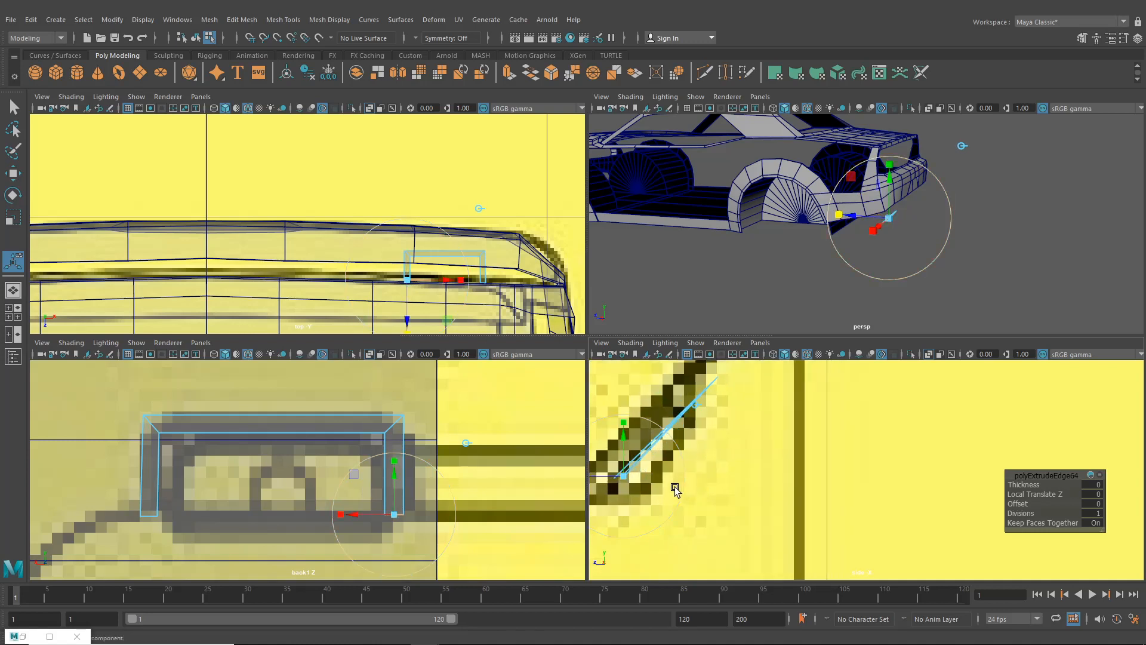
pyautogui.keyDown('alt'); pyautogui.moveTo(675, 486); pyautogui.dragTo(818, 477, button='middle'); pyautogui.keyUp('alt')
pyautogui.moveTo(713, 470); pyautogui.dragTo(745, 470)
pyautogui.scroll(2, 756, 475)
pyautogui.hotkey('ctrl', 'z')
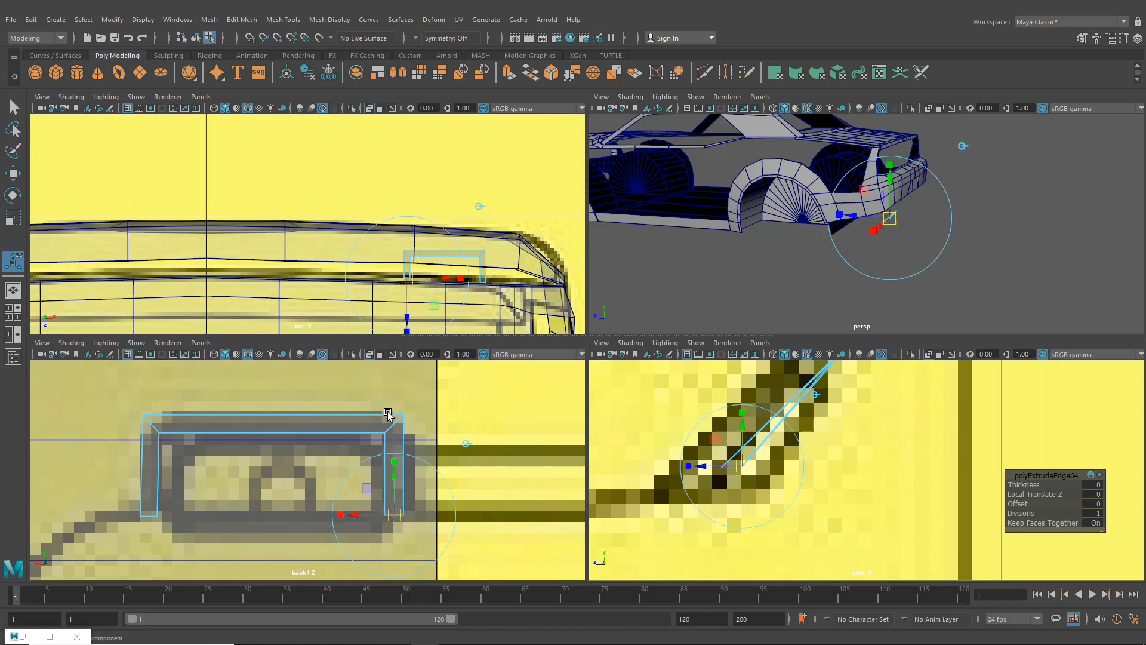
# Select the frame's inner upper corner edge and shift it slightly along Z in the side view
pyautogui.click(395, 426)
pyautogui.keyDown('alt'); pyautogui.moveTo(736, 422); pyautogui.dragTo(699, 494, button='middle'); pyautogui.keyUp('alt')
pyautogui.click(16, 174)
pyautogui.moveTo(764, 423); pyautogui.dragTo(761, 421)
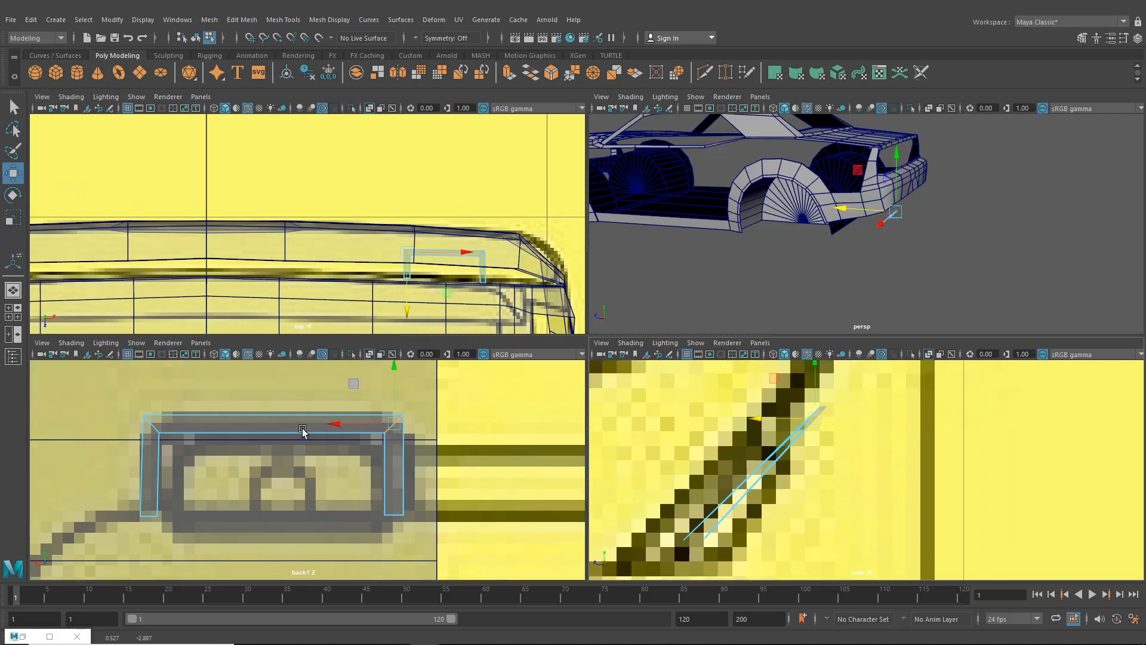
# Select all vertices of the frame's outer vertical strip and move them slightly forward along Z in the side view
pyautogui.rightClick(302, 436)
pyautogui.click(293, 422)
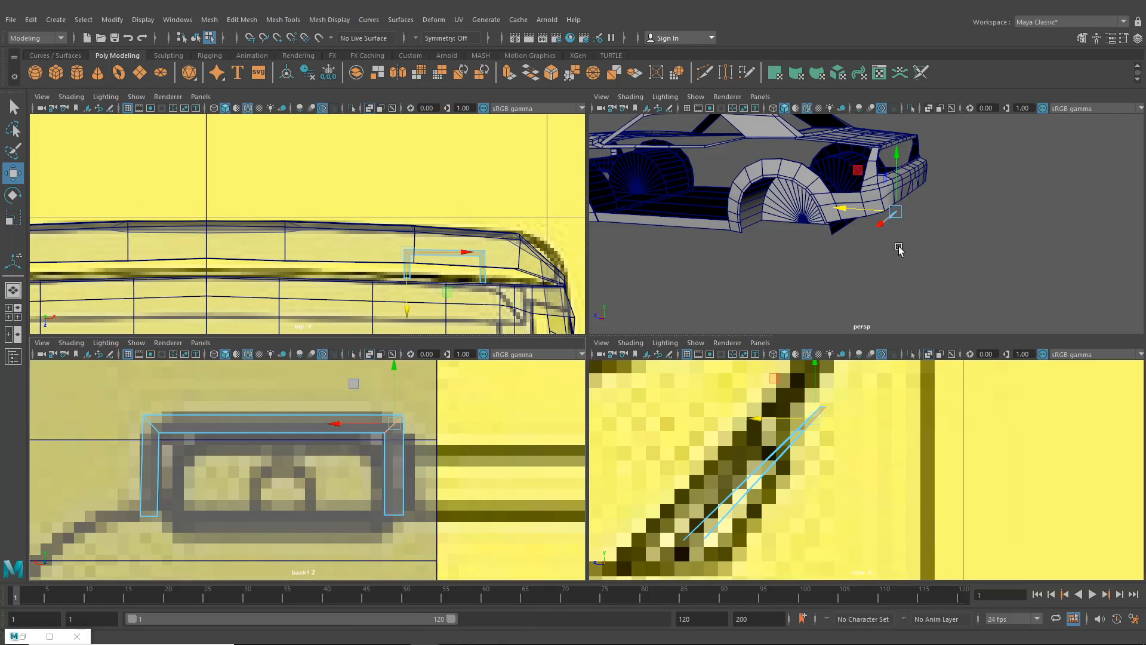
pyautogui.scroll(4, 860, 282)
pyautogui.keyDown('alt'); pyautogui.moveTo(900, 248); pyautogui.dragTo(840, 241); pyautogui.keyUp('alt')
pyautogui.moveTo(809, 223); pyautogui.dragTo(772, 226, button='right')
pyautogui.moveTo(114, 397); pyautogui.dragTo(201, 548)
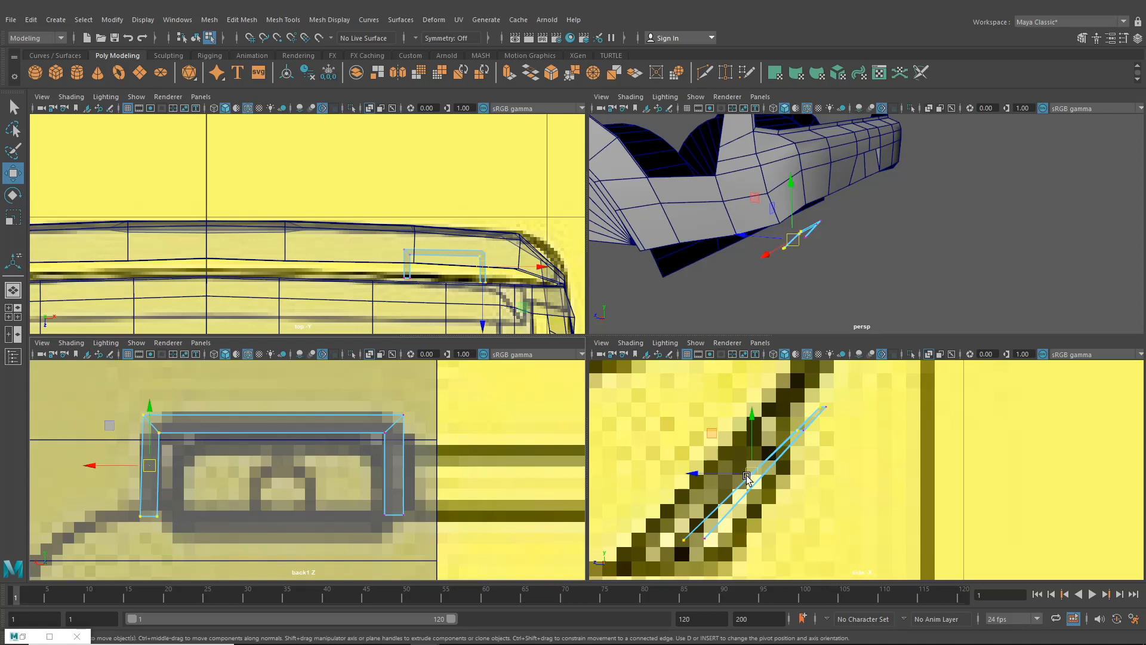
pyautogui.moveTo(698, 474); pyautogui.dragTo(686, 477)
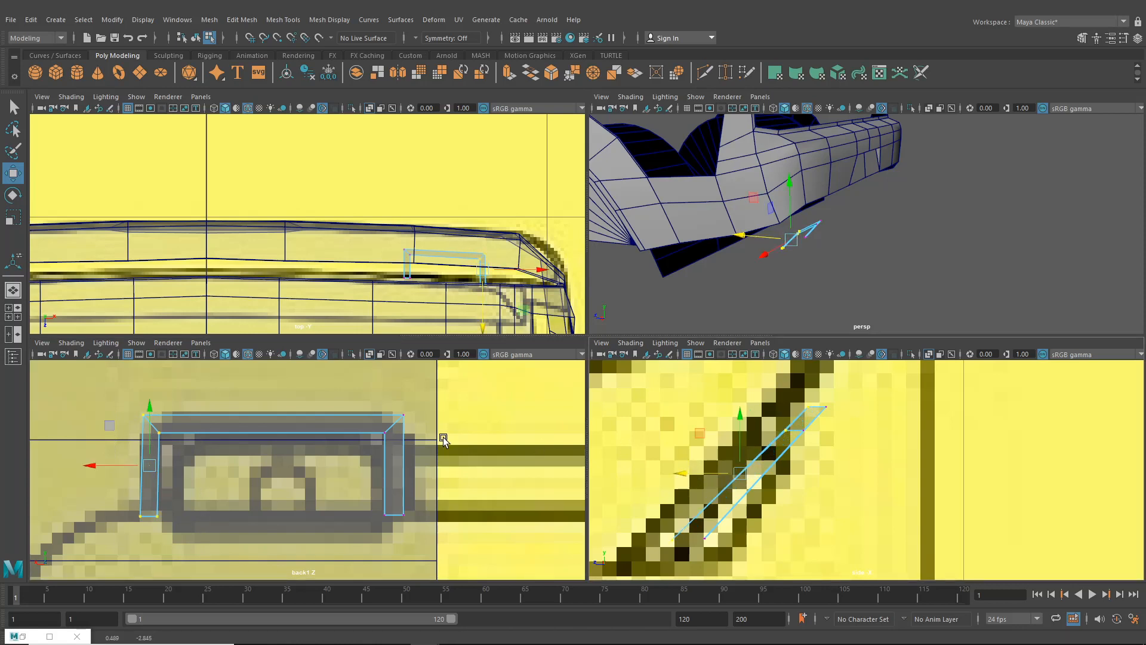
# Extrude the frame's outer border edges along Z in the side view in two successive segments to give the frame depth
pyautogui.keyDown('alt'); pyautogui.moveTo(448, 475); pyautogui.dragTo(394, 463, button='middle'); pyautogui.keyUp('alt')
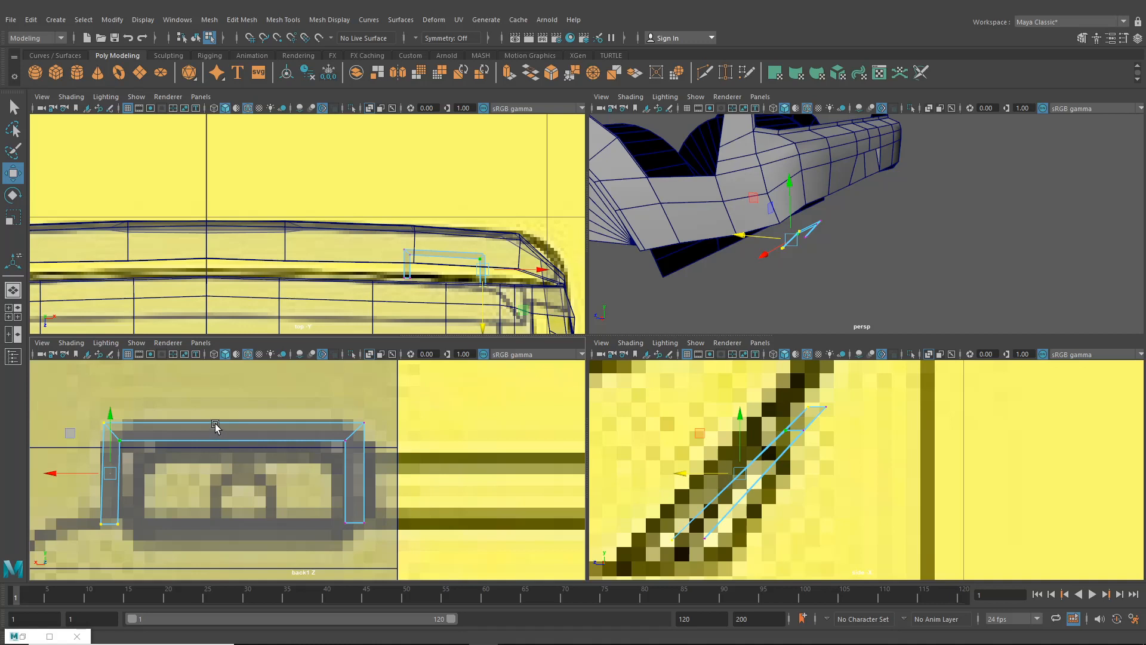
pyautogui.moveTo(215, 427); pyautogui.dragTo(216, 358, button='right')
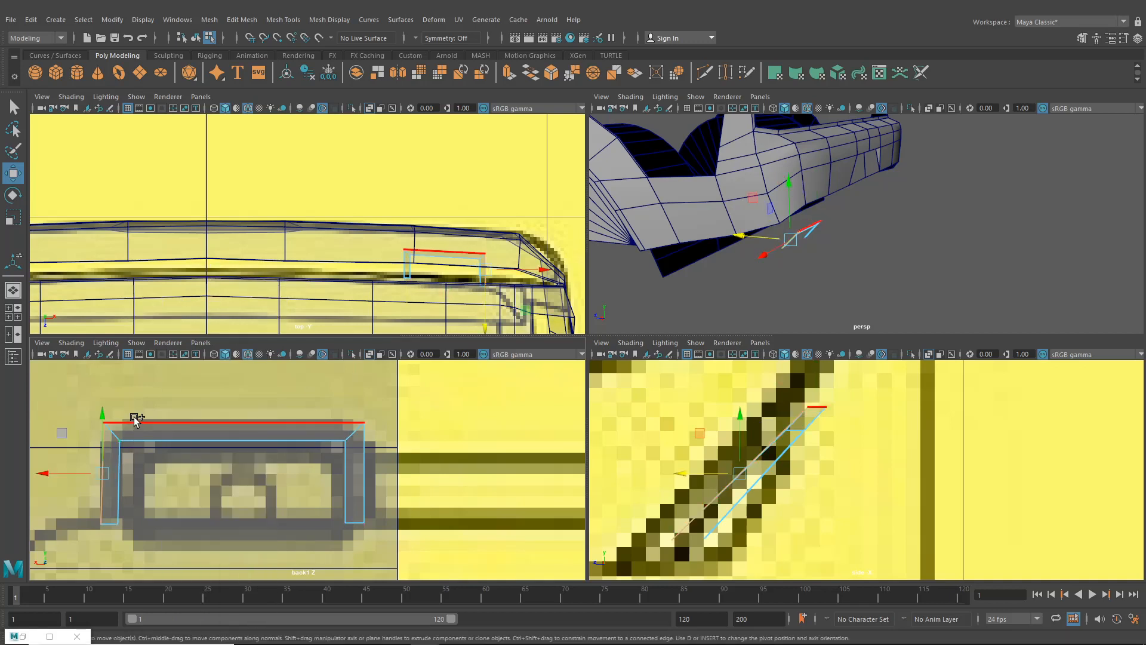
pyautogui.click(135, 420)
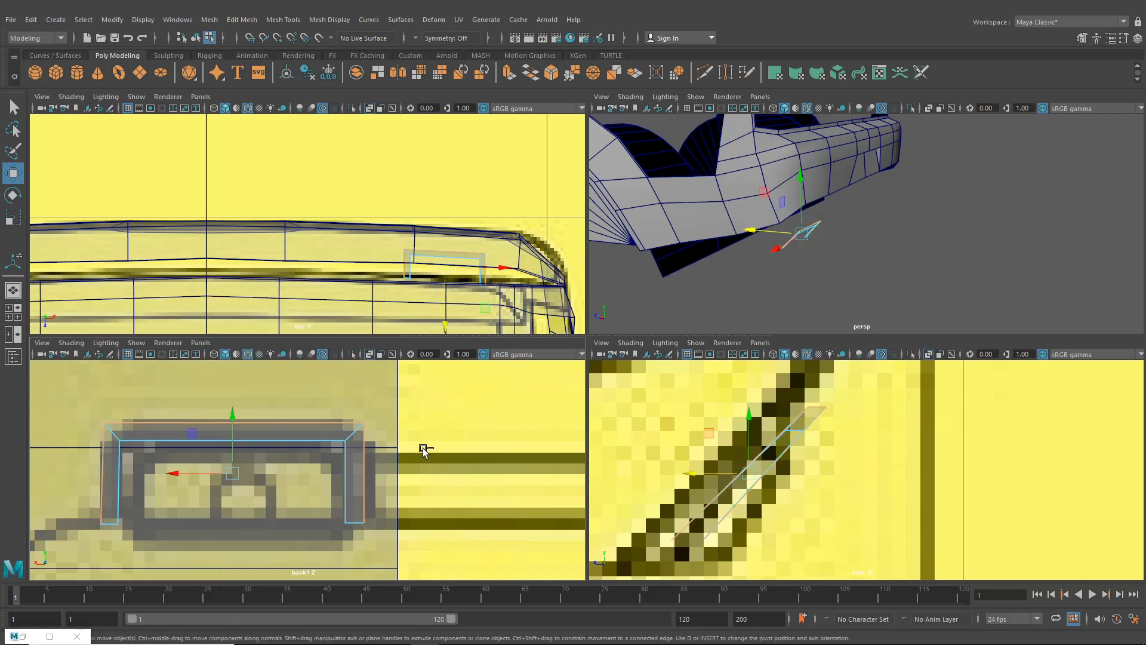
pyautogui.hotkey('ctrl', 'e')
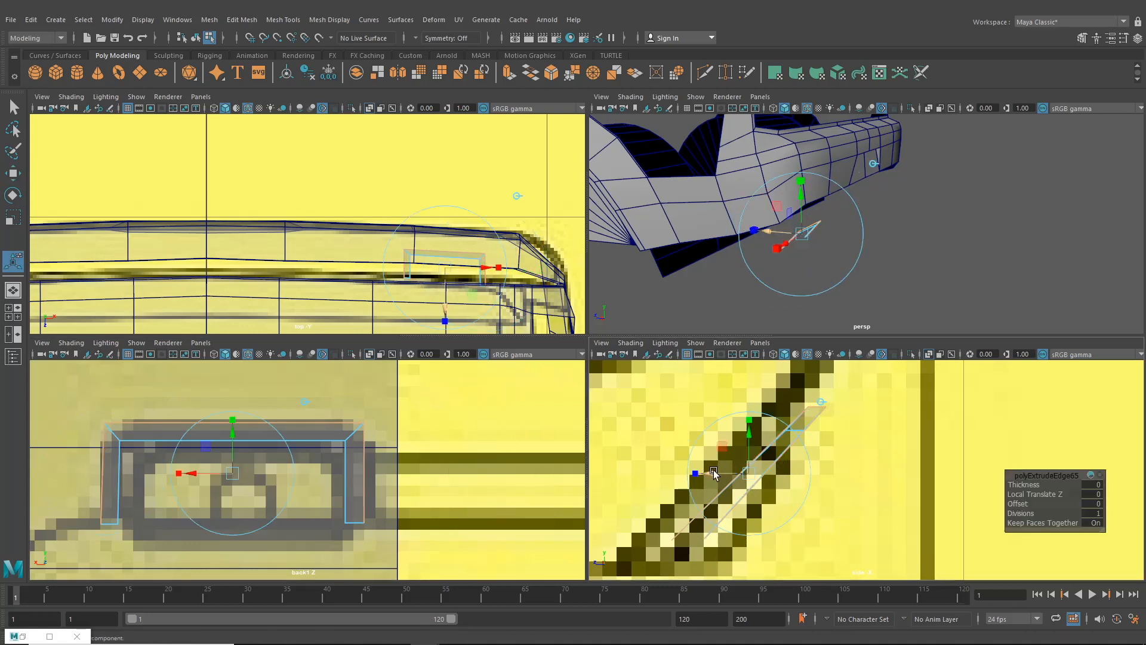
pyautogui.moveTo(715, 473); pyautogui.dragTo(679, 481)
pyautogui.hotkey('ctrl', 'e')
# Examine the frame's extruded depth from several angles against the bumper and car body in the perspective view
pyautogui.moveTo(790, 274)
pyautogui.keyDown('alt'); pyautogui.mouseDown()
pyautogui.moveTo(747, 290)
pyautogui.moveTo(814, 255)
pyautogui.moveTo(804, 258)
pyautogui.mouseUp(); pyautogui.keyUp('alt')
pyautogui.press('space')
pyautogui.keyDown('alt'); pyautogui.moveTo(743, 286); pyautogui.dragTo(651, 375); pyautogui.keyUp('alt')
pyautogui.scroll(4, 650, 375)
pyautogui.keyDown('alt'); pyautogui.moveTo(650, 374); pyautogui.dragTo(683, 340, button='middle'); pyautogui.keyUp('alt')
pyautogui.scroll(6, 683, 359)
pyautogui.keyDown('alt'); pyautogui.moveTo(683, 358); pyautogui.dragTo(676, 261); pyautogui.keyUp('alt')
pyautogui.scroll(-4, 676, 261)
pyautogui.keyDown('alt'); pyautogui.moveTo(676, 261); pyautogui.dragTo(579, 436, button='middle'); pyautogui.keyUp('alt')
pyautogui.keyDown('alt'); pyautogui.moveTo(613, 439); pyautogui.dragTo(644, 428); pyautogui.keyUp('alt')
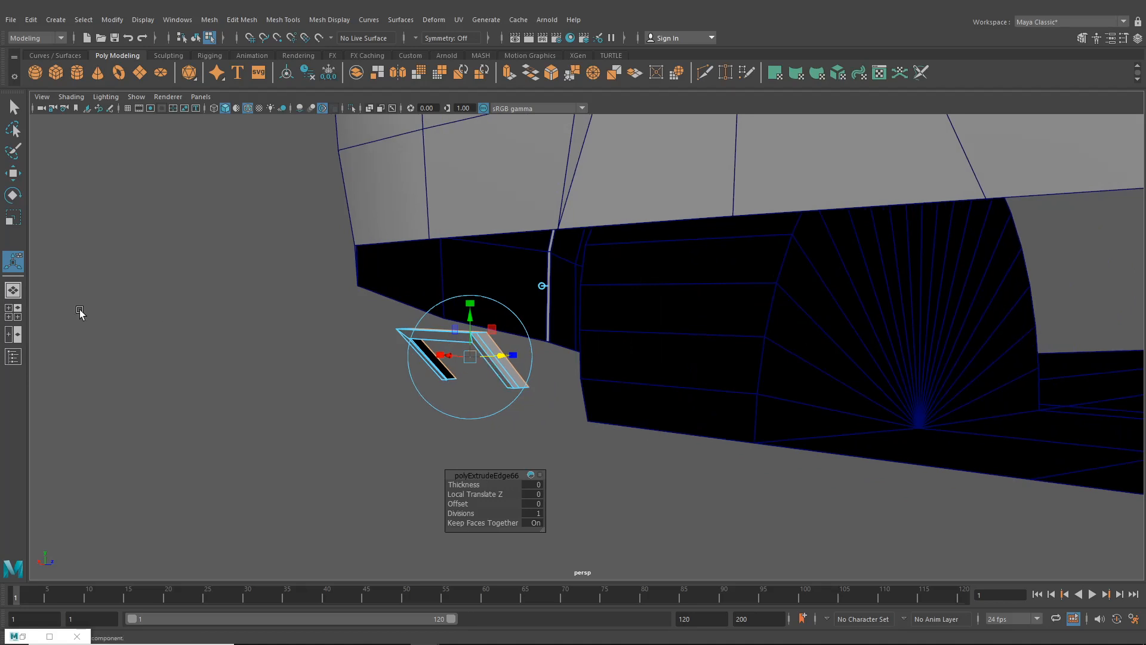
# In the back view, insert an edge loop across the frame's inner vertical strip at the blueprint's horizontal trim line
pyautogui.click(12, 312)
pyautogui.click(200, 343)
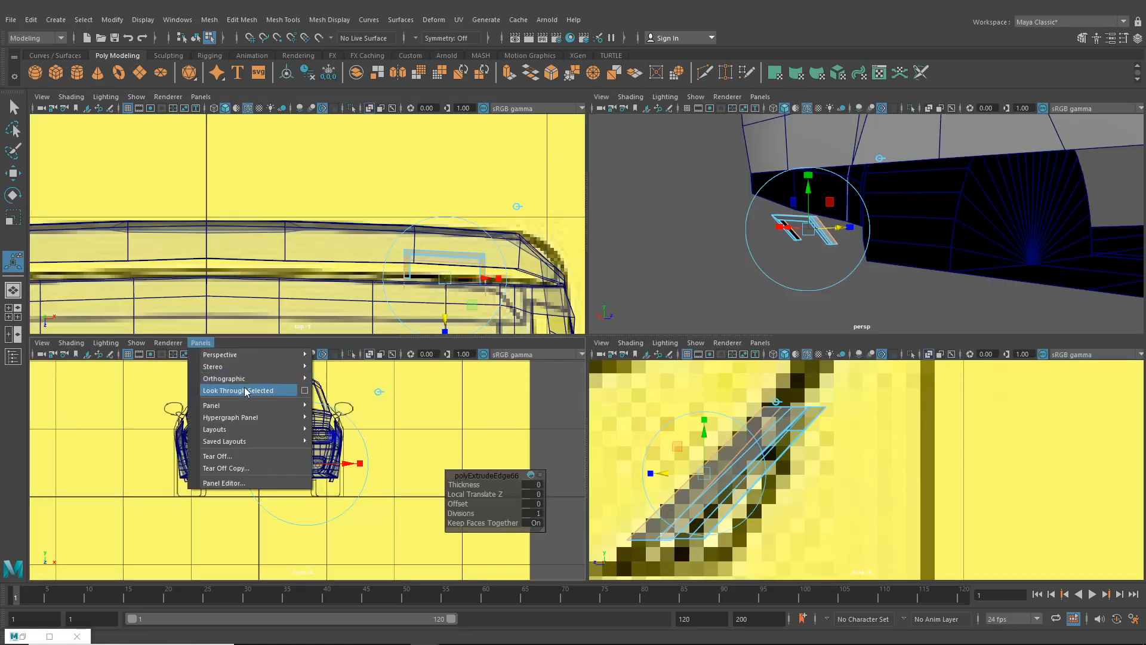
pyautogui.moveTo(251, 382)
pyautogui.click(333, 379)
pyautogui.scroll(5, 327, 416)
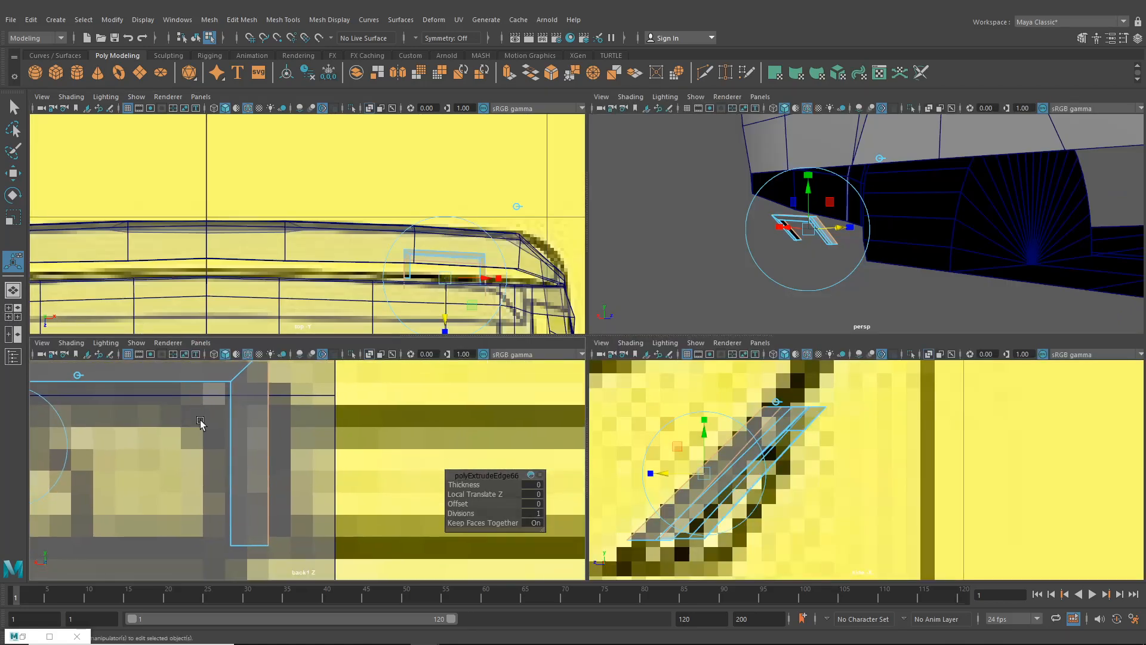
pyautogui.scroll(1, 302, 414)
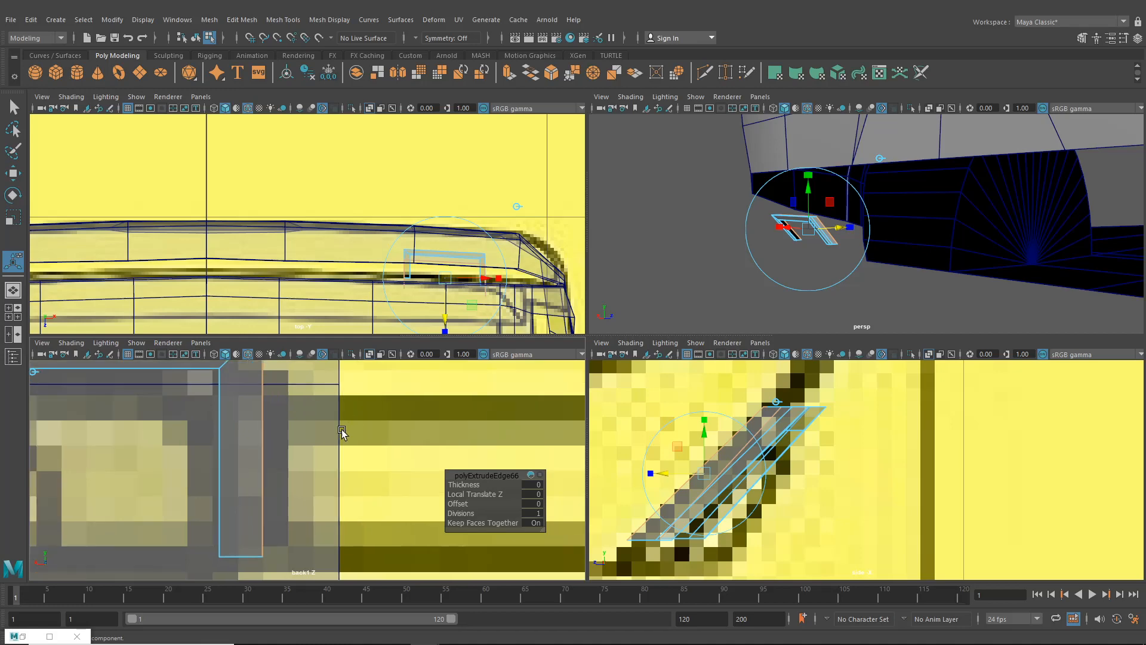
pyautogui.click(261, 448)
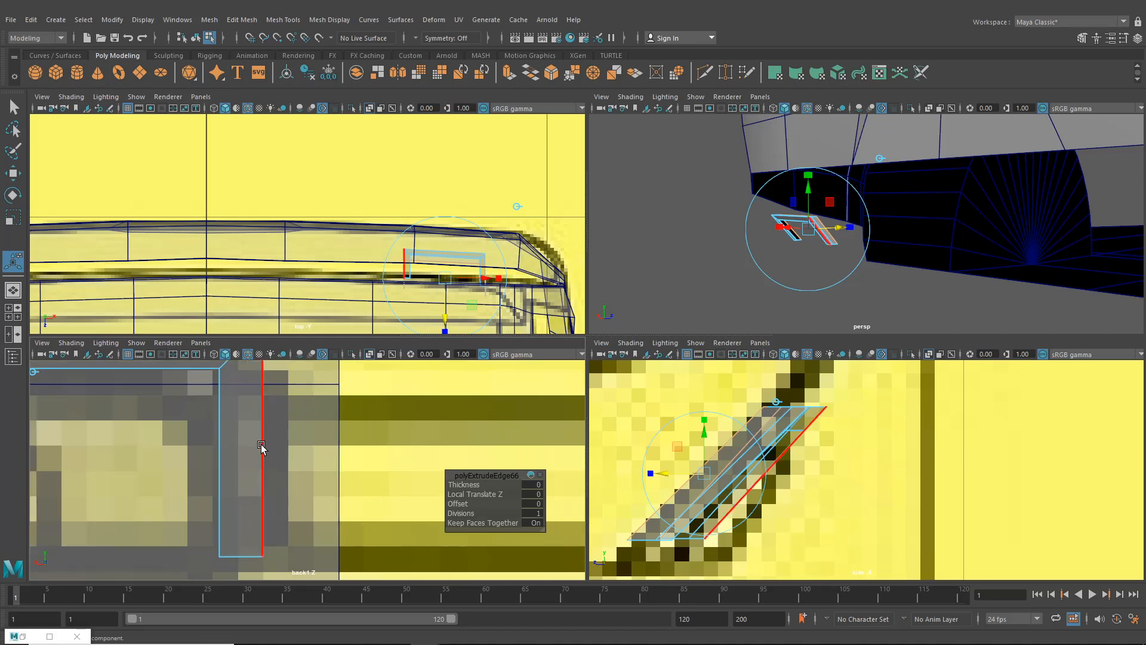
pyautogui.click(242, 19)
pyautogui.moveTo(283, 20)
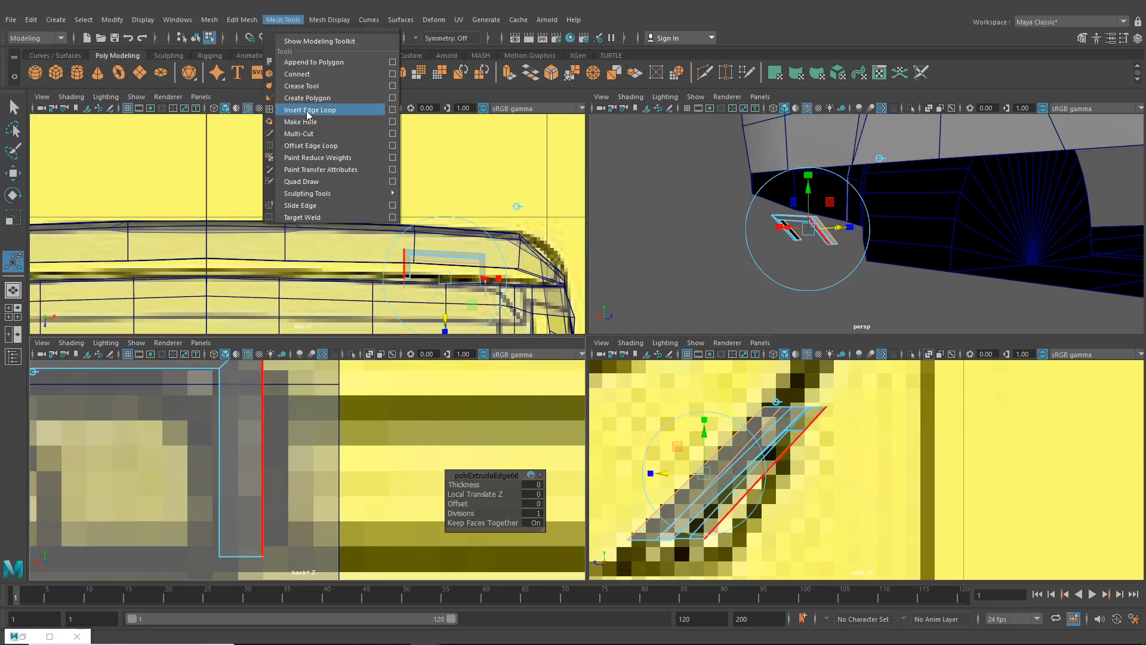
pyautogui.click(287, 111)
pyautogui.click(262, 447)
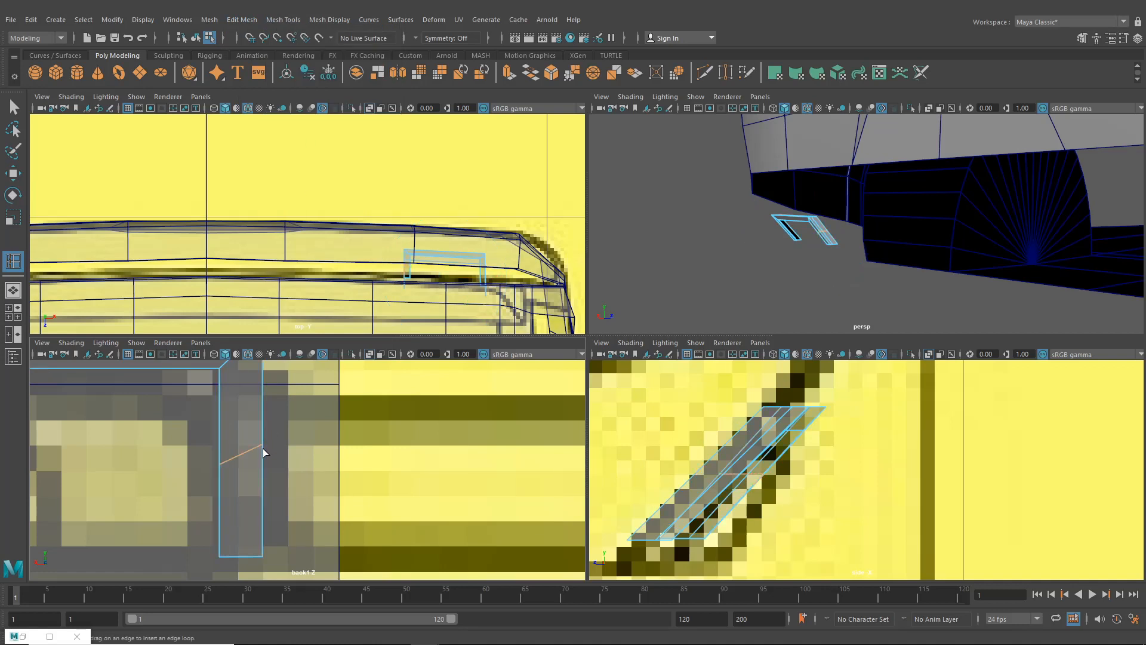
pyautogui.click(263, 449)
# Insert a second edge loop slightly above the first so the pair matches the trim line's thickness on the blueprint
pyautogui.press('a')
pyautogui.scroll(10, 334, 506)
pyautogui.keyDown('alt'); pyautogui.moveTo(384, 517); pyautogui.dragTo(332, 406, button='middle'); pyautogui.keyUp('alt')
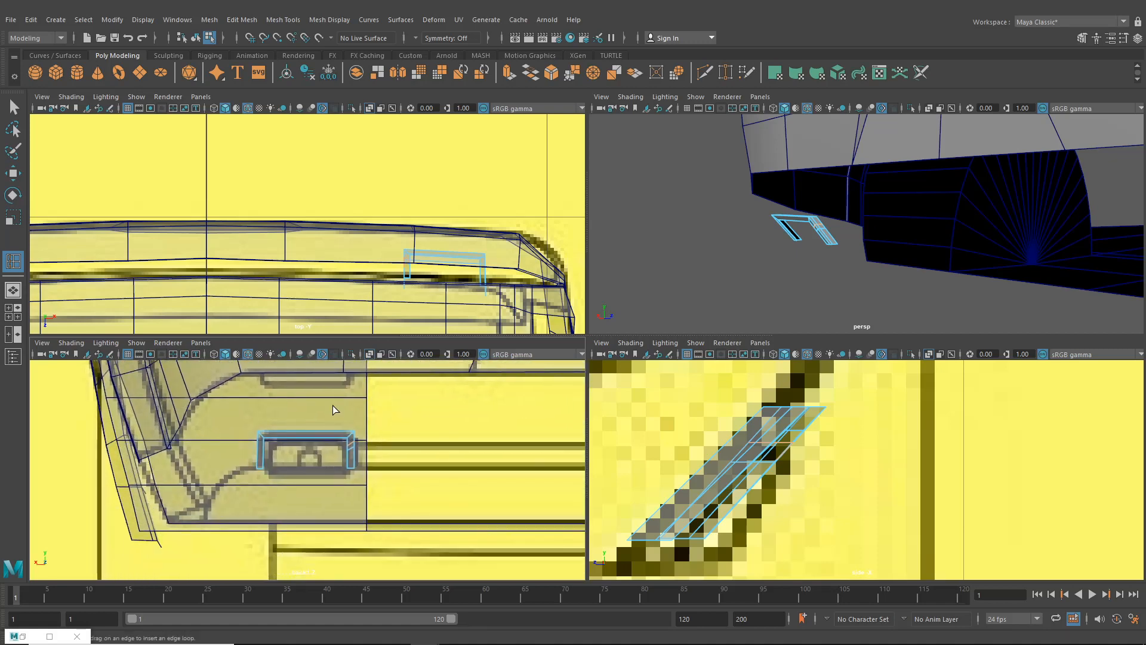
pyautogui.scroll(6, 334, 412)
pyautogui.keyDown('alt'); pyautogui.moveTo(388, 463); pyautogui.dragTo(310, 491, button='middle'); pyautogui.keyUp('alt')
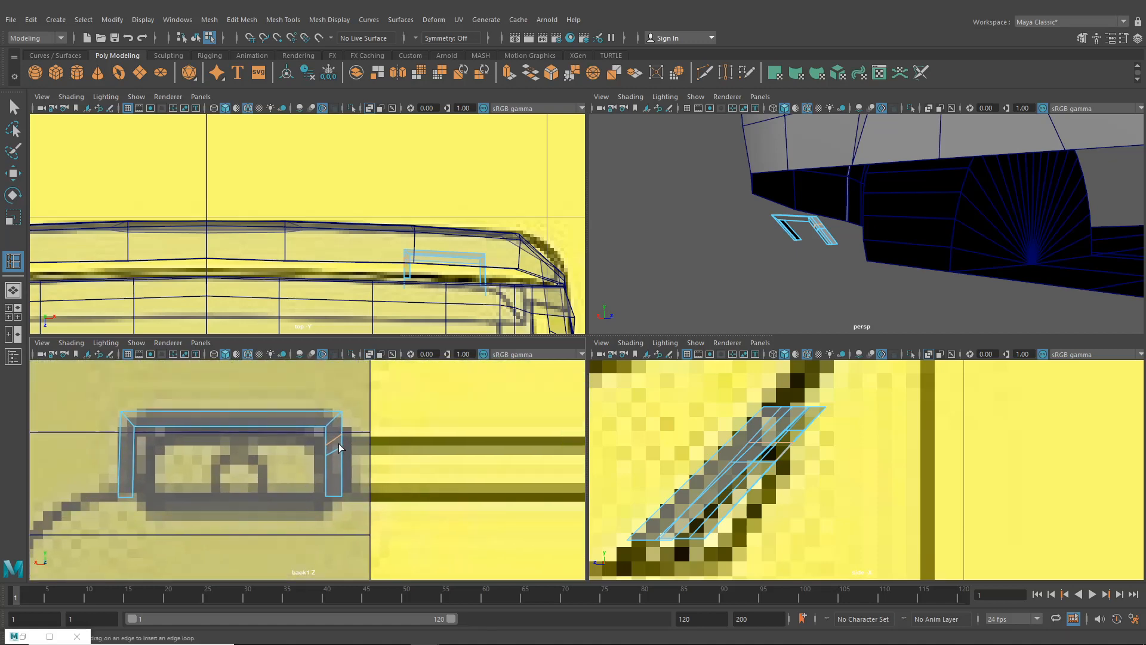
pyautogui.click(15, 109)
# Extrude the short outer edge between the two loops toward the middle of the car and snap its end to the centre line
pyautogui.moveTo(327, 295); pyautogui.dragTo(330, 271, button='right')
pyautogui.click(267, 418)
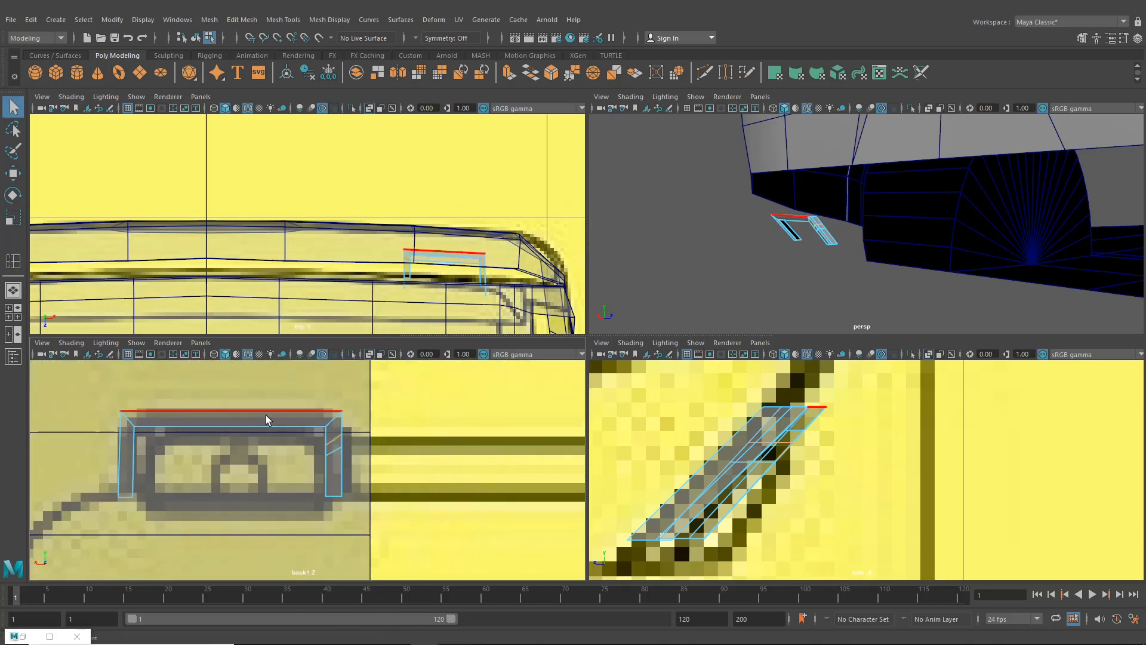
pyautogui.hotkey('ctrl', 'e')
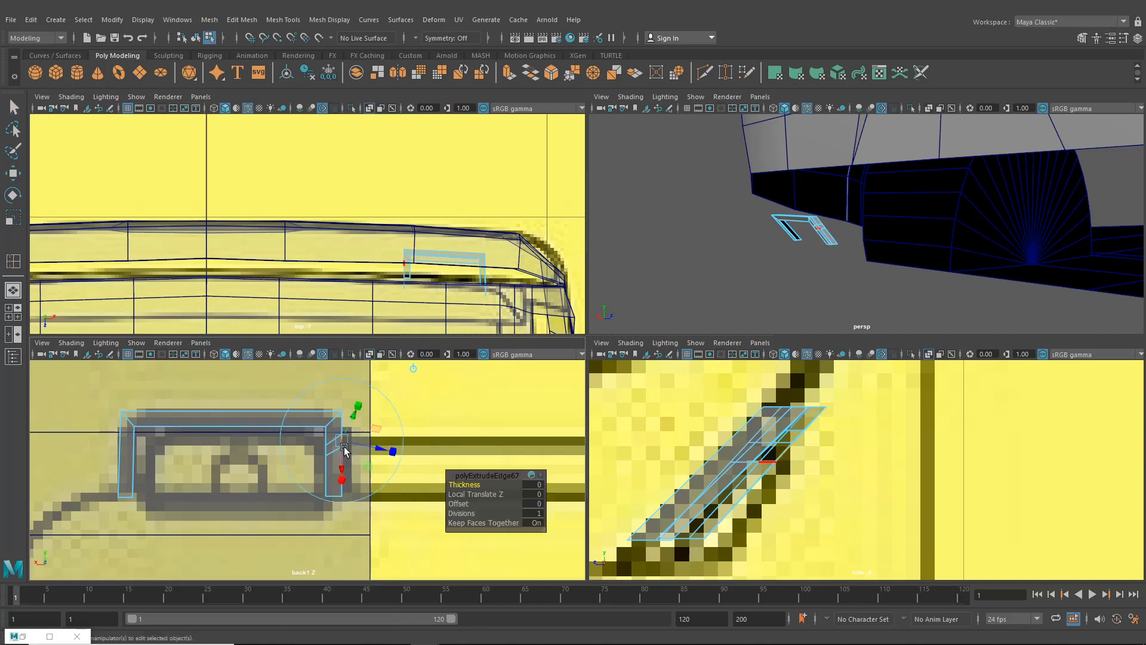
pyautogui.moveTo(303, 442); pyautogui.dragTo(531, 441)
pyautogui.keyDown('alt'); pyautogui.moveTo(754, 248); pyautogui.dragTo(810, 287); pyautogui.keyUp('alt')
pyautogui.moveTo(697, 226); pyautogui.dragTo(772, 225)
pyautogui.scroll(3, 759, 221)
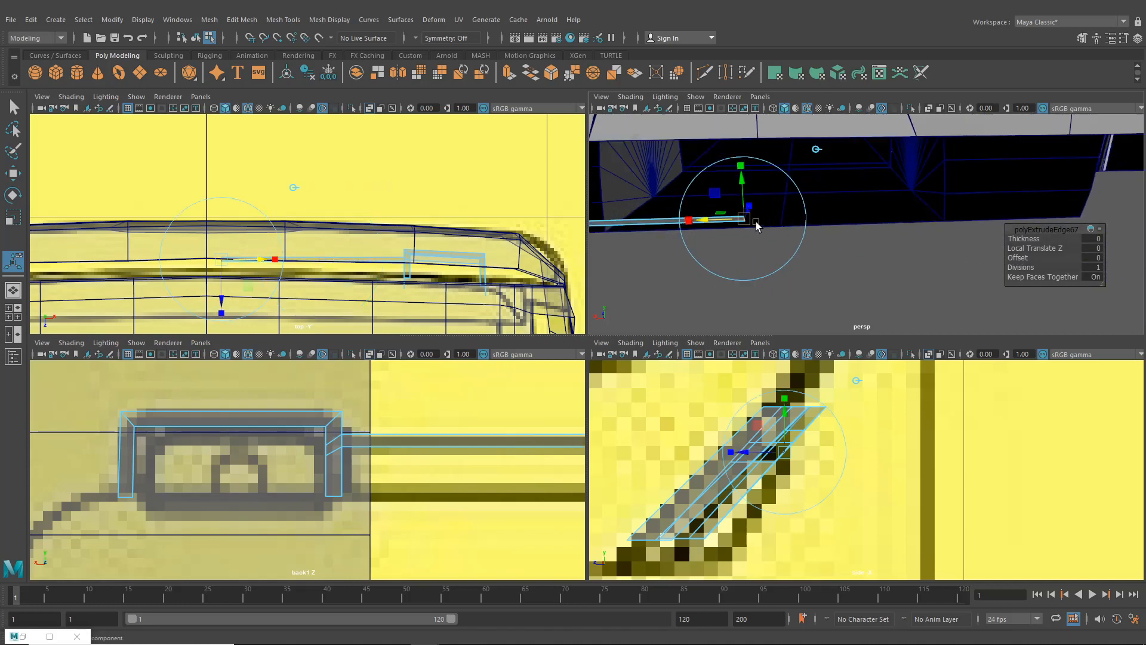
pyautogui.keyDown('alt'); pyautogui.moveTo(756, 220); pyautogui.dragTo(856, 235, button='middle'); pyautogui.keyUp('alt')
pyautogui.scroll(3, 782, 233)
pyautogui.moveTo(723, 237); pyautogui.dragTo(757, 239)
pyautogui.press('x')
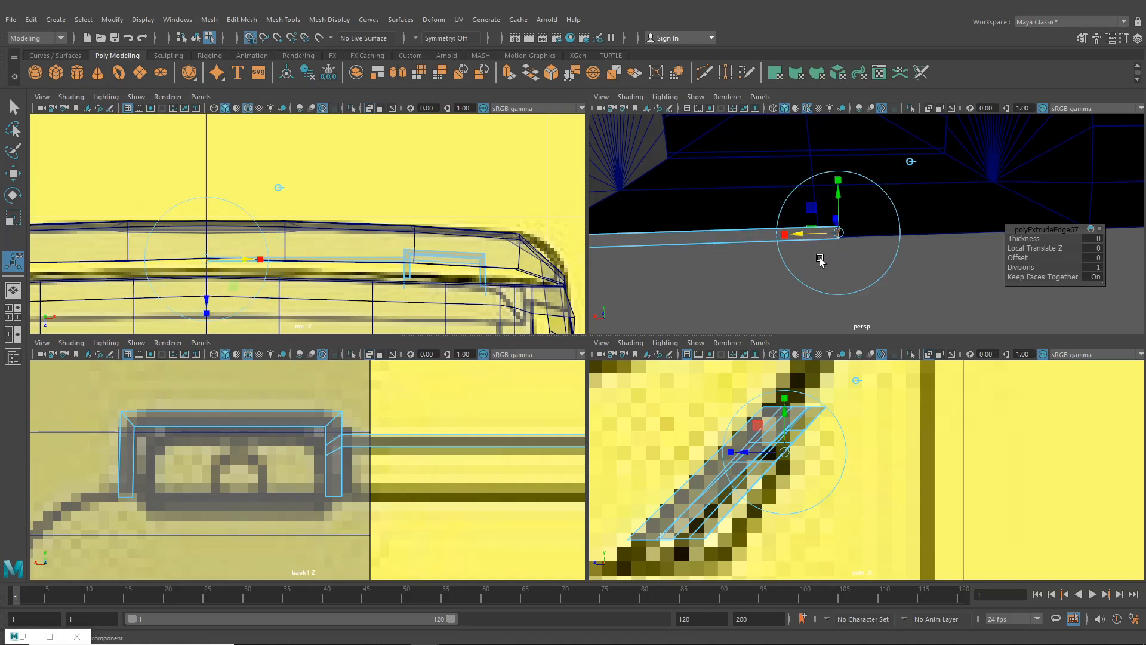
# Shift the extruded strip's centre end rearward along Z in the side view
pyautogui.click(753, 457)
pyautogui.moveTo(754, 457); pyautogui.dragTo(769, 460)
pyautogui.keyDown('alt'); pyautogui.moveTo(786, 281); pyautogui.dragTo(836, 238); pyautogui.keyUp('alt')
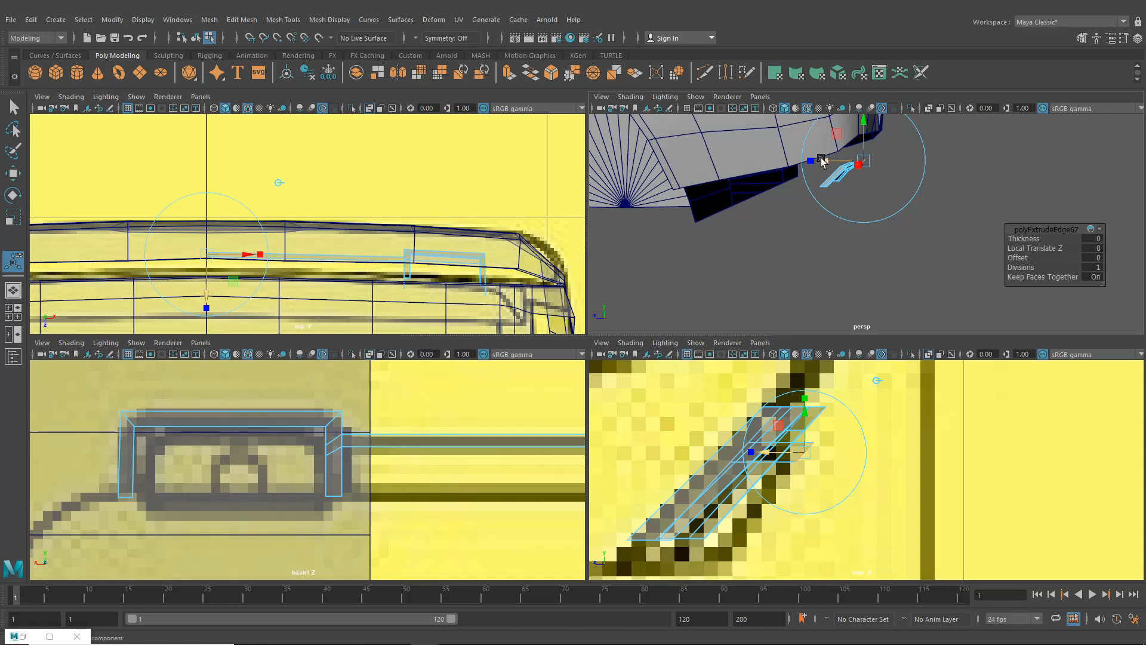
pyautogui.moveTo(824, 161); pyautogui.dragTo(825, 160)
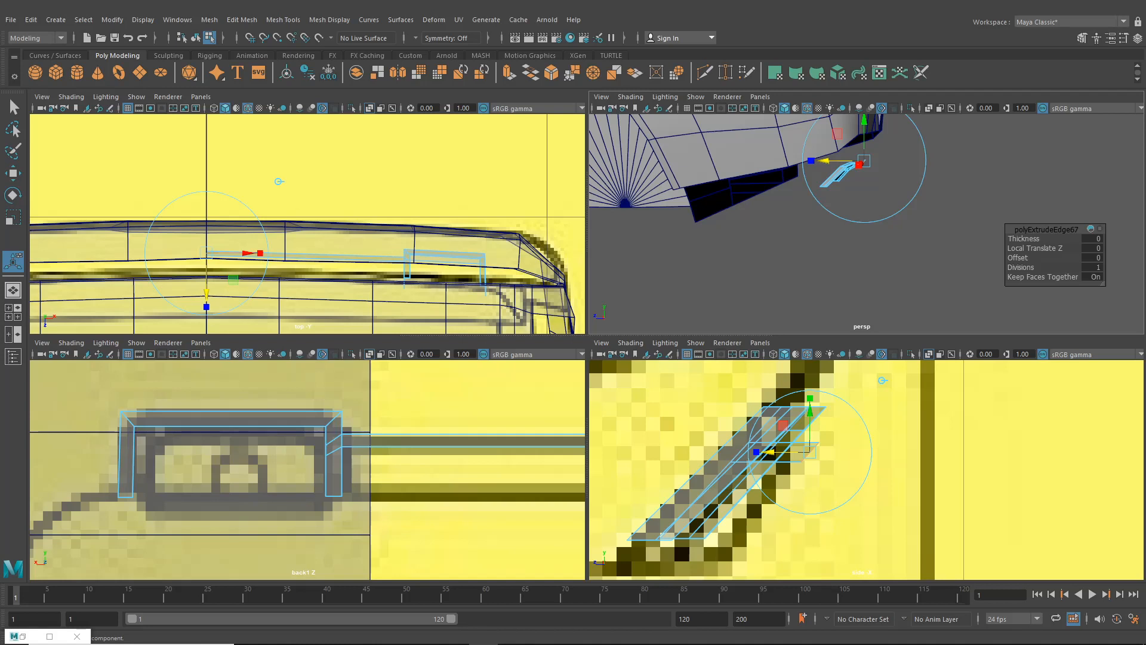
# Compare the strip with the exhaust reference photo 012.jpg and remove the extruded centre strip
pyautogui.hotkey('alt', 'Tab')
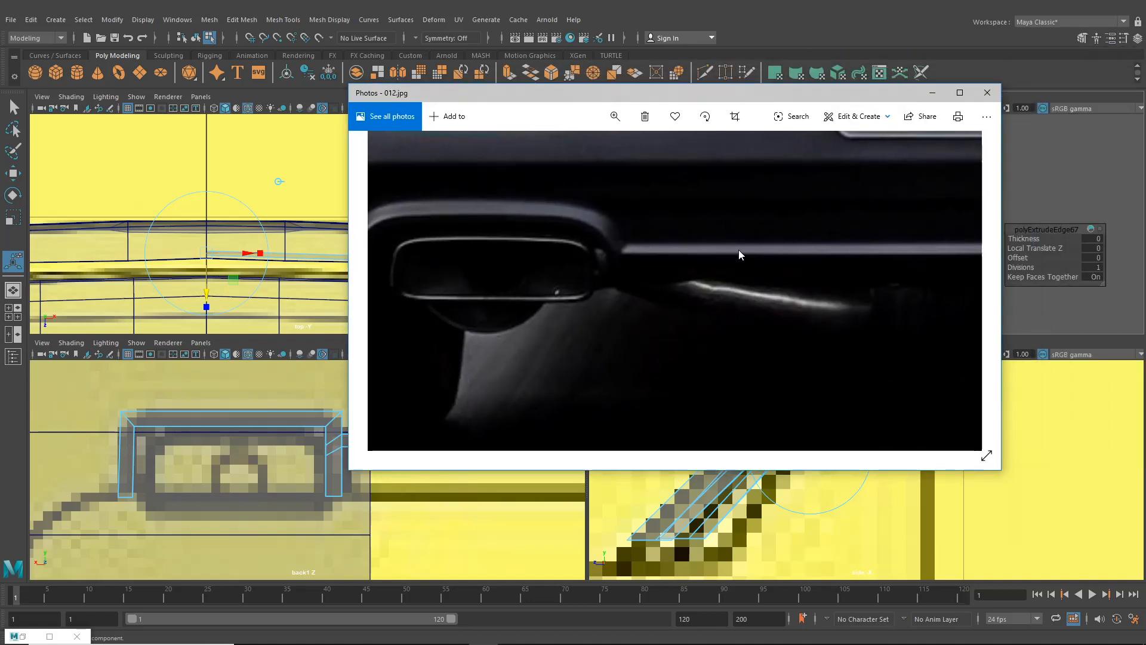
pyautogui.hotkey('alt', 'Tab')
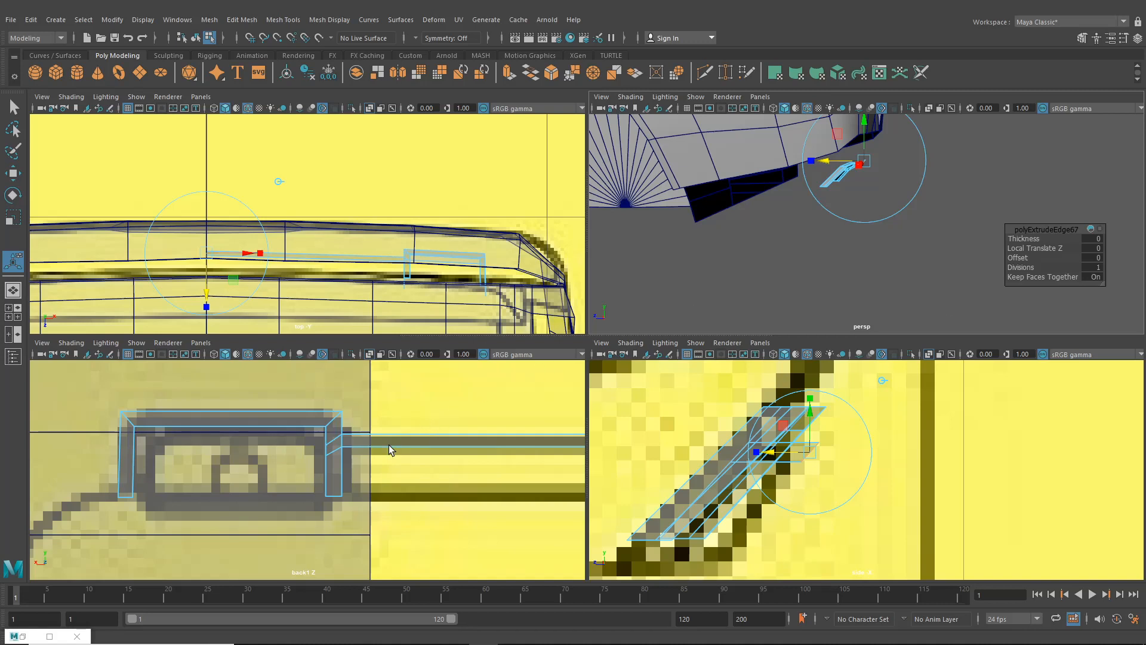
pyautogui.moveTo(407, 439); pyautogui.dragTo(408, 417, button='right')
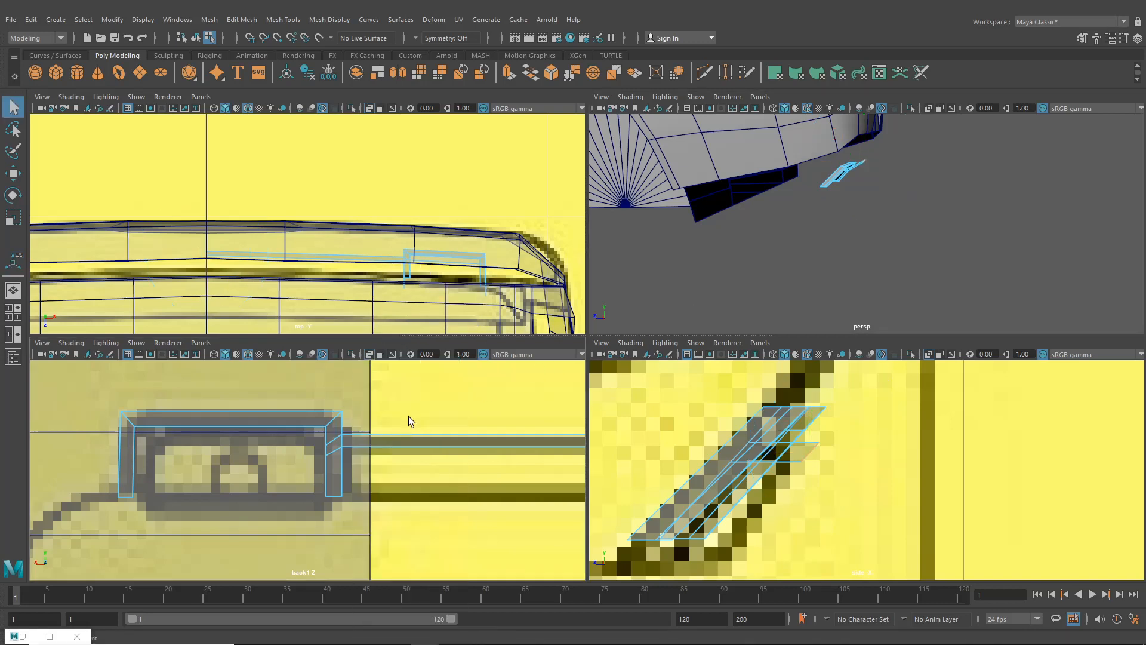
pyautogui.keyDown('ctrl'); pyautogui.click(436, 477); pyautogui.keyUp('ctrl')
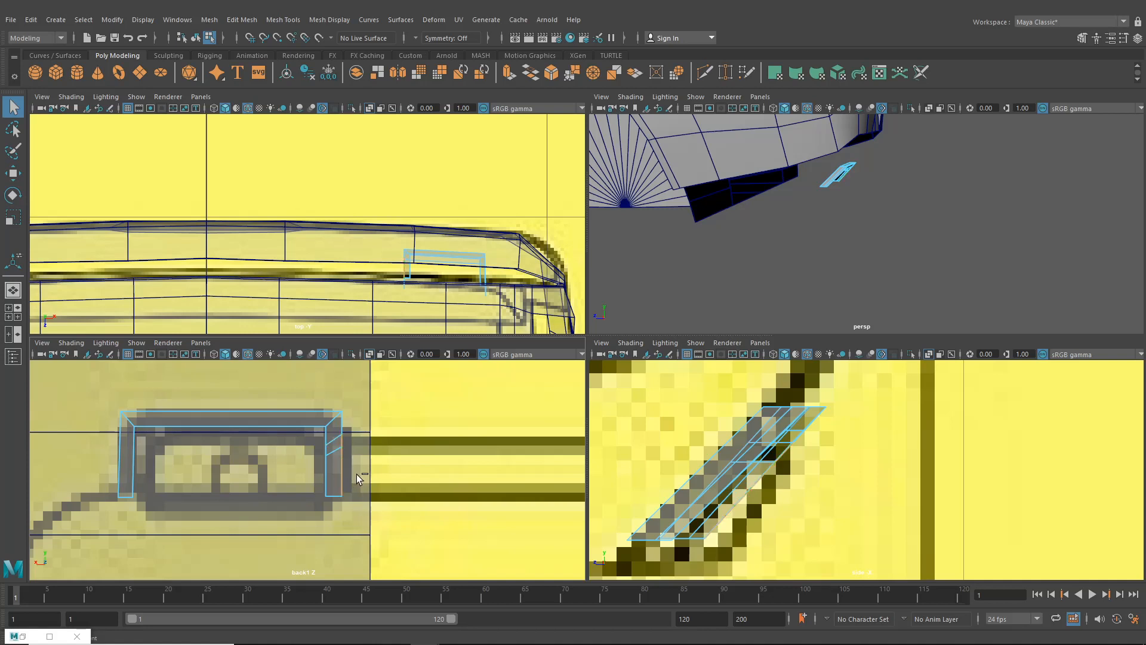
# Extrude the inner strip's side edges, from the upper loop down to the bottom, sideways along the blueprint's trim toward the car's centre
pyautogui.hotkey('ctrl', 'e')
pyautogui.click(412, 396)
pyautogui.moveTo(307, 465); pyautogui.dragTo(573, 471)
pyautogui.keyDown('alt'); pyautogui.moveTo(514, 439); pyautogui.dragTo(245, 456, button='middle'); pyautogui.keyUp('alt')
pyautogui.moveTo(246, 456); pyautogui.dragTo(437, 447)
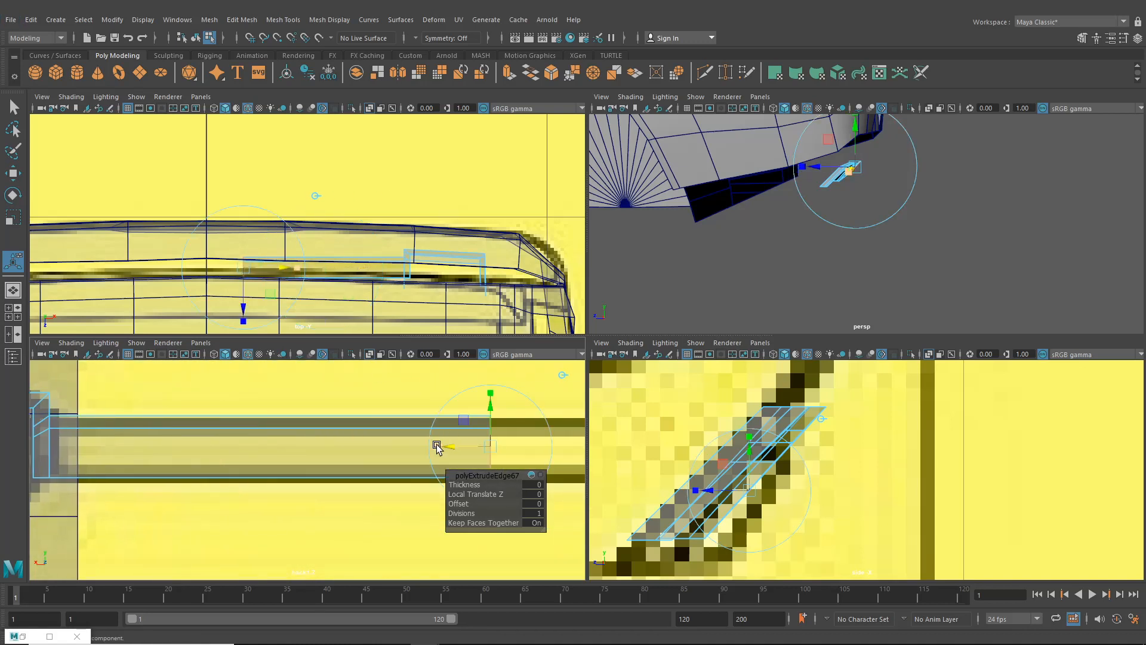
# Snap the centre panel's end edges to the car's centre line and shift them rearward along Z
pyautogui.scroll(-5, 479, 450)
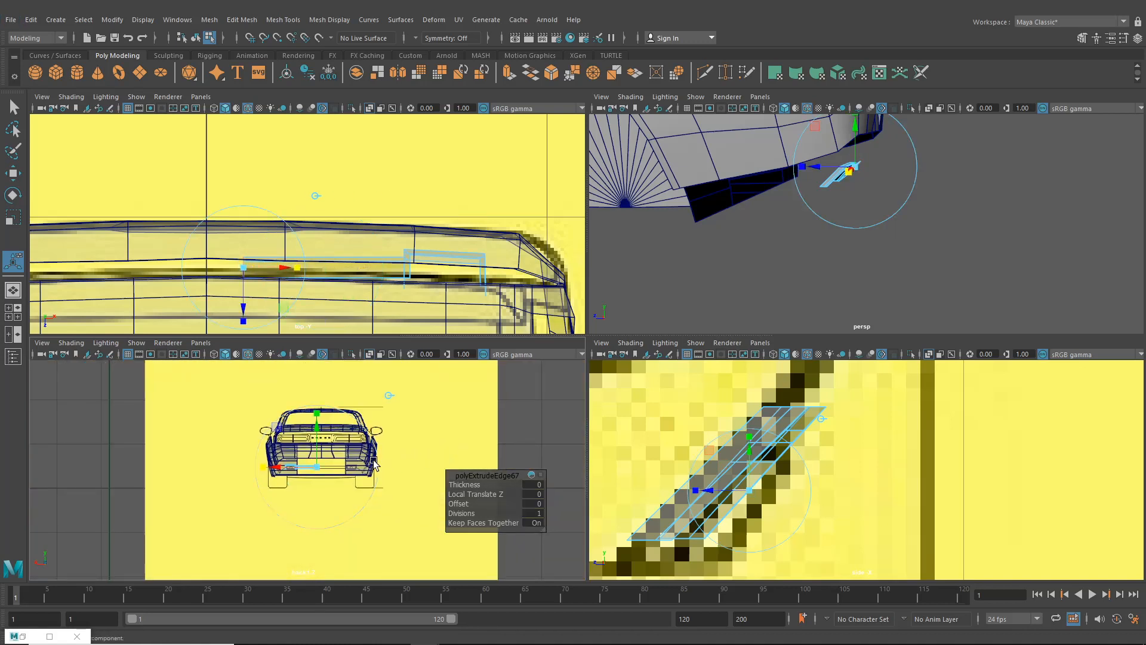
pyautogui.moveTo(280, 471); pyautogui.dragTo(327, 472)
pyautogui.scroll(2, 680, 468)
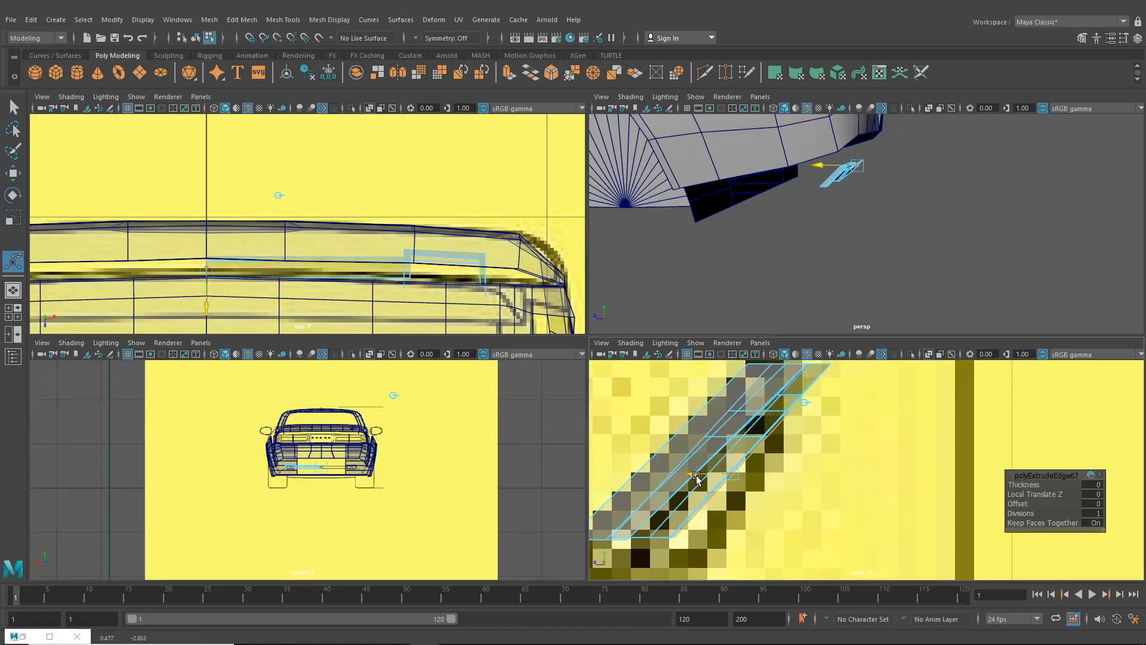
pyautogui.moveTo(697, 478); pyautogui.dragTo(721, 482)
# Delete the frame's side flange faces that lie behind the new centre panel, below the upper edge loop
pyautogui.keyDown('alt'); pyautogui.moveTo(870, 243); pyautogui.dragTo(769, 234); pyautogui.keyUp('alt')
pyautogui.keyDown('alt'); pyautogui.moveTo(769, 235); pyautogui.dragTo(832, 287, button='right'); pyautogui.keyUp('alt')
pyautogui.press('space')
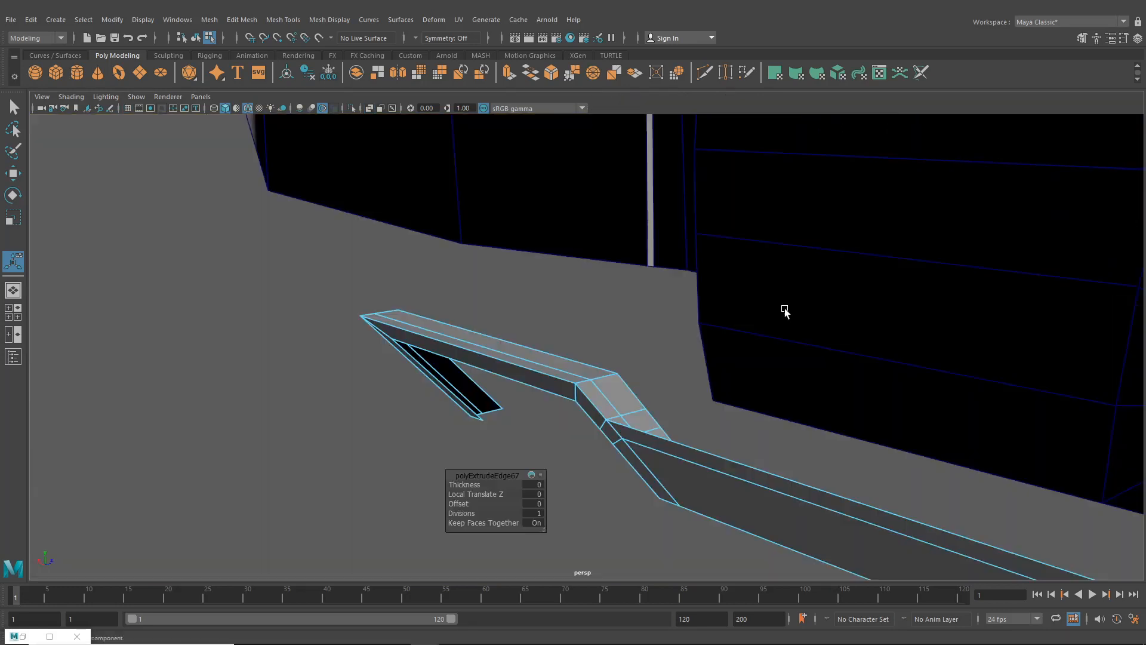
pyautogui.keyDown('alt'); pyautogui.moveTo(782, 310); pyautogui.dragTo(607, 387); pyautogui.keyUp('alt')
pyautogui.moveTo(609, 304); pyautogui.dragTo(604, 327, button='right')
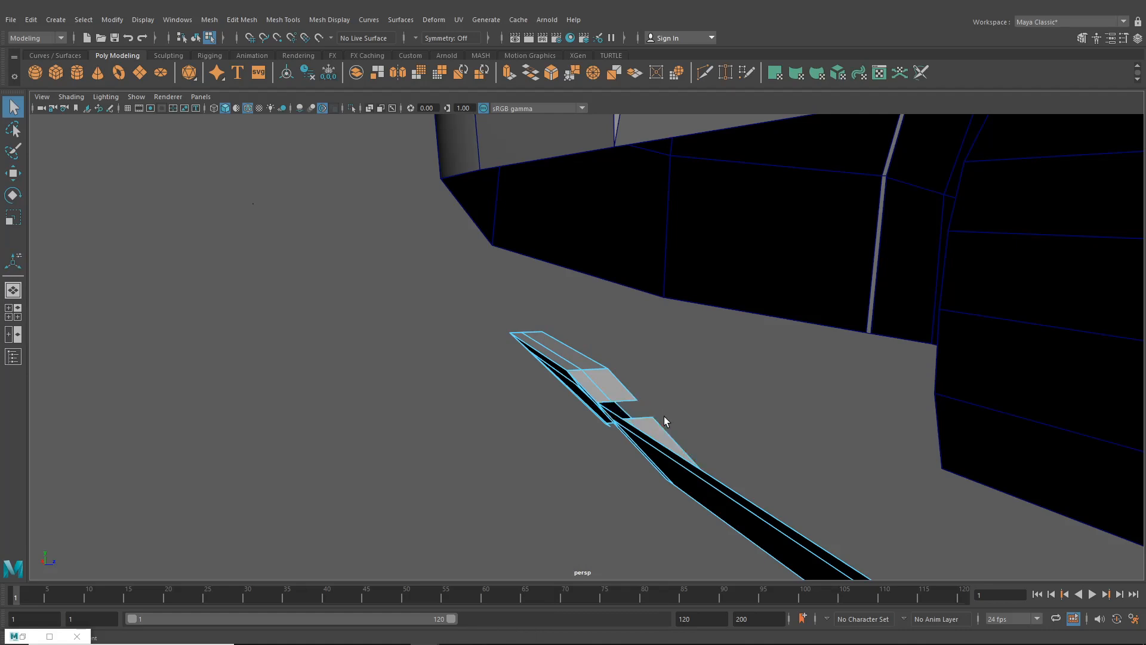
pyautogui.keyDown('alt'); pyautogui.moveTo(664, 414); pyautogui.dragTo(657, 445); pyautogui.keyUp('alt')
pyautogui.click(657, 447)
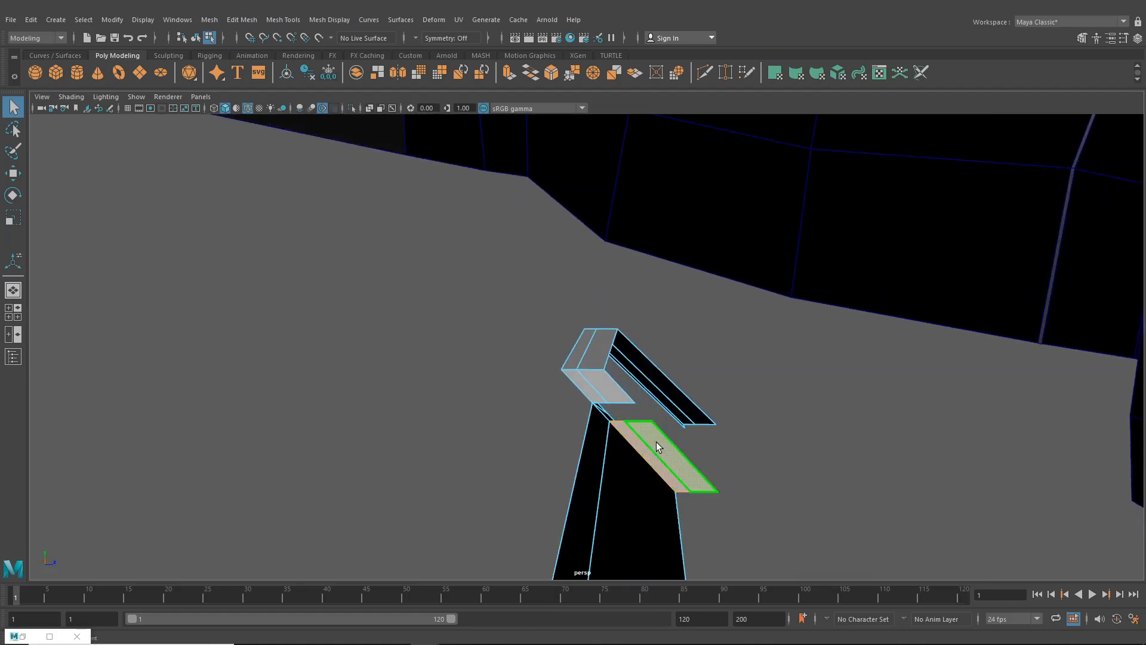
pyautogui.keyDown('alt'); pyautogui.moveTo(655, 445); pyautogui.dragTo(660, 412); pyautogui.keyUp('alt')
# Extrude the centre panel's long upper edge along Z toward the car body to form a top flange
pyautogui.moveTo(661, 307); pyautogui.dragTo(661, 278, button='right')
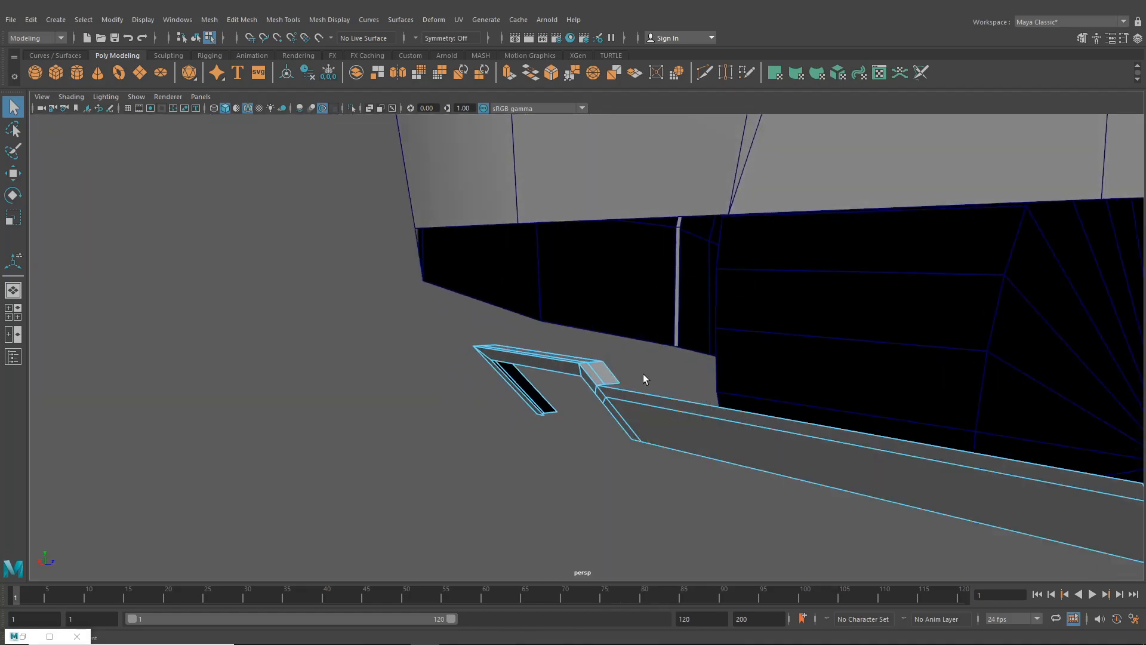
pyautogui.keyDown('alt'); pyautogui.moveTo(745, 449); pyautogui.dragTo(711, 457); pyautogui.keyUp('alt')
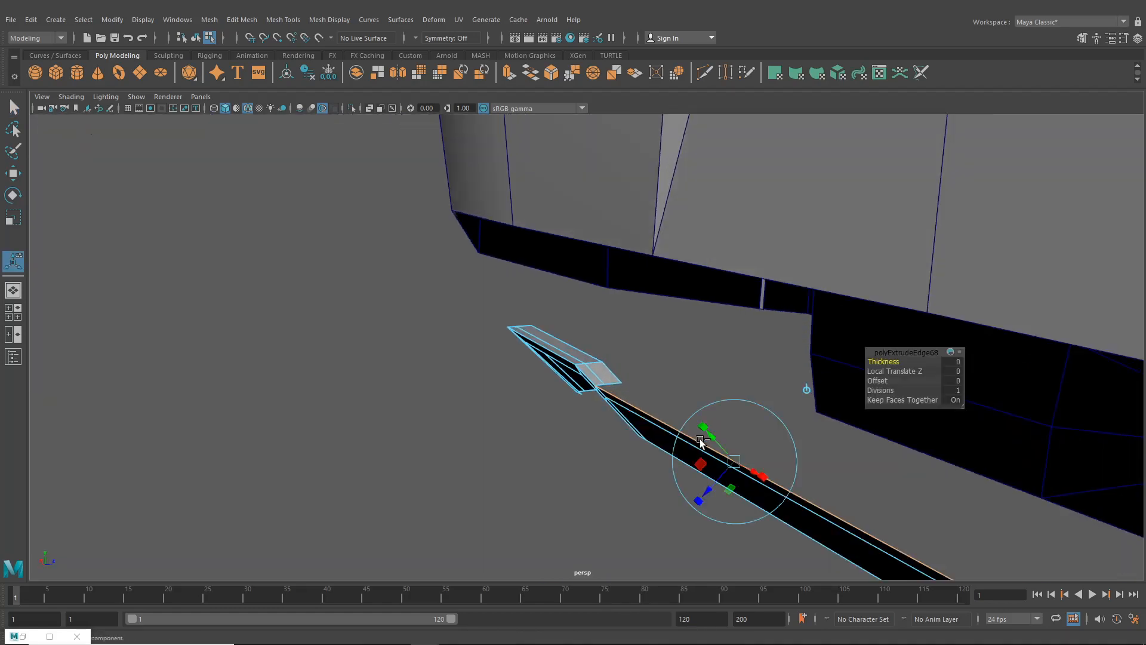
pyautogui.hotkey('ctrl', 'e')
pyautogui.keyDown('alt'); pyautogui.moveTo(808, 396); pyautogui.dragTo(717, 412); pyautogui.keyUp('alt')
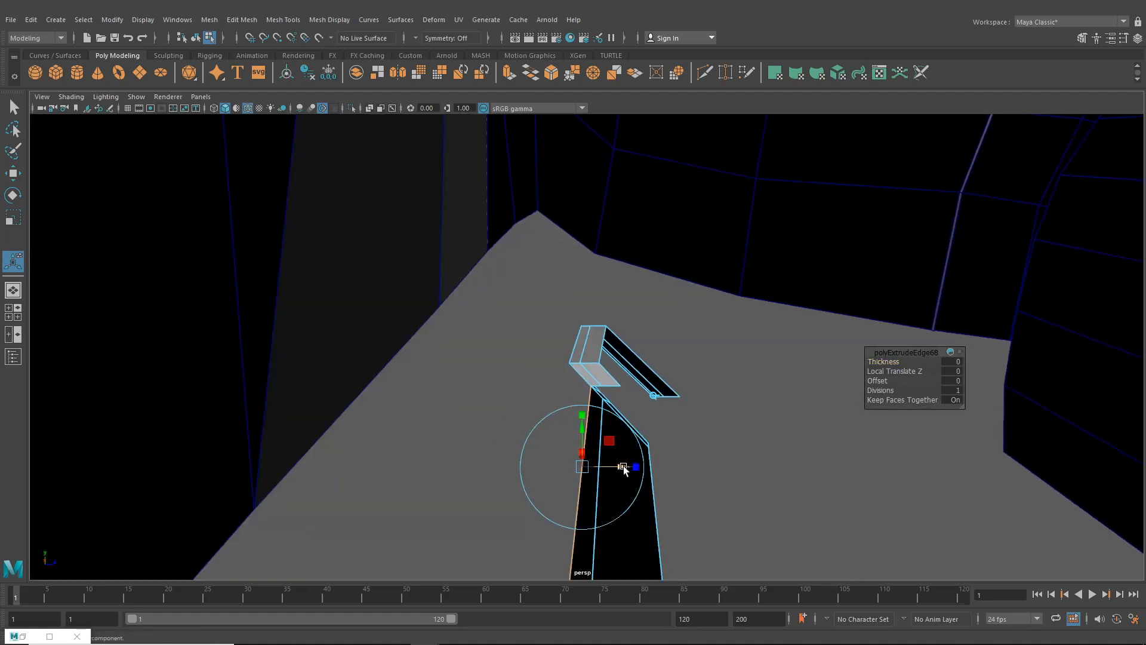
pyautogui.moveTo(623, 468); pyautogui.dragTo(703, 478)
# Merge the overlapping vertices where the centre panel's top flange meets the upper corner of the exhaust frame
pyautogui.keyDown('alt'); pyautogui.moveTo(603, 357); pyautogui.dragTo(598, 392); pyautogui.keyUp('alt')
pyautogui.scroll(3, 602, 395)
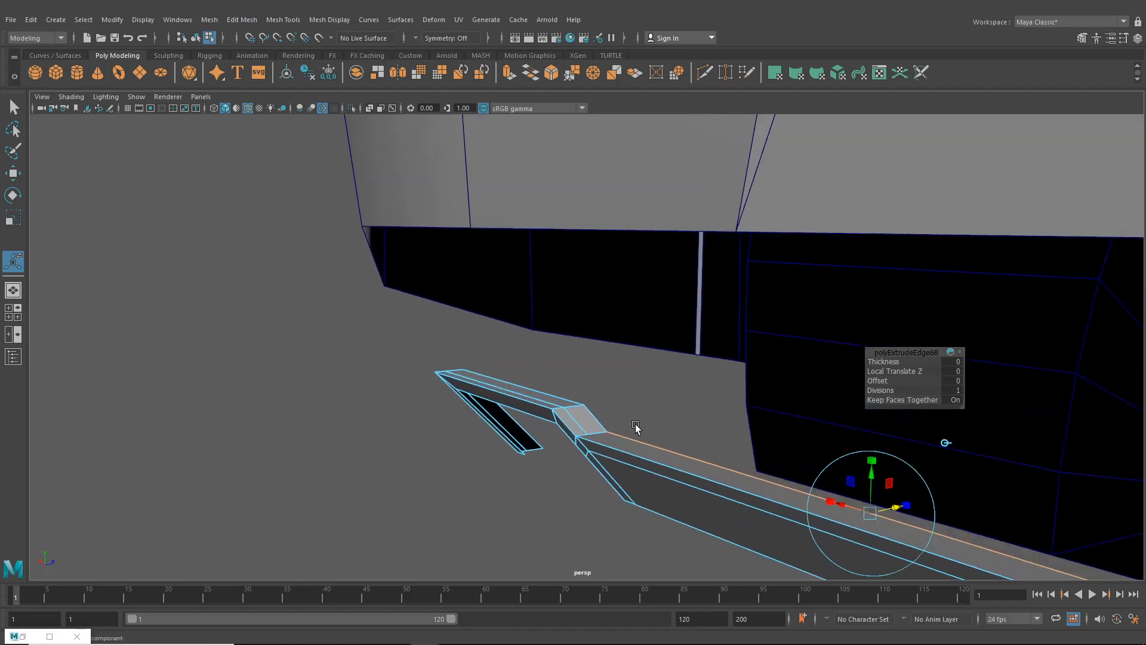
pyautogui.keyDown('alt'); pyautogui.moveTo(636, 427); pyautogui.dragTo(795, 597); pyautogui.keyUp('alt')
pyautogui.moveTo(735, 550); pyautogui.dragTo(654, 407)
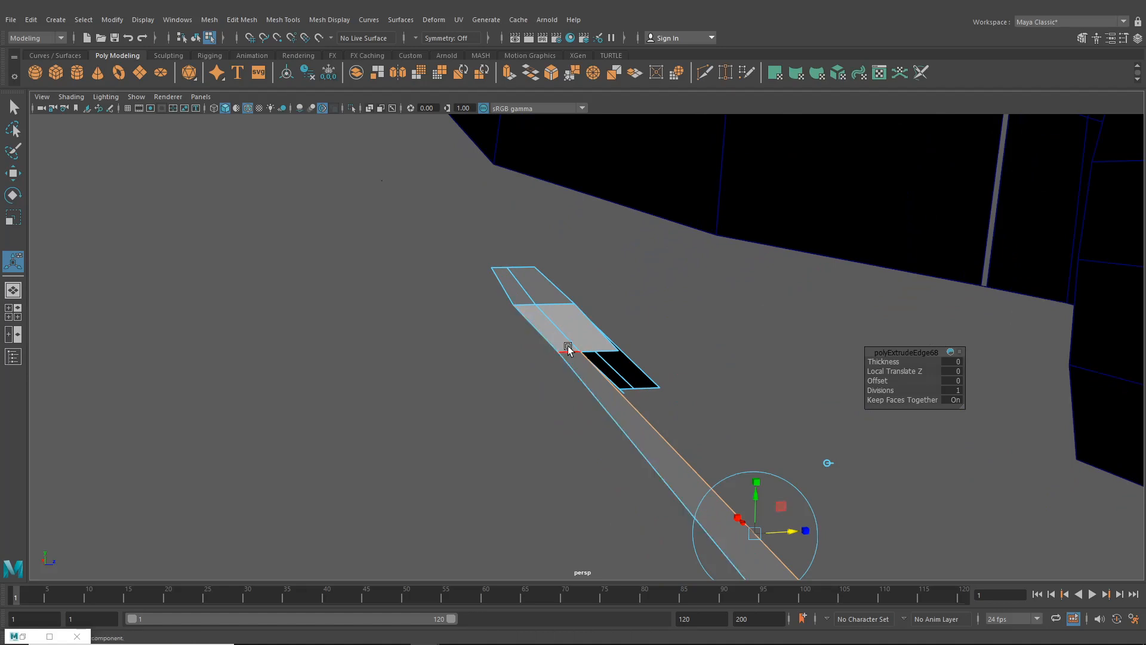
pyautogui.moveTo(576, 305); pyautogui.dragTo(535, 305, button='right')
pyautogui.keyDown('alt'); pyautogui.moveTo(647, 383); pyautogui.dragTo(621, 379); pyautogui.keyUp('alt')
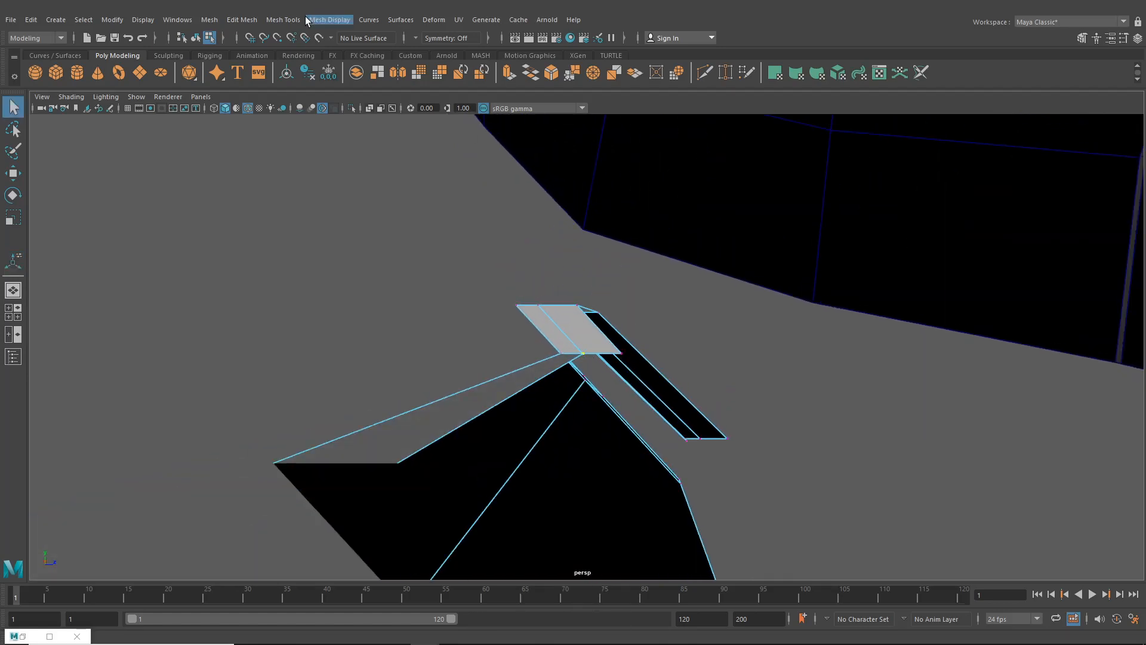
pyautogui.click(286, 21)
pyautogui.moveTo(245, 22)
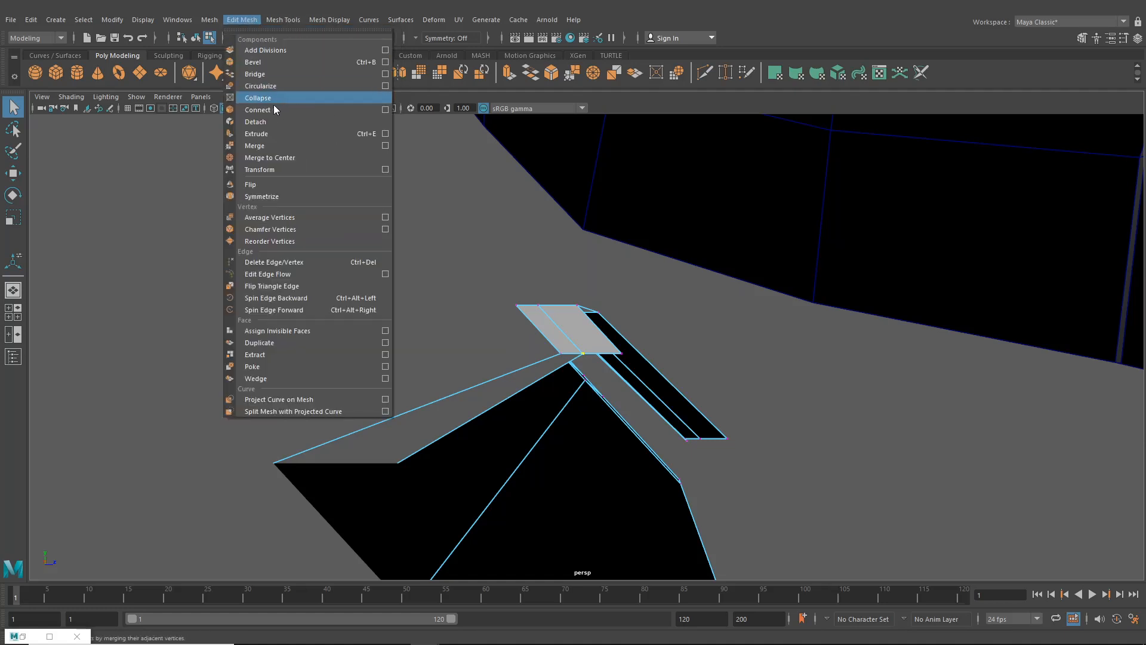
pyautogui.click(257, 145)
pyautogui.keyDown('alt'); pyautogui.moveTo(567, 335); pyautogui.dragTo(452, 339); pyautogui.keyUp('alt')
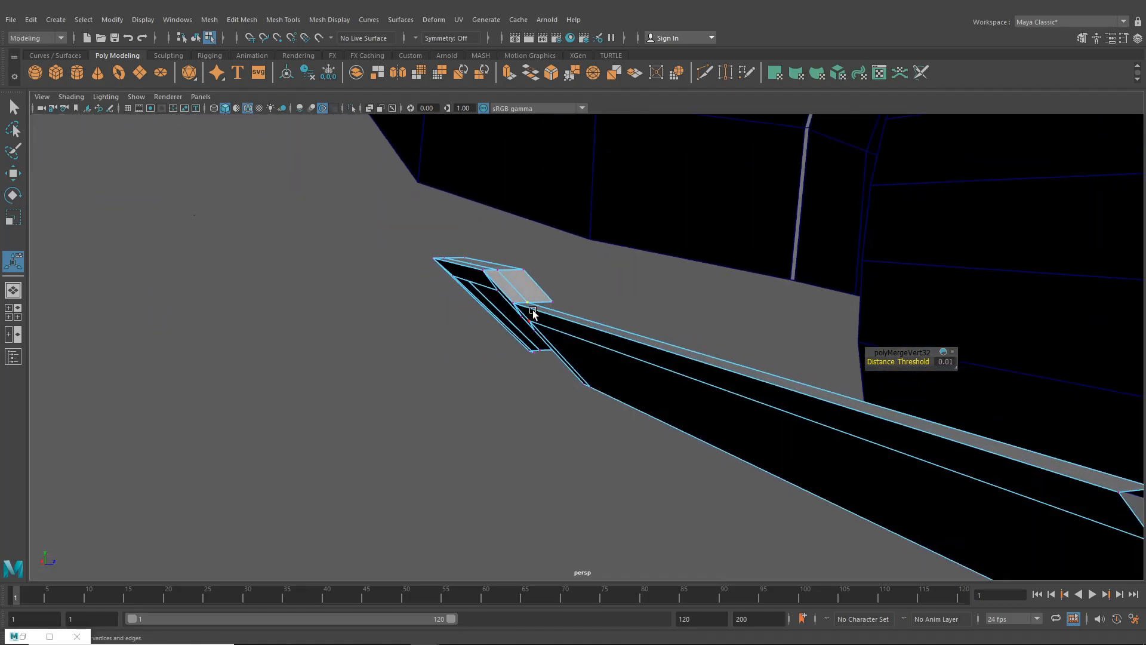
# Select both end vertices of the centre flange's outer edge and adjust their height along Y
pyautogui.click(533, 307)
pyautogui.scroll(-2, 627, 329)
pyautogui.keyDown('alt'); pyautogui.moveTo(716, 345); pyautogui.dragTo(615, 332, button='middle'); pyautogui.keyUp('alt')
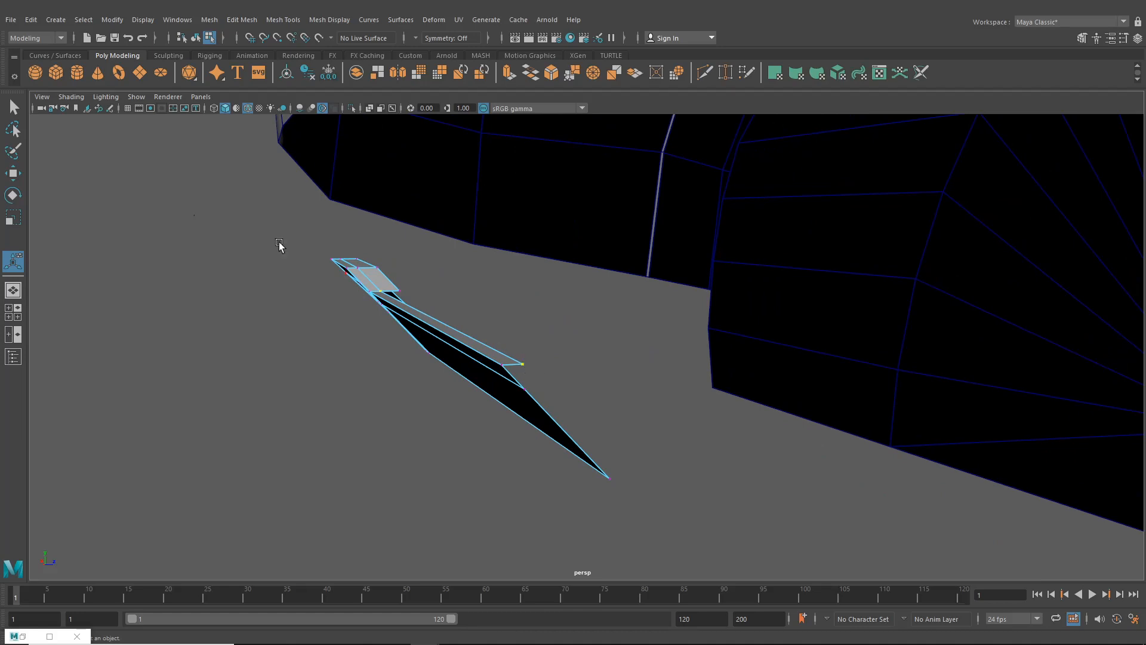
pyautogui.click(13, 177)
pyautogui.moveTo(428, 258); pyautogui.dragTo(471, 328)
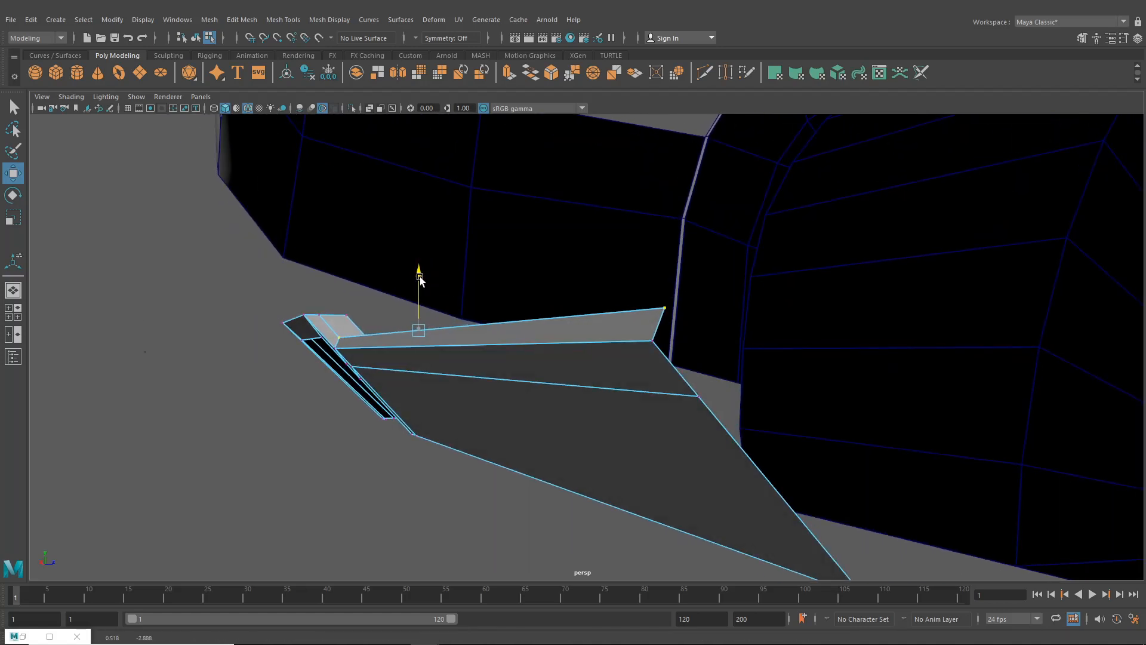
pyautogui.keyDown('alt'); pyautogui.moveTo(422, 268); pyautogui.dragTo(500, 313); pyautogui.keyUp('alt')
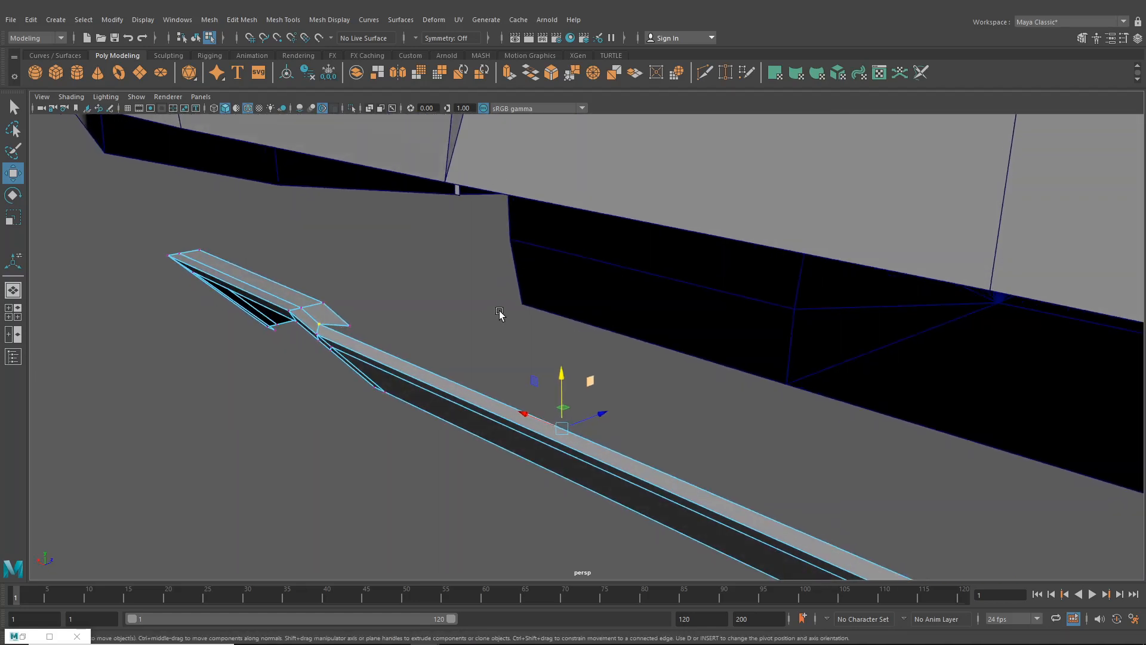
pyautogui.keyDown('alt'); pyautogui.moveTo(501, 313); pyautogui.dragTo(604, 332, button='middle'); pyautogui.keyUp('alt')
pyautogui.scroll(2, 603, 332)
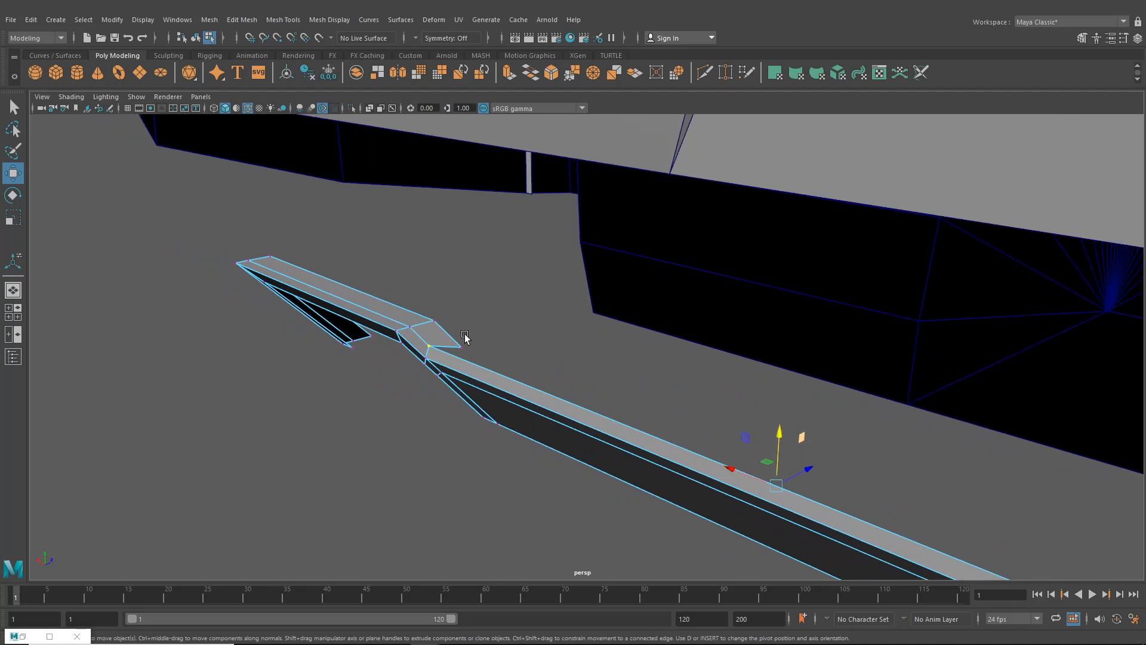
pyautogui.keyDown('alt'); pyautogui.moveTo(485, 351); pyautogui.dragTo(567, 362); pyautogui.keyUp('alt')
pyautogui.keyDown('alt'); pyautogui.moveTo(568, 362); pyautogui.dragTo(540, 385); pyautogui.keyUp('alt')
# Weld the loose corner vertex of the exhaust frame's end flange onto the centre flange's adjacent corner with Target Weld
pyautogui.moveTo(540, 385); pyautogui.dragTo(543, 318, button='right')
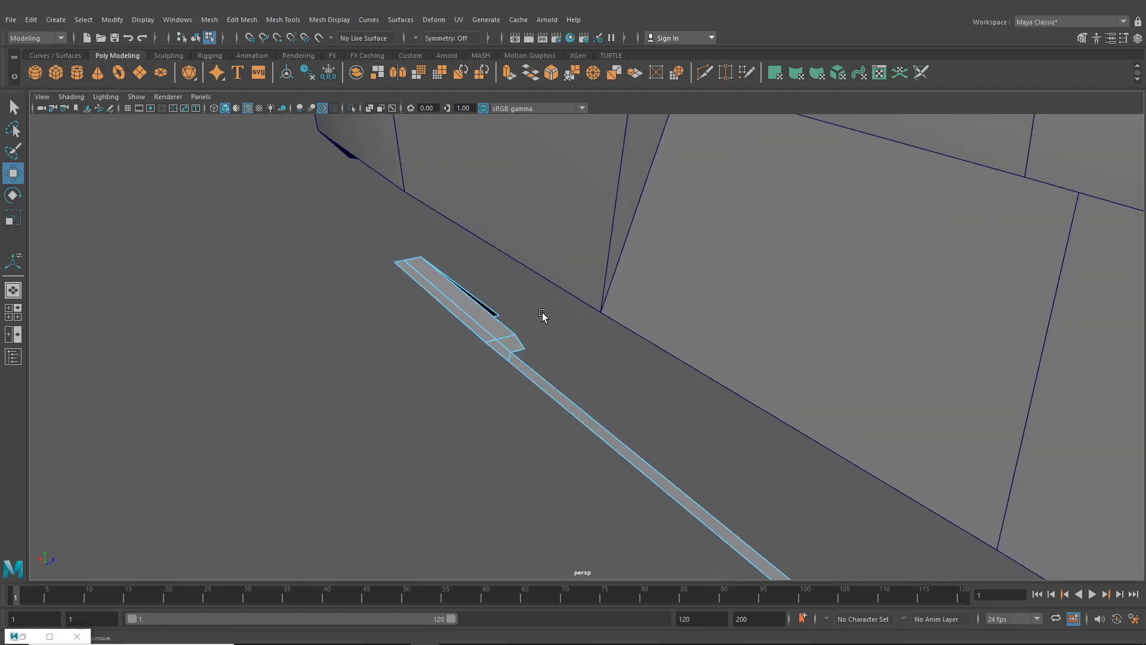
pyautogui.keyDown('alt'); pyautogui.moveTo(543, 317); pyautogui.dragTo(558, 346); pyautogui.keyUp('alt')
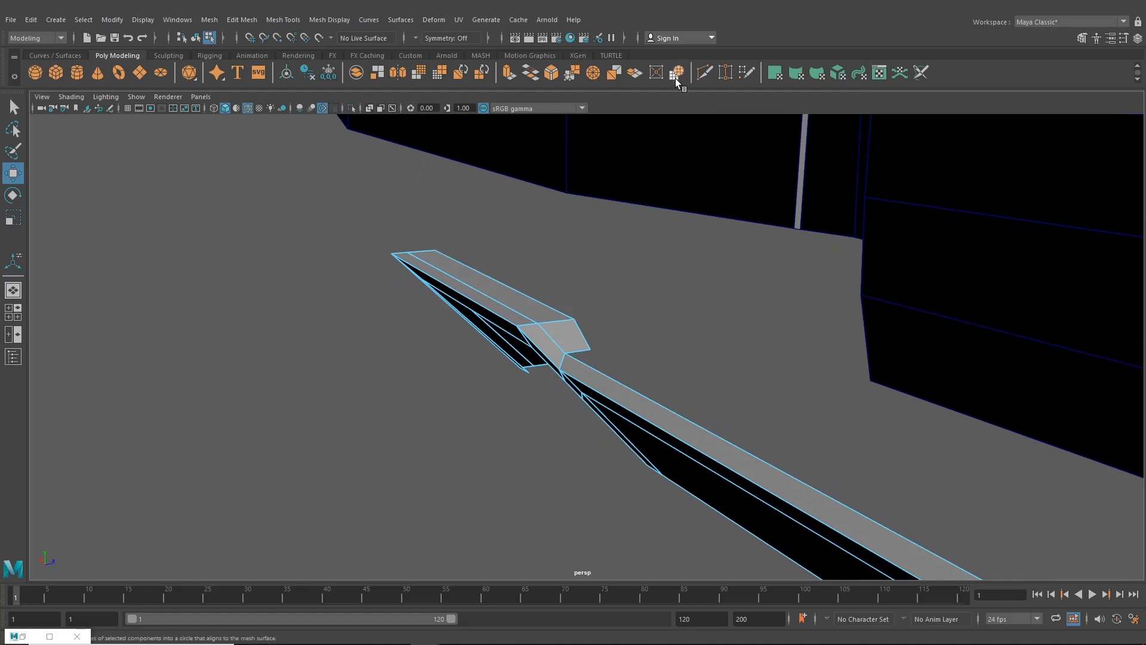
pyautogui.click(726, 72)
pyautogui.moveTo(548, 303); pyautogui.dragTo(495, 300, button='right')
pyautogui.scroll(3, 585, 342)
pyautogui.moveTo(551, 357); pyautogui.dragTo(599, 344)
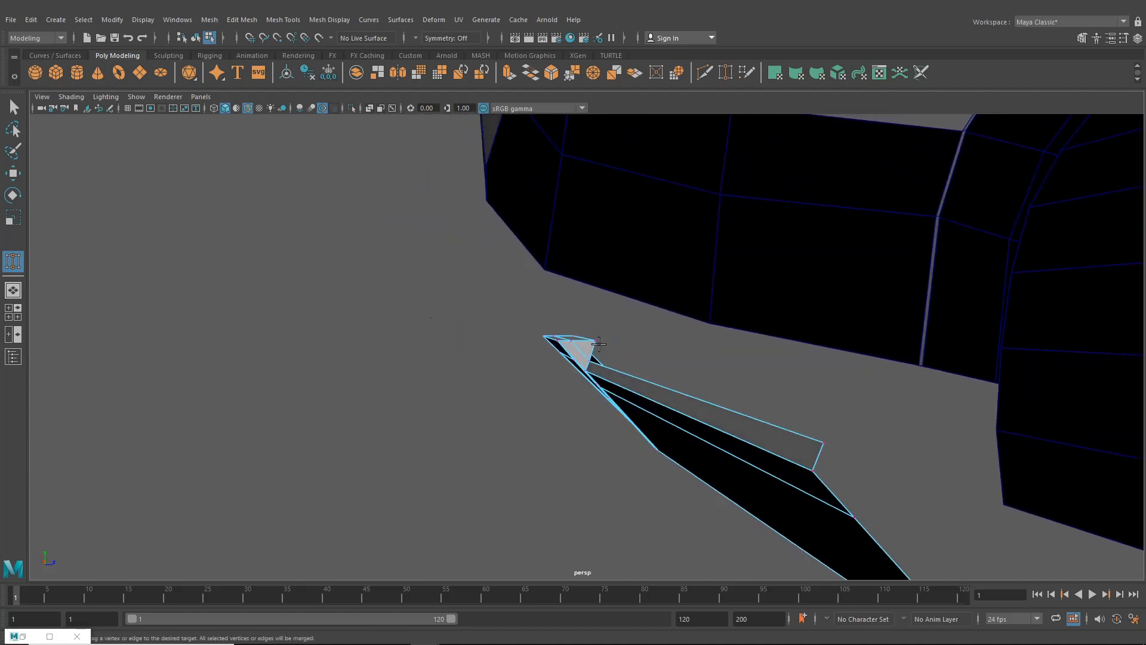
# Shift the centre flange's outer-edge vertices along Y and Z to refine the flange's slope and depth
pyautogui.click(15, 177)
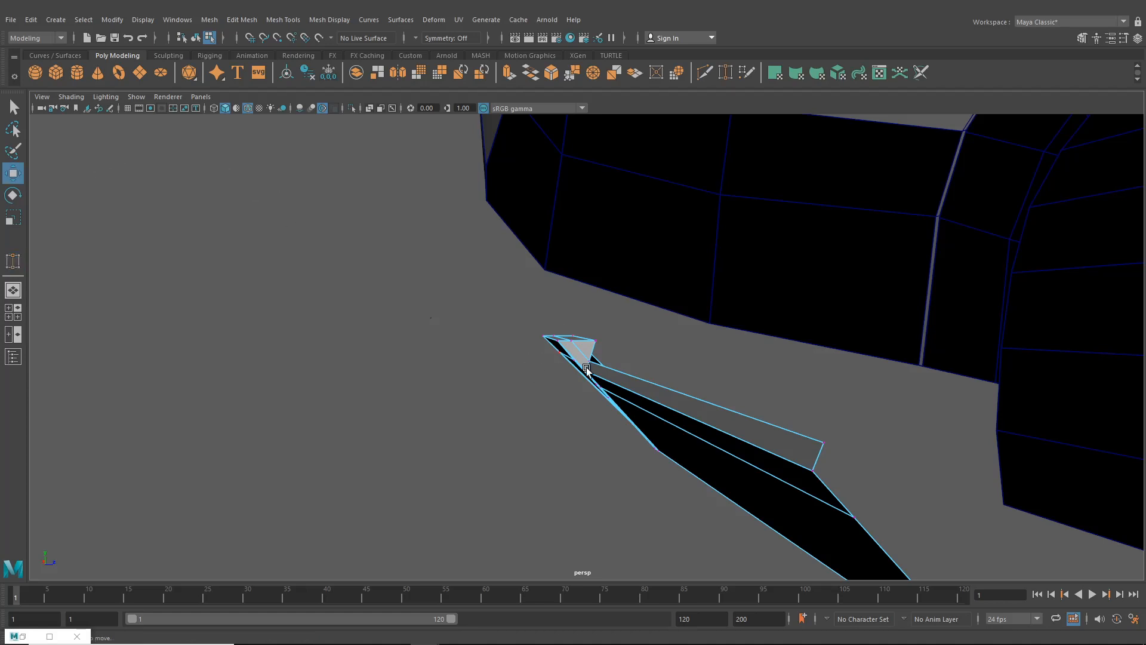
pyautogui.click(590, 363)
pyautogui.keyDown('shift'); pyautogui.click(824, 443); pyautogui.keyUp('shift')
pyautogui.moveTo(828, 444)
pyautogui.keyDown('alt'); pyautogui.mouseDown()
pyautogui.moveTo(804, 450)
pyautogui.moveTo(724, 419)
pyautogui.moveTo(836, 439)
pyautogui.mouseUp(); pyautogui.keyUp('alt')
pyautogui.moveTo(678, 351); pyautogui.dragTo(678, 357)
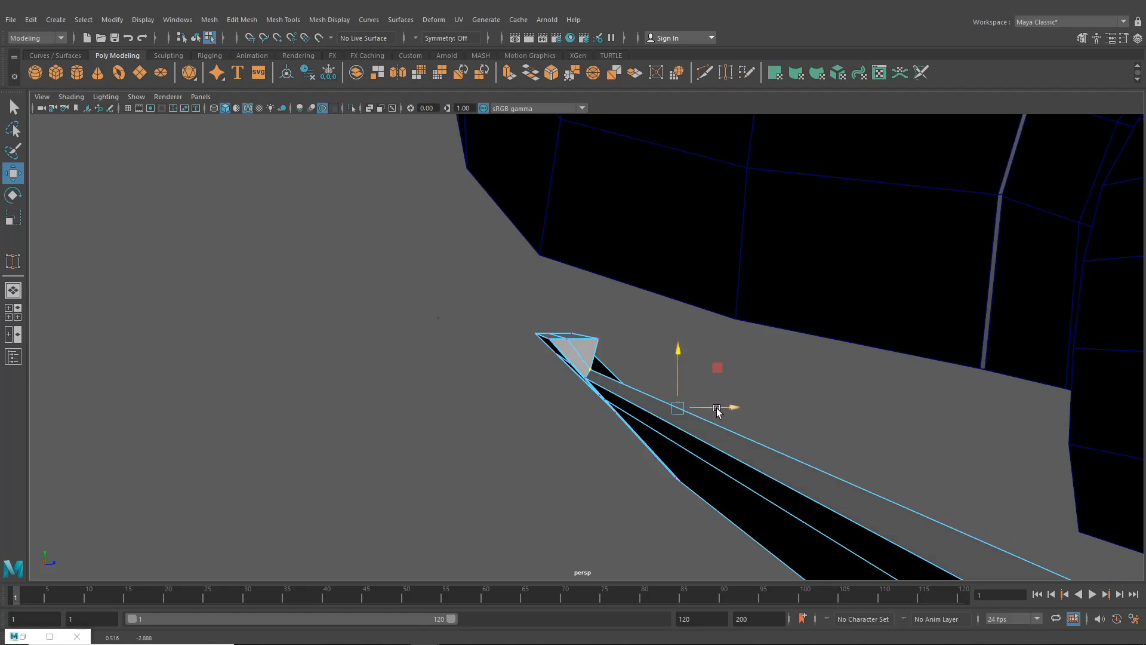
pyautogui.moveTo(717, 410); pyautogui.dragTo(682, 400)
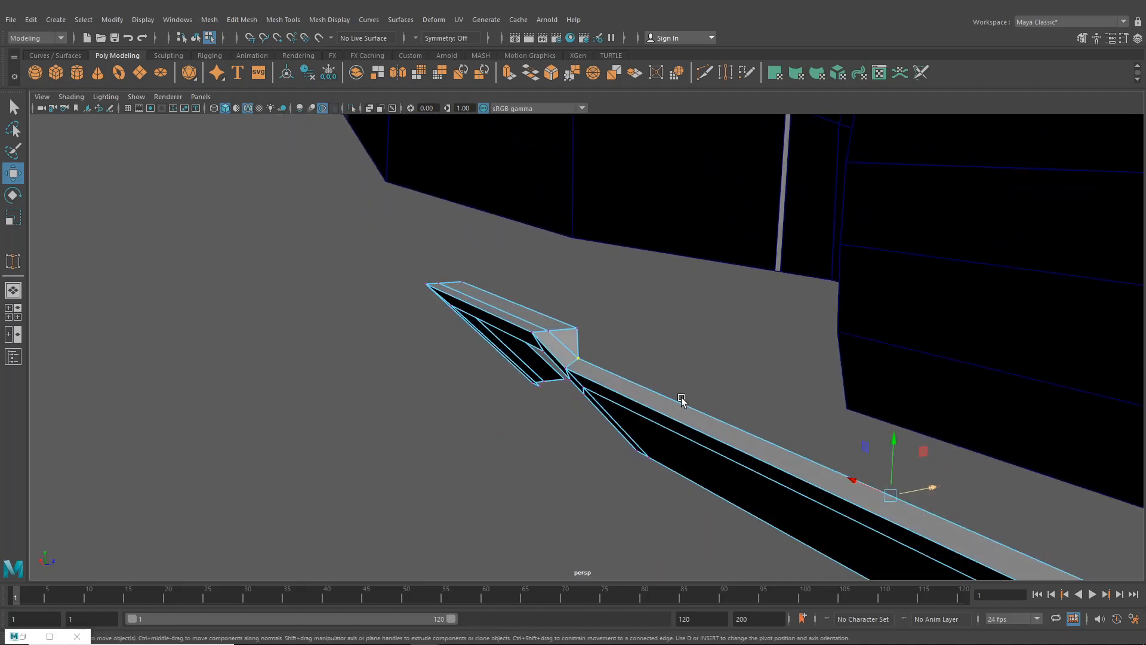
# Extrude the centre flange's long outer edge upward to the height of the exhaust frame's top
pyautogui.moveTo(659, 323); pyautogui.dragTo(660, 317, button='right')
pyautogui.click(659, 392)
pyautogui.hotkey('ctrl', 'e')
pyautogui.keyDown('alt'); pyautogui.moveTo(854, 389); pyautogui.dragTo(709, 322); pyautogui.keyUp('alt')
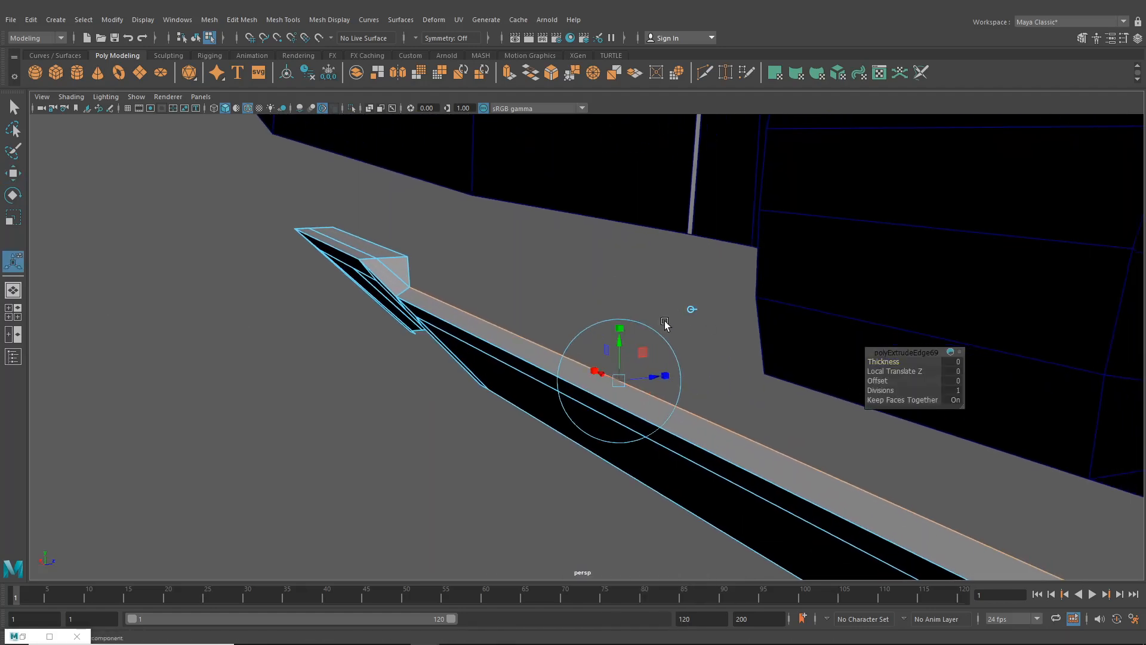
pyautogui.moveTo(617, 348); pyautogui.dragTo(647, 367)
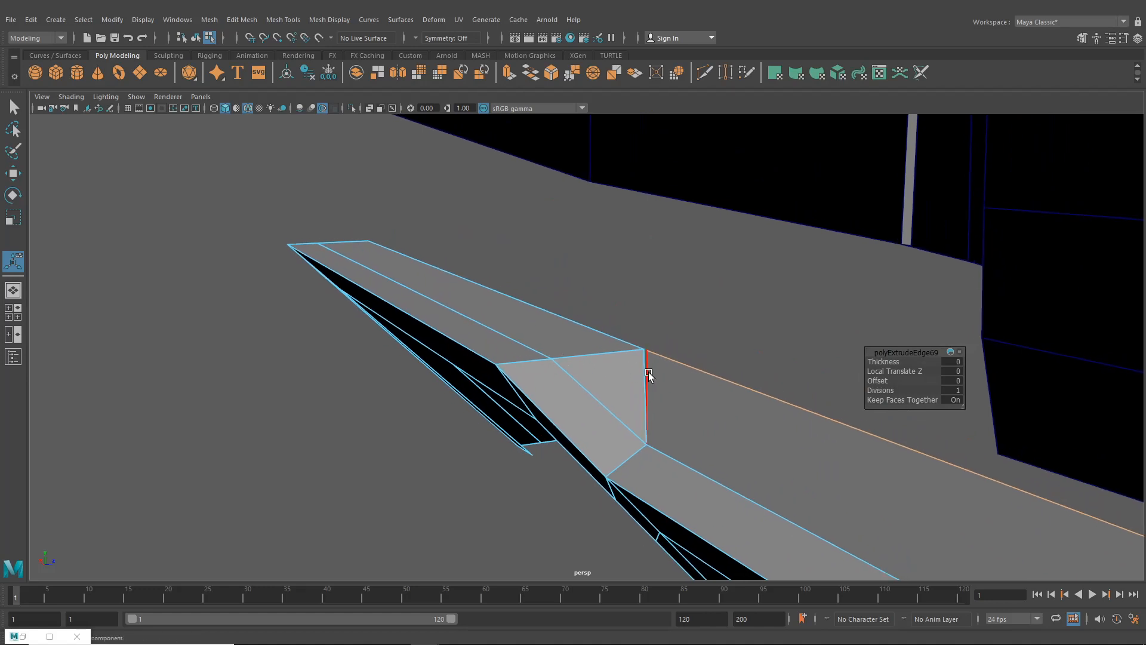
# Merge the new upright face's top corner vertex with the adjacent corner vertex of the exhaust frame
pyautogui.moveTo(657, 304); pyautogui.dragTo(597, 304, button='right')
pyautogui.moveTo(611, 309); pyautogui.dragTo(680, 360)
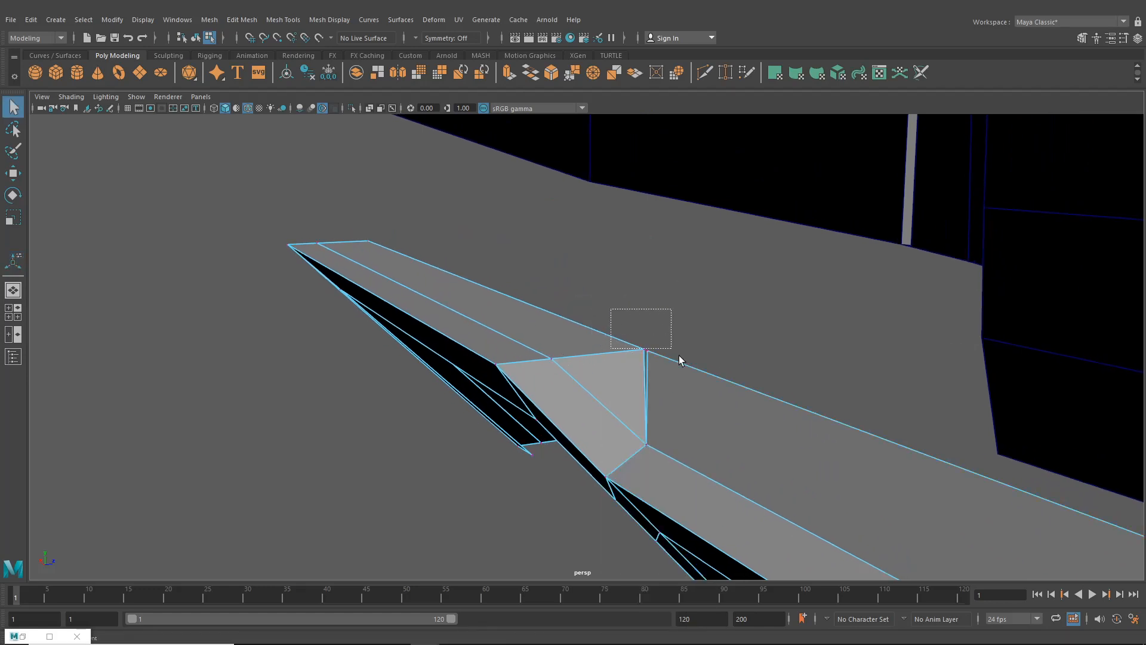
pyautogui.click(243, 19)
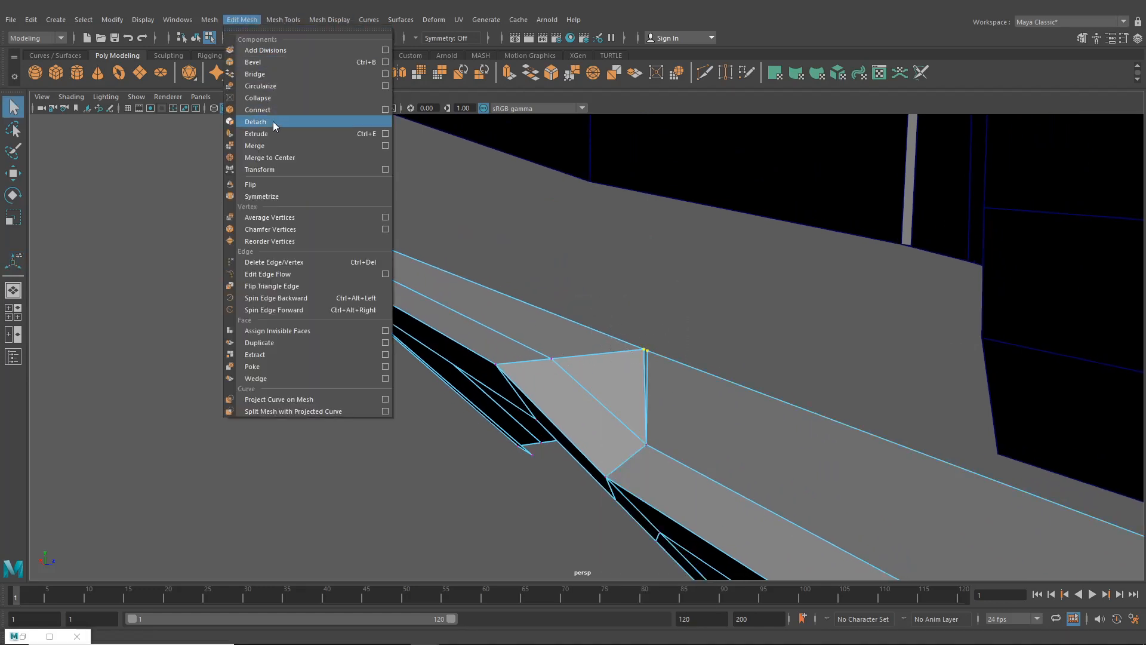
pyautogui.click(256, 147)
pyautogui.keyDown('alt'); pyautogui.moveTo(685, 338); pyautogui.dragTo(734, 353); pyautogui.keyUp('alt')
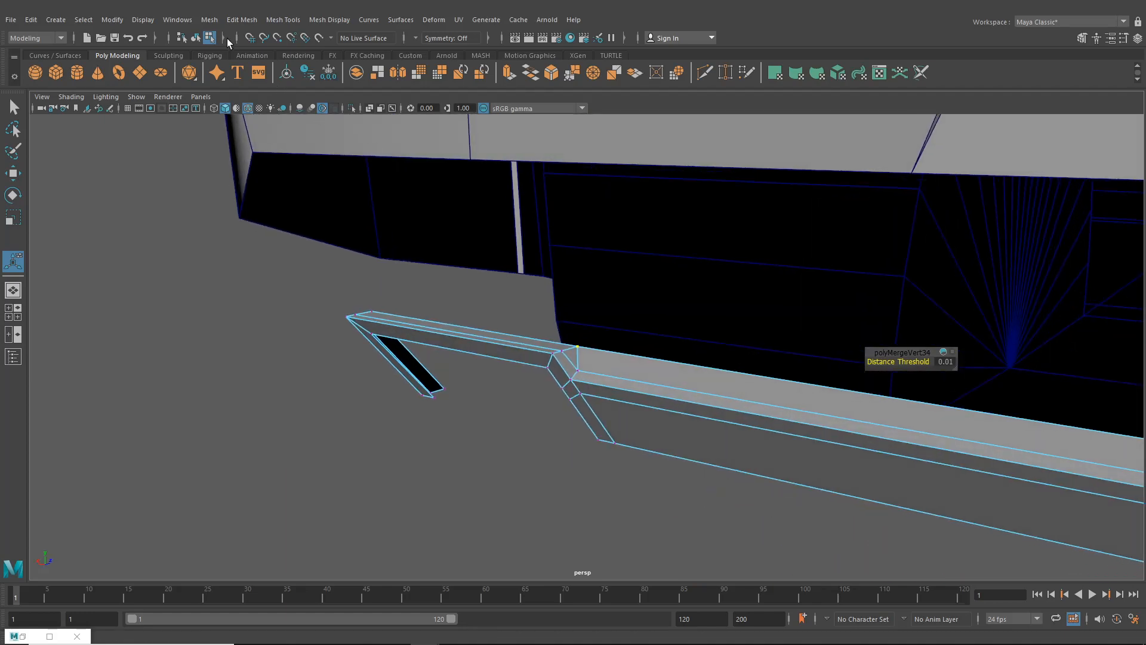
# Examine the exhaust frame and centre panel against the car's rear body from several angles
pyautogui.keyDown('alt'); pyautogui.moveTo(305, 335); pyautogui.dragTo(558, 354); pyautogui.keyUp('alt')
pyautogui.scroll(3, 558, 352)
pyautogui.keyDown('alt'); pyautogui.moveTo(557, 351); pyautogui.dragTo(562, 354, button='middle'); pyautogui.keyUp('alt')
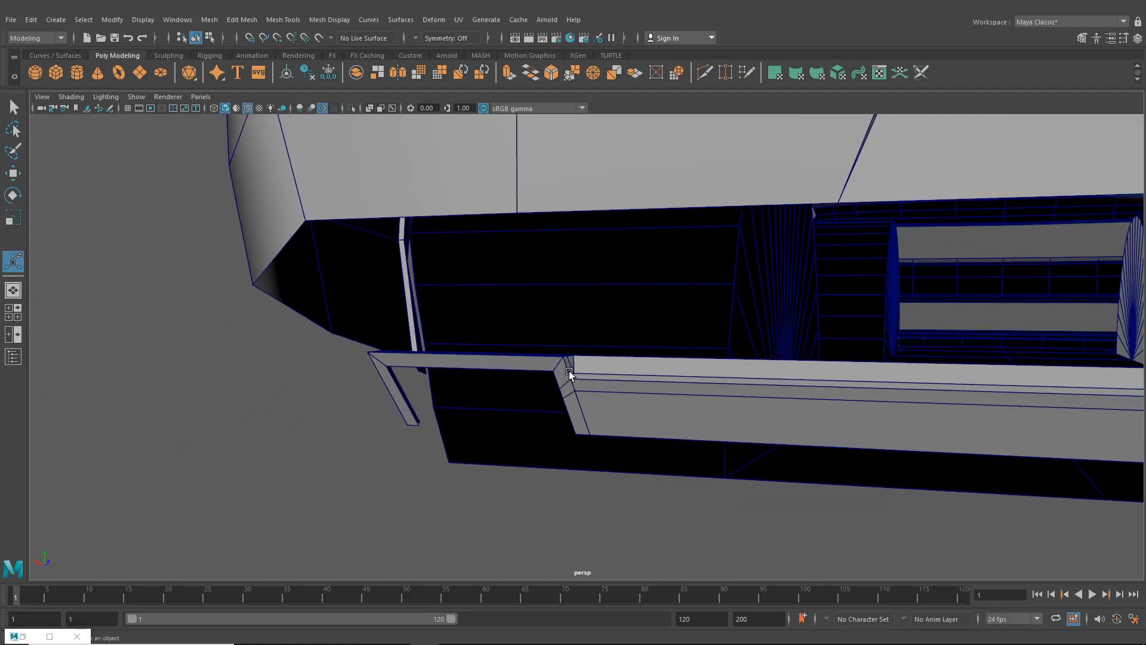
pyautogui.moveTo(527, 355)
pyautogui.keyDown('alt'); pyautogui.mouseDown()
pyautogui.moveTo(661, 366)
pyautogui.moveTo(799, 358)
pyautogui.moveTo(532, 389)
pyautogui.moveTo(533, 365)
pyautogui.mouseUp(); pyautogui.keyUp('alt')
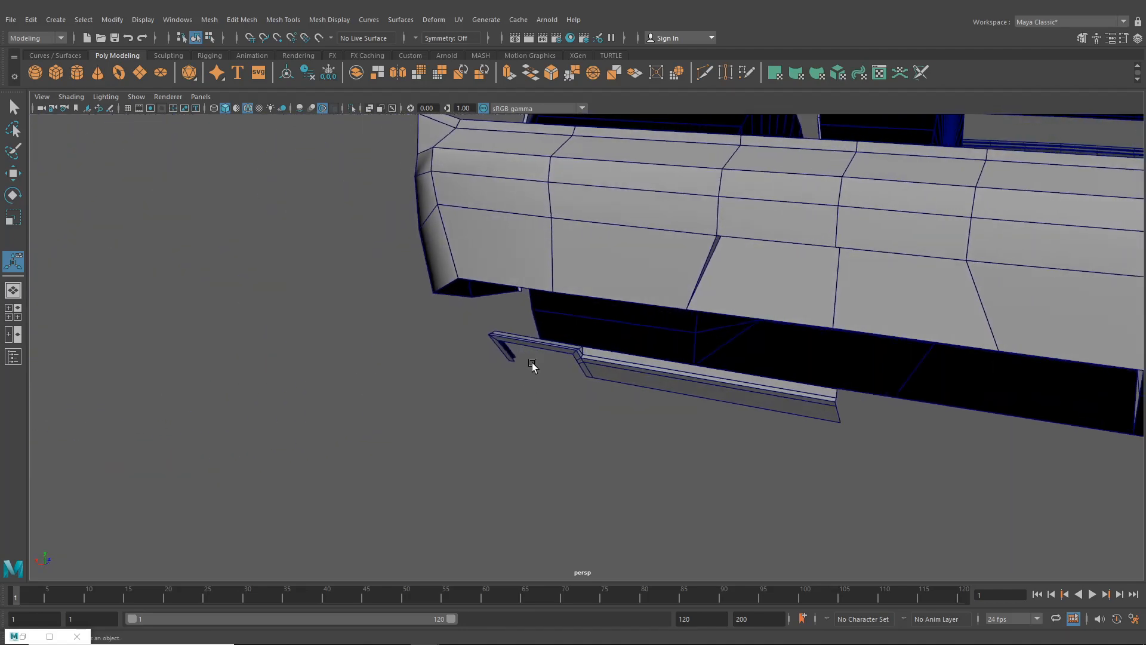
pyautogui.keyDown('alt'); pyautogui.moveTo(663, 374); pyautogui.dragTo(638, 389, button='middle'); pyautogui.keyUp('alt')
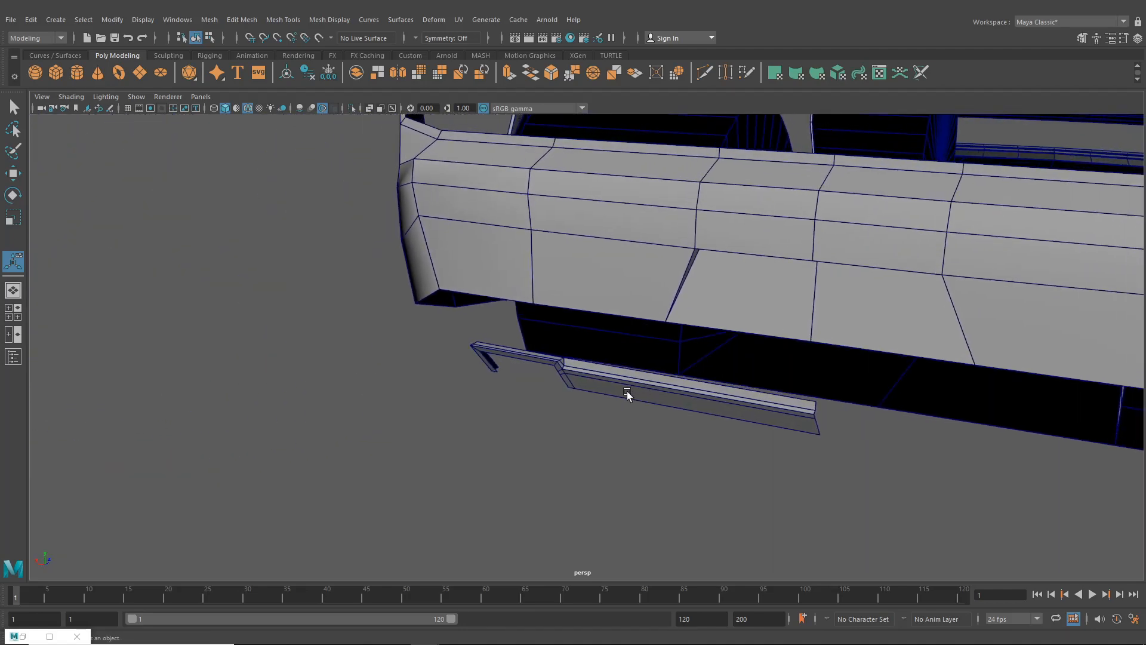
pyautogui.keyDown('alt'); pyautogui.moveTo(627, 392); pyautogui.dragTo(573, 385); pyautogui.keyUp('alt')
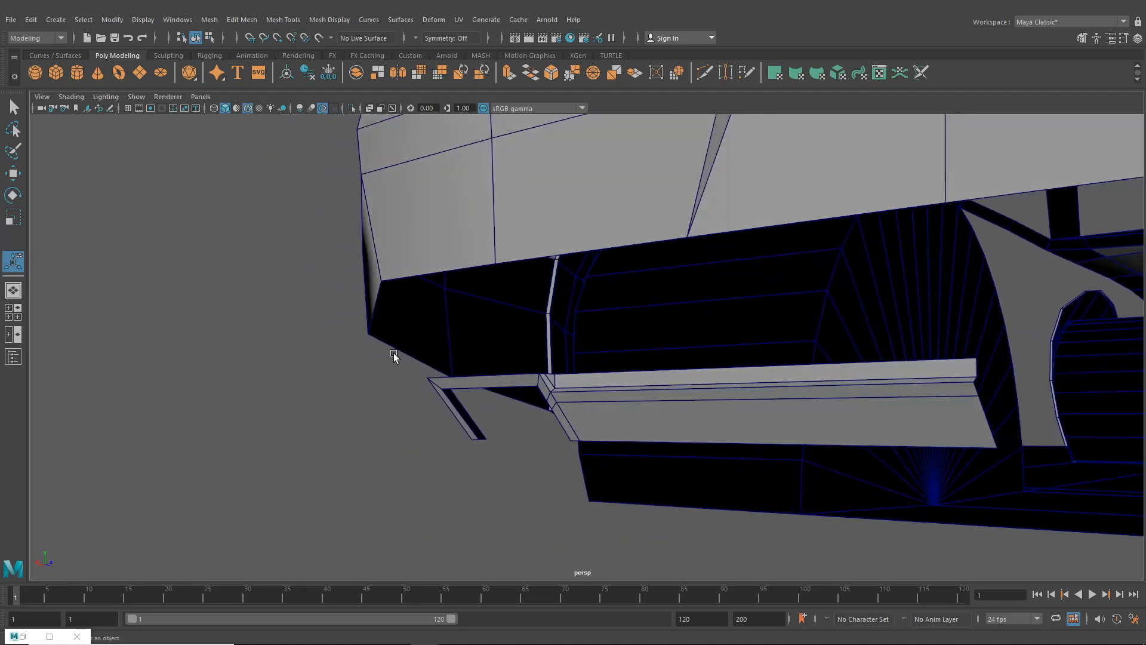
# Show the bumper piece's vertices in the four-view layout, with the front viewport changed to the rear orthographic view
pyautogui.click(593, 397)
pyautogui.moveTo(583, 300); pyautogui.dragTo(540, 302, button='right')
pyautogui.press('q')
pyautogui.click(13, 311)
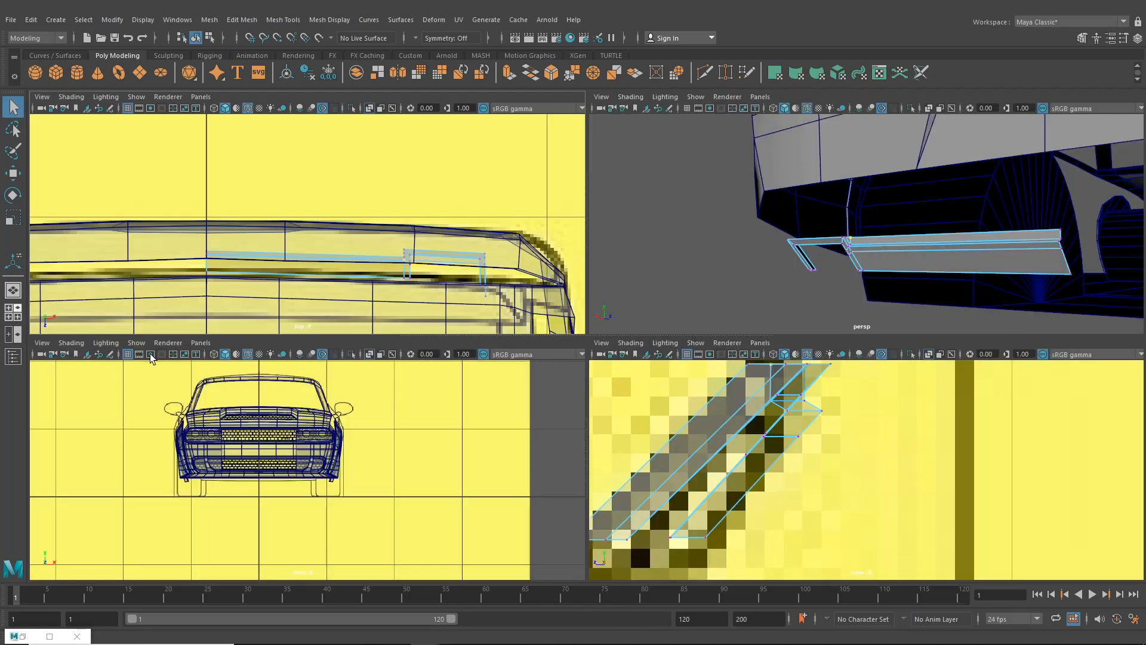
pyautogui.click(201, 343)
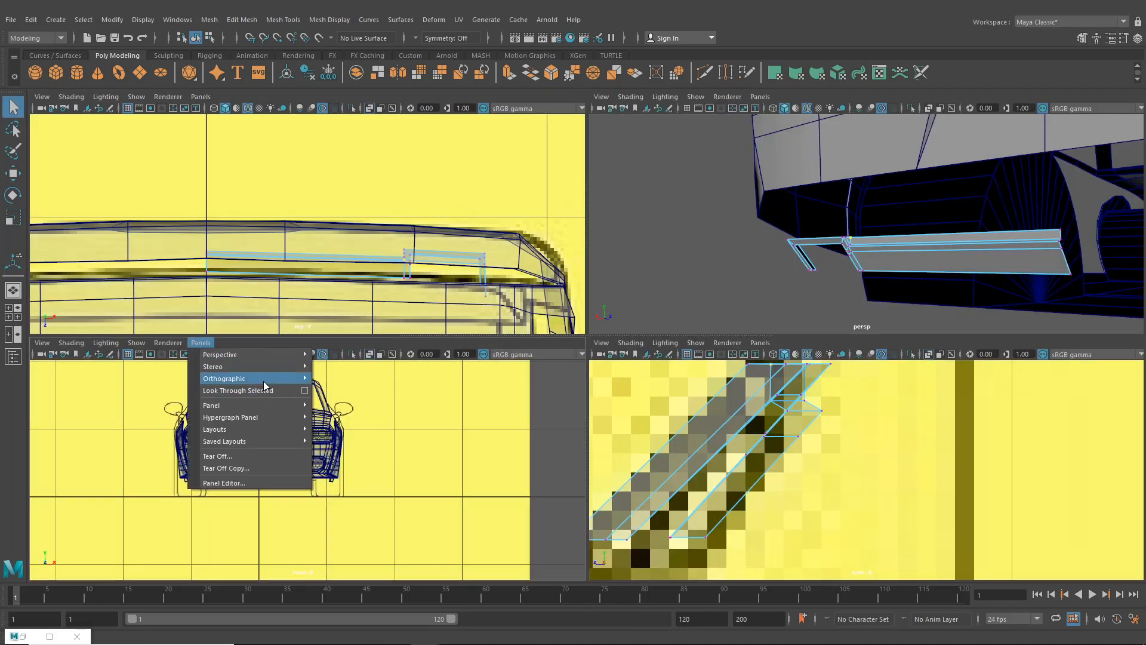
pyautogui.moveTo(264, 381)
pyautogui.click(340, 381)
pyautogui.scroll(9, 349, 471)
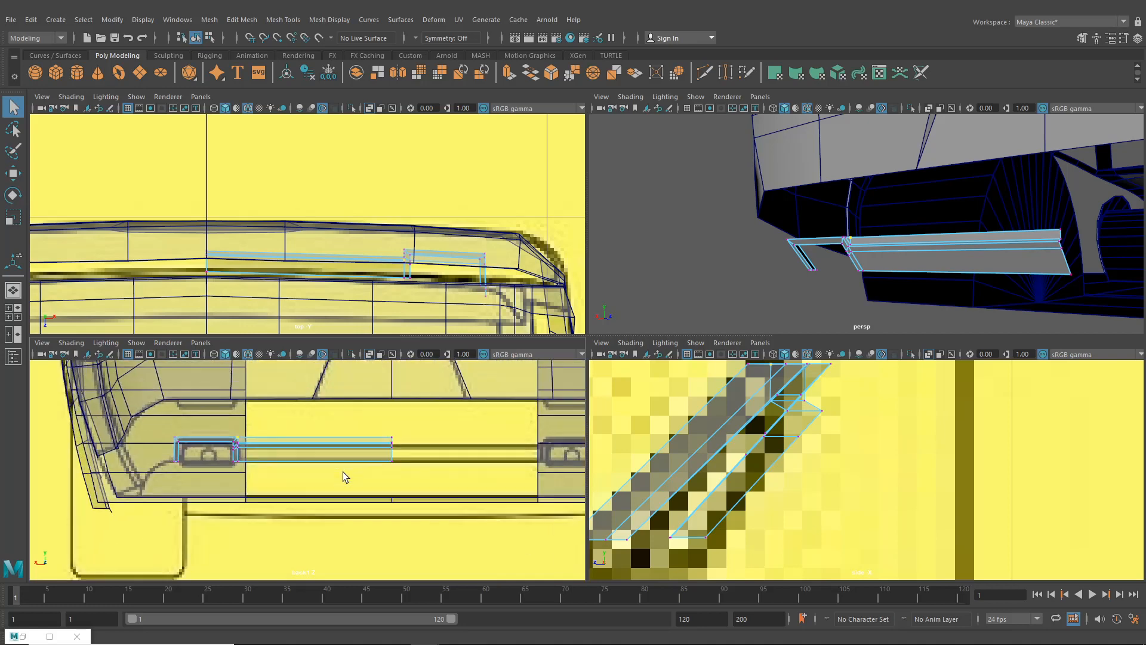
pyautogui.scroll(4, 350, 477)
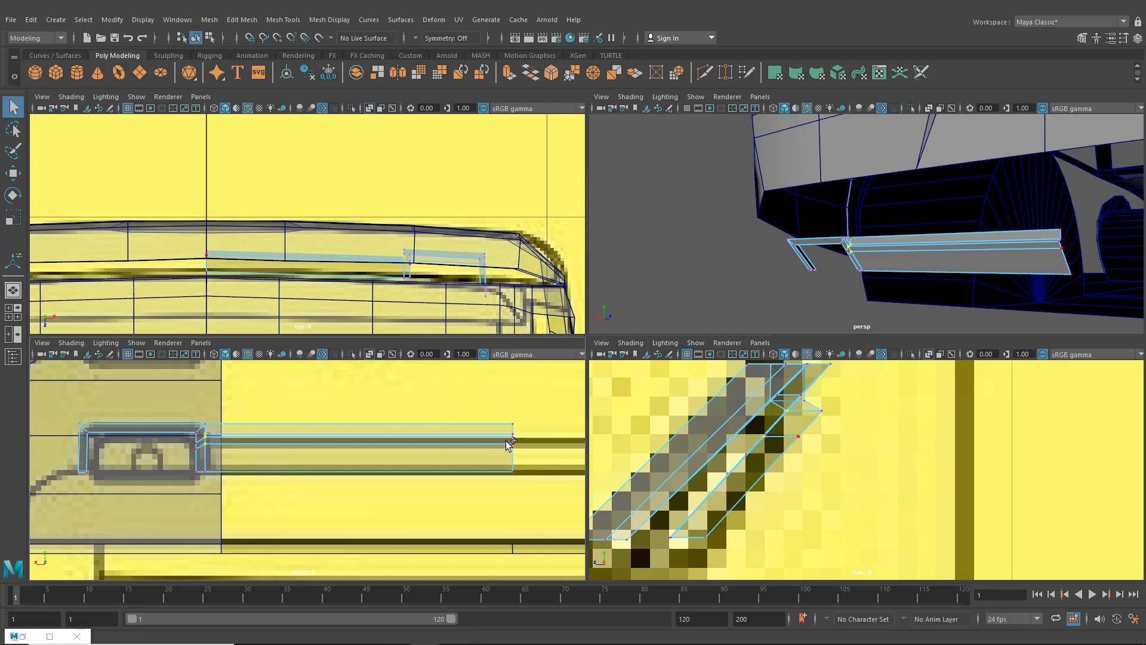
# Lower the centre panel's two middle vertex rows slightly along the blueprint trim and offset them along Z in the side view
pyautogui.click(13, 173)
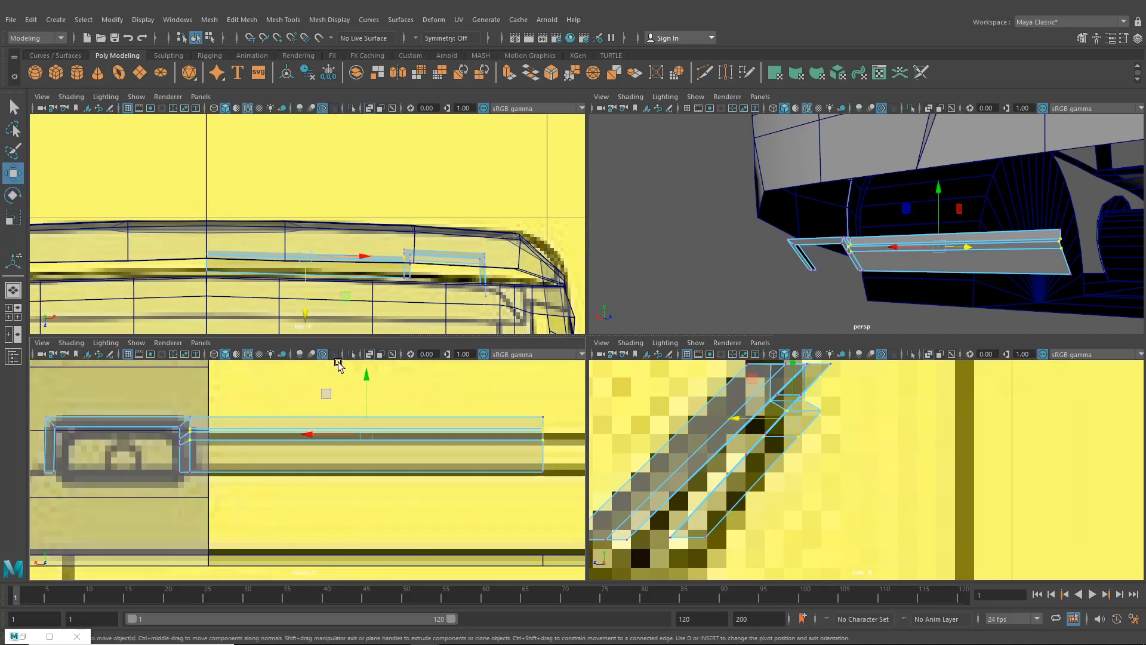
pyautogui.scroll(2, 333, 384)
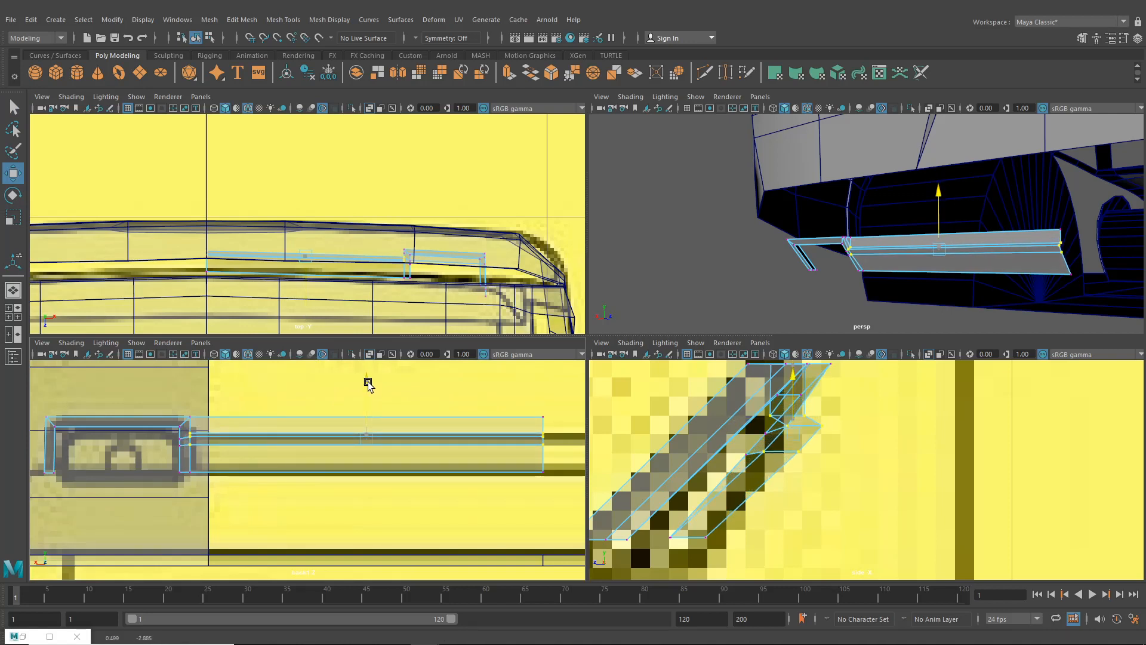
pyautogui.moveTo(368, 385); pyautogui.dragTo(368, 385)
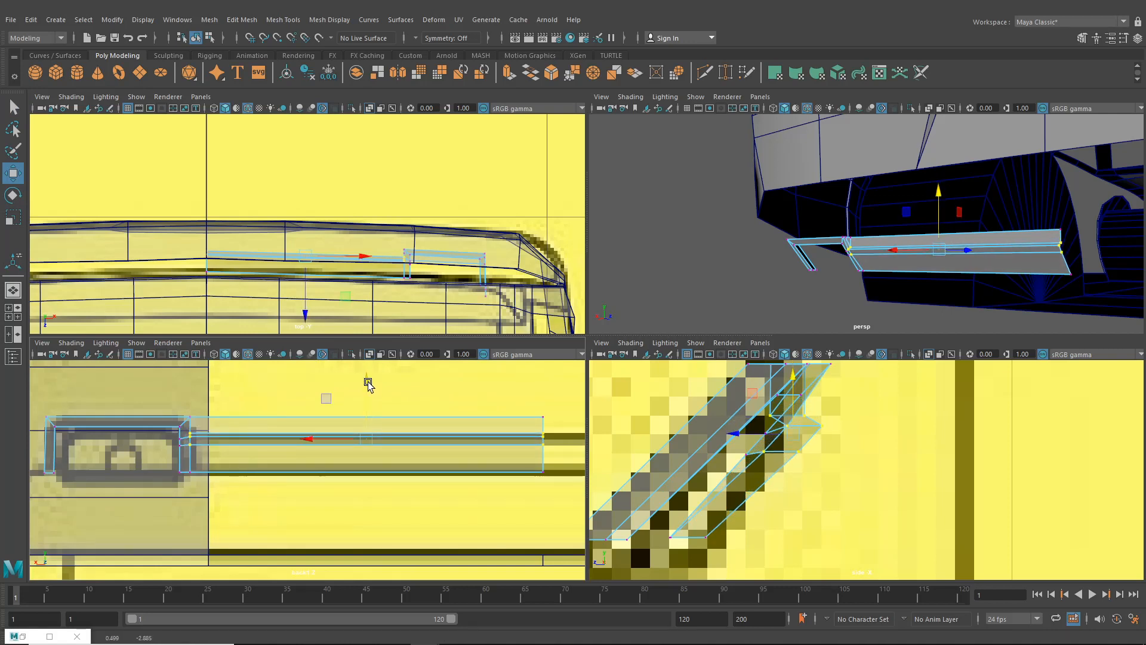
pyautogui.moveTo(740, 434); pyautogui.dragTo(736, 434)
pyautogui.click(735, 435)
pyautogui.keyDown('alt'); pyautogui.moveTo(500, 436); pyautogui.dragTo(513, 438, button='middle'); pyautogui.keyUp('alt')
pyautogui.moveTo(792, 432); pyautogui.dragTo(778, 435)
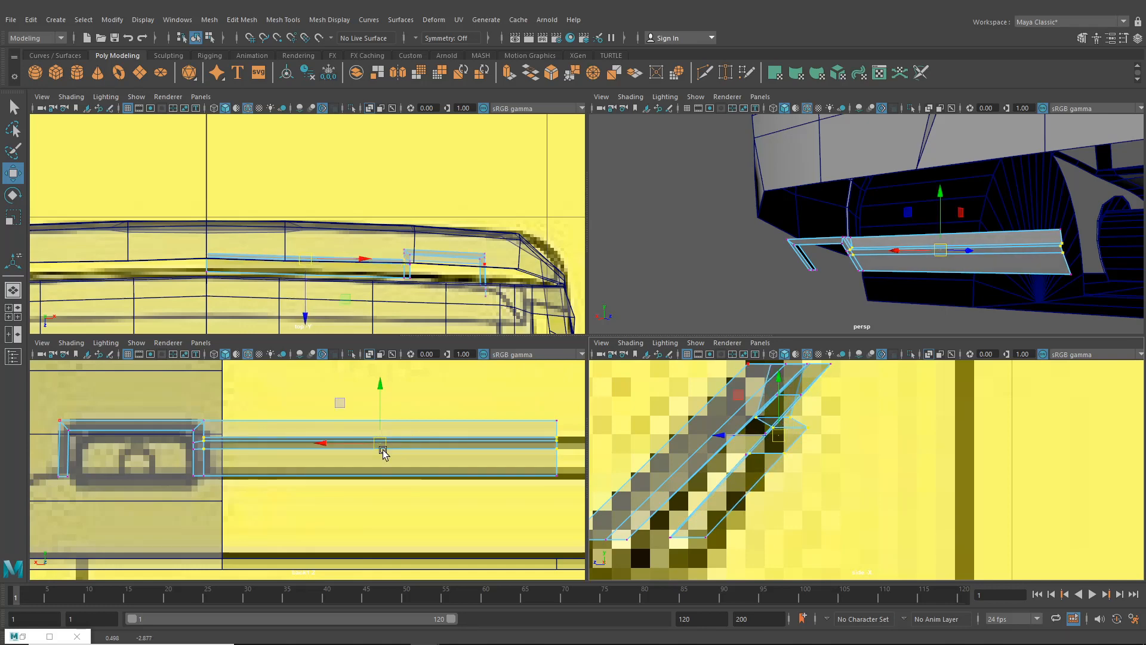
# Fine-tune the depth of the centre panel's two middle vertex rows along Z, checking the bend in perspective
pyautogui.keyDown('alt'); pyautogui.moveTo(383, 452); pyautogui.dragTo(400, 452, button='middle'); pyautogui.keyUp('alt')
pyautogui.keyDown('alt'); pyautogui.moveTo(750, 245); pyautogui.dragTo(834, 248, button='right'); pyautogui.keyUp('alt')
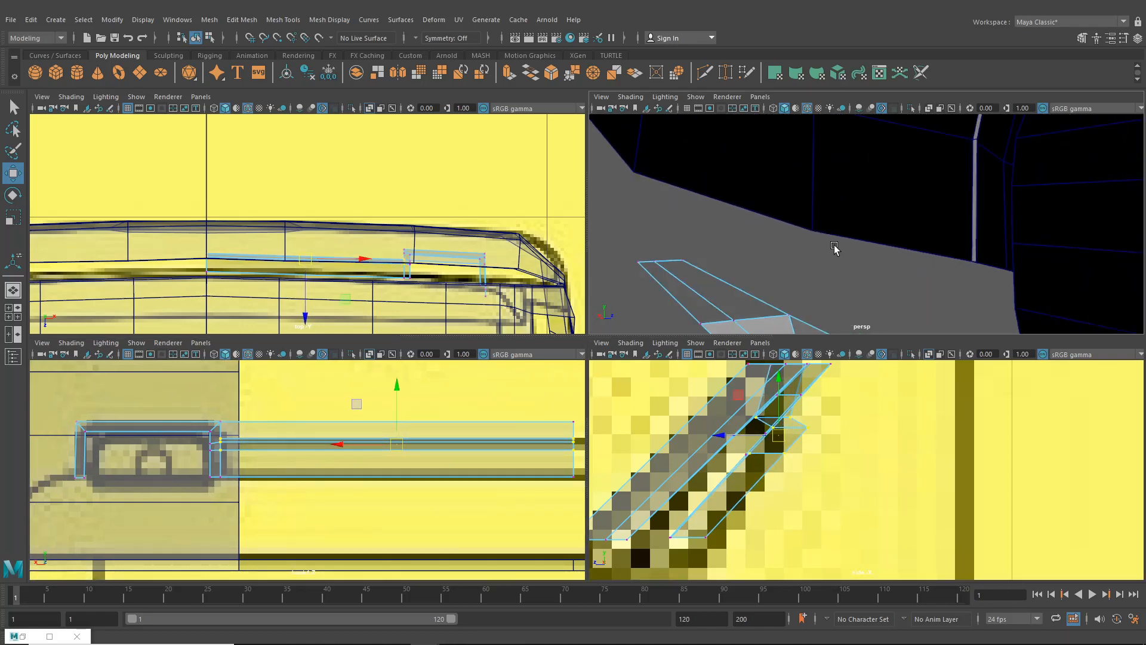
pyautogui.keyDown('alt'); pyautogui.moveTo(835, 247); pyautogui.dragTo(916, 269); pyautogui.keyUp('alt')
pyautogui.keyDown('alt'); pyautogui.moveTo(1002, 258); pyautogui.dragTo(982, 266); pyautogui.keyUp('alt')
pyautogui.click(1021, 267)
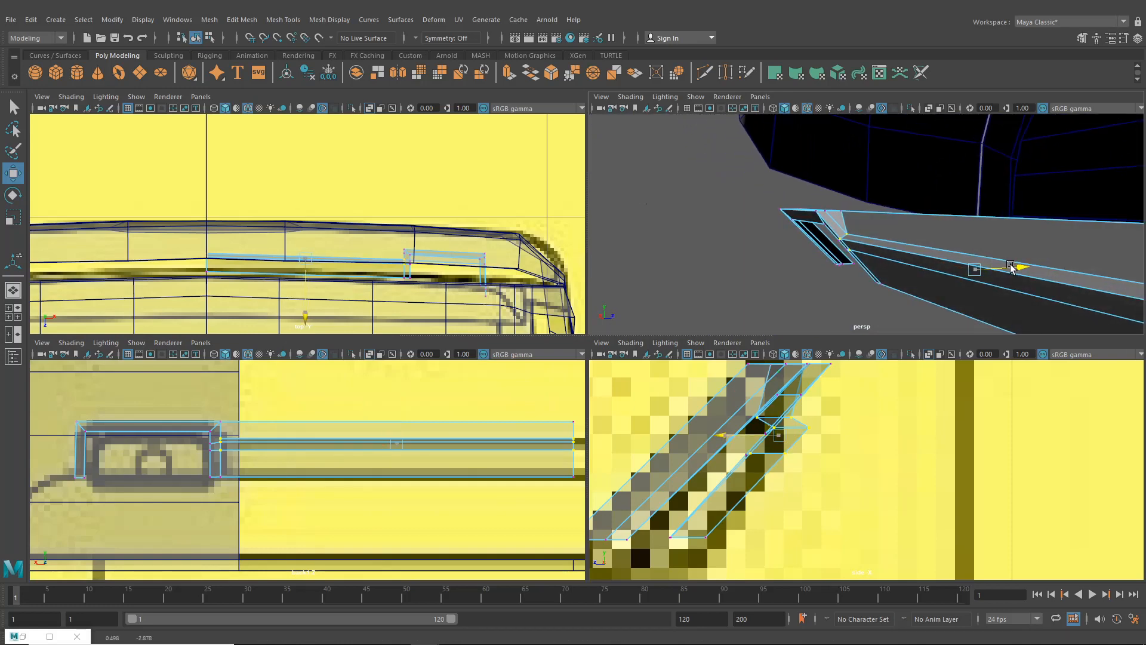
pyautogui.keyDown('alt'); pyautogui.moveTo(889, 274); pyautogui.dragTo(847, 250); pyautogui.keyUp('alt')
pyautogui.moveTo(792, 238); pyautogui.dragTo(793, 258, button='middle')
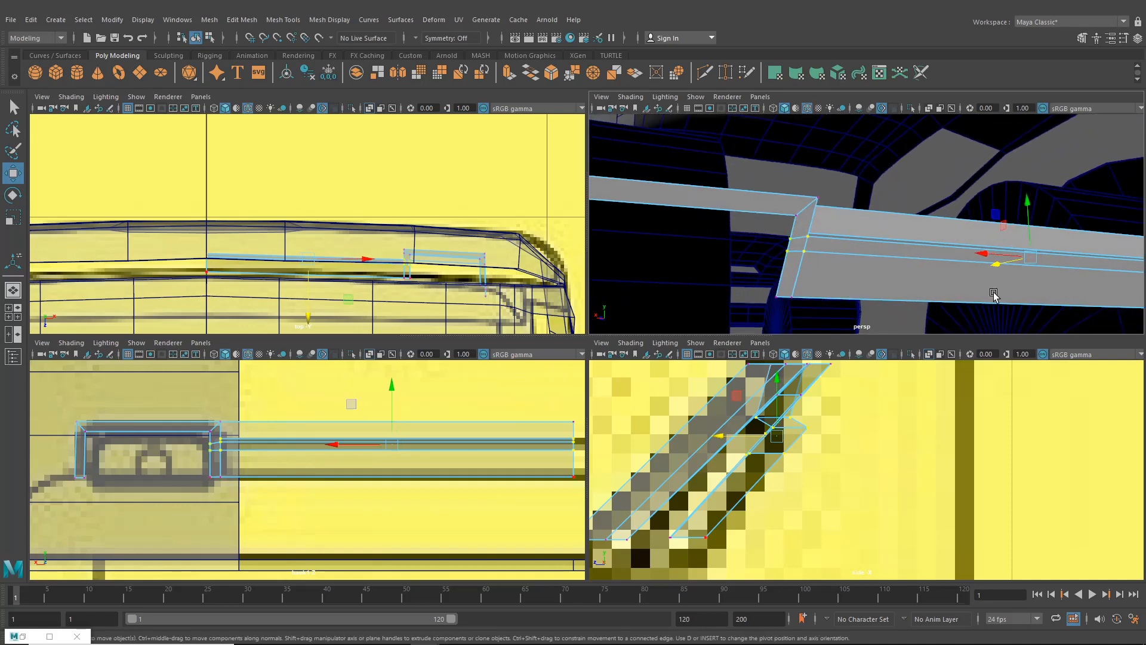
# Extrude the top edges of the exhaust frame and centre panel upward to form a new strip above them
pyautogui.keyDown('alt'); pyautogui.moveTo(995, 294); pyautogui.dragTo(882, 281); pyautogui.keyUp('alt')
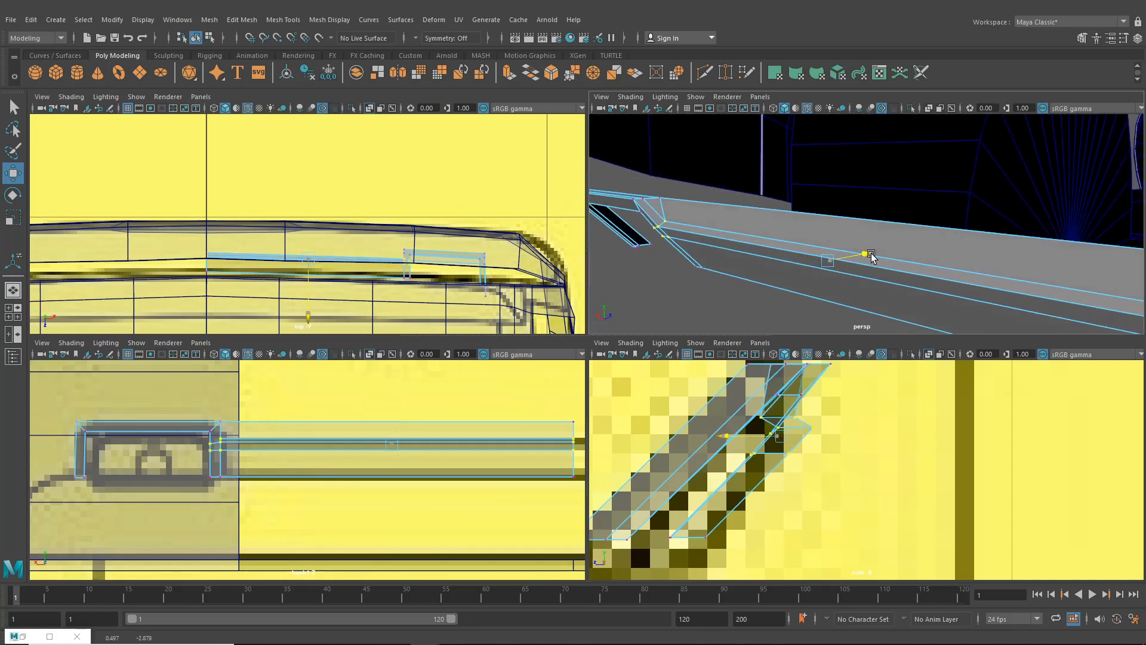
pyautogui.keyDown('alt'); pyautogui.moveTo(870, 253); pyautogui.dragTo(866, 259, button='right'); pyautogui.keyUp('alt')
pyautogui.keyDown('alt'); pyautogui.moveTo(866, 259); pyautogui.dragTo(1013, 262); pyautogui.keyUp('alt')
pyautogui.keyDown('alt'); pyautogui.moveTo(932, 262); pyautogui.dragTo(913, 261); pyautogui.keyUp('alt')
pyautogui.keyDown('alt'); pyautogui.moveTo(913, 262); pyautogui.dragTo(965, 277, button='middle'); pyautogui.keyUp('alt')
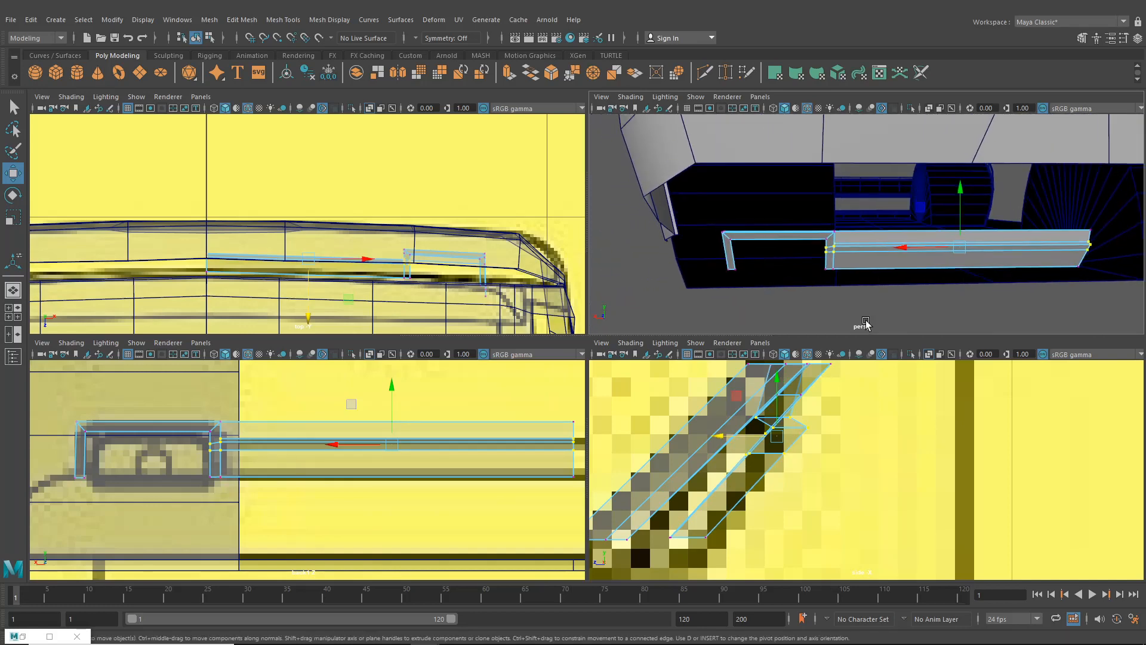
pyautogui.moveTo(770, 235); pyautogui.dragTo(769, 202, button='right')
pyautogui.keyDown('alt'); pyautogui.moveTo(776, 239); pyautogui.dragTo(788, 264); pyautogui.keyUp('alt')
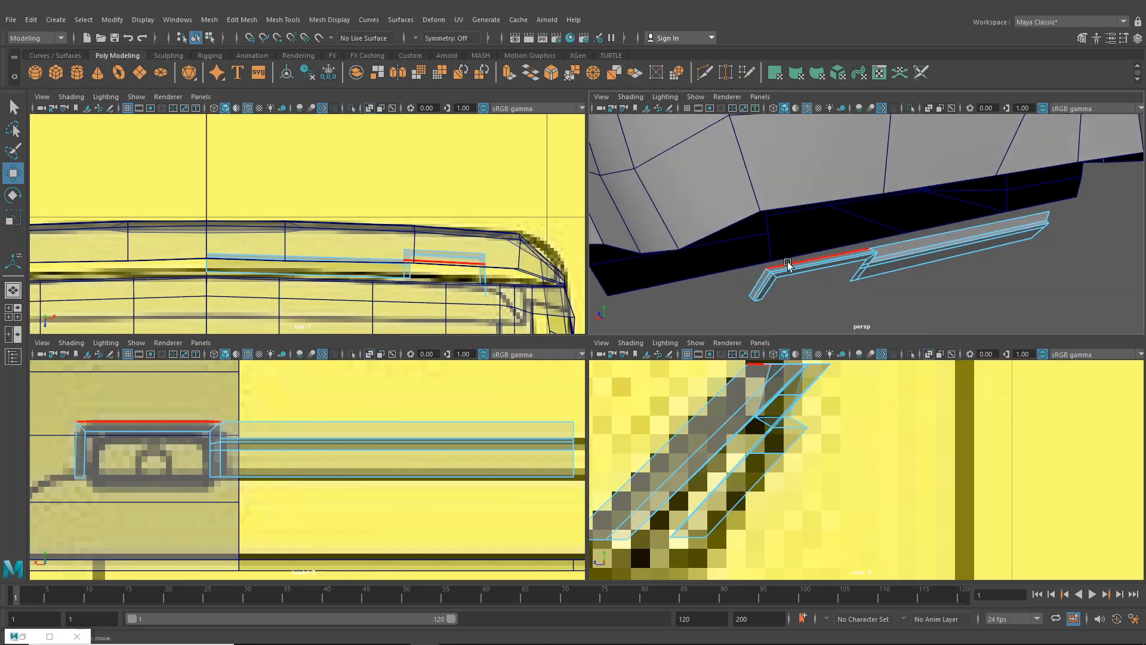
pyautogui.click(788, 265)
pyautogui.keyDown('shift'); pyautogui.click(901, 241); pyautogui.keyUp('shift')
pyautogui.keyDown('alt'); pyautogui.moveTo(901, 240); pyautogui.dragTo(840, 232); pyautogui.keyUp('alt')
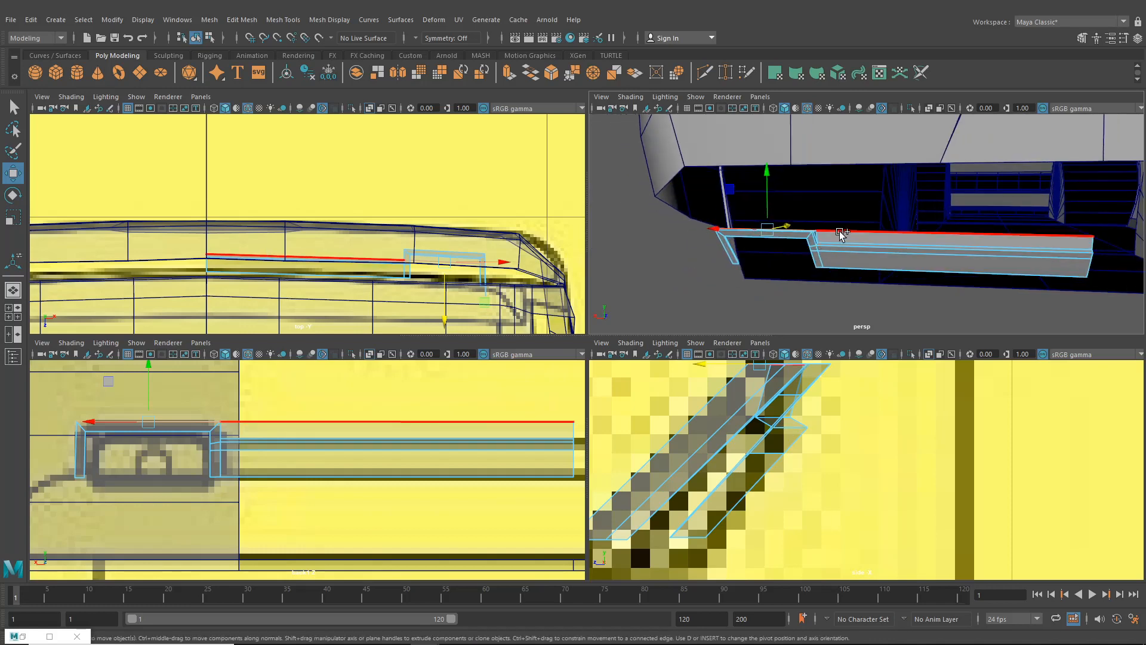
pyautogui.hotkey('ctrl', 'e')
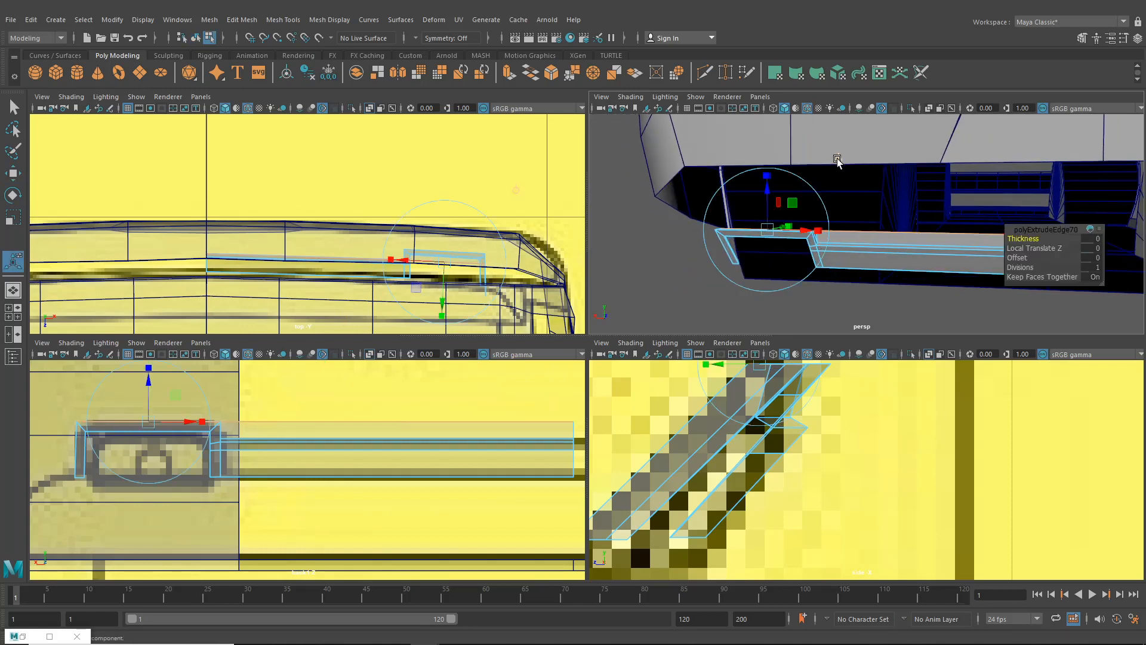
pyautogui.moveTo(890, 201); pyautogui.dragTo(891, 177)
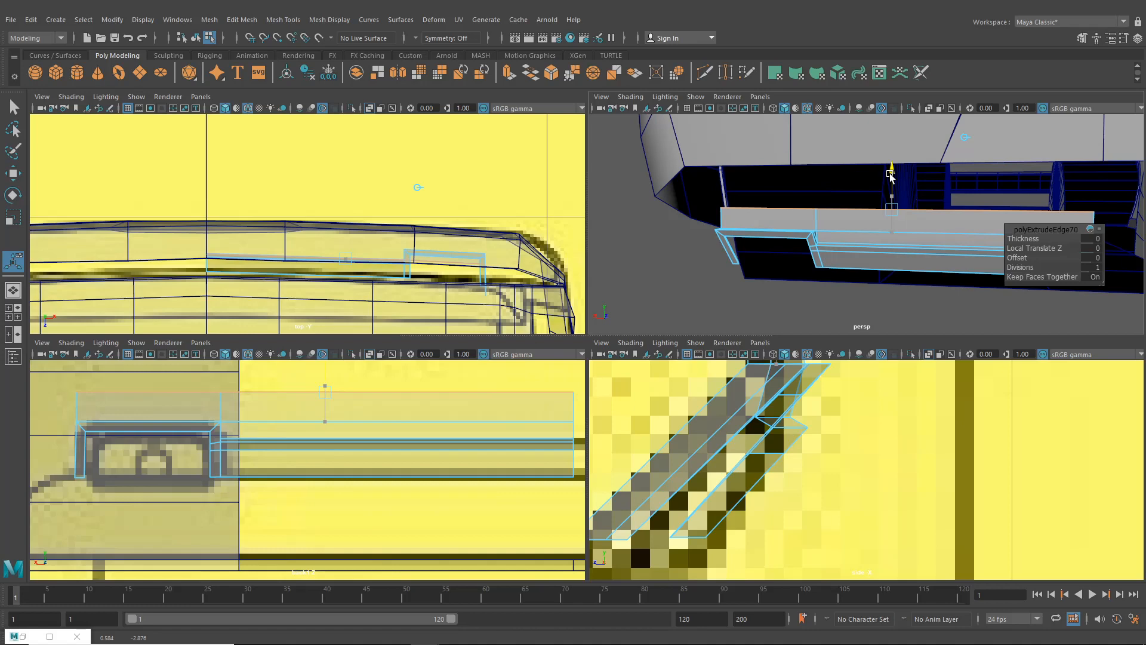
pyautogui.keyDown('alt'); pyautogui.moveTo(379, 463); pyautogui.dragTo(463, 505, button='middle'); pyautogui.keyUp('alt')
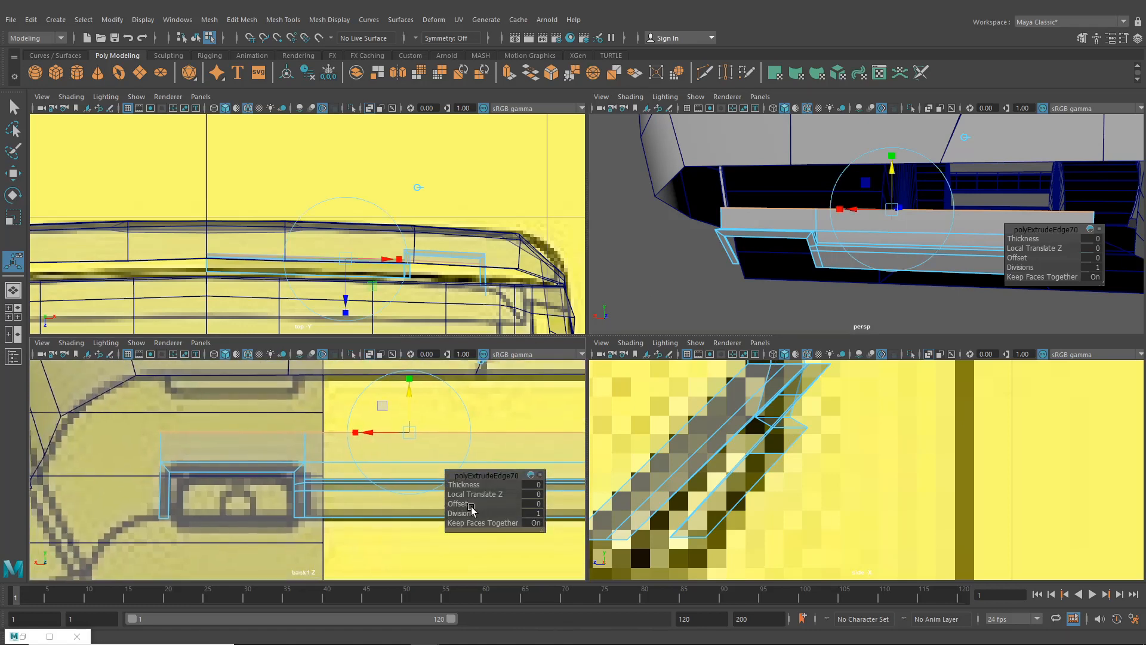
# Shift the extruded top edges along Z and adjust their height to follow the blueprint slope in the side view
pyautogui.keyDown('alt'); pyautogui.moveTo(693, 239); pyautogui.dragTo(862, 252); pyautogui.keyUp('alt')
pyautogui.moveTo(877, 213); pyautogui.dragTo(886, 213)
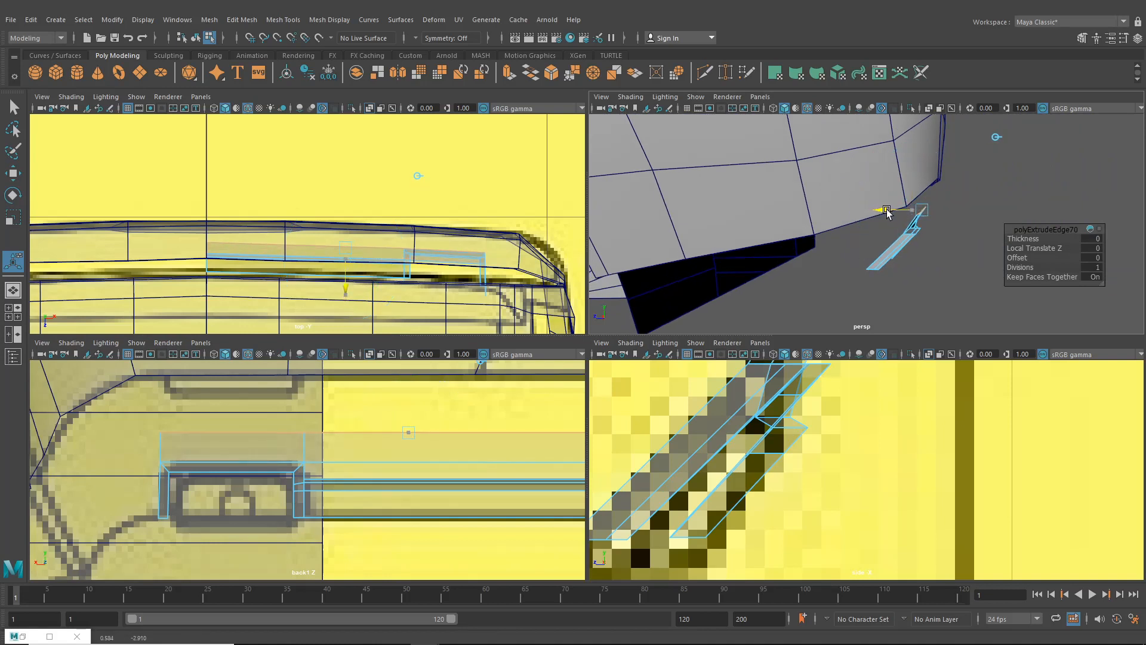
pyautogui.moveTo(887, 210); pyautogui.dragTo(886, 212)
pyautogui.scroll(-6, 769, 428)
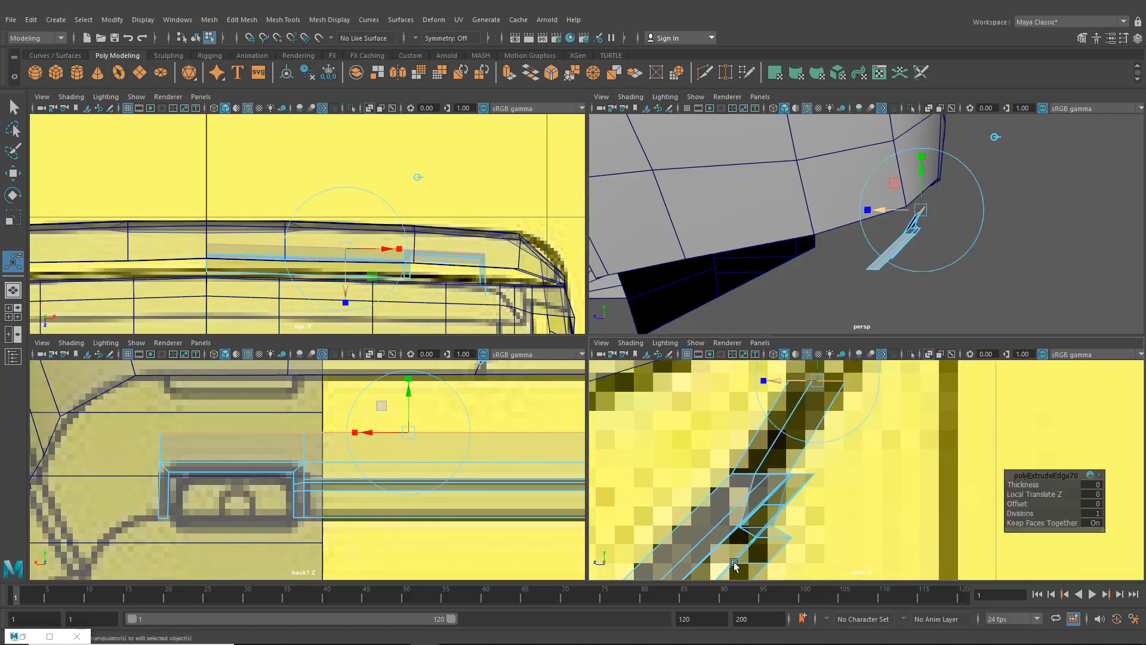
pyautogui.scroll(4, 820, 473)
pyautogui.scroll(3, 819, 473)
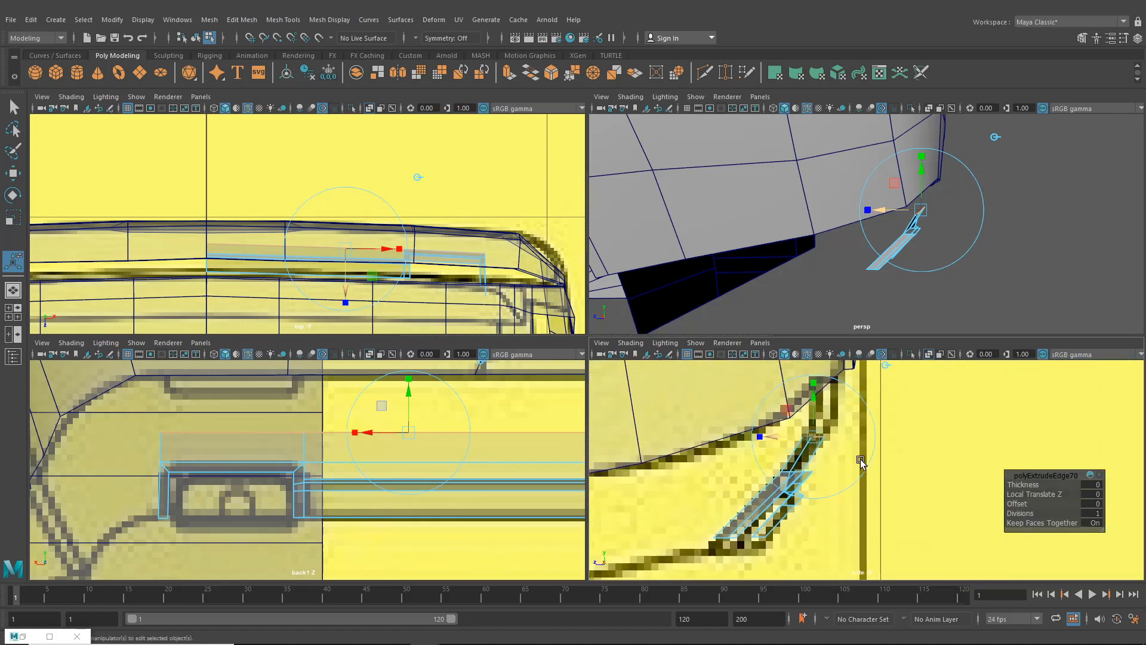
pyautogui.moveTo(809, 429); pyautogui.dragTo(811, 431)
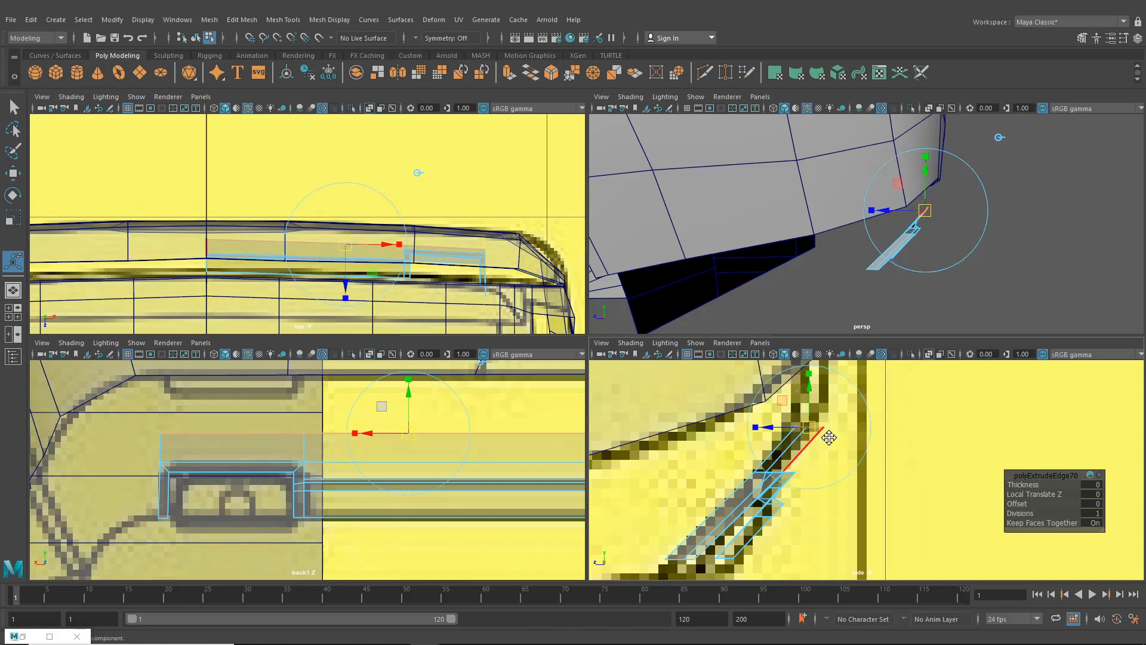
# Move the vertices along the main rear body's lower rear edge slightly along Z to match the side blueprint
pyautogui.keyDown('alt'); pyautogui.moveTo(821, 433); pyautogui.dragTo(842, 482, button='middle'); pyautogui.keyUp('alt')
pyautogui.scroll(-8, 861, 408)
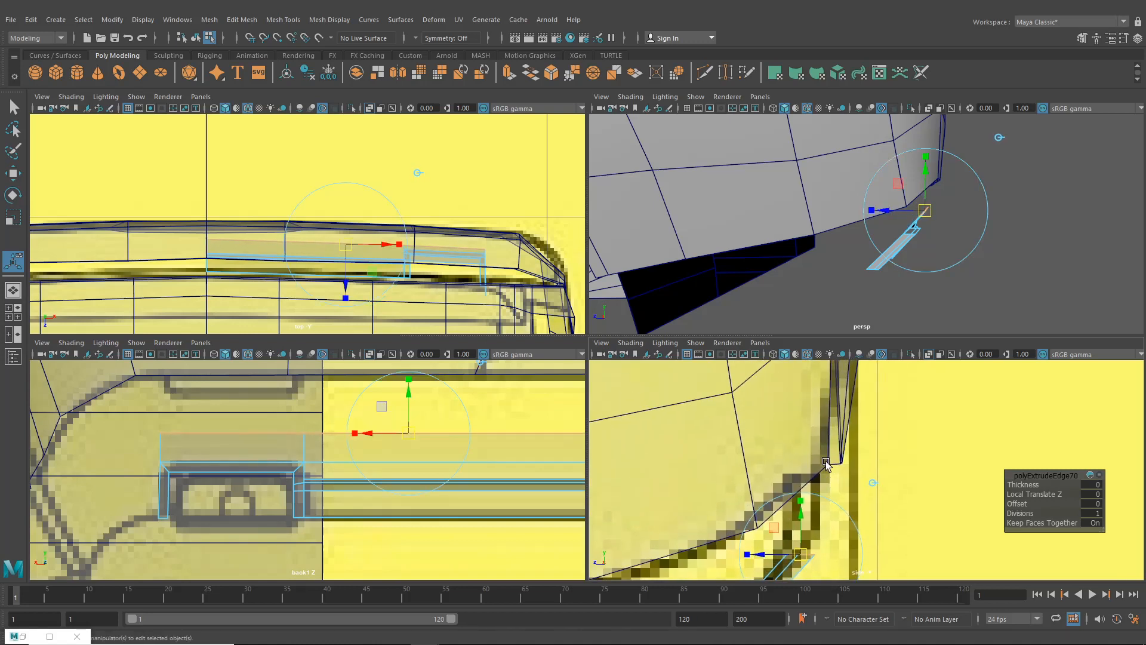
pyautogui.scroll(6, 843, 511)
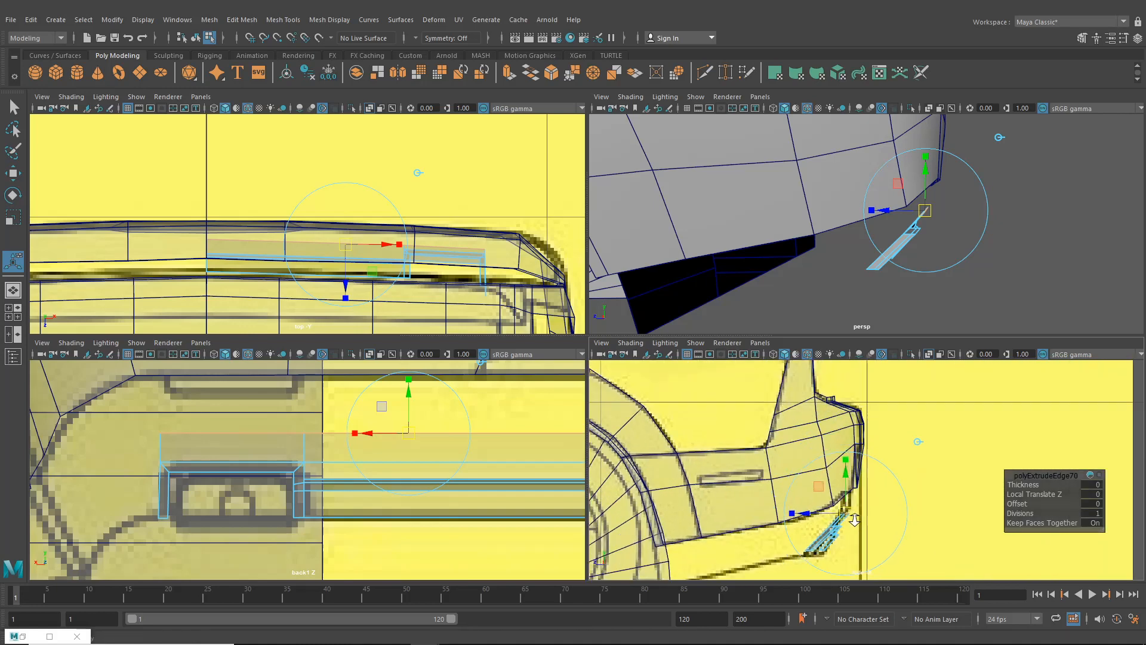
pyautogui.keyDown('alt'); pyautogui.moveTo(853, 519); pyautogui.dragTo(847, 410, button='middle'); pyautogui.keyUp('alt')
pyautogui.scroll(-8, 848, 412)
pyautogui.scroll(10, 848, 412)
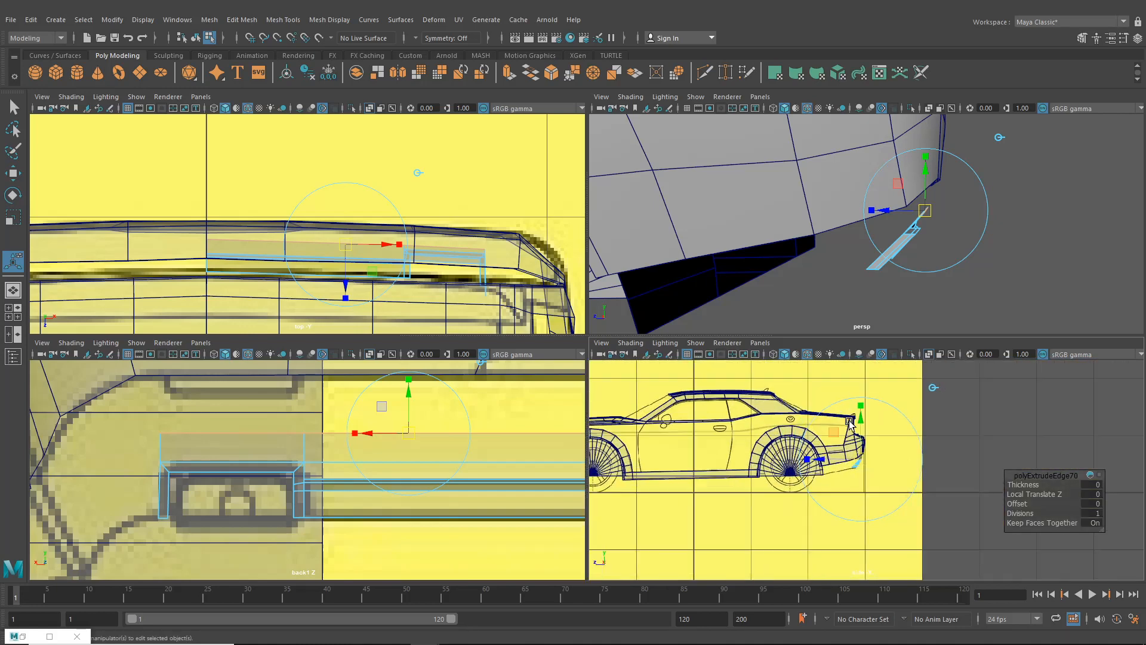
pyautogui.scroll(2, 873, 485)
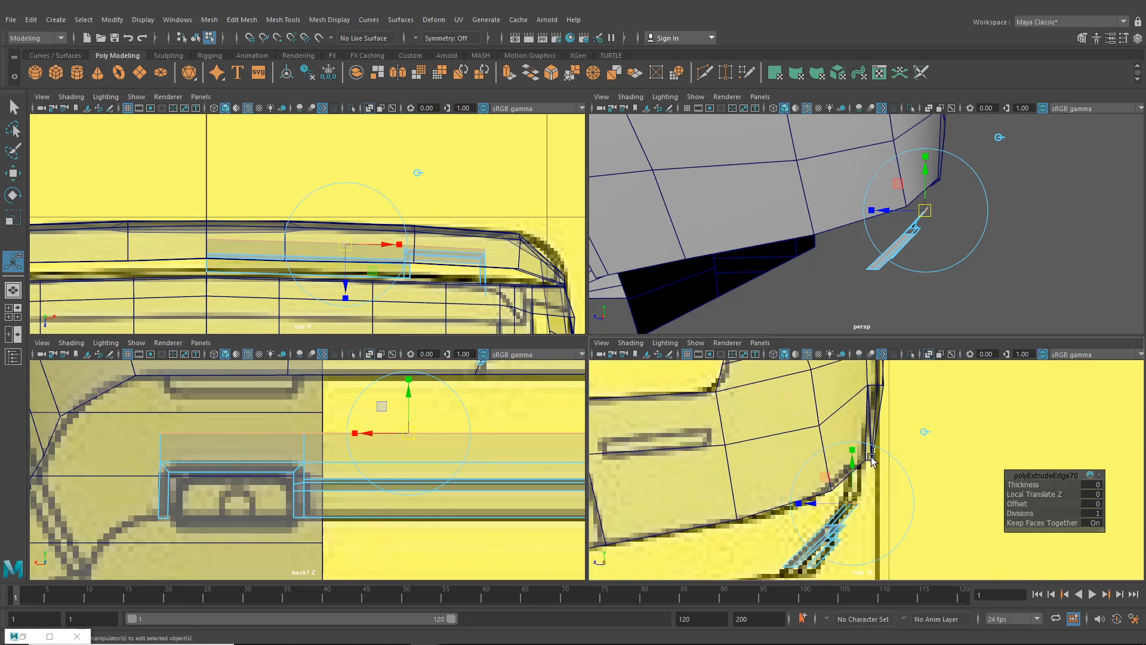
pyautogui.click(852, 397)
pyautogui.click(843, 400)
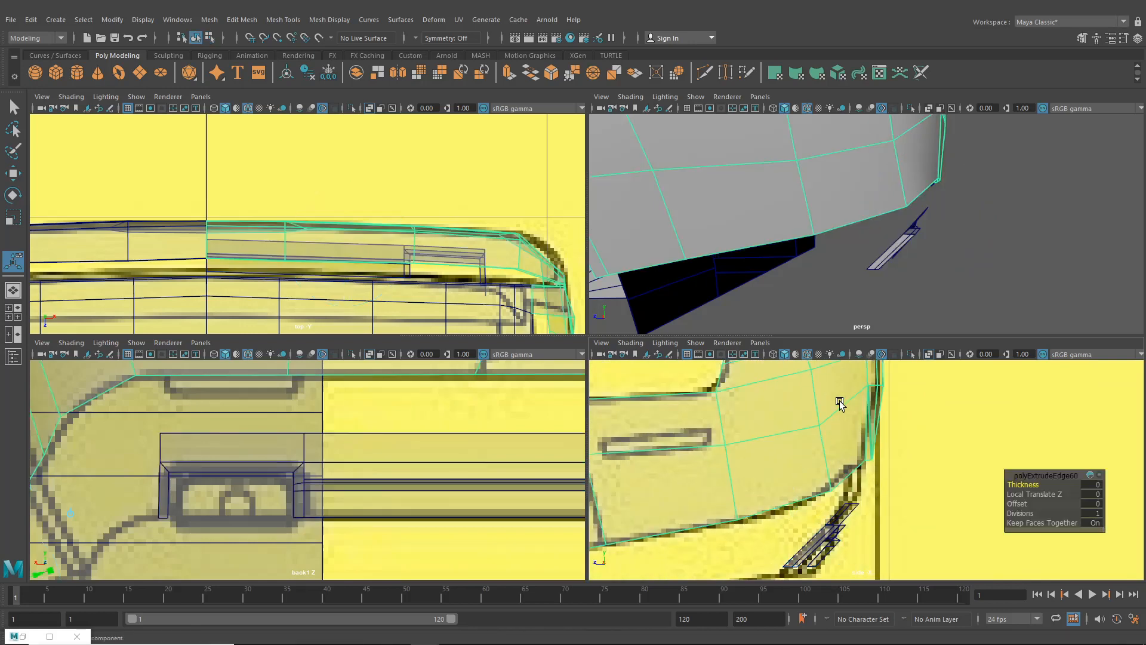
pyautogui.moveTo(834, 396); pyautogui.dragTo(811, 361, button='right')
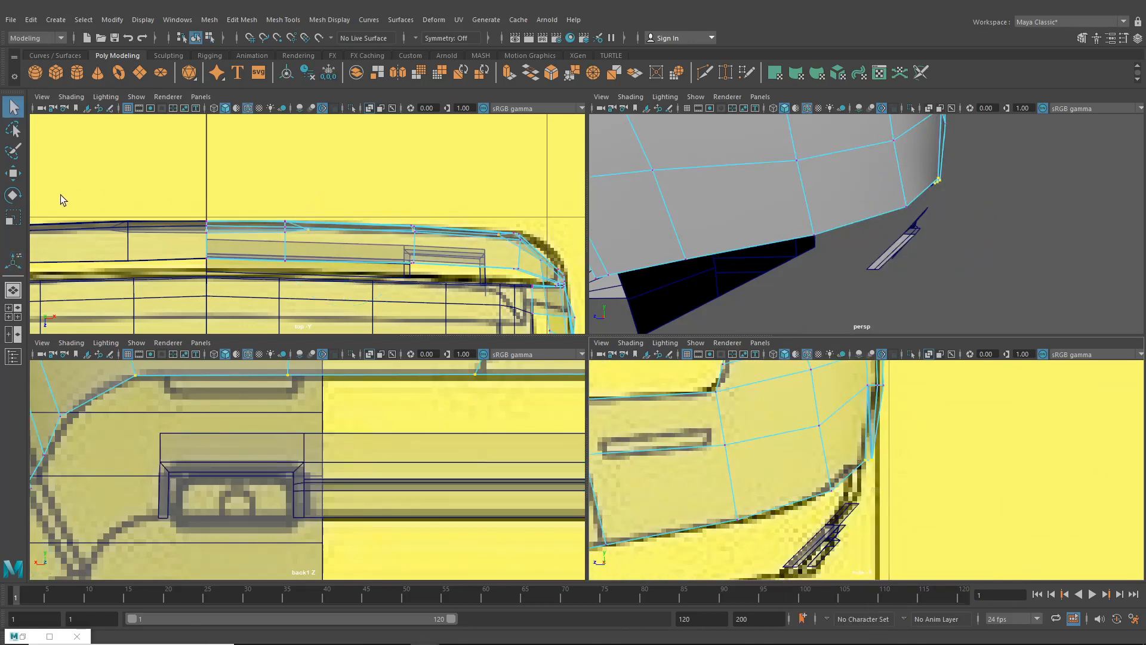
pyautogui.click(17, 176)
pyautogui.scroll(1, 900, 497)
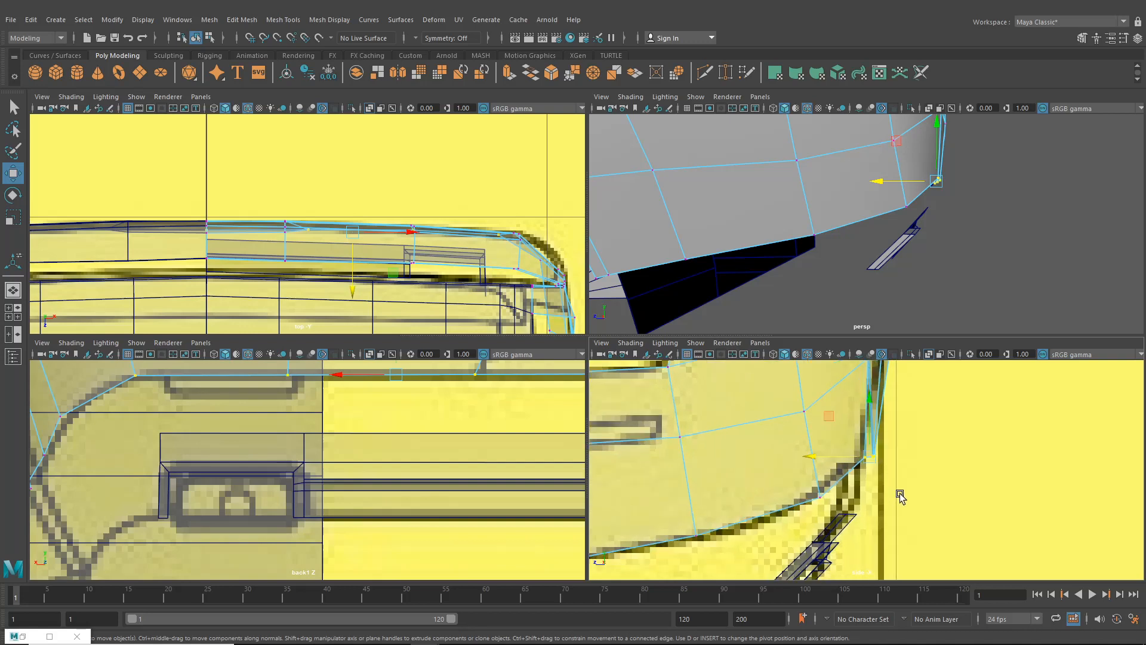
pyautogui.moveTo(841, 463); pyautogui.dragTo(836, 467)
# Extrude the lower bumper piece's top edges upward again to the level of the rear body's lower edge
pyautogui.keyDown('alt'); pyautogui.moveTo(938, 259); pyautogui.dragTo(866, 287); pyautogui.keyUp('alt')
pyautogui.click(931, 291)
pyautogui.click(904, 253)
pyautogui.keyDown('alt'); pyautogui.moveTo(738, 572); pyautogui.dragTo(765, 530, button='middle'); pyautogui.keyUp('alt')
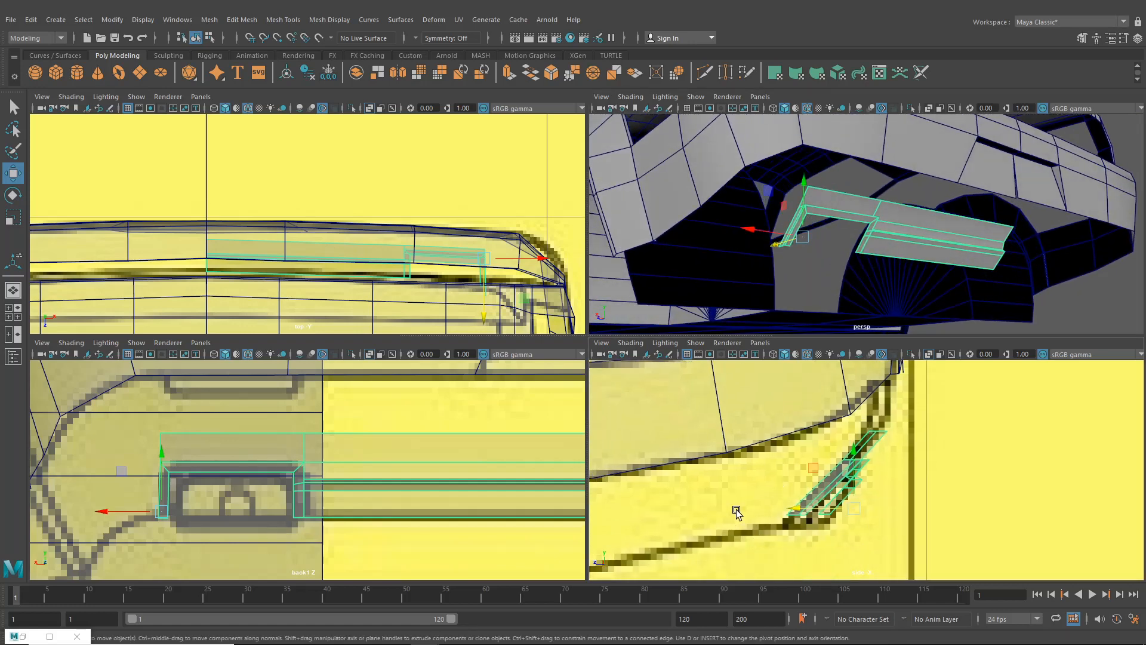
pyautogui.moveTo(809, 240)
pyautogui.keyDown('alt'); pyautogui.mouseDown()
pyautogui.moveTo(877, 238)
pyautogui.moveTo(860, 202)
pyautogui.moveTo(815, 220)
pyautogui.mouseUp(); pyautogui.keyUp('alt')
pyautogui.keyDown('alt'); pyautogui.moveTo(769, 279); pyautogui.dragTo(801, 218); pyautogui.keyUp('alt')
pyautogui.moveTo(801, 219); pyautogui.dragTo(801, 192, button='right')
pyautogui.click(887, 207)
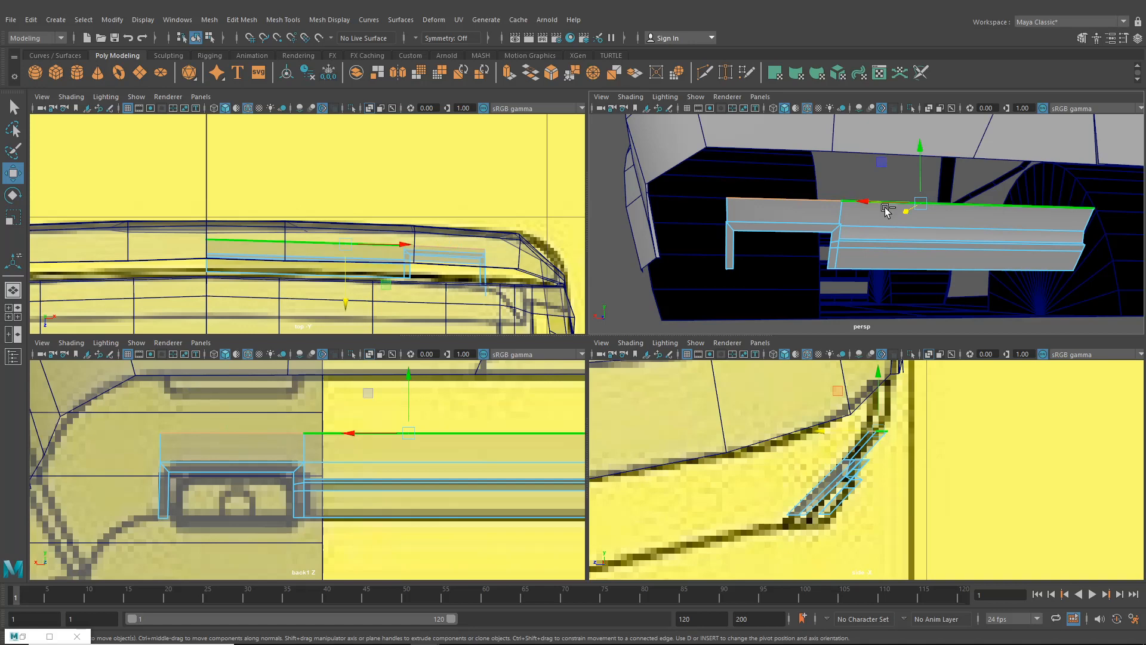
pyautogui.hotkey('ctrl', 'e')
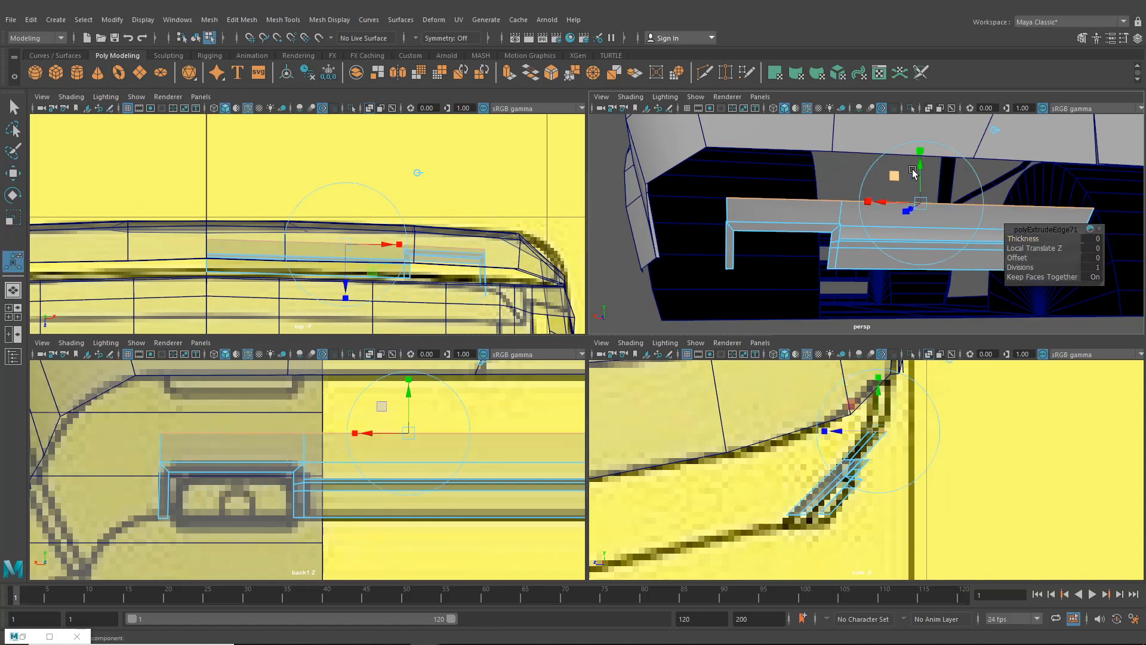
pyautogui.moveTo(920, 168); pyautogui.dragTo(925, 127)
pyautogui.keyDown('alt'); pyautogui.moveTo(958, 194); pyautogui.dragTo(902, 194); pyautogui.keyUp('alt')
pyautogui.keyDown('alt'); pyautogui.moveTo(799, 126); pyautogui.dragTo(708, 171, button='middle'); pyautogui.keyUp('alt')
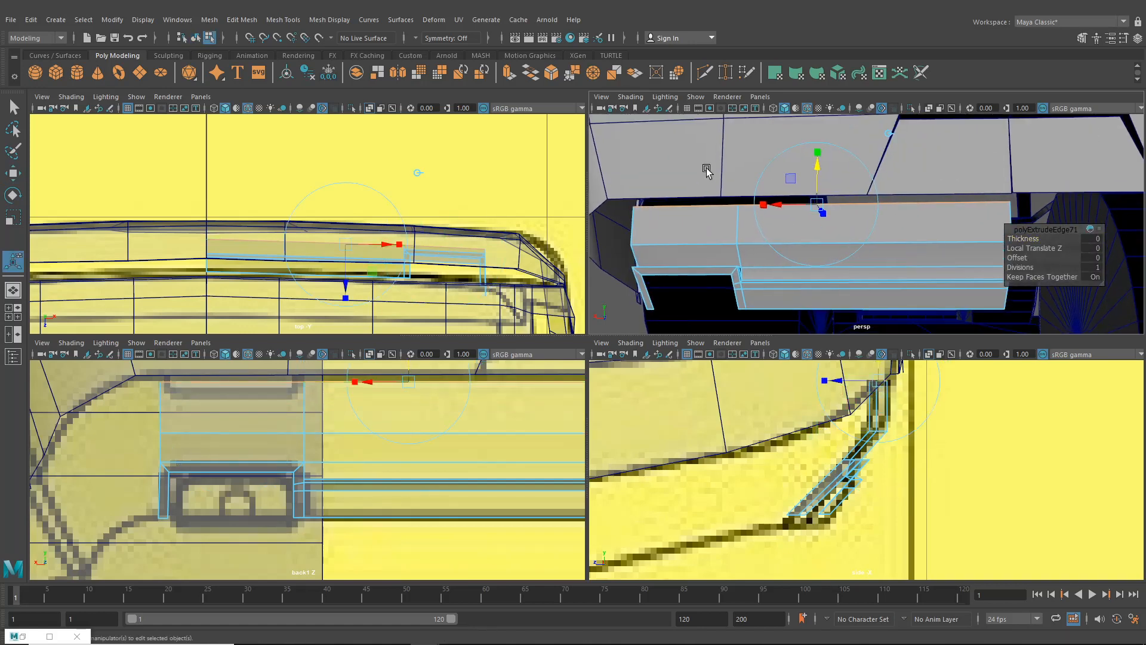
# Insert a vertical edge loop across the middle of the centre panel and adjust its depth along Z
pyautogui.click(283, 19)
pyautogui.click(304, 109)
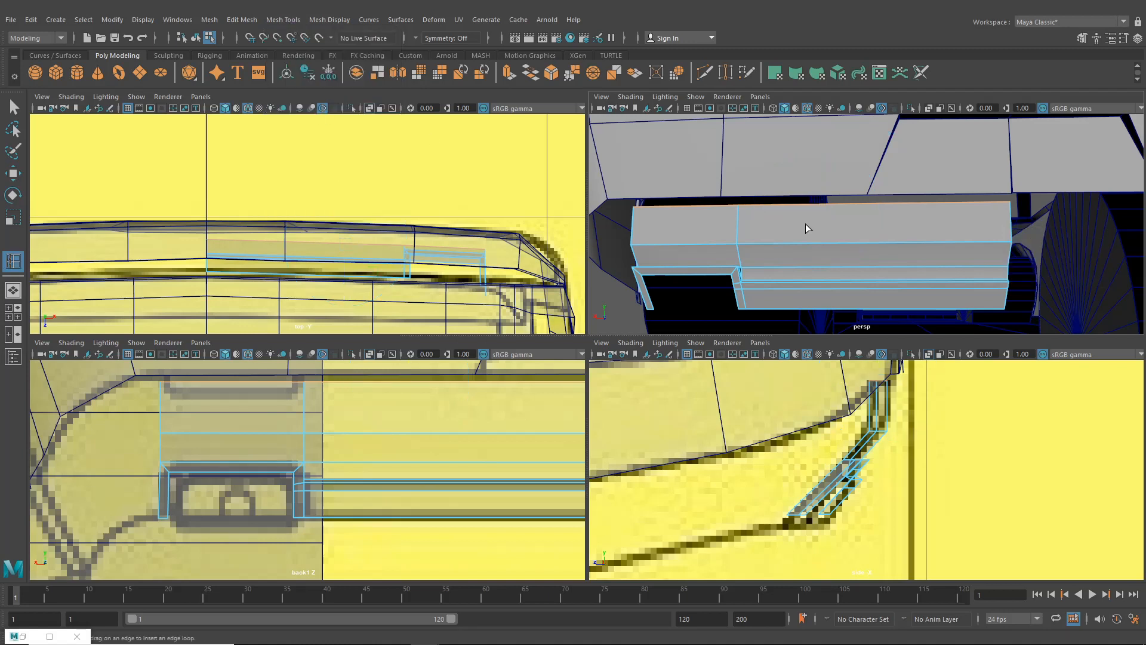
pyautogui.click(863, 244)
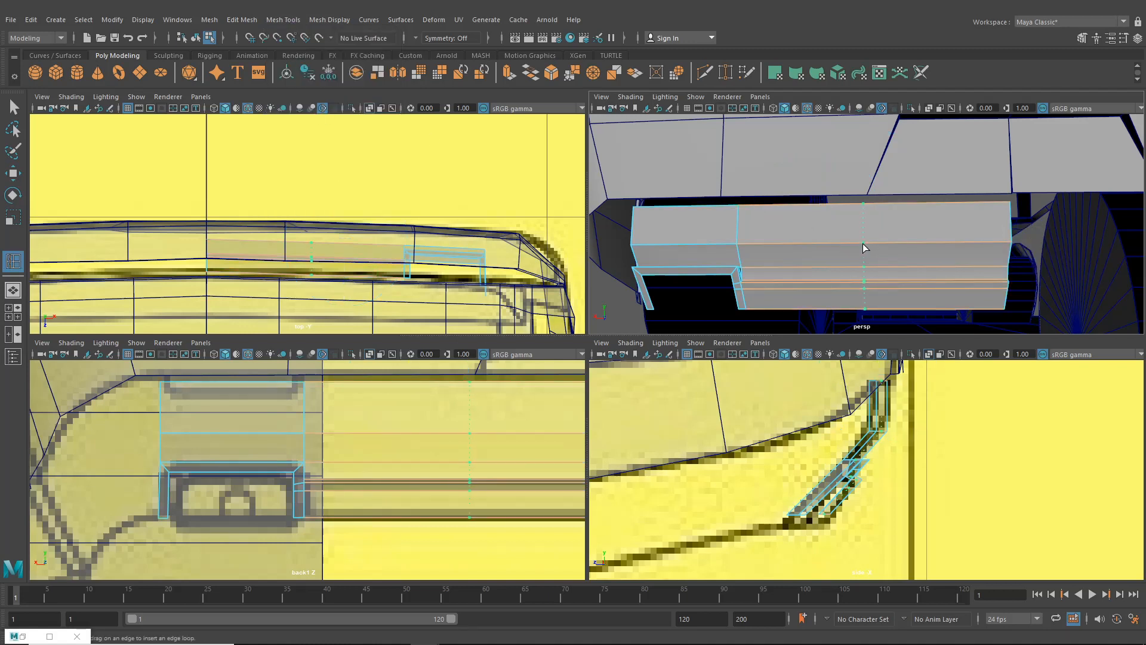
pyautogui.click(10, 179)
pyautogui.keyDown('alt'); pyautogui.moveTo(896, 225); pyautogui.dragTo(935, 277); pyautogui.keyUp('alt')
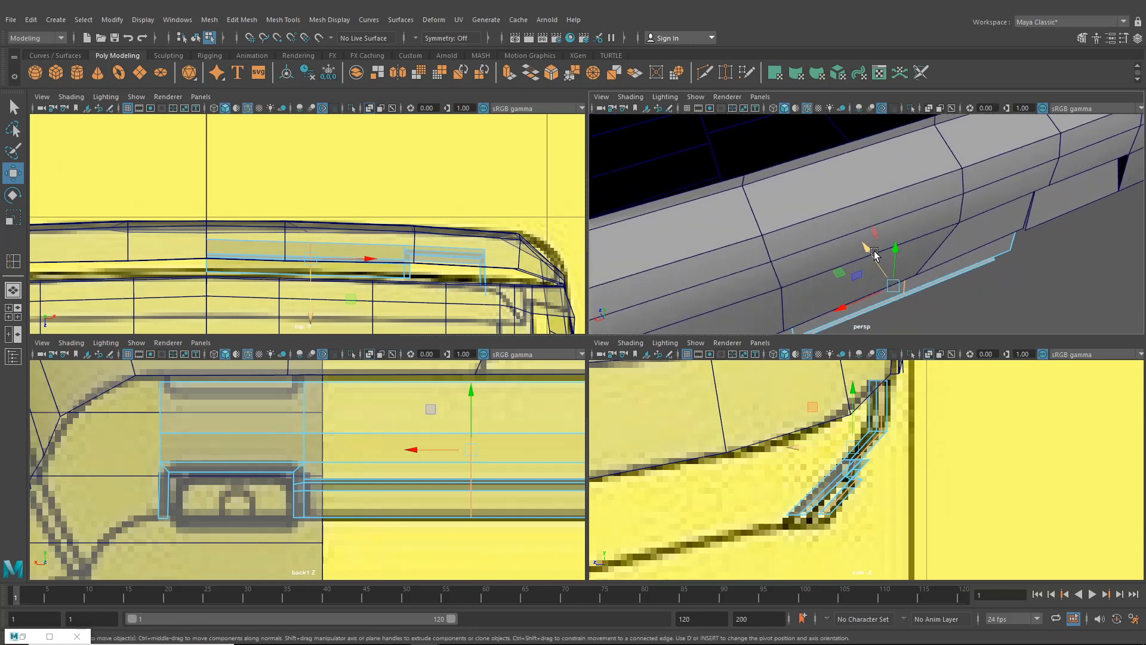
pyautogui.moveTo(874, 253)
pyautogui.mouseDown()
pyautogui.moveTo(842, 256)
pyautogui.moveTo(868, 252)
pyautogui.mouseUp()
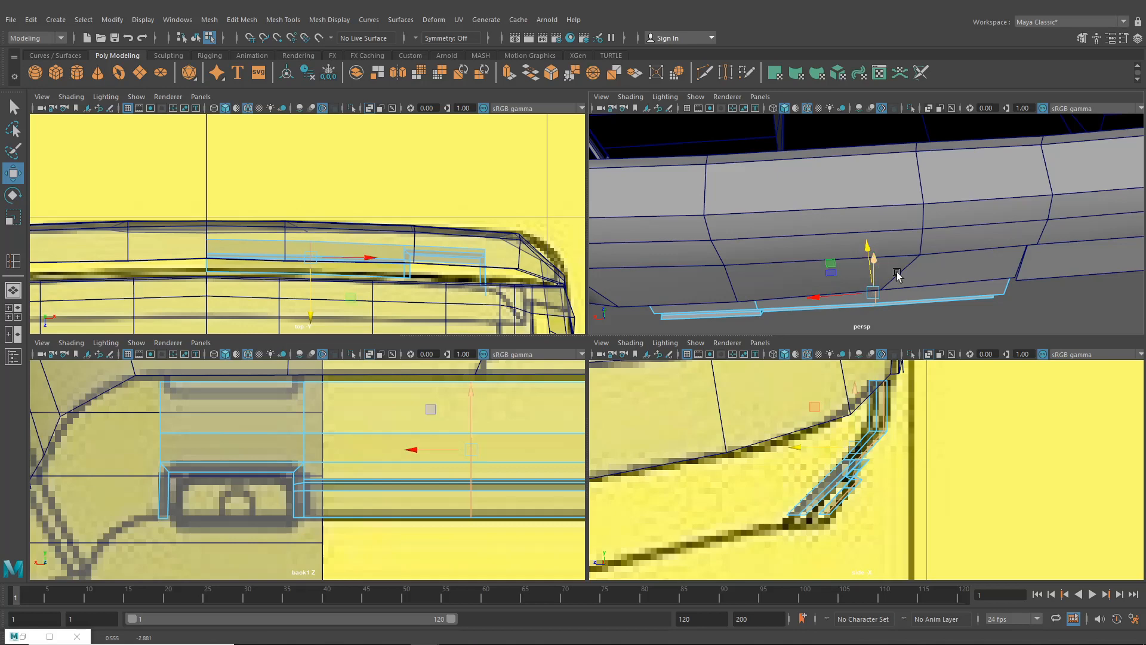
# Shift the bumper piece's centreline vertices slightly along Z to refine the panel's curve
pyautogui.keyDown('alt'); pyautogui.moveTo(898, 275); pyautogui.dragTo(852, 263, button='middle'); pyautogui.keyUp('alt')
pyautogui.moveTo(846, 260); pyautogui.dragTo(810, 222, button='right')
pyautogui.moveTo(784, 261); pyautogui.dragTo(786, 261, button='right')
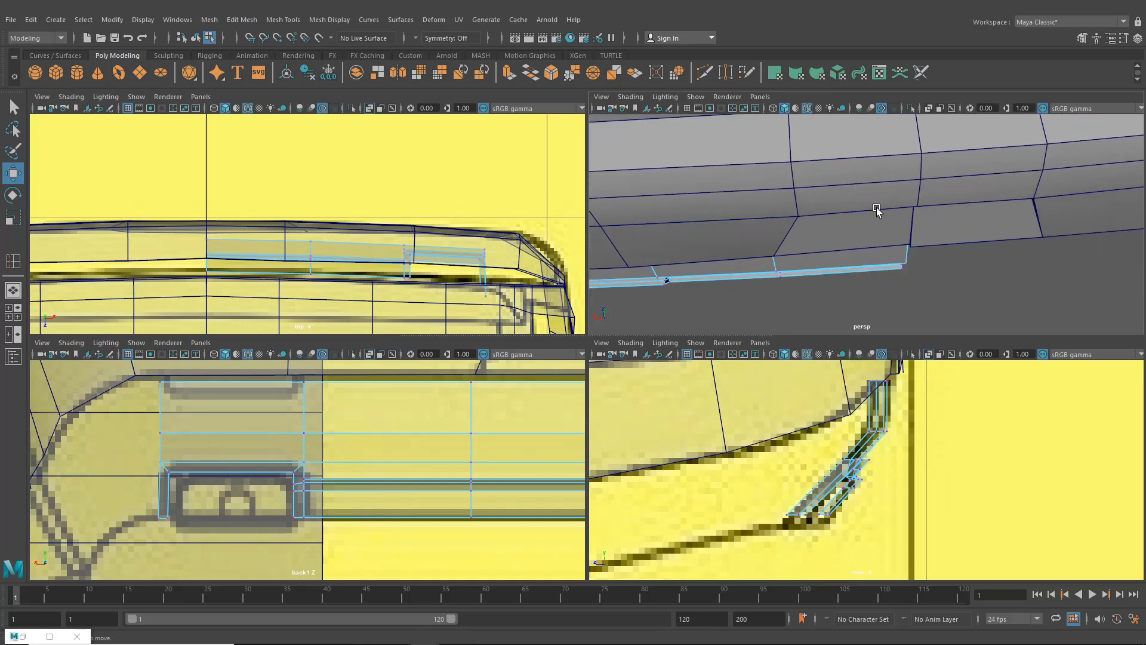
pyautogui.moveTo(934, 313); pyautogui.dragTo(933, 313)
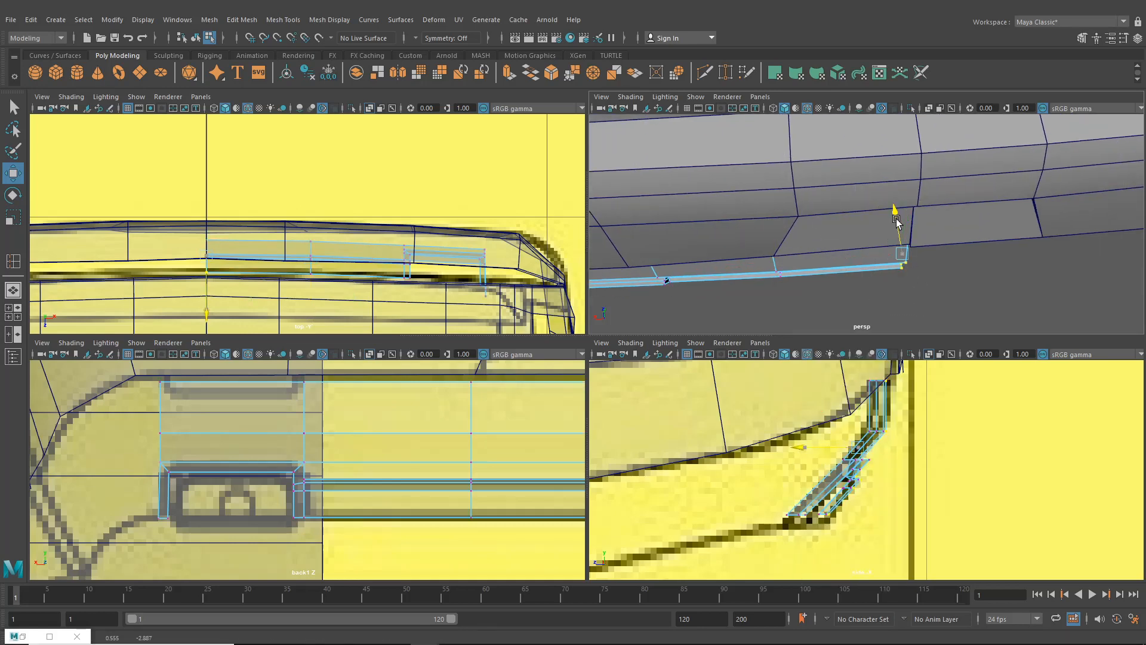
# Snap the bumper piece's top vertices onto the matching vertices of the rear body's lower edge
pyautogui.keyDown('alt'); pyautogui.moveTo(895, 229); pyautogui.dragTo(872, 194); pyautogui.keyUp('alt')
pyautogui.click(868, 197)
pyautogui.press('v')
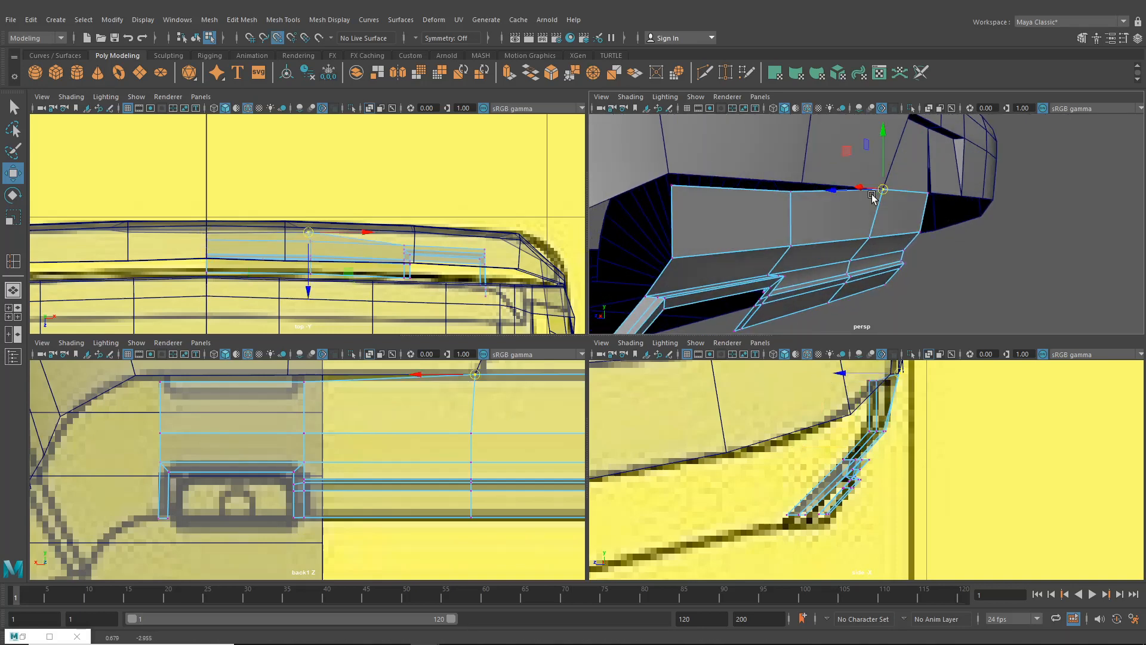
pyautogui.doubleClick(793, 193)
pyautogui.press('v')
pyautogui.click(791, 193)
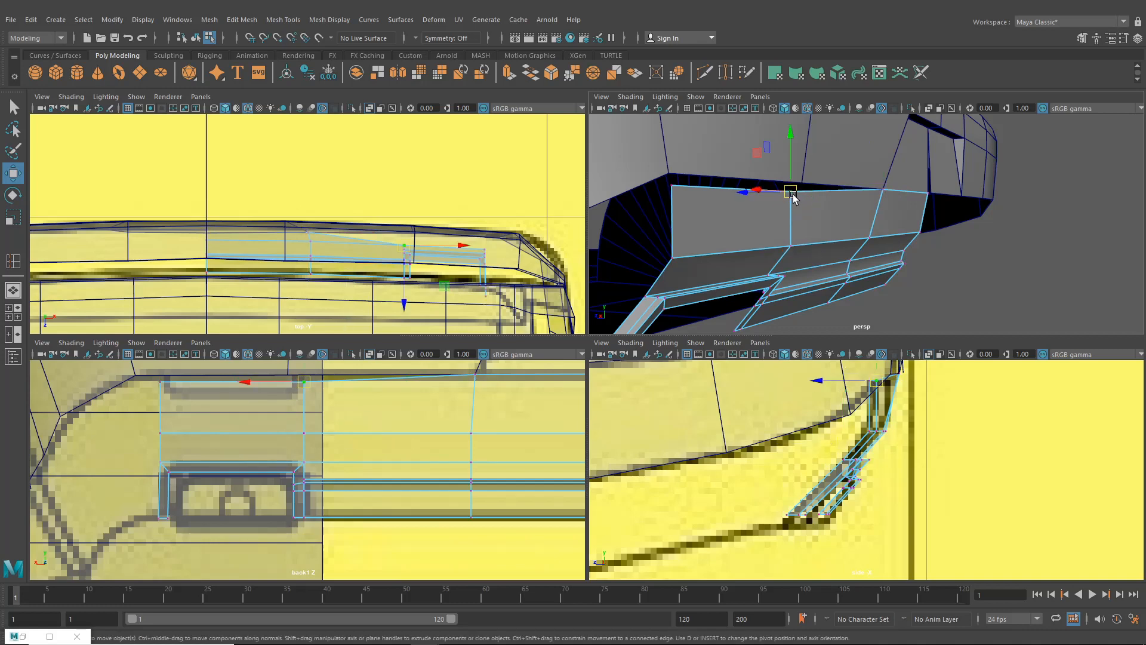
pyautogui.press('v')
pyautogui.moveTo(791, 193); pyautogui.dragTo(800, 185)
pyautogui.click(670, 190)
pyautogui.press('v')
pyautogui.moveTo(670, 190); pyautogui.dragTo(670, 178)
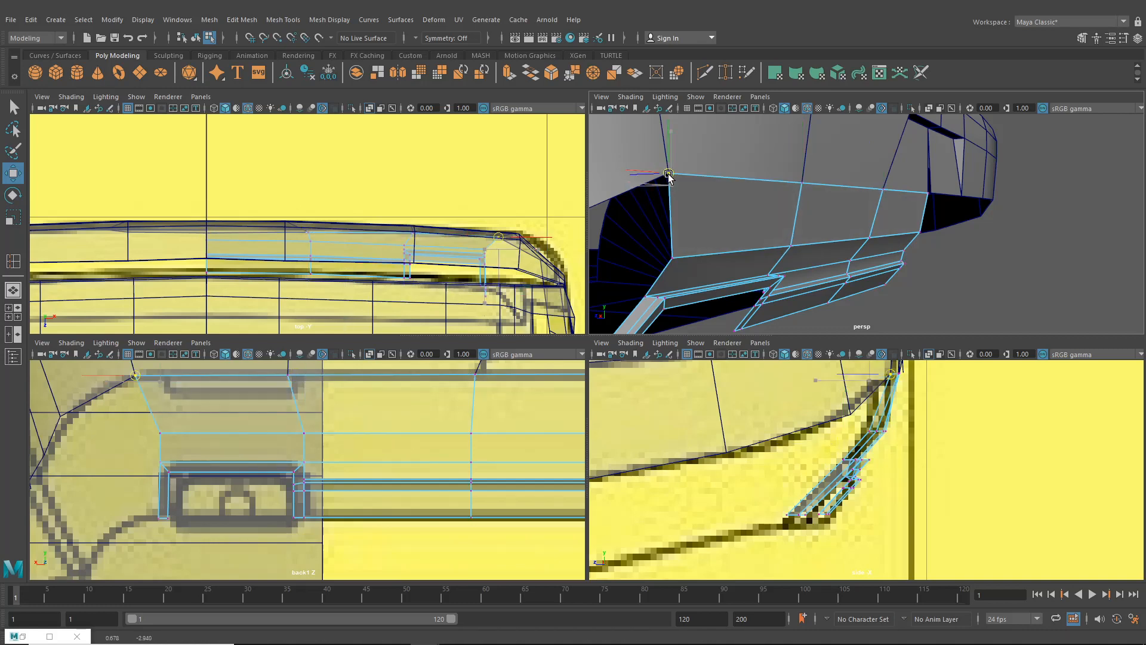
# Check the attached bumper piece against the car's rear and side, and show the vertices of the body panel around the wheel arch
pyautogui.scroll(-4, 827, 236)
pyautogui.keyDown('alt'); pyautogui.moveTo(830, 239); pyautogui.dragTo(920, 243); pyautogui.keyUp('alt')
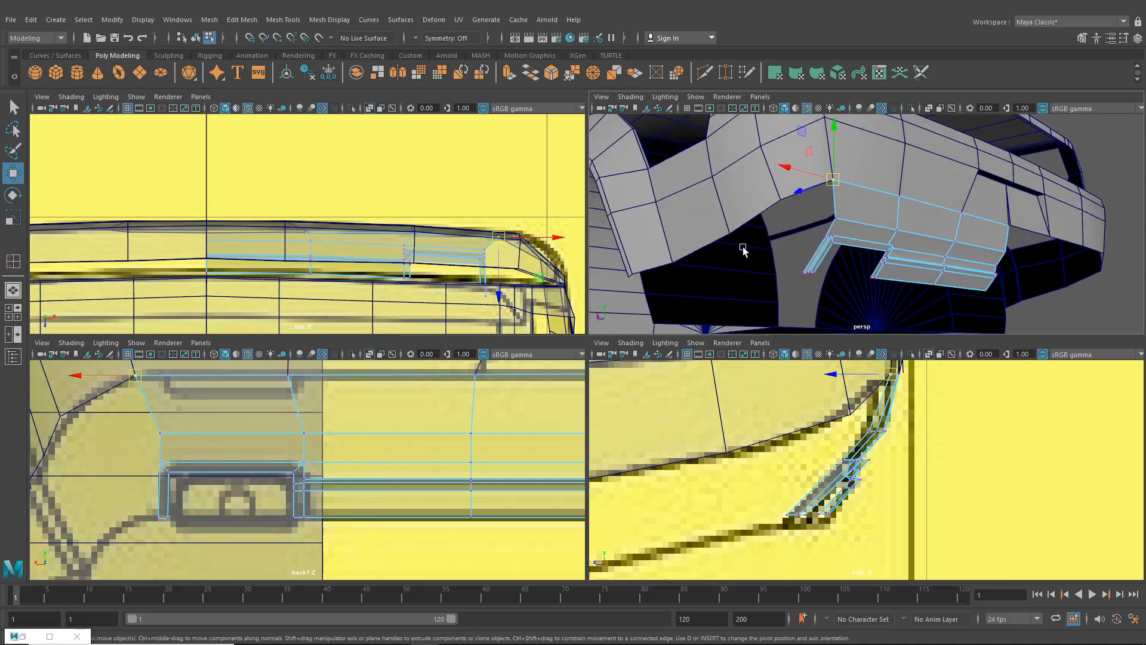
pyautogui.moveTo(722, 258)
pyautogui.keyDown('alt'); pyautogui.mouseDown()
pyautogui.moveTo(772, 259)
pyautogui.moveTo(710, 250)
pyautogui.mouseUp(); pyautogui.keyUp('alt')
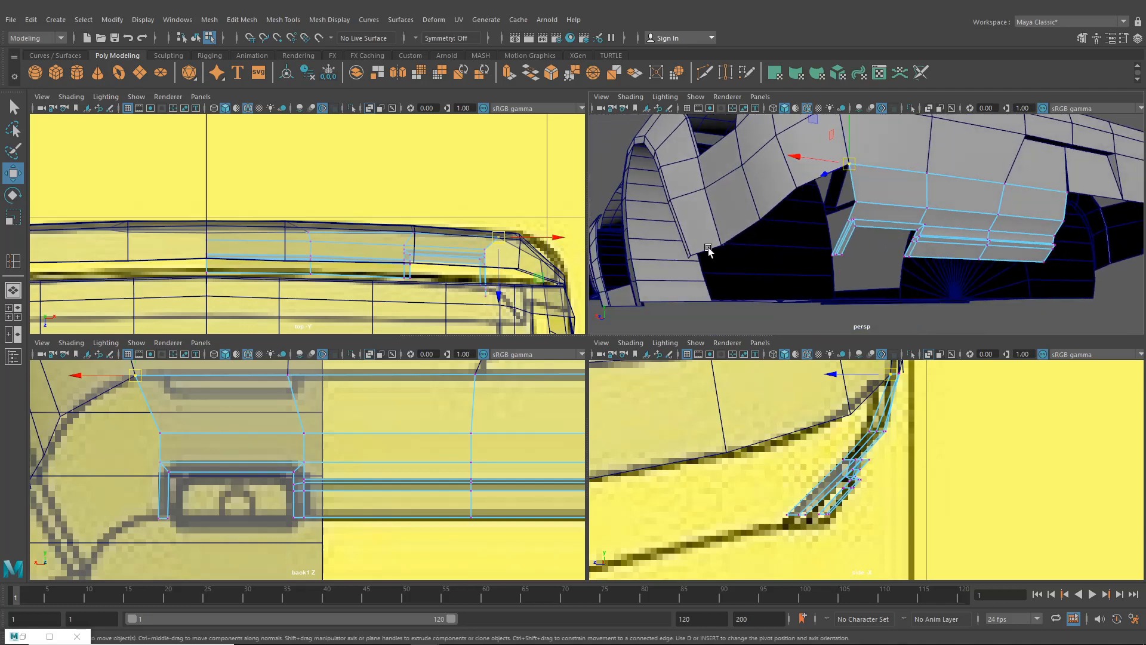
pyautogui.scroll(-6, 784, 248)
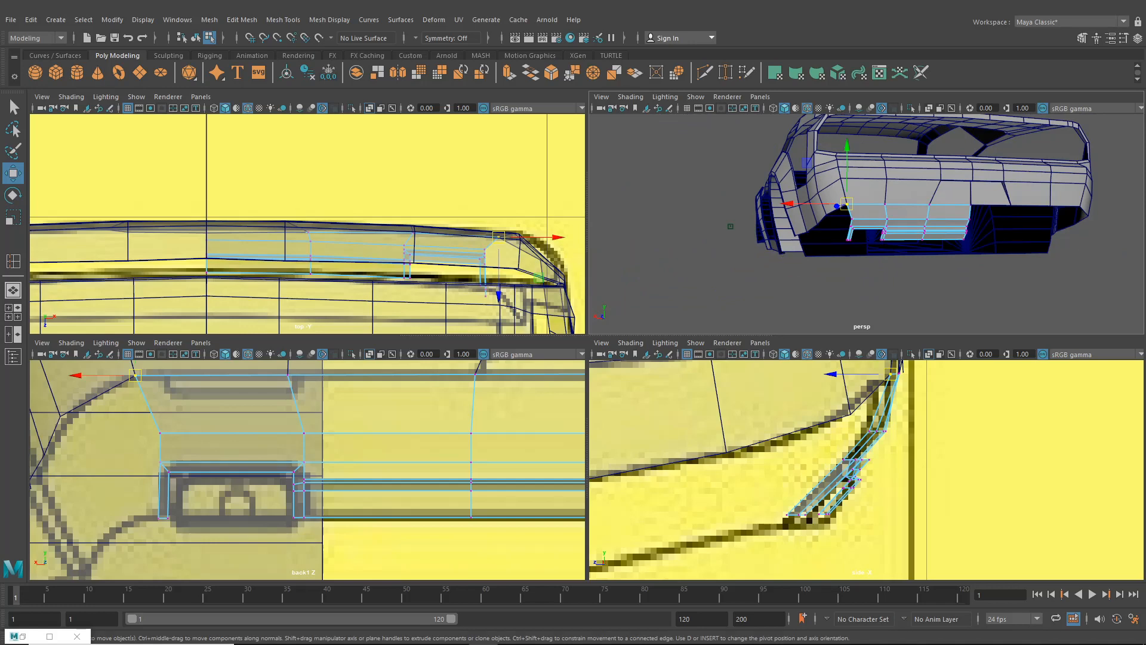
pyautogui.keyDown('alt'); pyautogui.moveTo(729, 226); pyautogui.dragTo(785, 223); pyautogui.keyUp('alt')
pyautogui.click(766, 215)
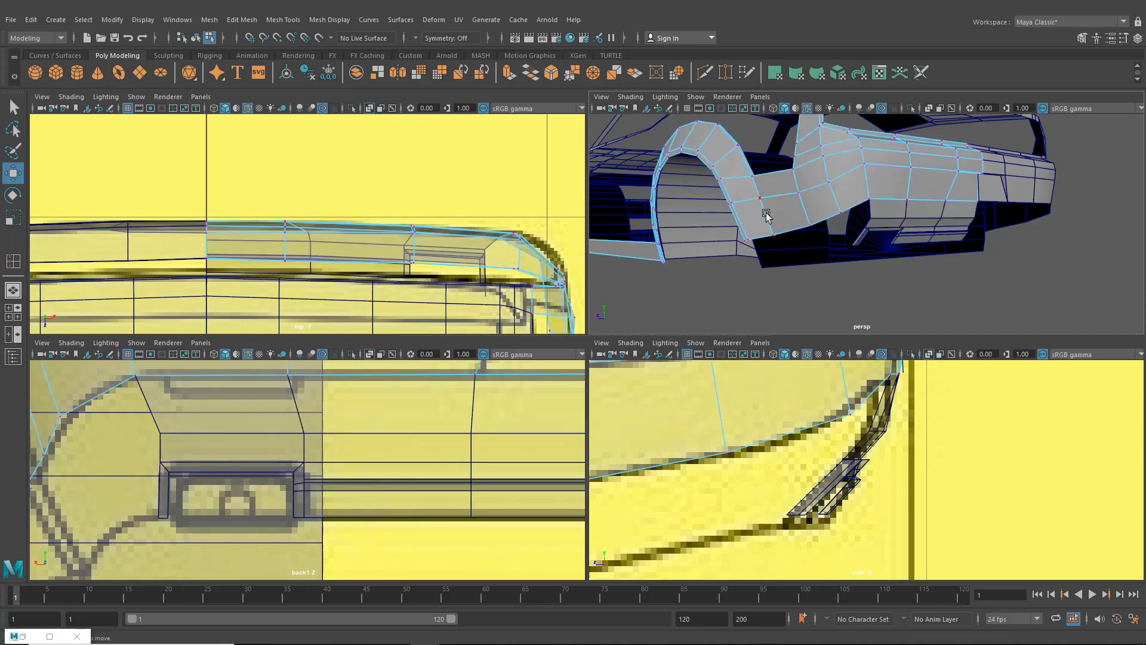
# Extrude the body panel's lower edges behind the wheel arch down to the blueprint's bottom line and shift them inward along X
pyautogui.keyDown('alt'); pyautogui.moveTo(694, 452); pyautogui.dragTo(884, 408, button='middle'); pyautogui.keyUp('alt')
pyautogui.moveTo(739, 431); pyautogui.dragTo(742, 272, button='right')
pyautogui.click(725, 467)
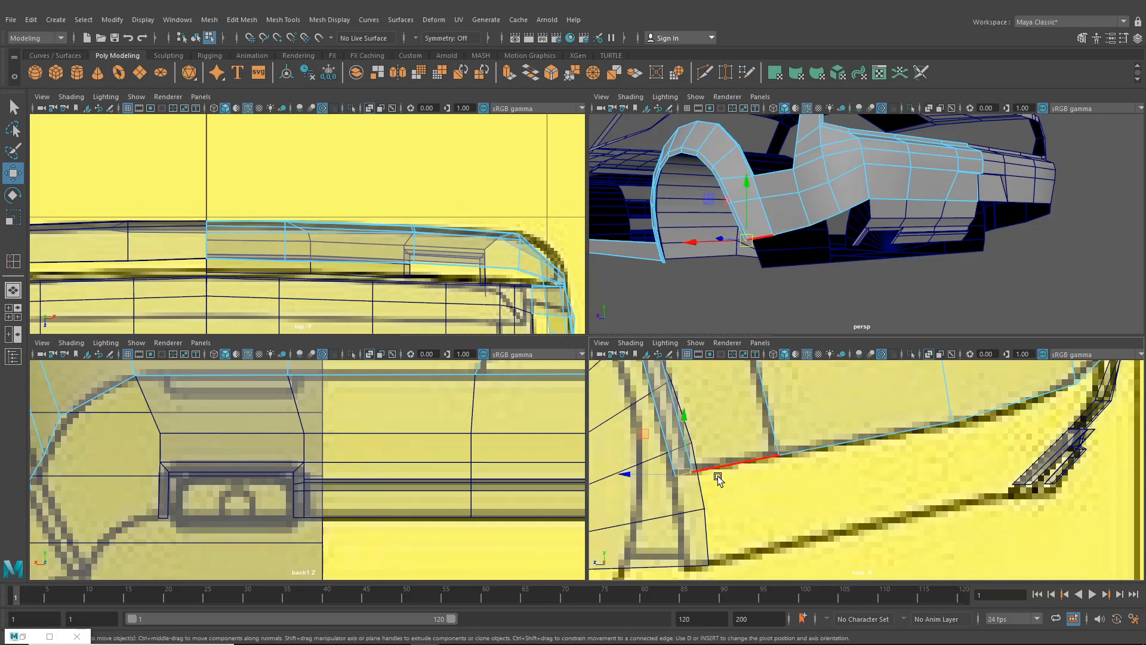
pyautogui.keyDown('shift'); pyautogui.click(803, 456); pyautogui.keyUp('shift')
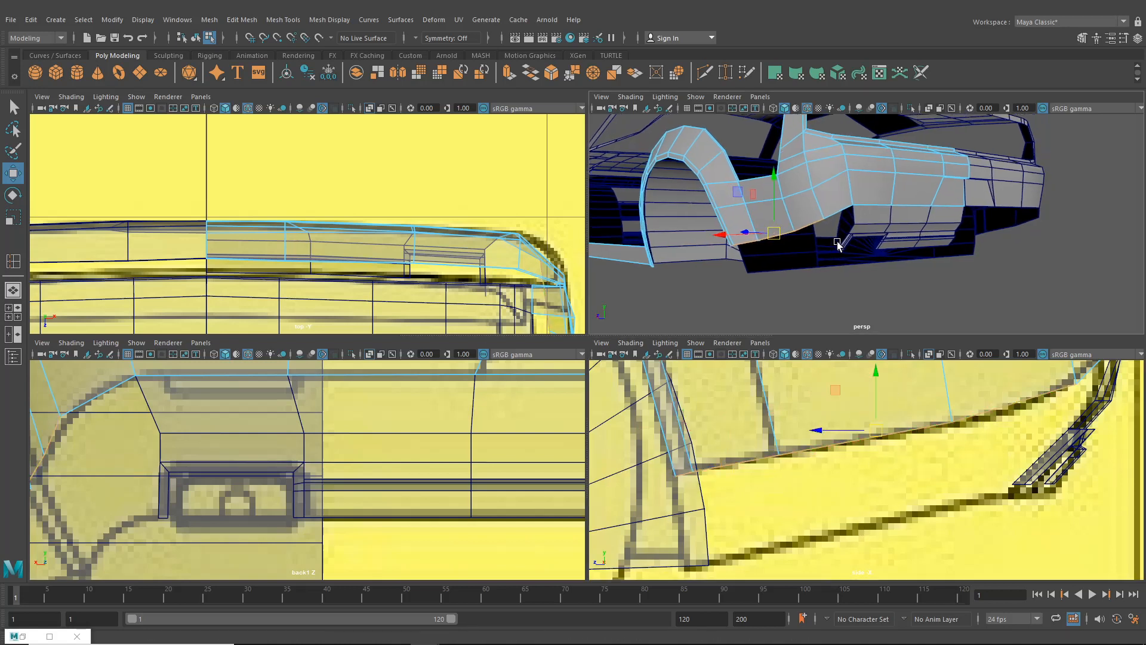
pyautogui.scroll(2, 838, 239)
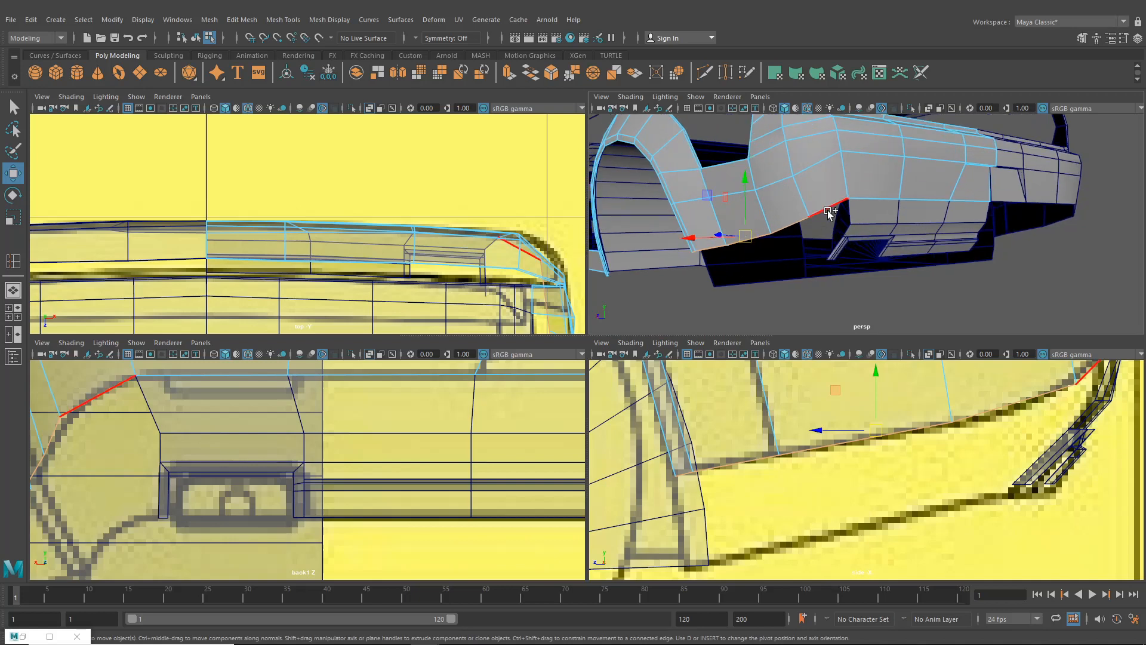
pyautogui.hotkey('ctrl', 'e')
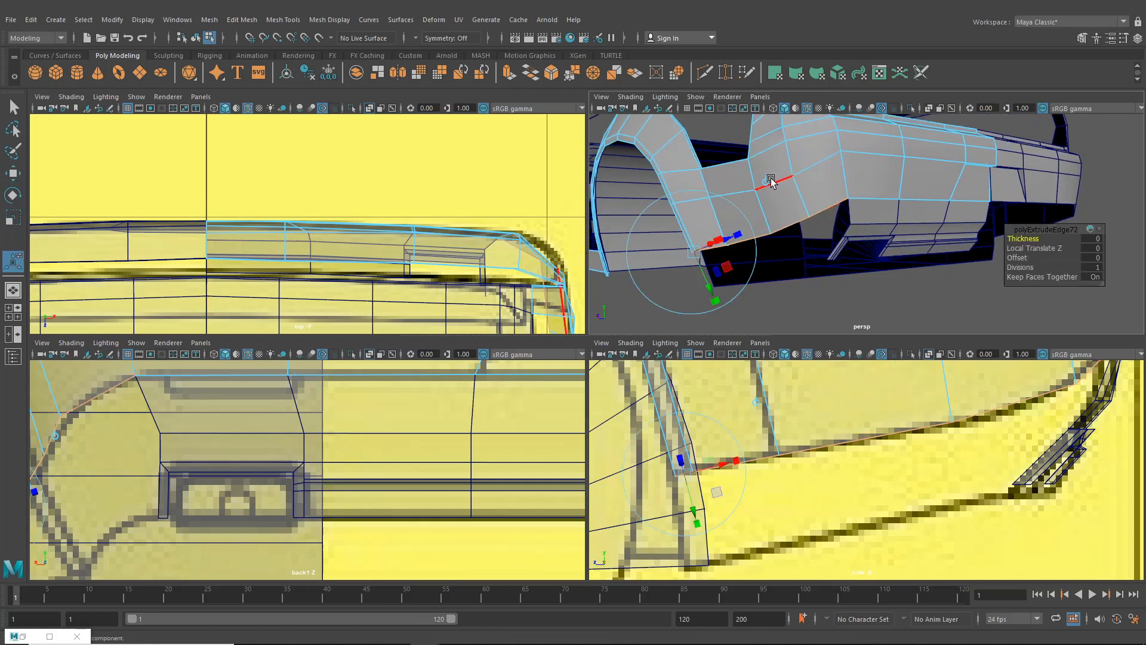
pyautogui.click(754, 236)
pyautogui.moveTo(765, 234); pyautogui.dragTo(765, 269)
pyautogui.keyDown('alt'); pyautogui.moveTo(873, 418); pyautogui.dragTo(866, 413, button='middle'); pyautogui.keyUp('alt')
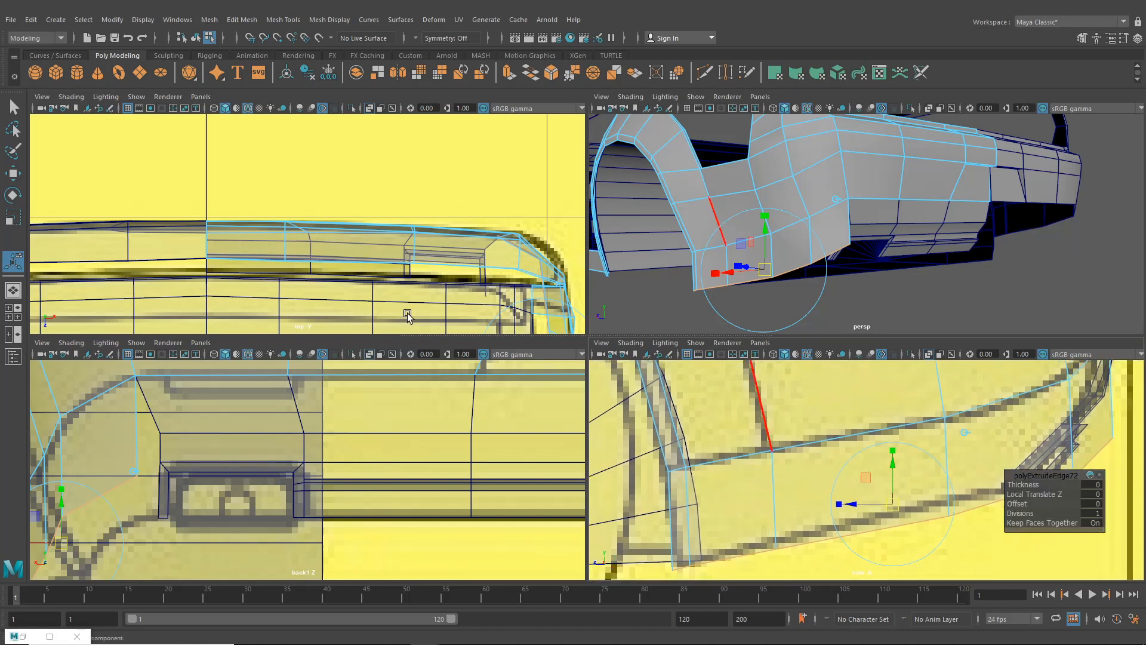
pyautogui.keyDown('alt'); pyautogui.moveTo(31, 521); pyautogui.dragTo(153, 453, button='middle'); pyautogui.keyUp('alt')
pyautogui.moveTo(155, 478); pyautogui.dragTo(238, 476)
# Move the extruded panel's two rearmost bottom vertices in the back view to follow the blueprint outline up to the exhaust frame
pyautogui.moveTo(203, 397); pyautogui.dragTo(174, 305, button='right')
pyautogui.keyDown('alt'); pyautogui.moveTo(210, 422); pyautogui.dragTo(227, 438, button='middle'); pyautogui.keyUp('alt')
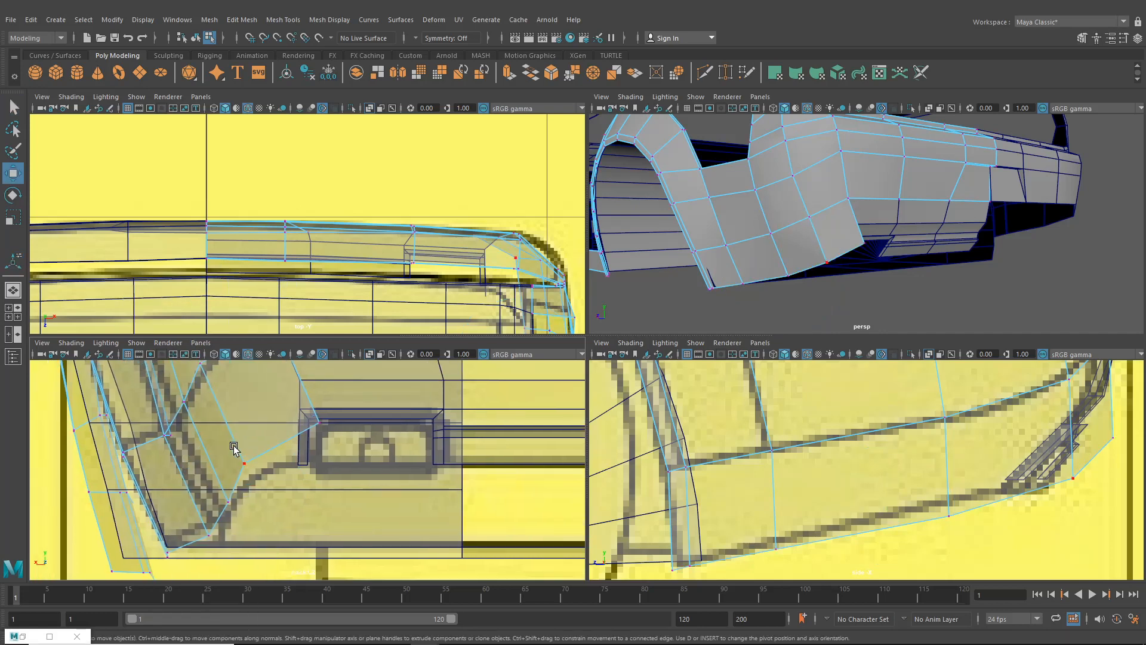
pyautogui.moveTo(235, 451); pyautogui.dragTo(257, 479)
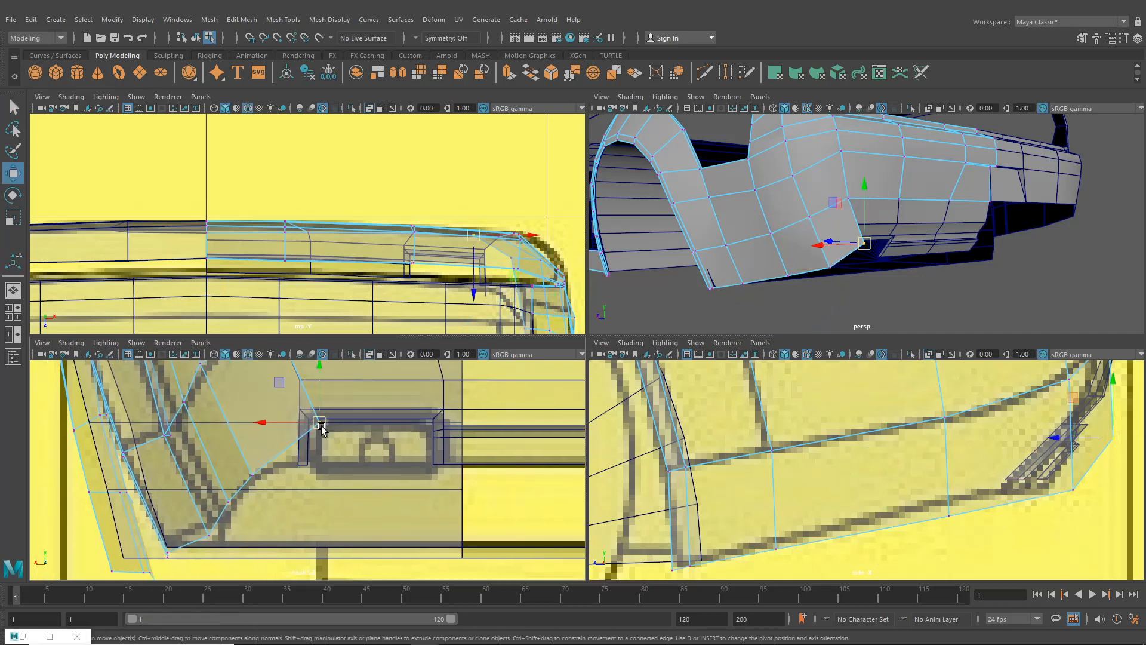
pyautogui.moveTo(307, 424); pyautogui.dragTo(297, 467)
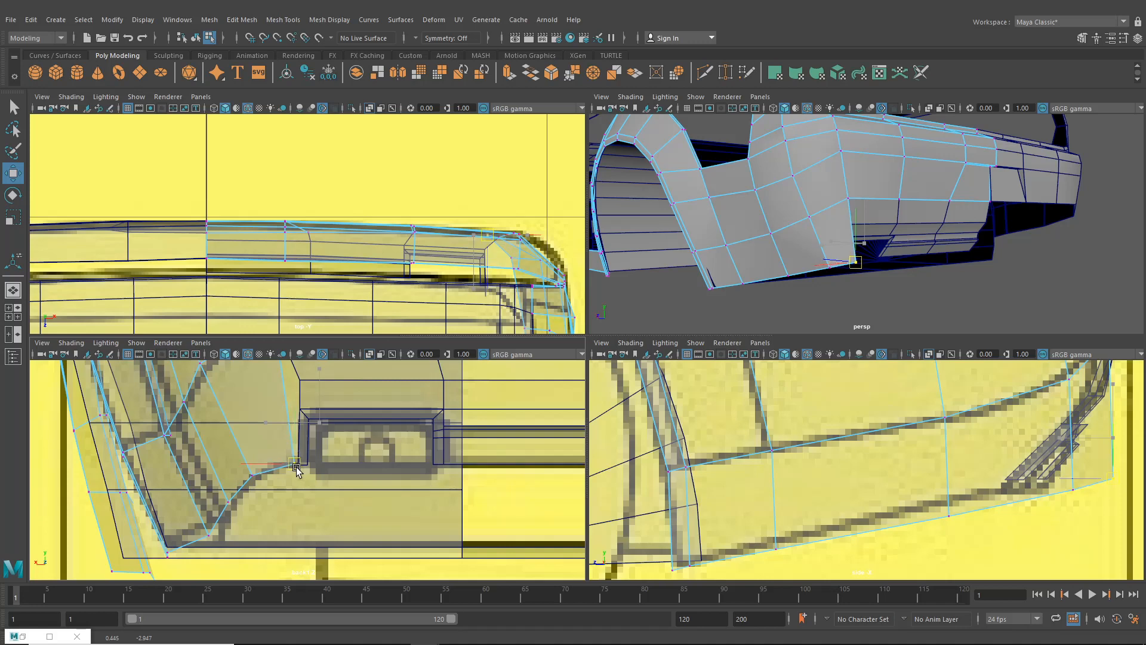
# Adjust the extruded panel's bottom vertices in the side view, bringing the second-to-last one forward to the exhaust frame's lower corner
pyautogui.keyDown('alt'); pyautogui.moveTo(554, 482); pyautogui.dragTo(350, 474, button='middle'); pyautogui.keyUp('alt')
pyautogui.scroll(-10, 382, 476)
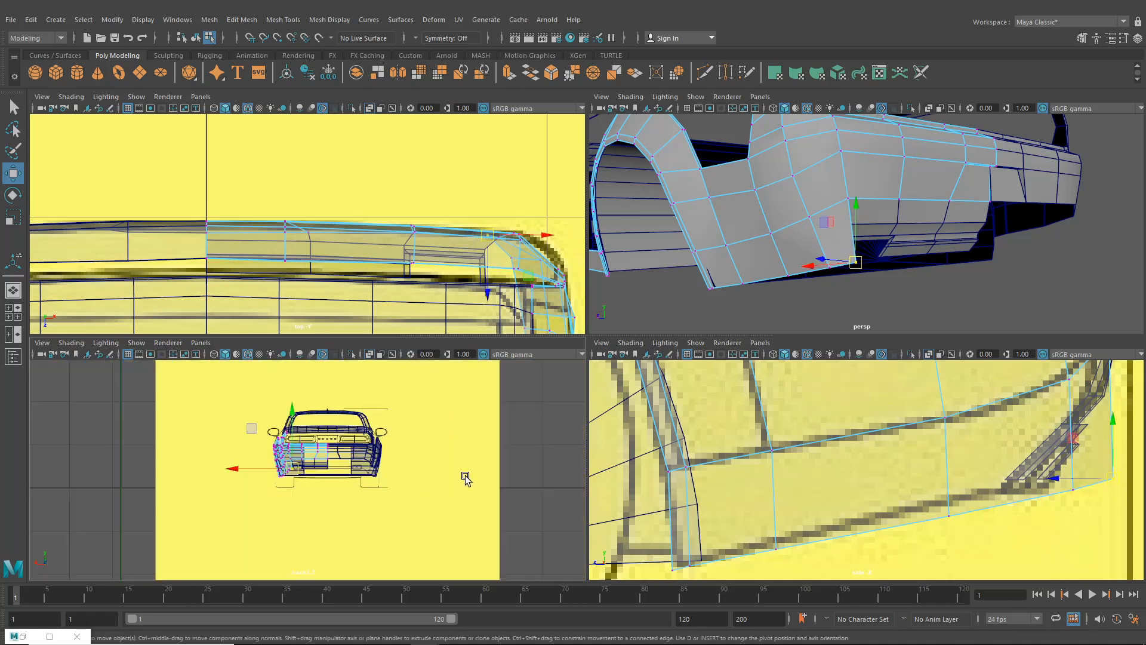
pyautogui.keyDown('alt'); pyautogui.moveTo(465, 478); pyautogui.dragTo(477, 477, button='middle'); pyautogui.keyUp('alt')
pyautogui.scroll(2, 419, 481)
pyautogui.scroll(3, 419, 482)
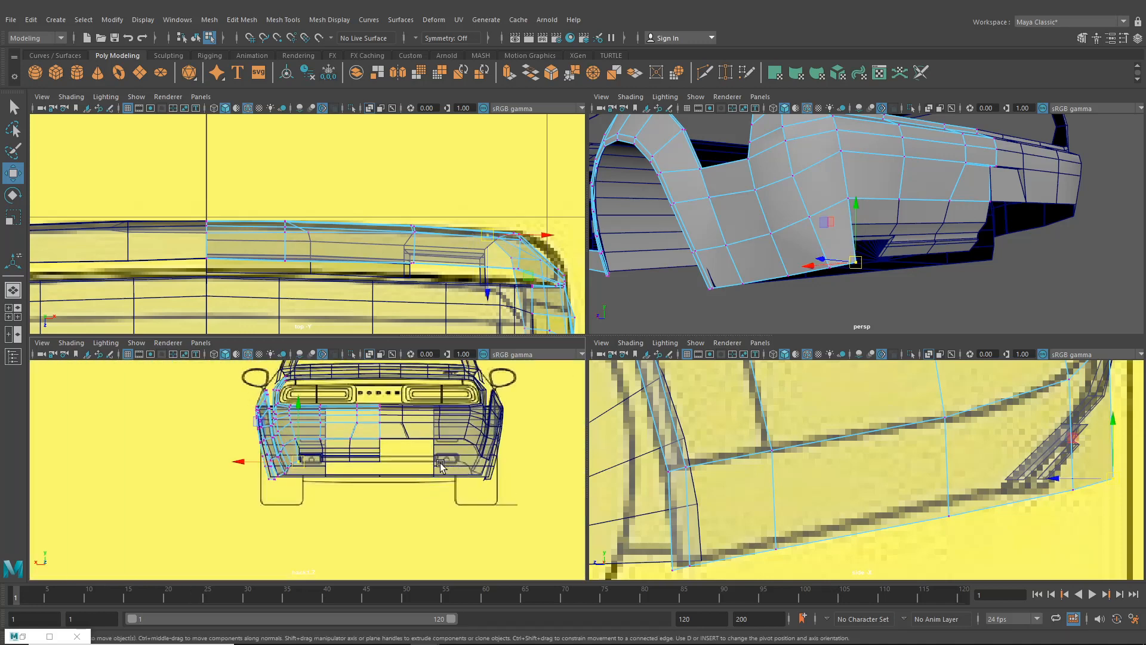
pyautogui.scroll(3, 440, 465)
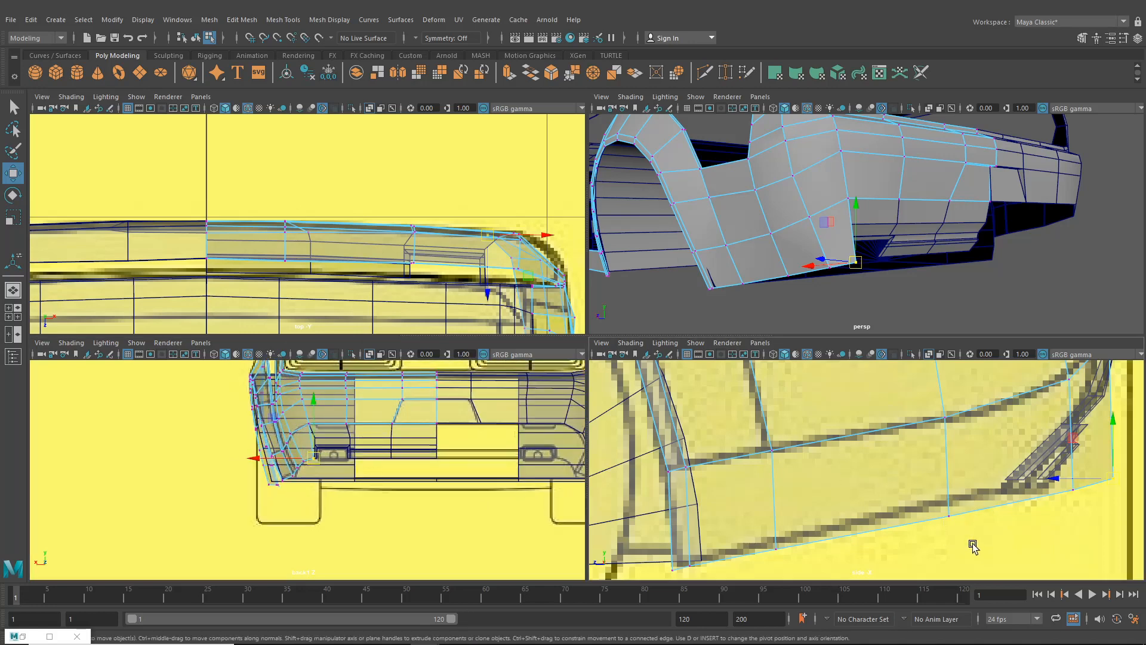
pyautogui.click(948, 515)
pyautogui.scroll(1, 334, 496)
pyautogui.scroll(6, 335, 494)
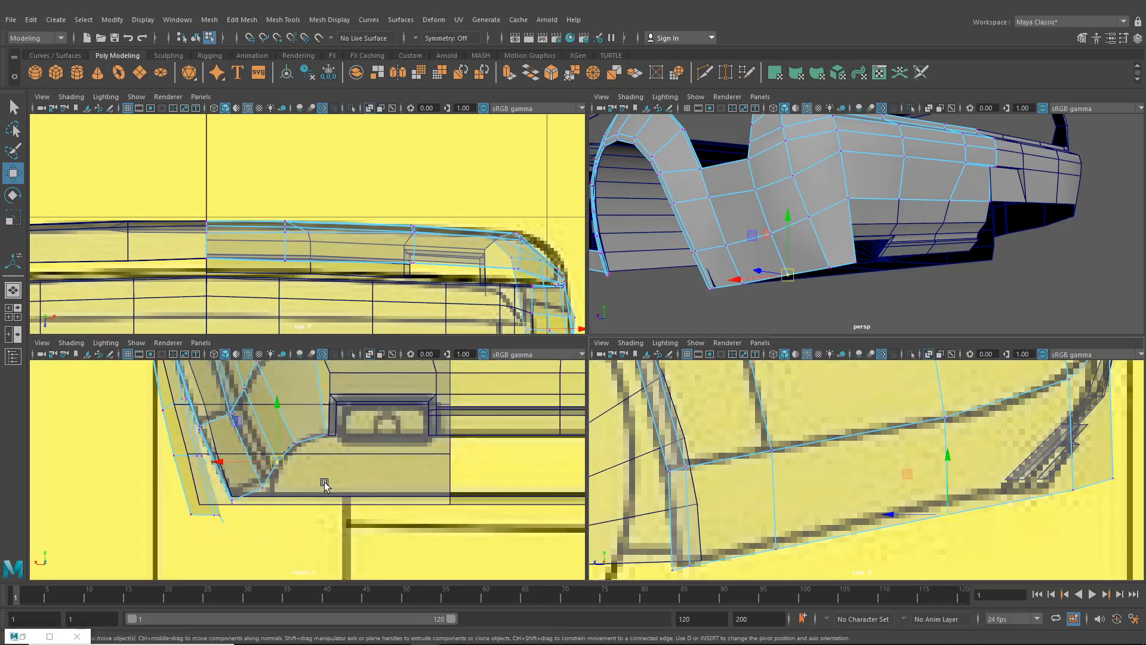
pyautogui.moveTo(948, 516); pyautogui.dragTo(943, 514)
pyautogui.keyDown('alt'); pyautogui.moveTo(942, 516); pyautogui.dragTo(754, 520, button='middle'); pyautogui.keyUp('alt')
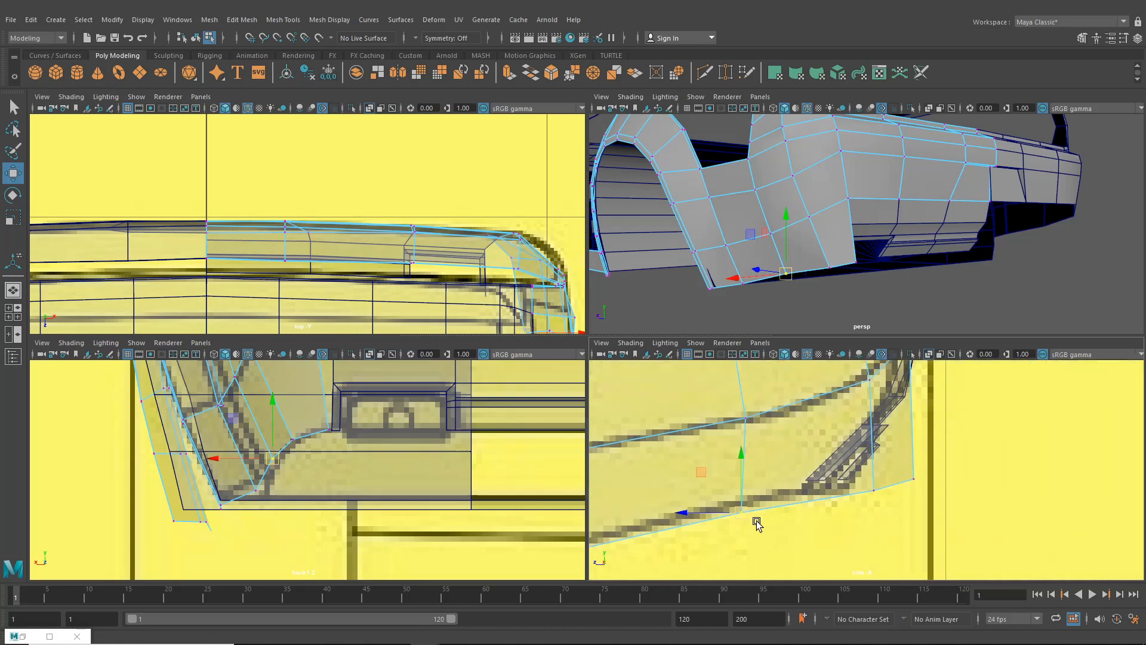
pyautogui.click(870, 492)
pyautogui.moveTo(870, 491); pyautogui.dragTo(790, 495)
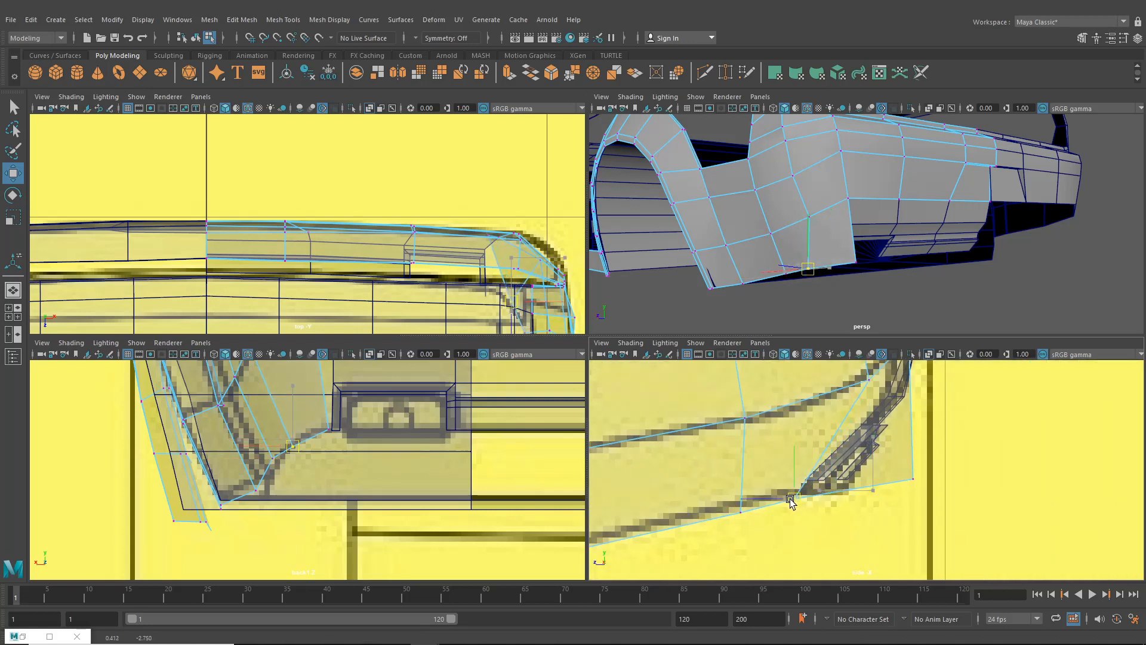
# Respace the remaining bottom vertices along the blueprint's lower line and pull the rear corner vertex forward to the exhaust frame's lower corner
pyautogui.click(740, 514)
pyautogui.keyDown('alt'); pyautogui.moveTo(741, 513); pyautogui.dragTo(799, 479, button='middle'); pyautogui.keyUp('alt')
pyautogui.moveTo(798, 479); pyautogui.dragTo(743, 491)
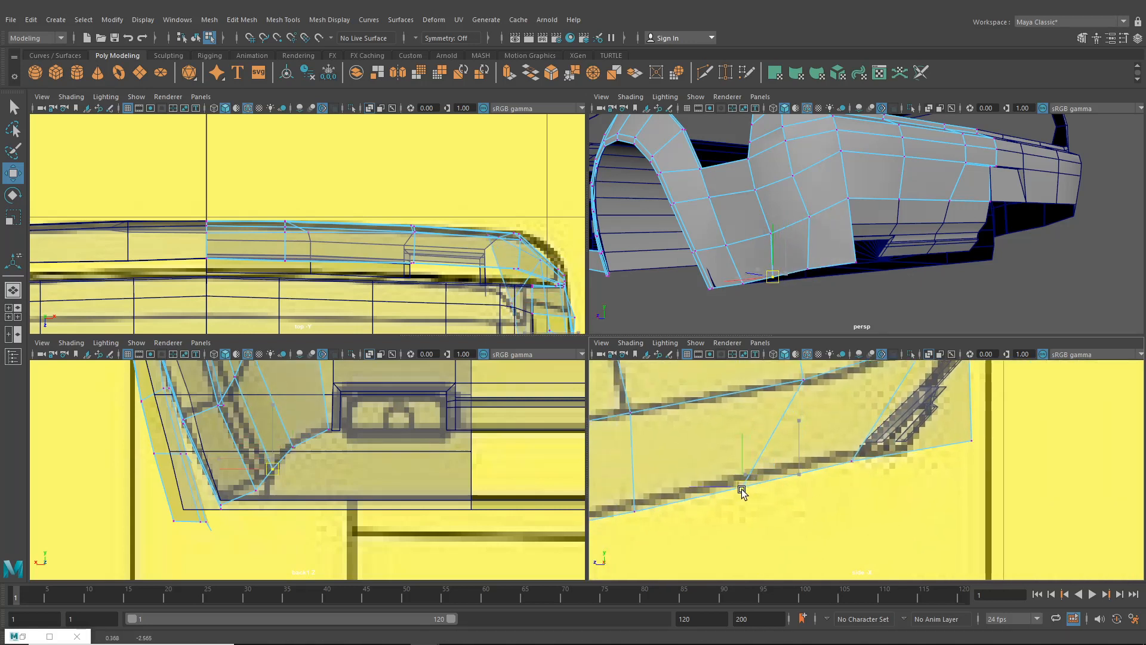
pyautogui.keyDown('alt'); pyautogui.moveTo(740, 491); pyautogui.dragTo(698, 487, button='middle'); pyautogui.keyUp('alt')
pyautogui.moveTo(697, 487); pyautogui.dragTo(702, 507)
pyautogui.click(808, 481)
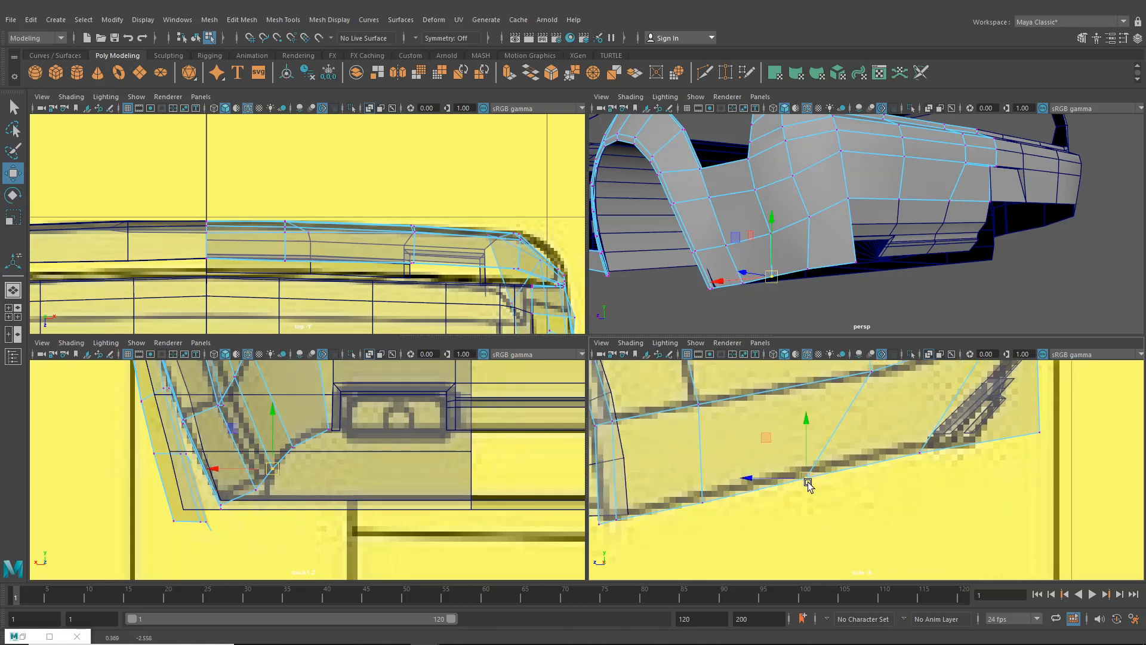
pyautogui.moveTo(808, 481); pyautogui.dragTo(815, 481)
pyautogui.moveTo(815, 481)
pyautogui.keyDown('alt'); pyautogui.mouseDown(button='middle')
pyautogui.moveTo(798, 504)
pyautogui.moveTo(826, 476)
pyautogui.mouseUp(button='middle'); pyautogui.keyUp('alt')
pyautogui.click(808, 476)
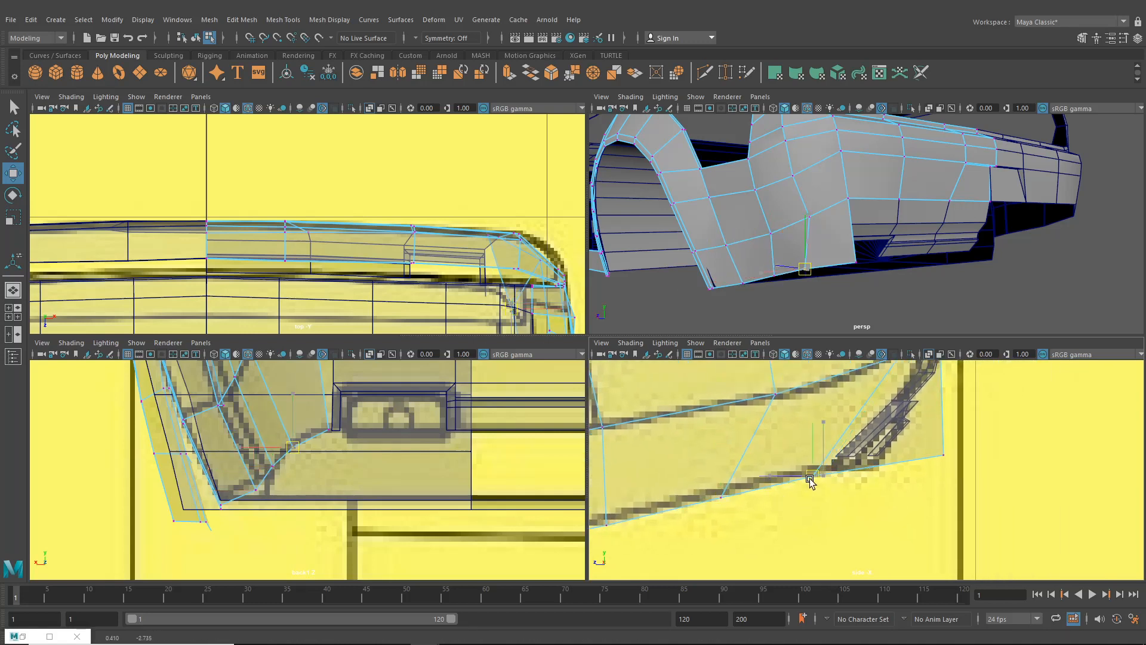
pyautogui.moveTo(809, 475); pyautogui.dragTo(804, 485)
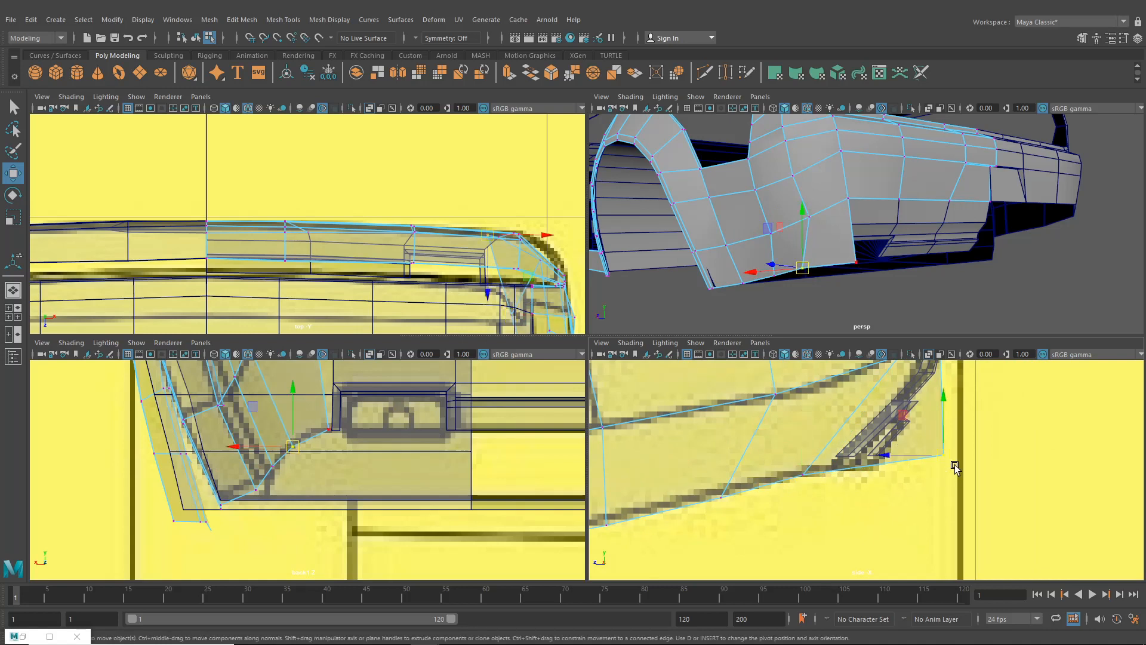
pyautogui.moveTo(945, 456); pyautogui.dragTo(830, 471)
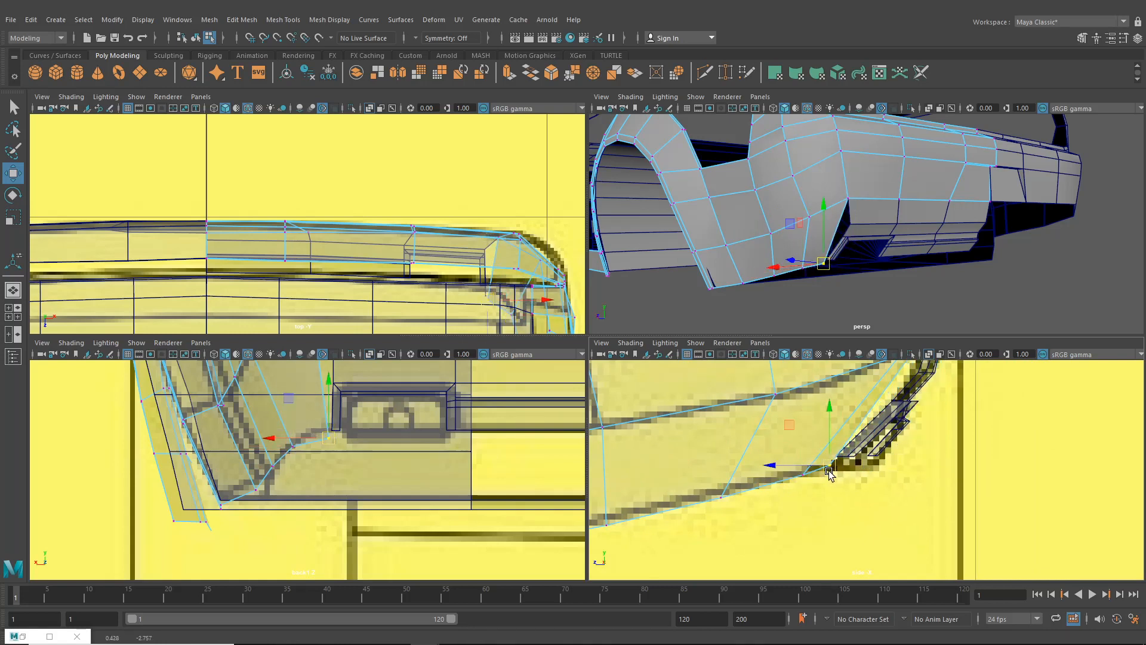
# Insert a horizontal edge loop across the newly extruded lower panel, about midway between its top and bottom edges, with Multi-Cut
pyautogui.keyDown('alt'); pyautogui.moveTo(829, 296); pyautogui.dragTo(817, 249); pyautogui.keyUp('alt')
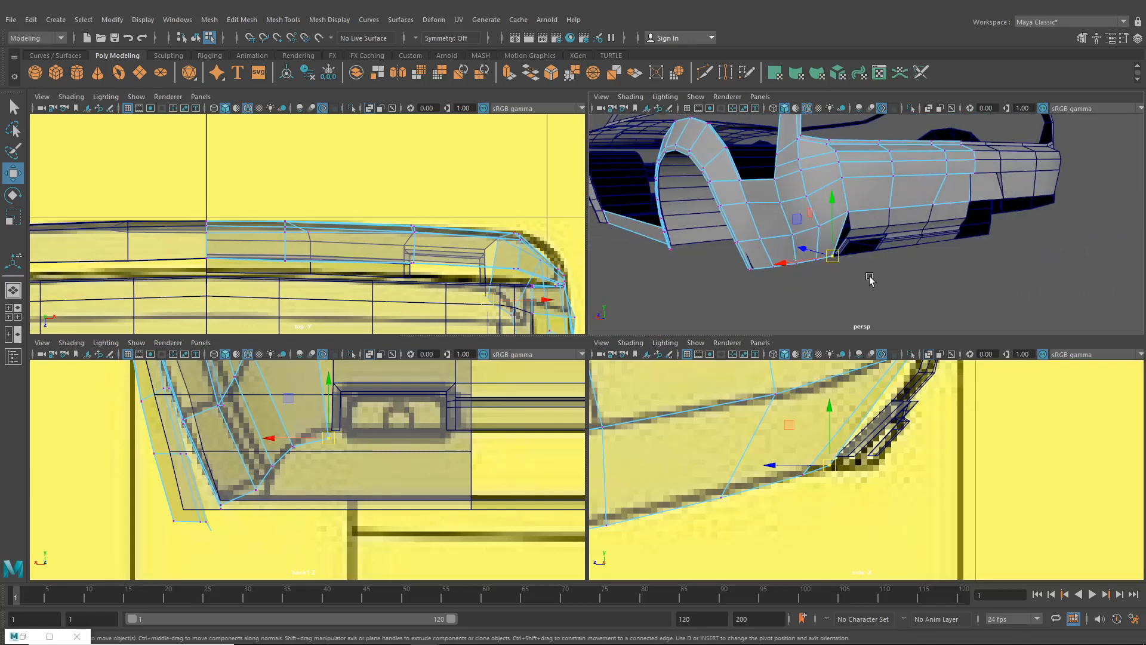
pyautogui.press('space')
pyautogui.keyDown('alt'); pyautogui.moveTo(814, 323); pyautogui.dragTo(584, 376); pyautogui.keyUp('alt')
pyautogui.keyDown('alt'); pyautogui.moveTo(648, 414); pyautogui.dragTo(647, 332); pyautogui.keyUp('alt')
pyautogui.moveTo(645, 303); pyautogui.dragTo(612, 319, button='right')
pyautogui.click(625, 351)
pyautogui.moveTo(624, 351)
pyautogui.keyDown('alt'); pyautogui.mouseDown()
pyautogui.moveTo(613, 375)
pyautogui.moveTo(543, 369)
pyautogui.moveTo(576, 378)
pyautogui.moveTo(609, 368)
pyautogui.mouseUp(); pyautogui.keyUp('alt')
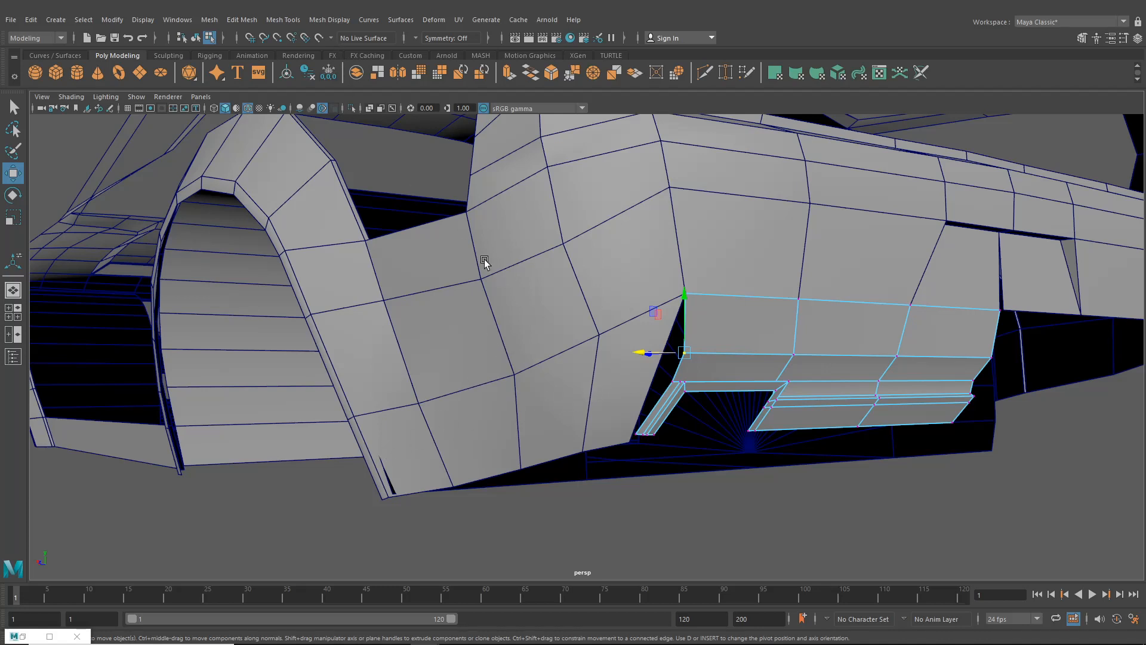
pyautogui.click(548, 364)
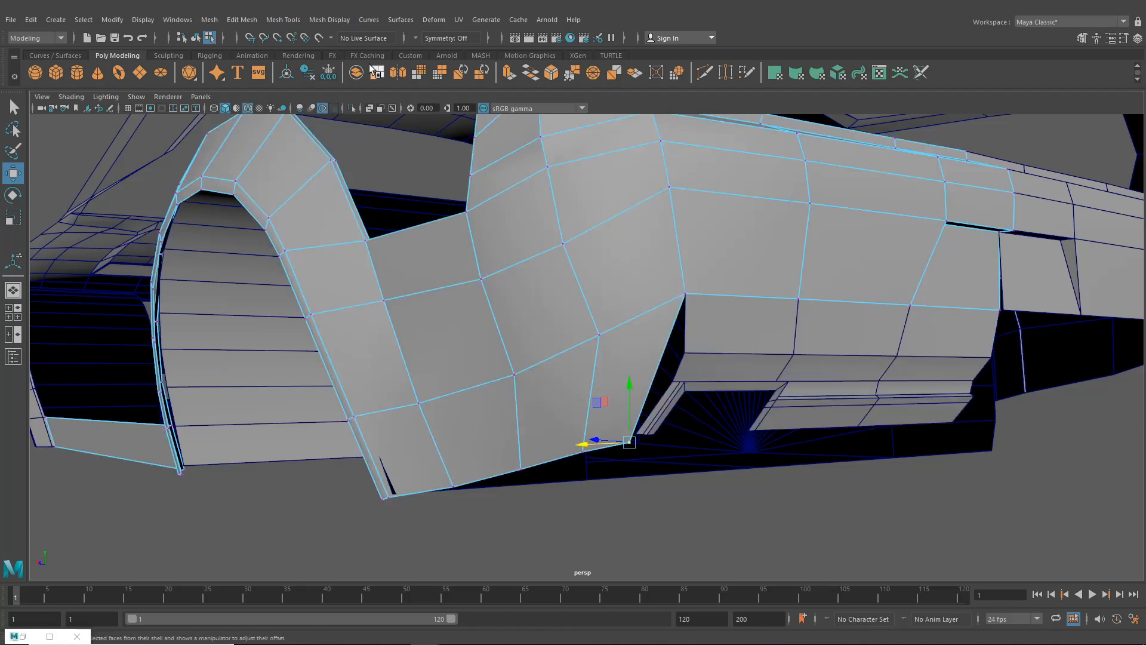
pyautogui.click(705, 72)
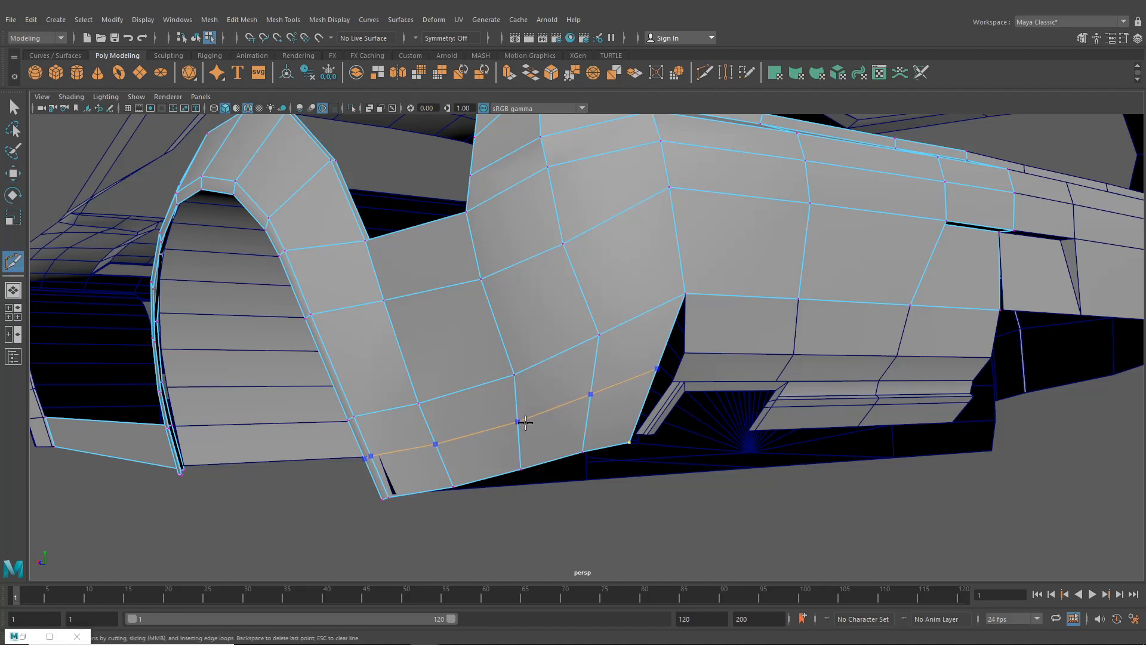
pyautogui.keyDown('ctrl'); pyautogui.click(526, 423); pyautogui.keyUp('ctrl')
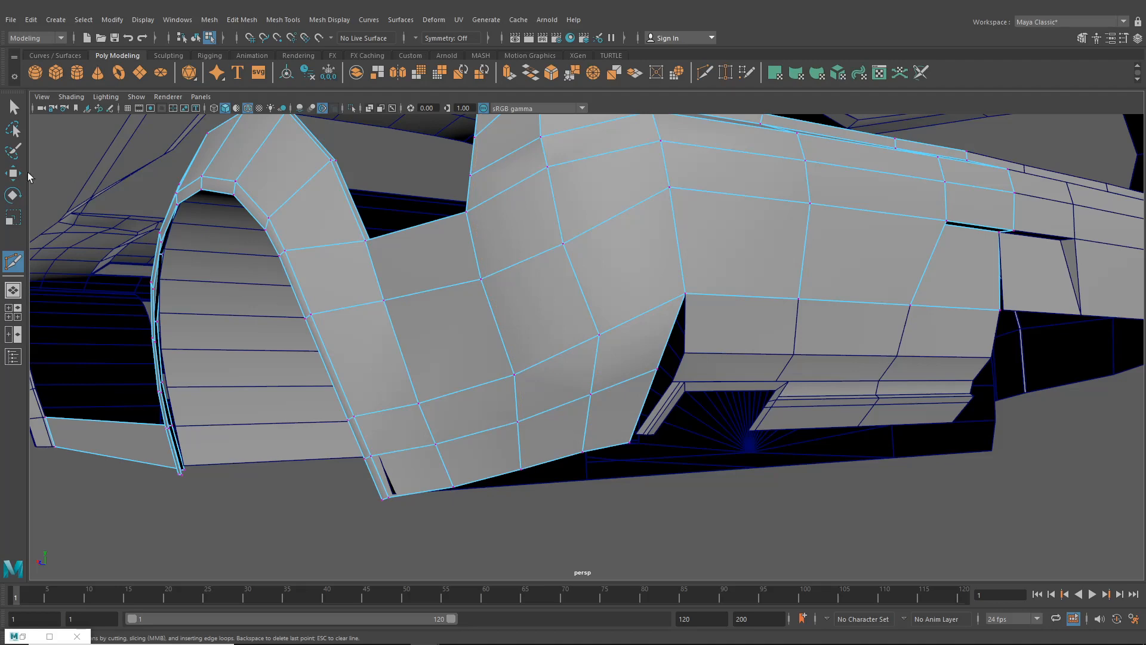
# Select the full row of vertices on the lower panel's new edge loop and shift it along Z
pyautogui.press('w')
pyautogui.keyDown('alt'); pyautogui.moveTo(378, 478); pyautogui.dragTo(433, 477); pyautogui.keyUp('alt')
pyautogui.moveTo(300, 449); pyautogui.dragTo(357, 470)
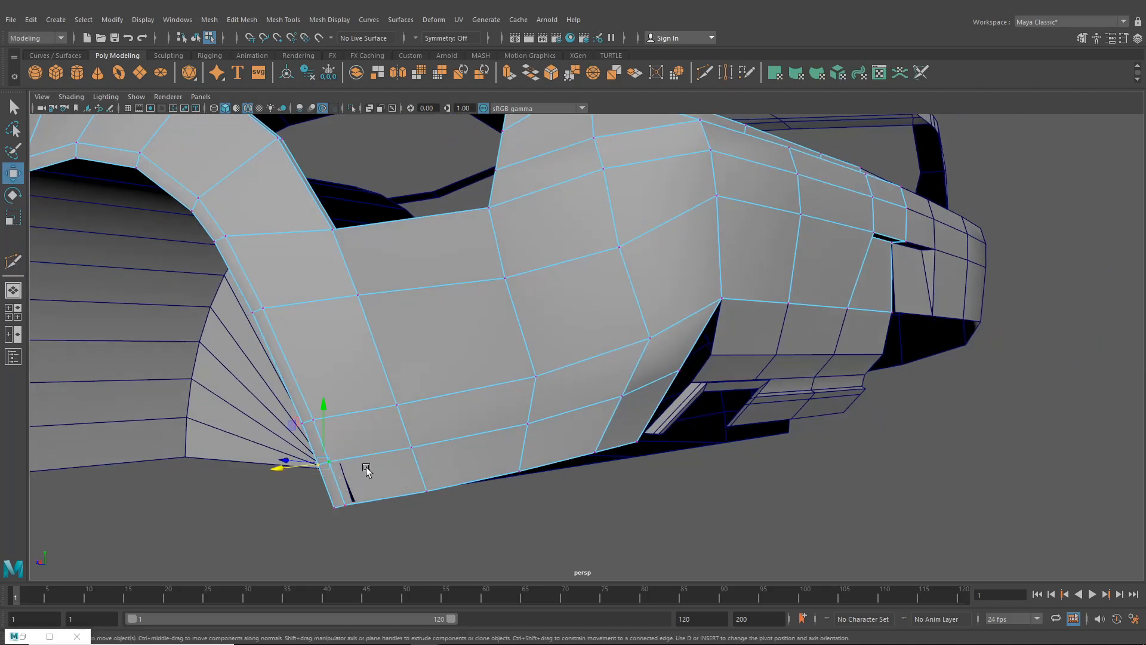
pyautogui.keyDown('shift'); pyautogui.moveTo(386, 433); pyautogui.dragTo(428, 457); pyautogui.keyUp('shift')
pyautogui.keyDown('shift'); pyautogui.click(524, 424); pyautogui.keyUp('shift')
pyautogui.keyDown('shift'); pyautogui.click(620, 397); pyautogui.keyUp('shift')
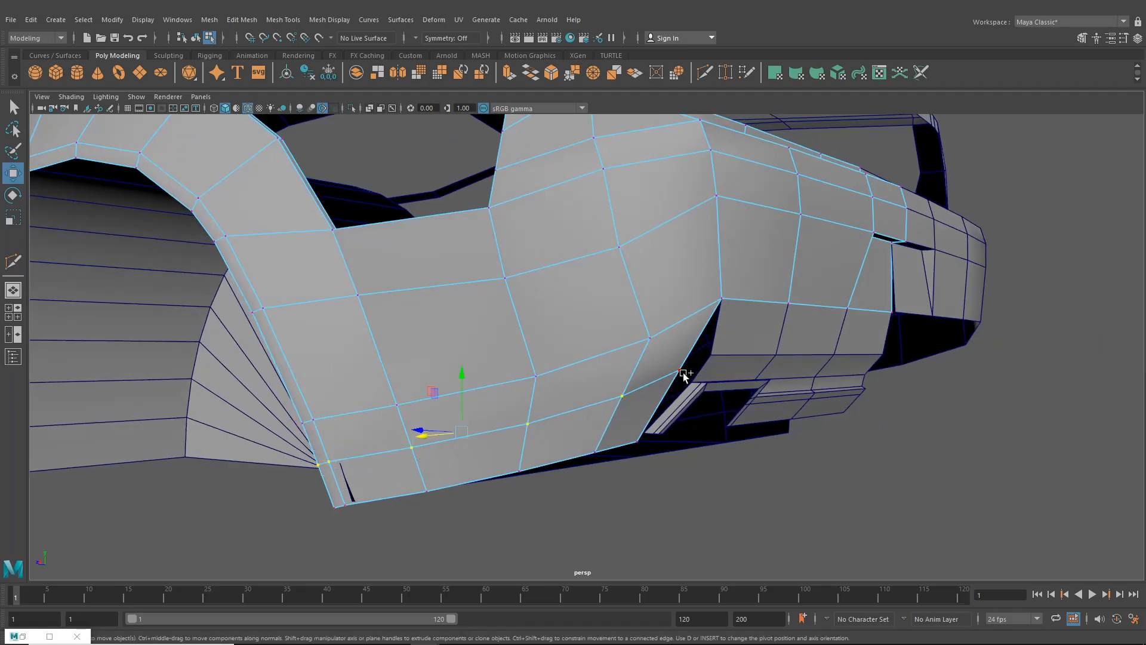
pyautogui.keyDown('shift'); pyautogui.click(683, 374); pyautogui.keyUp('shift')
pyautogui.keyDown('alt'); pyautogui.moveTo(687, 388); pyautogui.dragTo(640, 392); pyautogui.keyUp('alt')
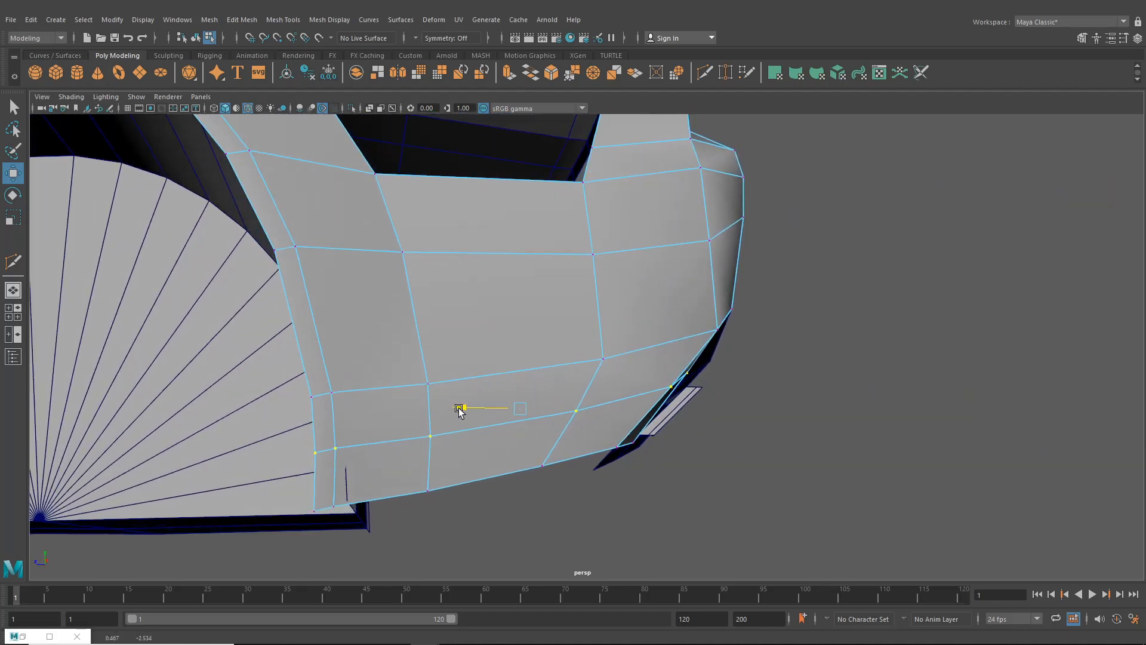
# Examine the lower panel against the side view and check the gap between its loop's end vertex and the exhaust piece
pyautogui.click(9, 317)
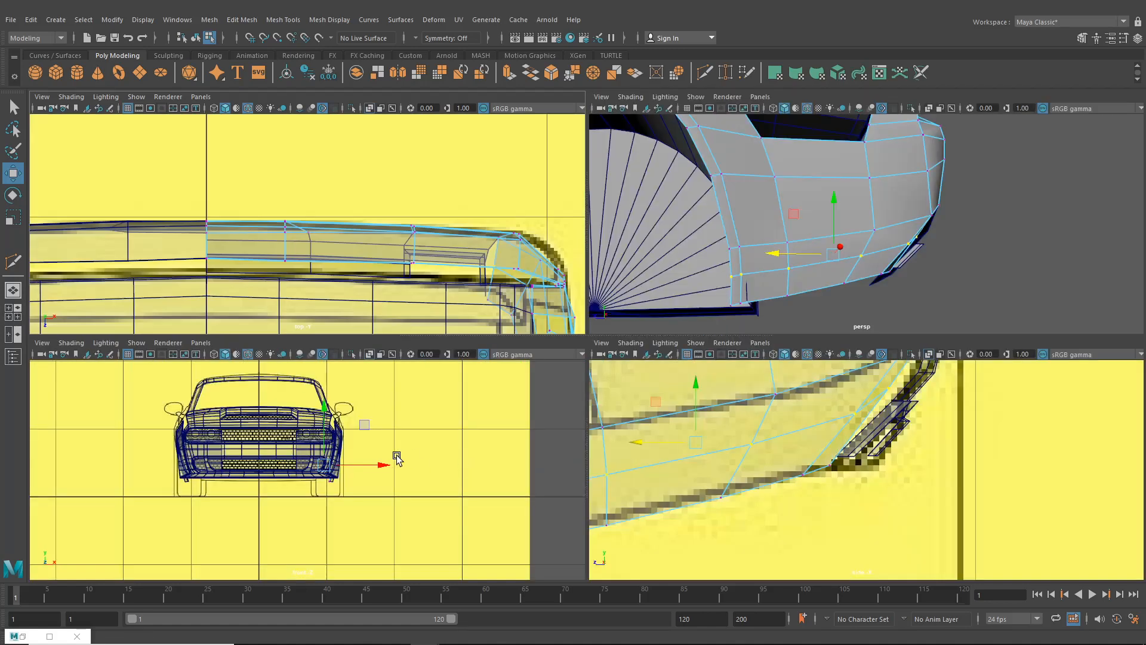
pyautogui.scroll(-10, 780, 469)
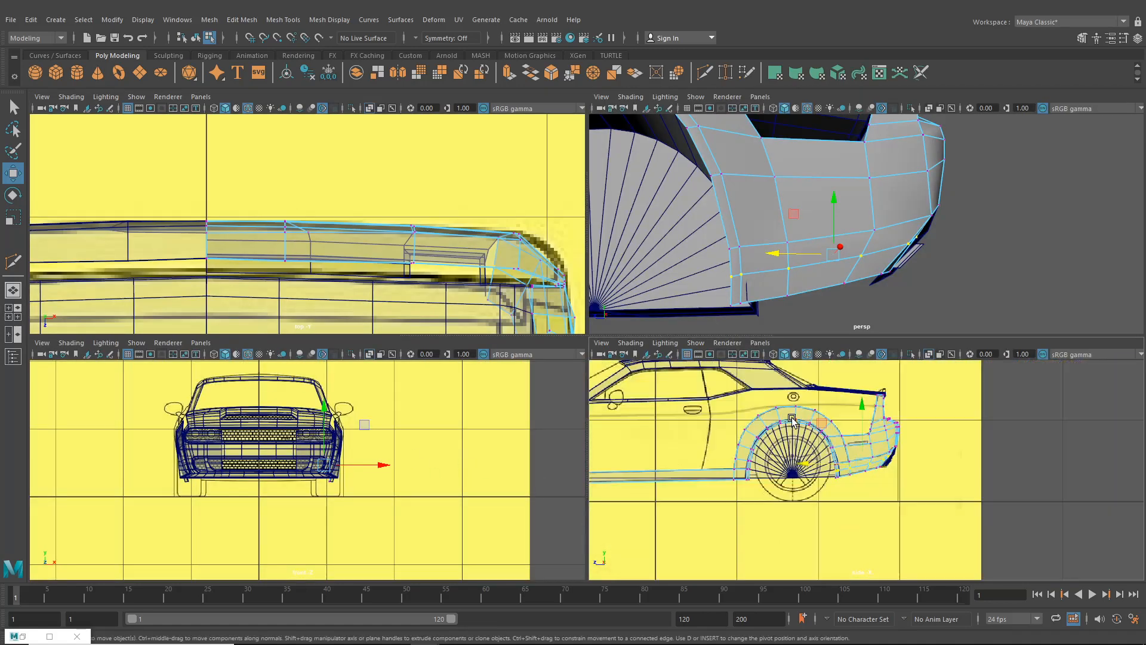
pyautogui.scroll(1, 816, 451)
pyautogui.keyDown('alt'); pyautogui.moveTo(813, 270); pyautogui.dragTo(689, 294); pyautogui.keyUp('alt')
pyautogui.scroll(4, 689, 294)
pyautogui.press('space')
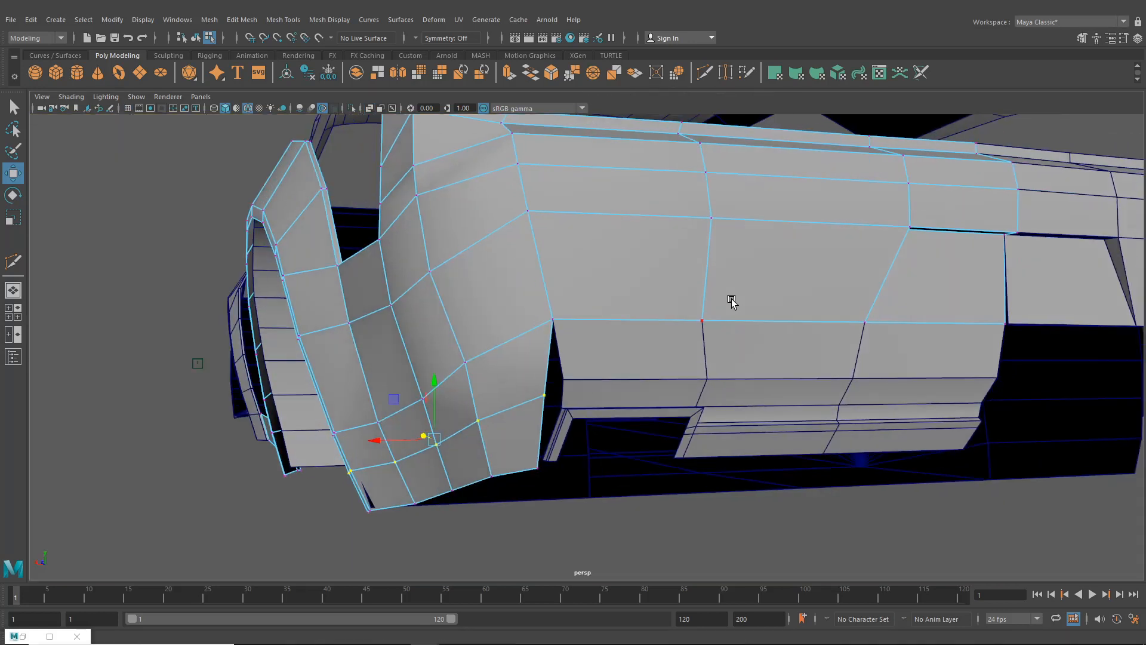
pyautogui.click(555, 390)
pyautogui.keyDown('alt'); pyautogui.moveTo(556, 392); pyautogui.dragTo(594, 403); pyautogui.keyUp('alt')
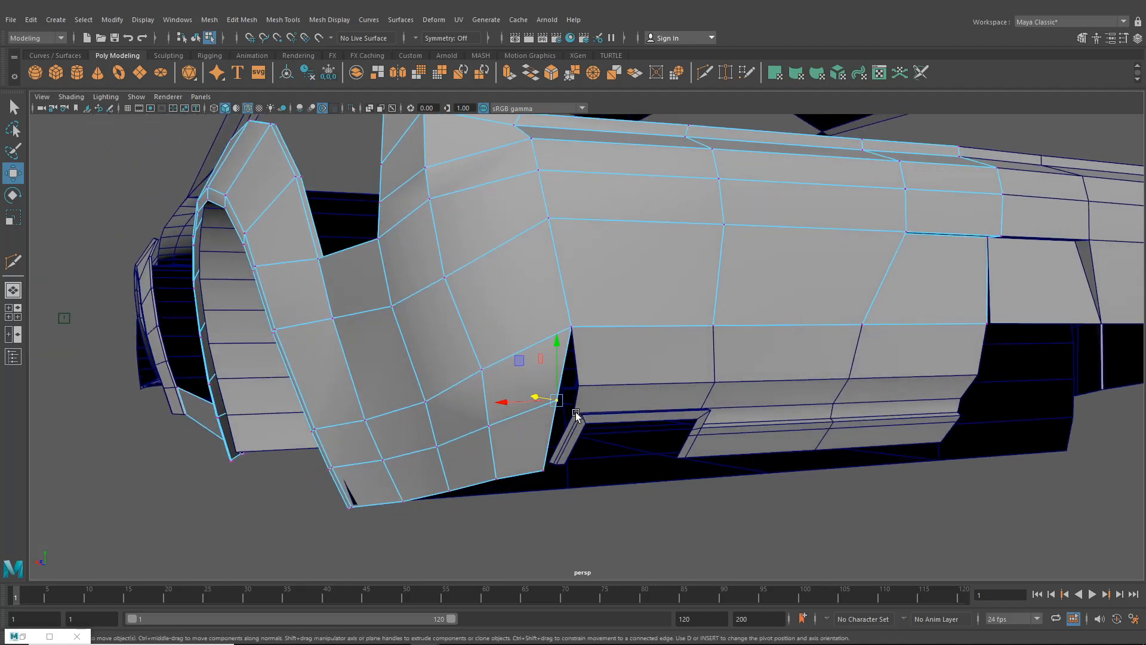
# Try to delete the new loop's last edge segment beside the exhaust frame and recut it from the adjacent vertex with Multi-Cut
pyautogui.moveTo(515, 392); pyautogui.dragTo(515, 281, button='right')
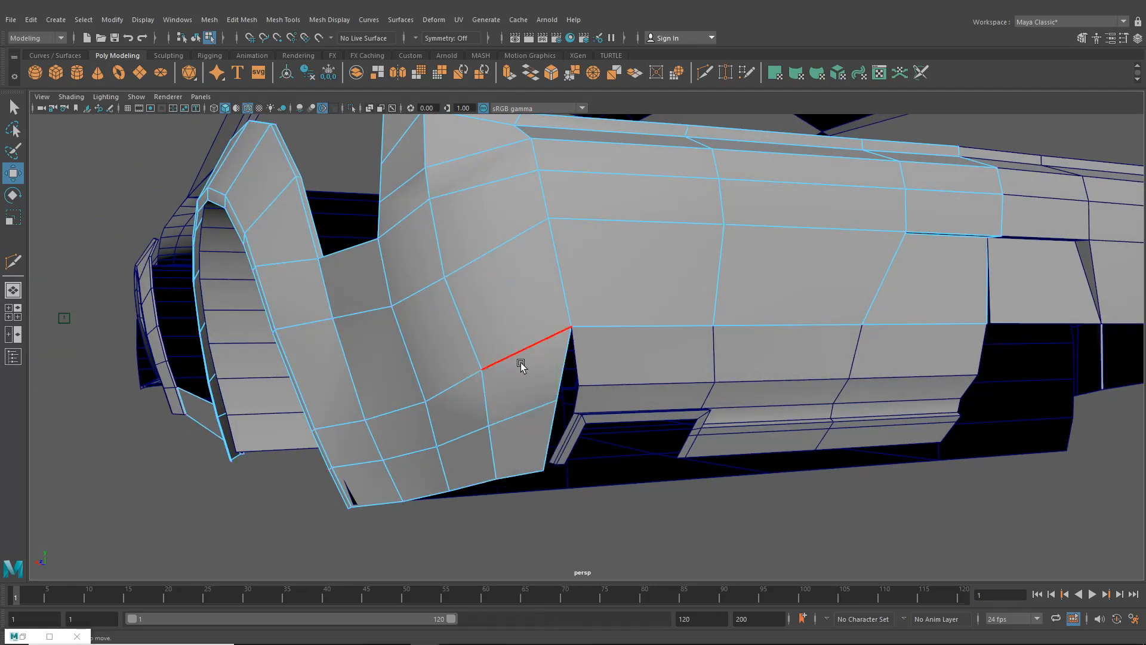
pyautogui.click(525, 416)
pyautogui.press('Delete')
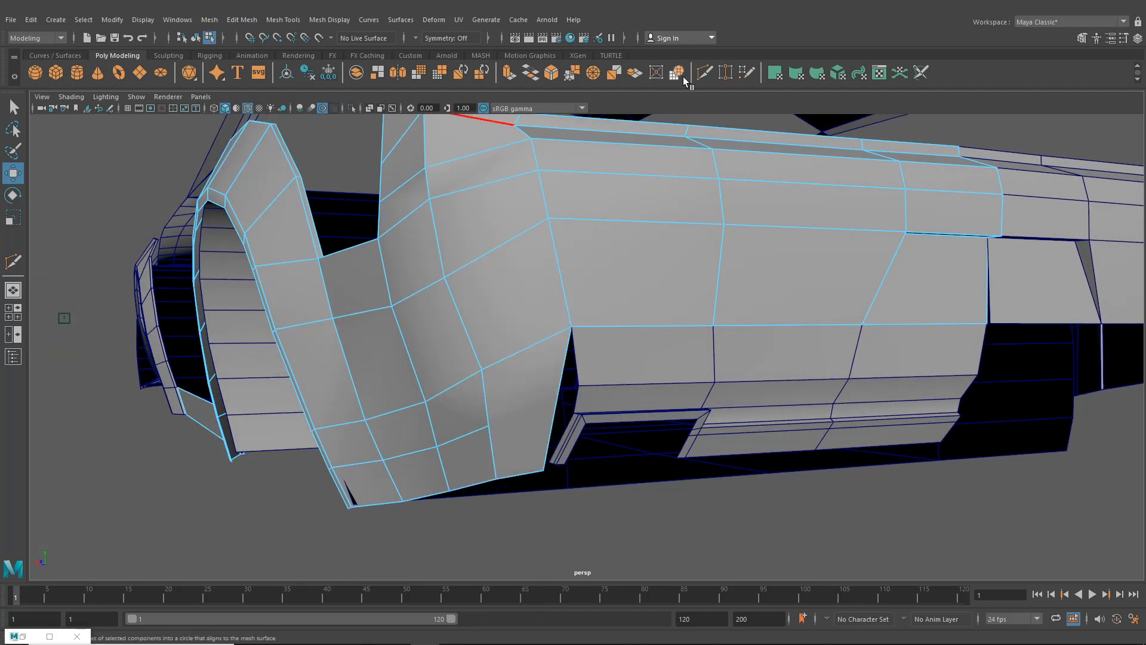
pyautogui.click(705, 75)
pyautogui.click(489, 426)
pyautogui.press('Escape')
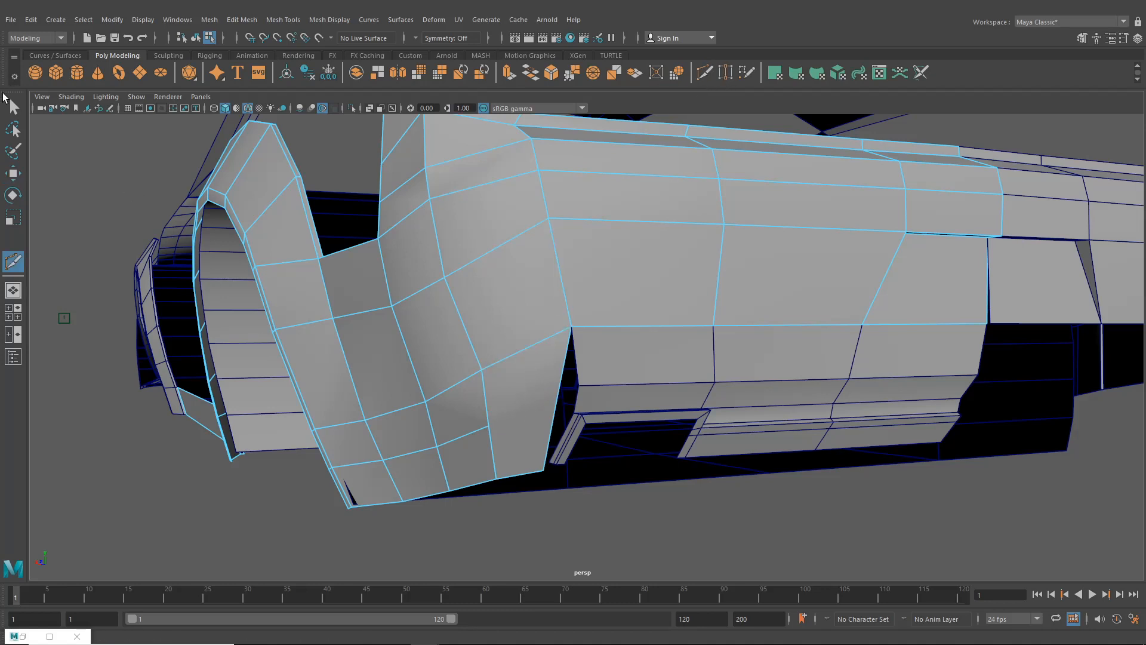
pyautogui.press('q')
pyautogui.moveTo(422, 289); pyautogui.dragTo(376, 290, button='right')
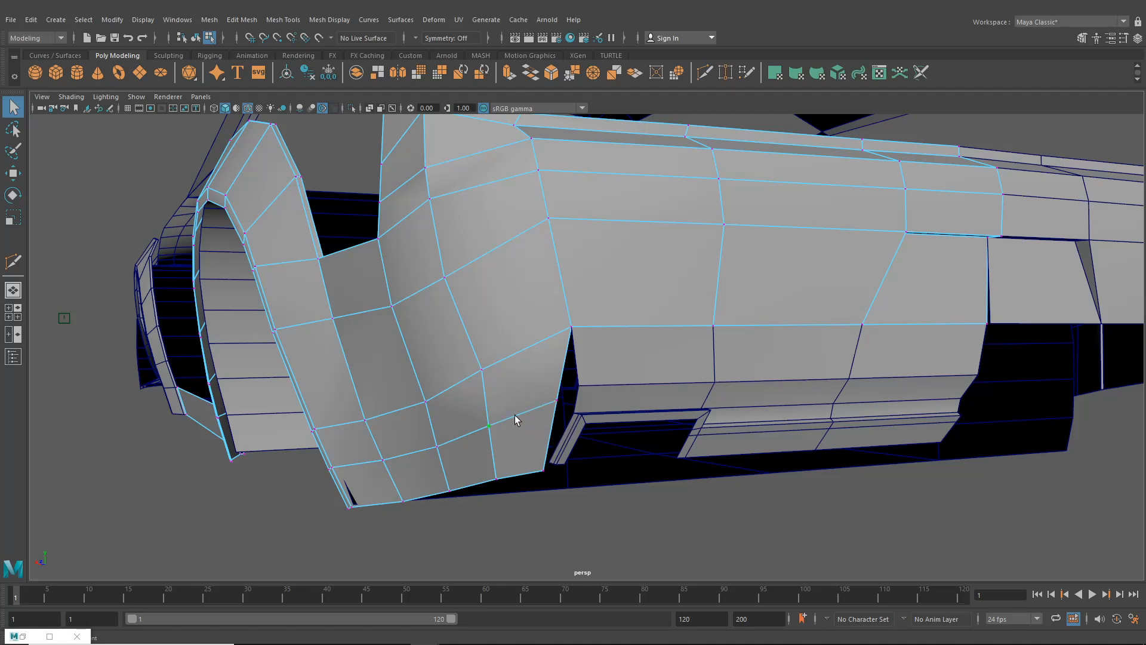
# Delete the lower panel loop's last edge segment and recut edges from its end vertex to the panel's border beside the exhaust frame with Multi-Cut
pyautogui.moveTo(501, 307); pyautogui.dragTo(504, 270, button='right')
pyautogui.press('w')
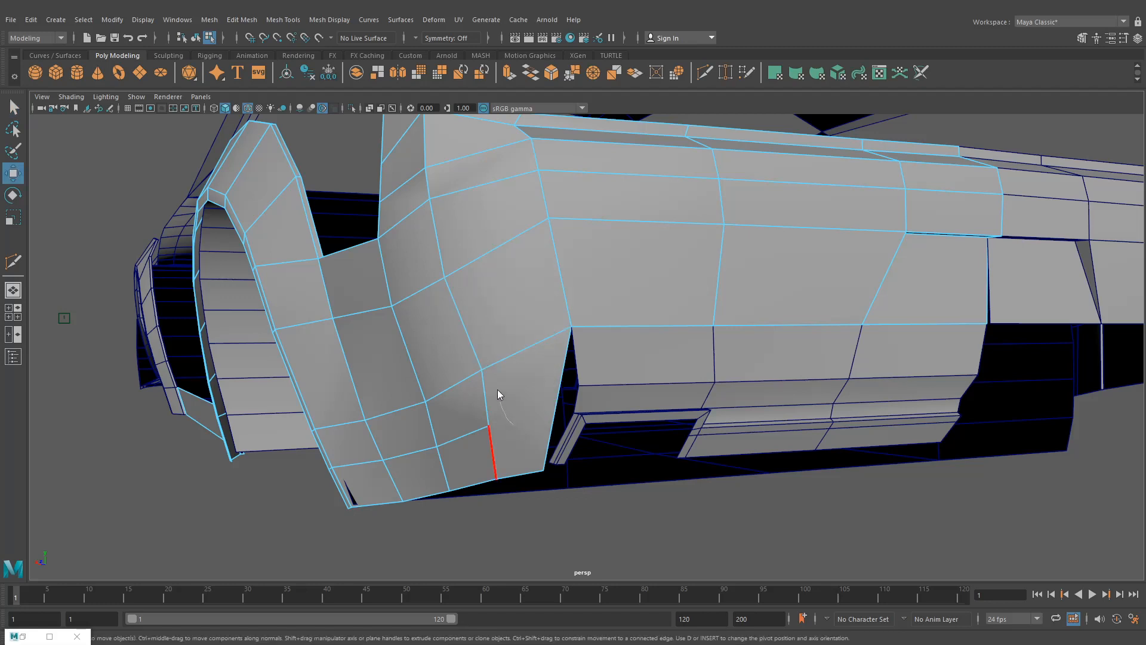
pyautogui.moveTo(507, 302); pyautogui.dragTo(457, 302, button='right')
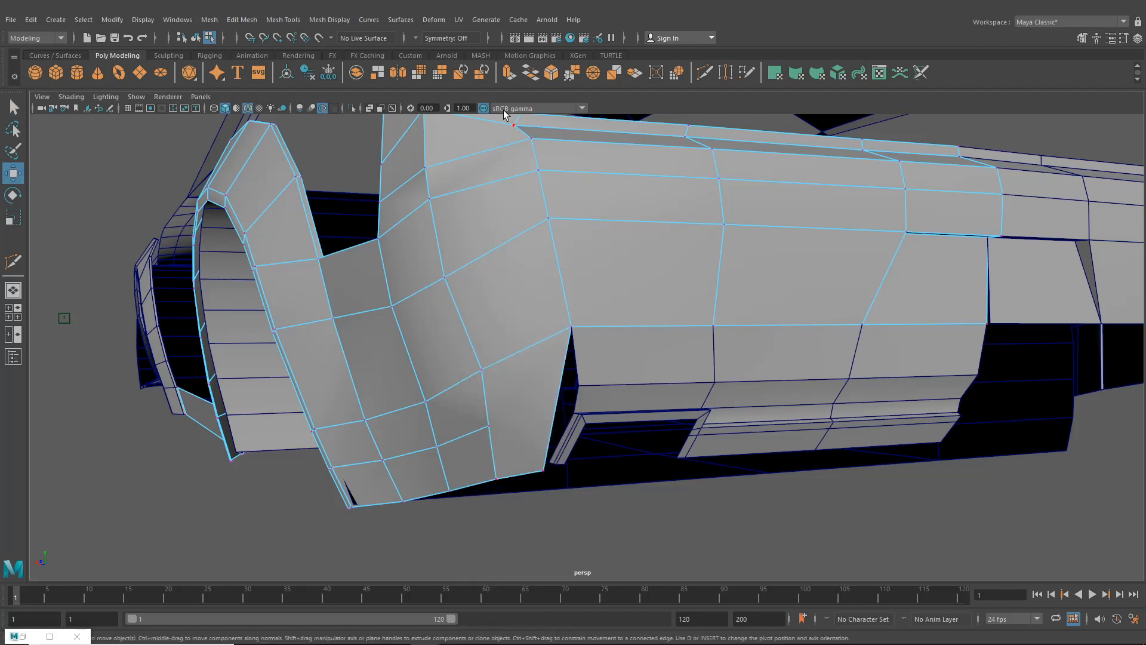
pyautogui.click(702, 77)
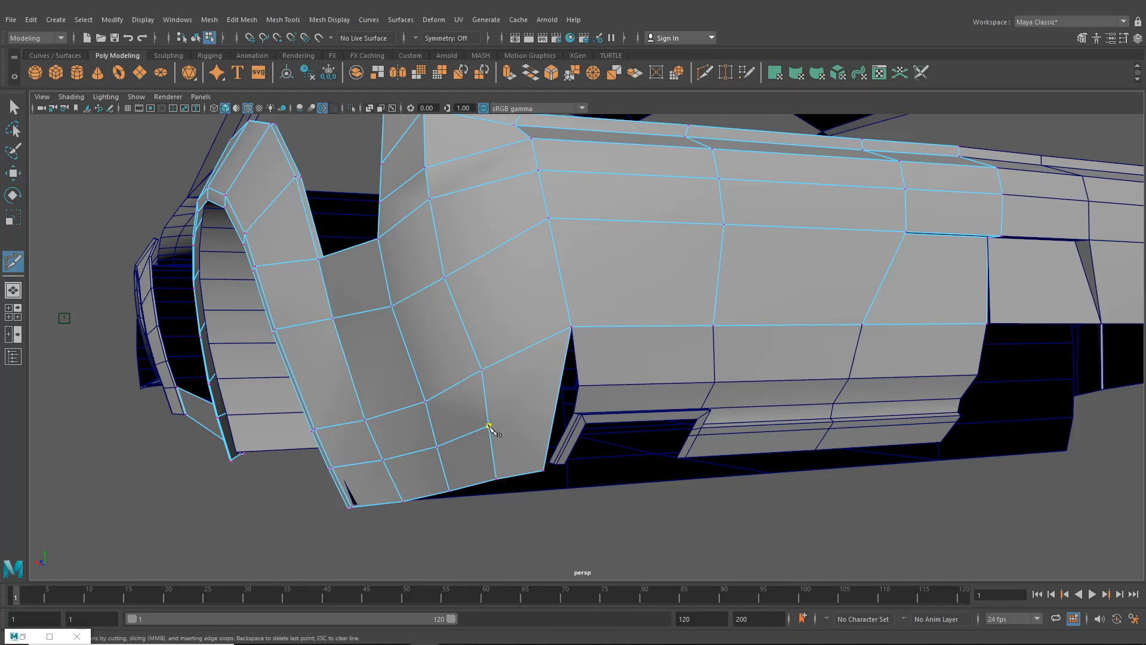
pyautogui.click(562, 387)
pyautogui.click(489, 425)
pyautogui.press('Return')
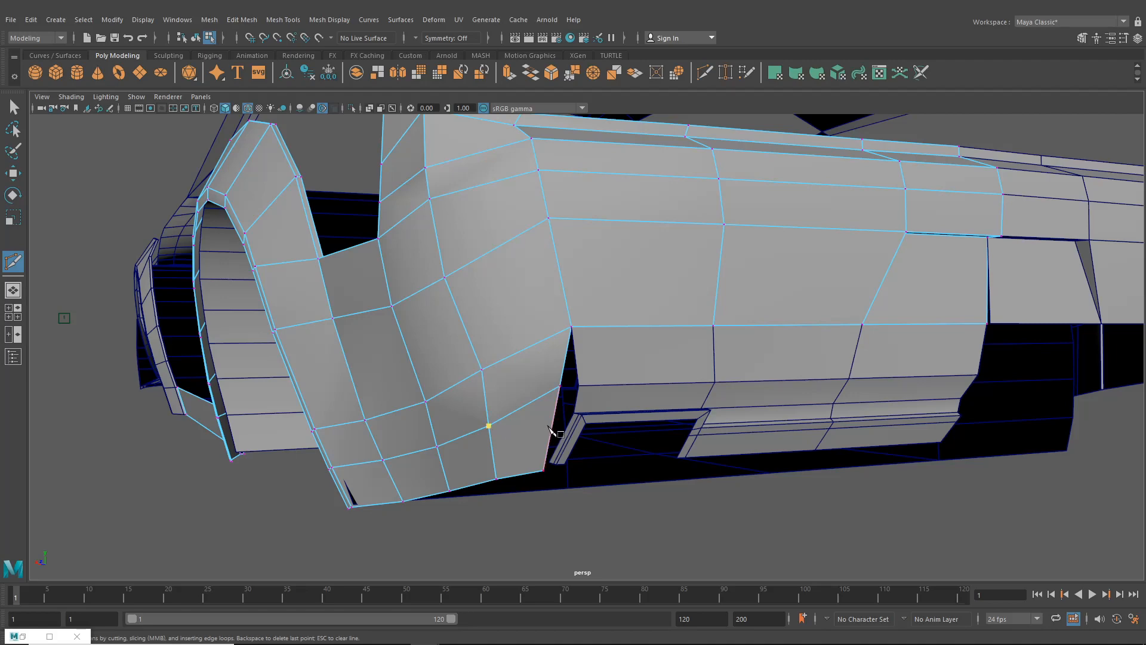
pyautogui.click(559, 415)
pyautogui.press('Return')
# Snap the lower panel's border vertices, including the bottom corner, onto the adjoining rear piece and exhaust frame vertices
pyautogui.click(13, 175)
pyautogui.moveTo(477, 360)
pyautogui.keyDown('alt'); pyautogui.mouseDown()
pyautogui.moveTo(558, 366)
pyautogui.moveTo(475, 354)
pyautogui.mouseUp(); pyautogui.keyUp('alt')
pyautogui.click(559, 375)
pyautogui.press('v')
pyautogui.moveTo(561, 380); pyautogui.dragTo(573, 403)
pyautogui.click(554, 403)
pyautogui.press('v')
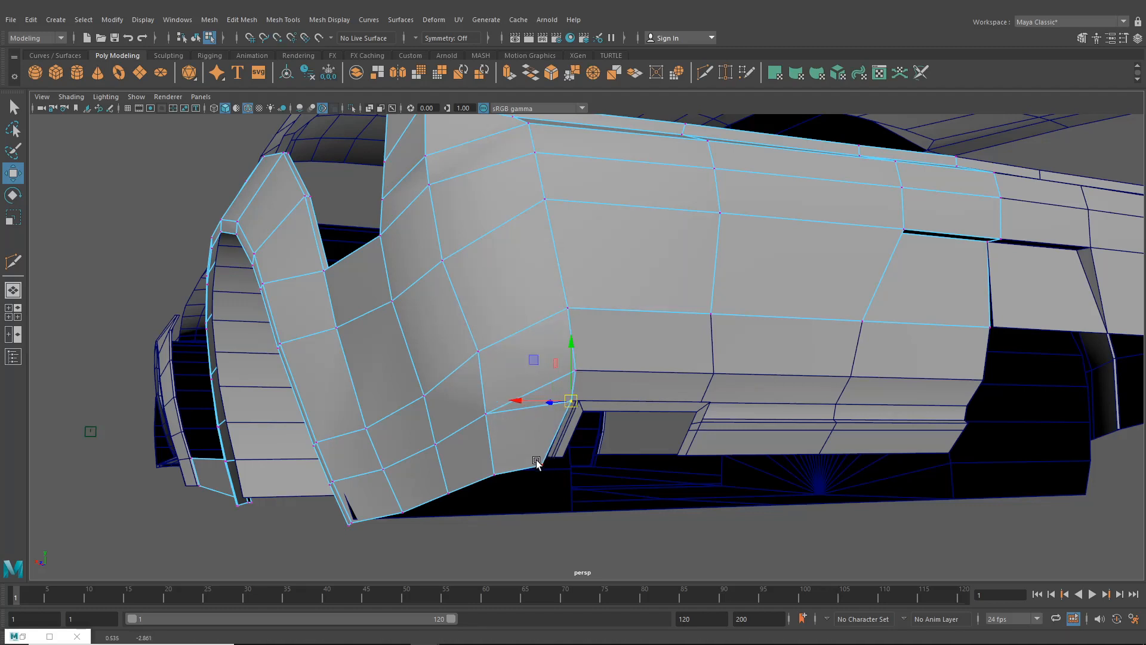
pyautogui.click(543, 466)
pyautogui.press('v')
pyautogui.moveTo(545, 467); pyautogui.dragTo(615, 353)
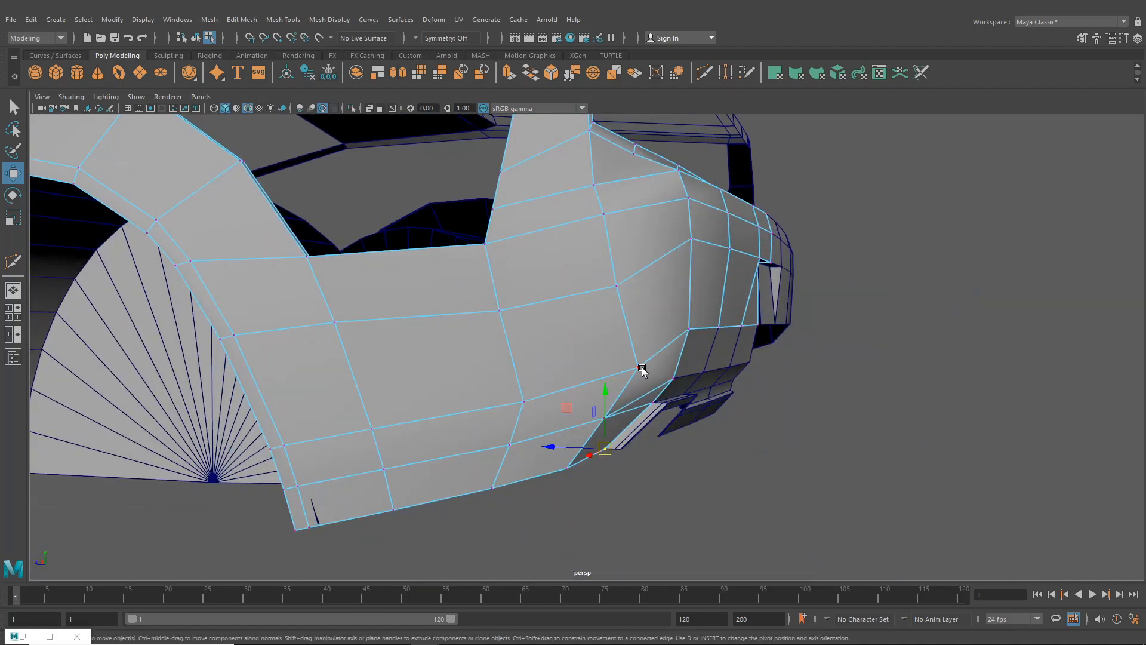
# Move two vertices of the rear bumper's side panel in the side view onto the blueprint's lower crease line
pyautogui.click(13, 312)
pyautogui.scroll(3, 812, 463)
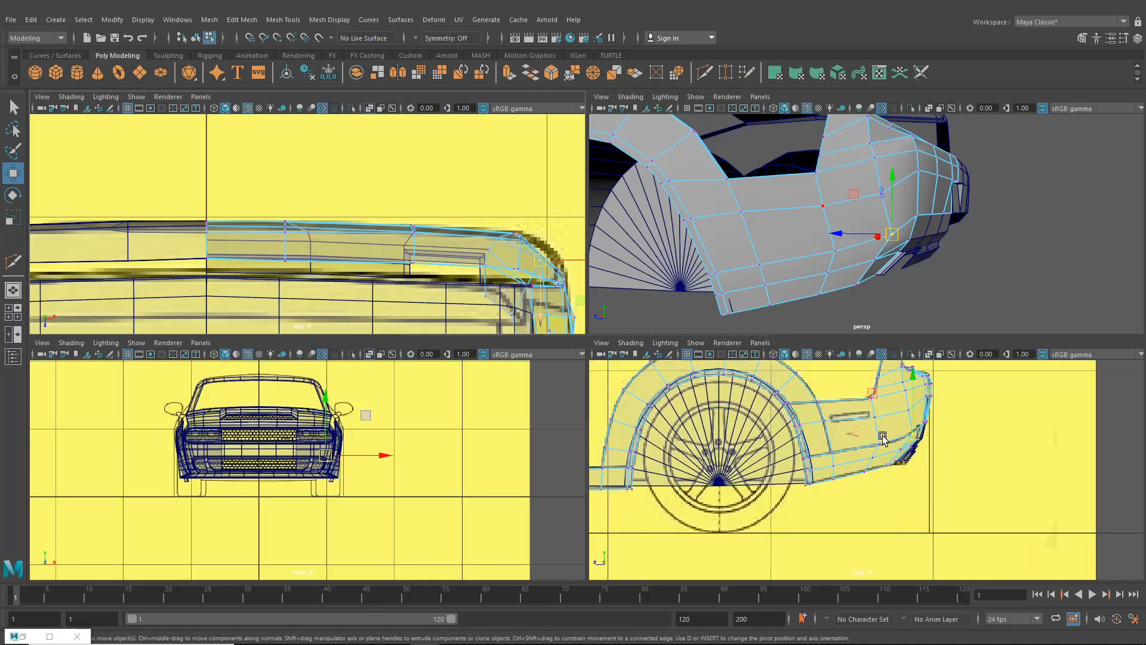
pyautogui.scroll(5, 848, 471)
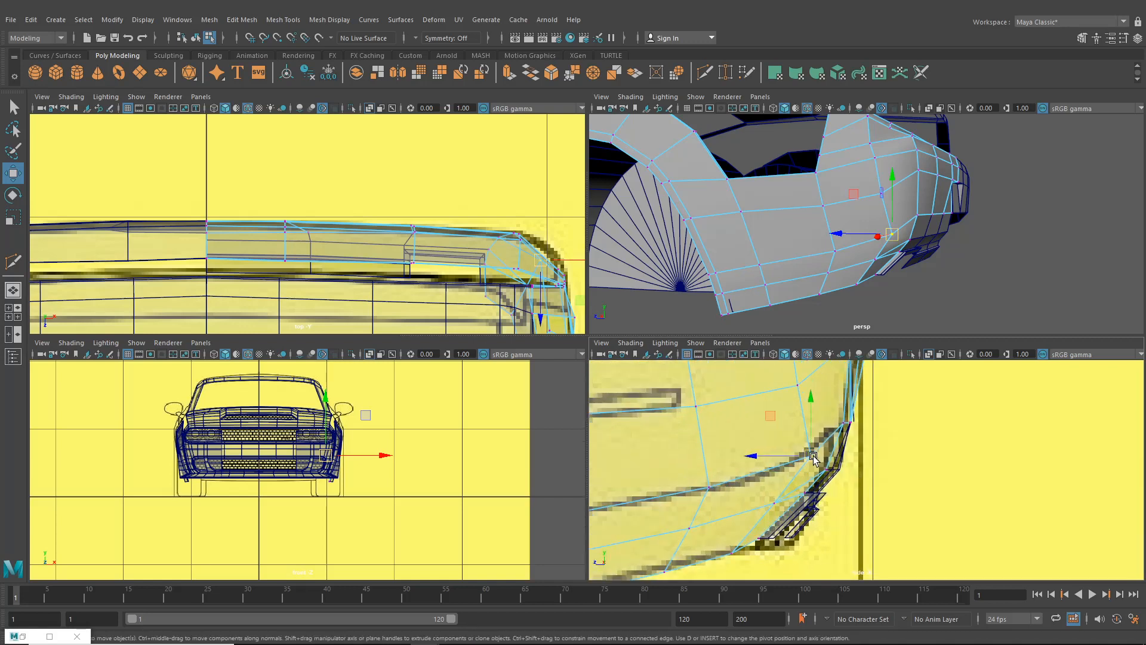
pyautogui.moveTo(814, 458); pyautogui.dragTo(797, 464)
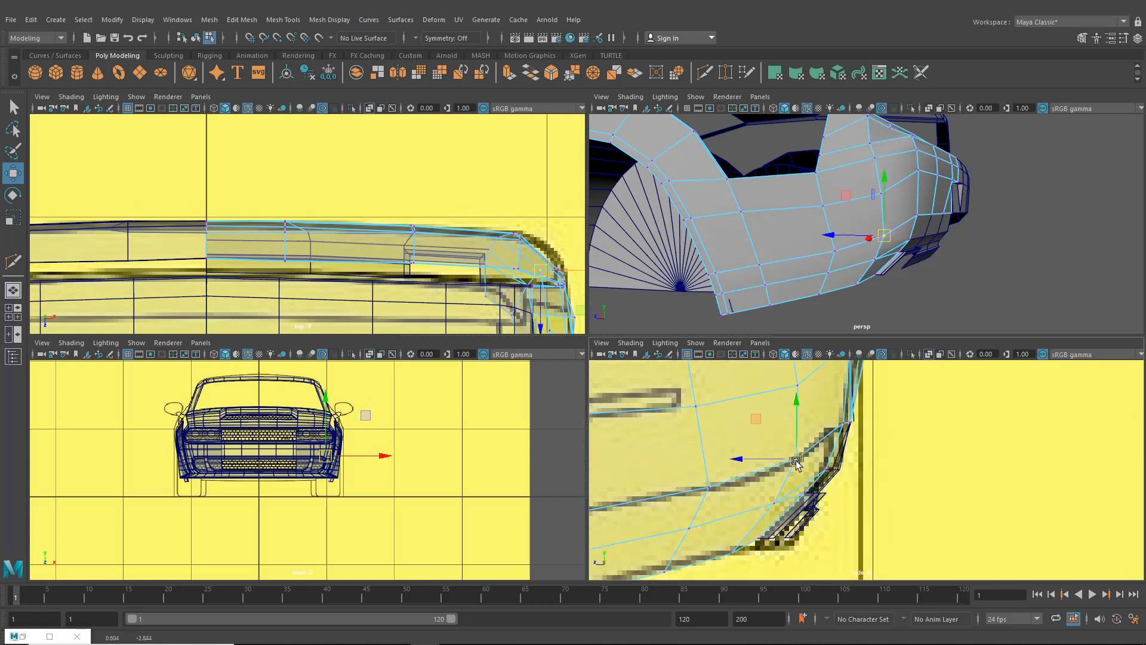
pyautogui.keyDown('alt'); pyautogui.moveTo(709, 470); pyautogui.dragTo(727, 467, button='middle'); pyautogui.keyUp('alt')
pyautogui.moveTo(709, 465); pyautogui.dragTo(712, 488)
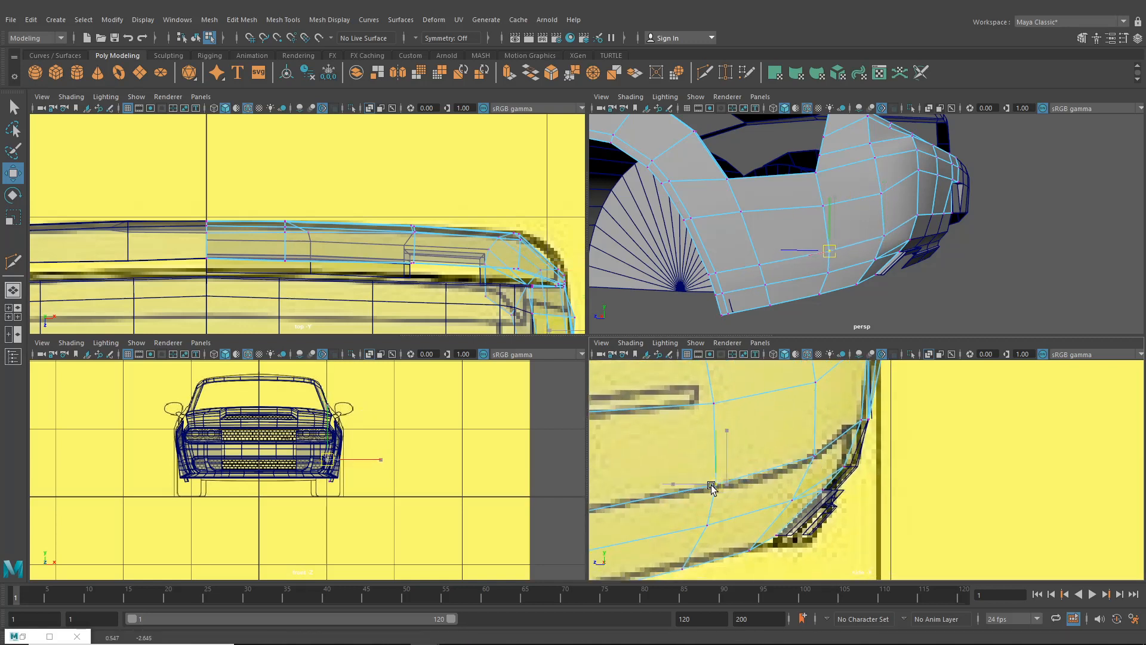
pyautogui.keyDown('alt'); pyautogui.moveTo(734, 490); pyautogui.dragTo(786, 553, button='middle'); pyautogui.keyUp('alt')
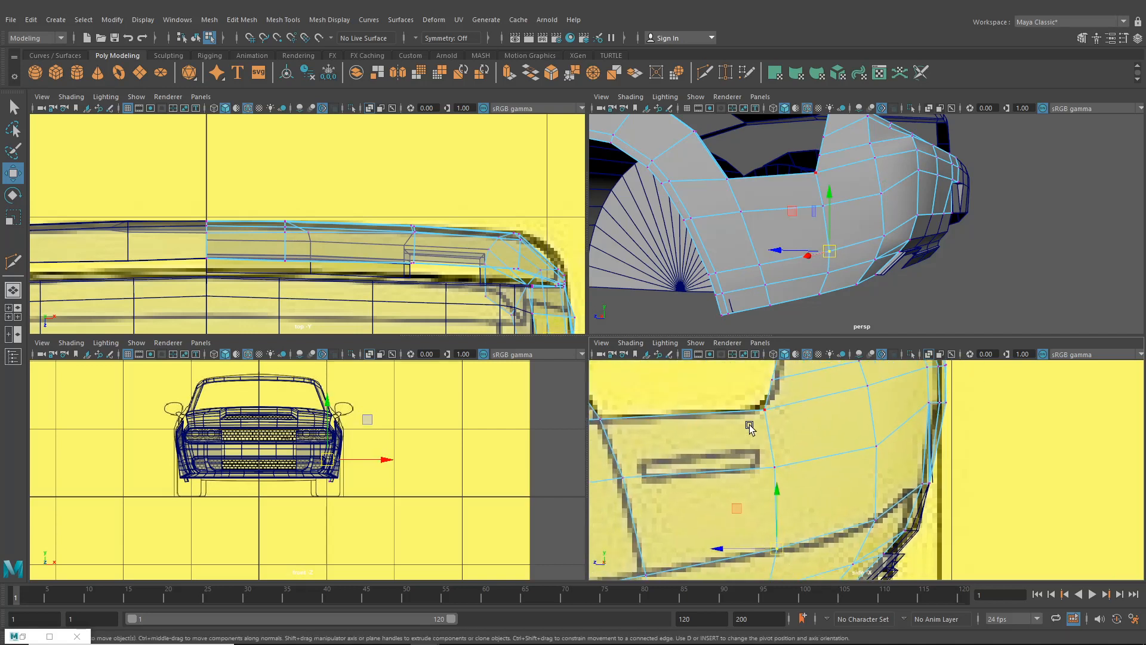
pyautogui.keyDown('alt'); pyautogui.moveTo(806, 502); pyautogui.dragTo(808, 464, button='middle'); pyautogui.keyUp('alt')
pyautogui.keyDown('alt'); pyautogui.moveTo(773, 563); pyautogui.dragTo(791, 510, button='middle'); pyautogui.keyUp('alt')
pyautogui.moveTo(786, 460)
pyautogui.keyDown('alt'); pyautogui.mouseDown(button='middle')
pyautogui.moveTo(716, 481)
pyautogui.moveTo(741, 488)
pyautogui.mouseUp(button='middle'); pyautogui.keyUp('alt')
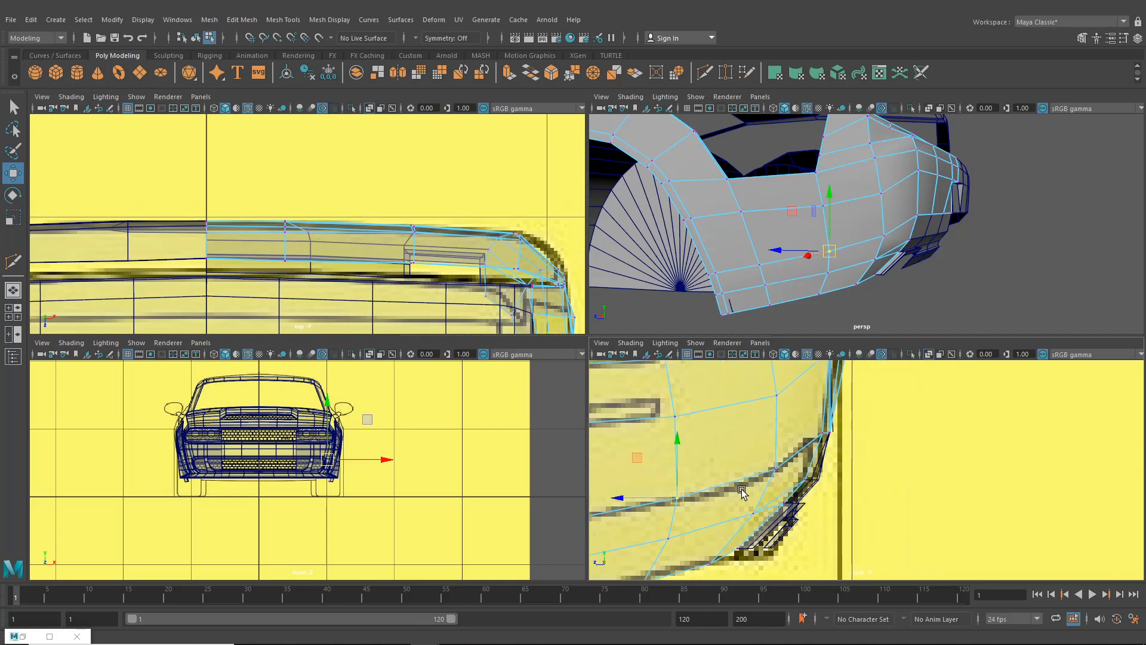
pyautogui.keyDown('alt'); pyautogui.moveTo(785, 424); pyautogui.dragTo(784, 488, button='middle'); pyautogui.keyUp('alt')
# Reposition the vertices above the crease near the rear corner in the side view to smooth the vertical edge's curve
pyautogui.click(776, 460)
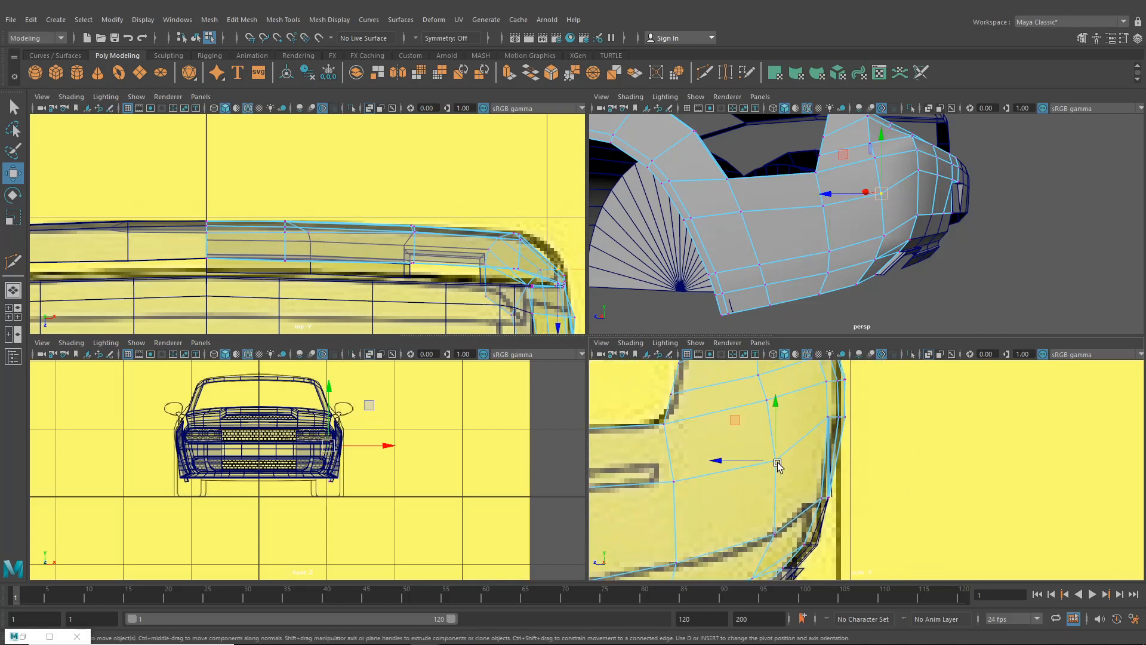
pyautogui.moveTo(776, 460); pyautogui.dragTo(773, 460)
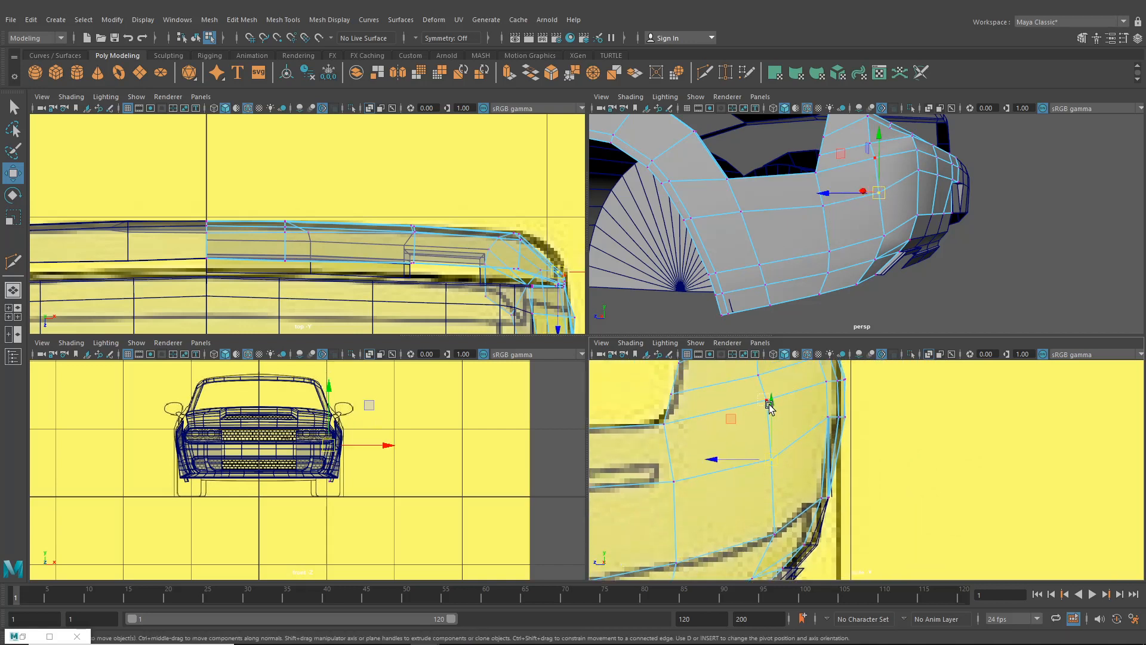
pyautogui.click(767, 401)
pyautogui.keyDown('alt'); pyautogui.moveTo(785, 413); pyautogui.dragTo(796, 465, button='middle'); pyautogui.keyUp('alt')
pyautogui.keyDown('shift'); pyautogui.click(764, 426); pyautogui.keyUp('shift')
pyautogui.moveTo(762, 428); pyautogui.dragTo(778, 450)
pyautogui.keyDown('alt'); pyautogui.moveTo(778, 450); pyautogui.dragTo(784, 409, button='middle'); pyautogui.keyUp('alt')
# Leave component editing and examine the rear bumper and the whole car body from the rear, side and front
pyautogui.keyDown('alt'); pyautogui.moveTo(809, 299); pyautogui.dragTo(841, 261); pyautogui.keyUp('alt')
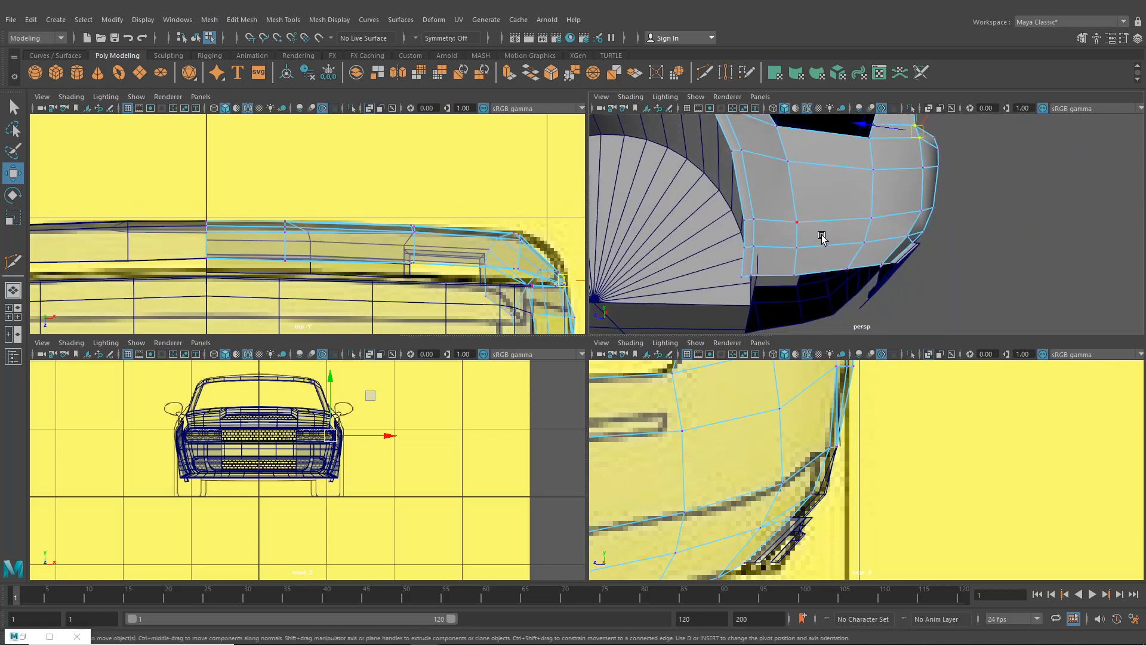
pyautogui.keyDown('alt'); pyautogui.moveTo(823, 237); pyautogui.dragTo(902, 268, button='middle'); pyautogui.keyUp('alt')
pyautogui.press('space')
pyautogui.scroll(-4, 834, 312)
pyautogui.keyDown('alt'); pyautogui.moveTo(834, 313); pyautogui.dragTo(402, 248); pyautogui.keyUp('alt')
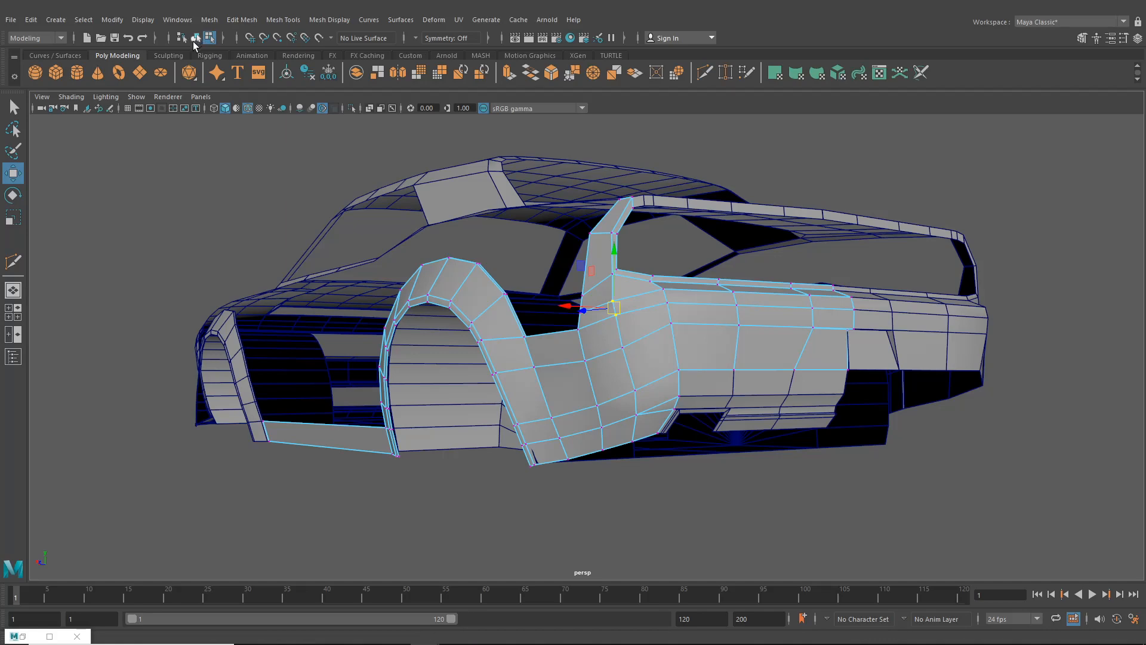
pyautogui.click(194, 40)
pyautogui.keyDown('alt'); pyautogui.moveTo(656, 357); pyautogui.dragTo(760, 411); pyautogui.keyUp('alt')
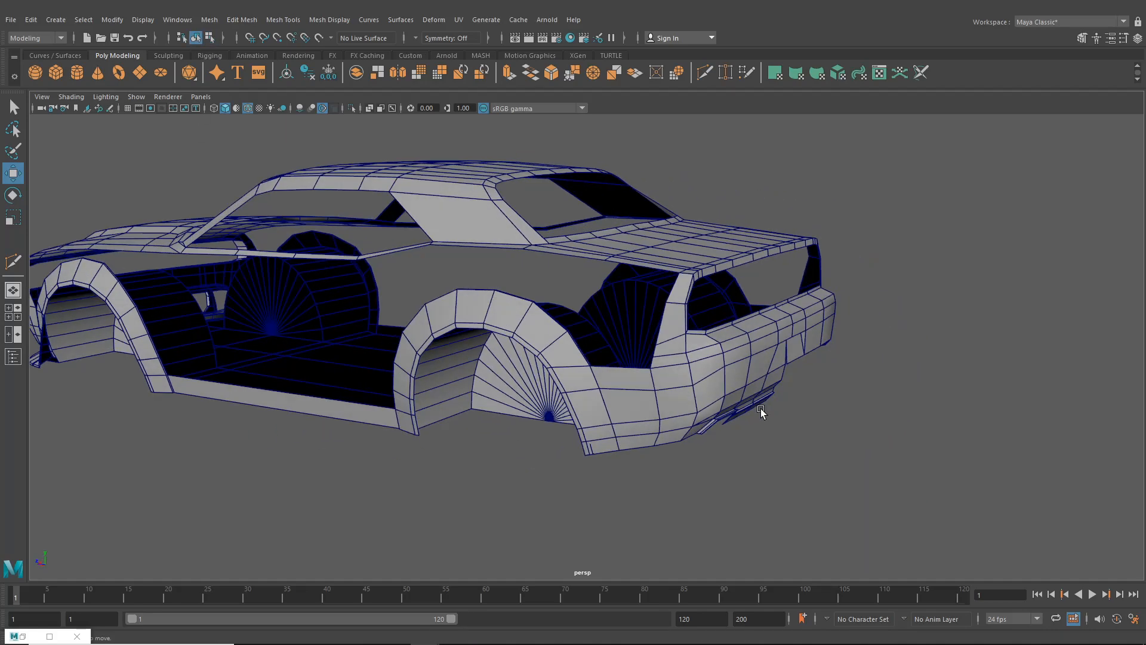
pyautogui.keyDown('alt'); pyautogui.moveTo(813, 350); pyautogui.dragTo(751, 270); pyautogui.keyUp('alt')
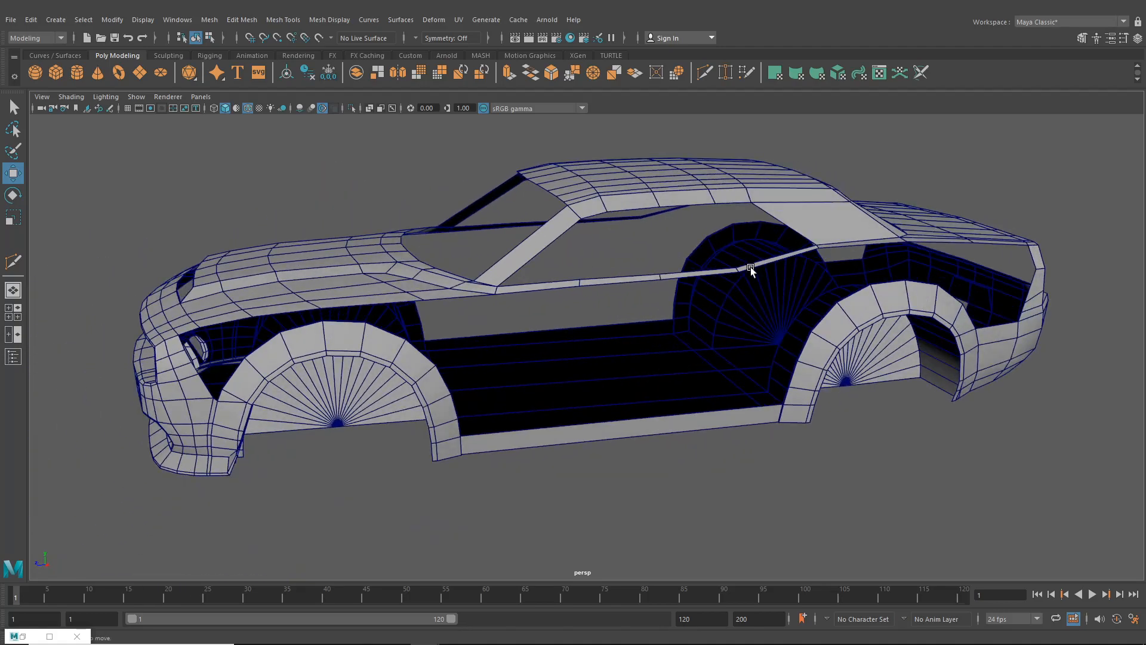
pyautogui.keyDown('alt'); pyautogui.moveTo(569, 417); pyautogui.dragTo(484, 409); pyautogui.keyUp('alt')
pyautogui.keyDown('alt'); pyautogui.moveTo(303, 365); pyautogui.dragTo(151, 330); pyautogui.keyUp('alt')
# Select the front body mesh with the hood, bumper and wheel arch in the enlarged side view
pyautogui.click(13, 312)
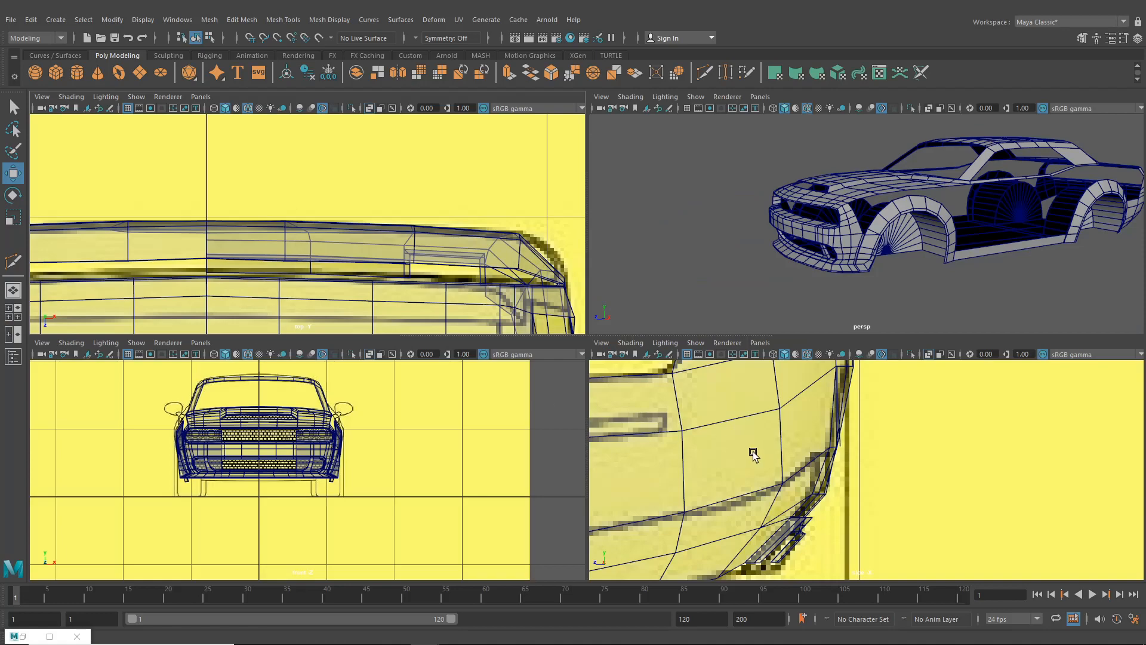
pyautogui.press('space')
pyautogui.keyDown('alt'); pyautogui.moveTo(753, 453); pyautogui.dragTo(586, 443, button='right'); pyautogui.keyUp('alt')
pyautogui.keyDown('alt'); pyautogui.moveTo(268, 405); pyautogui.dragTo(557, 421, button='middle'); pyautogui.keyUp('alt')
pyautogui.keyDown('alt'); pyautogui.moveTo(370, 359); pyautogui.dragTo(422, 345, button='right'); pyautogui.keyUp('alt')
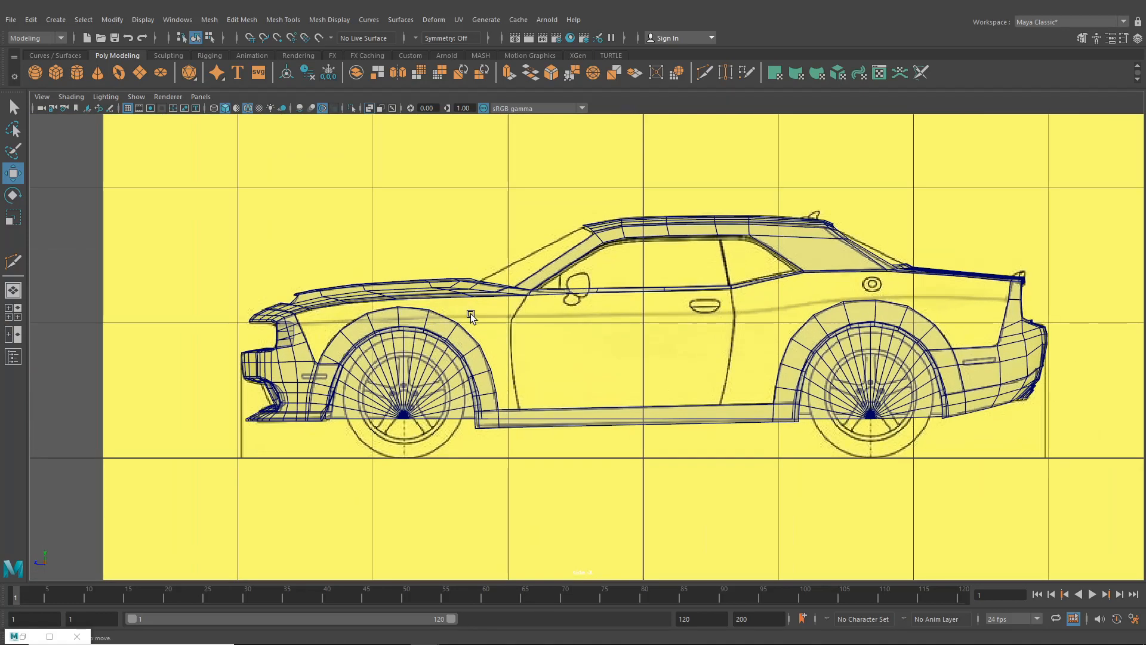
pyautogui.keyDown('alt'); pyautogui.moveTo(408, 326); pyautogui.dragTo(636, 356, button='middle'); pyautogui.keyUp('alt')
pyautogui.keyDown('alt'); pyautogui.moveTo(397, 354); pyautogui.dragTo(475, 359, button='right'); pyautogui.keyUp('alt')
pyautogui.click(475, 360)
pyautogui.keyDown('alt'); pyautogui.moveTo(391, 365); pyautogui.dragTo(472, 349, button='right'); pyautogui.keyUp('alt')
pyautogui.click(13, 291)
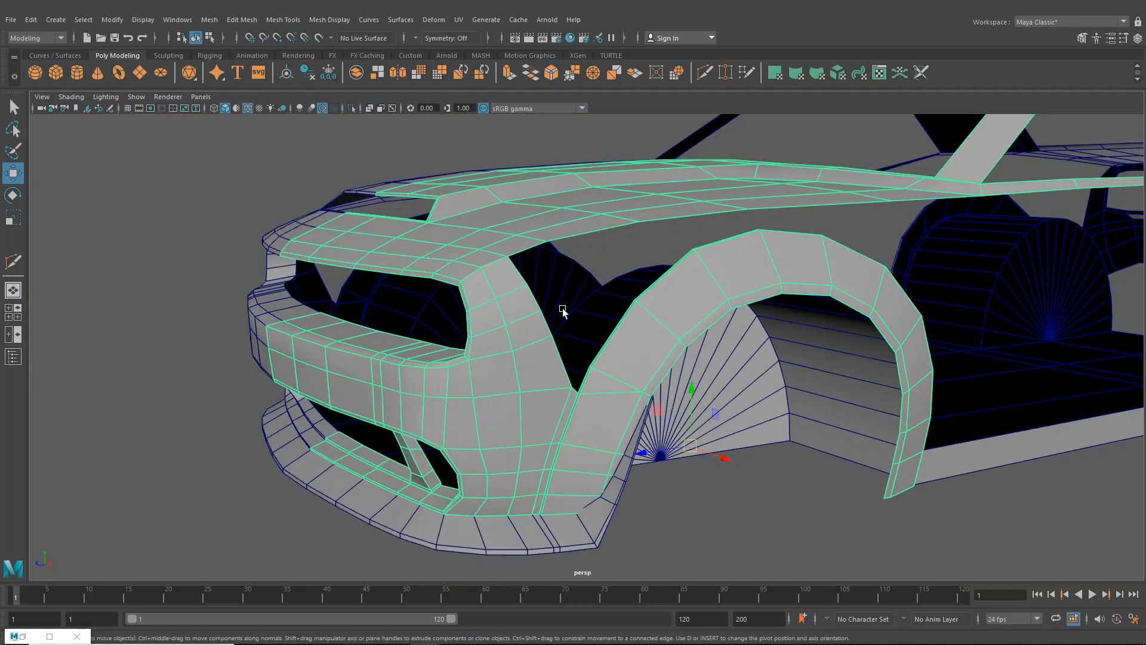
# Switch the front body mesh to vertex editing, with its bumper and wheel arch framed against the side blueprint
pyautogui.click(17, 316)
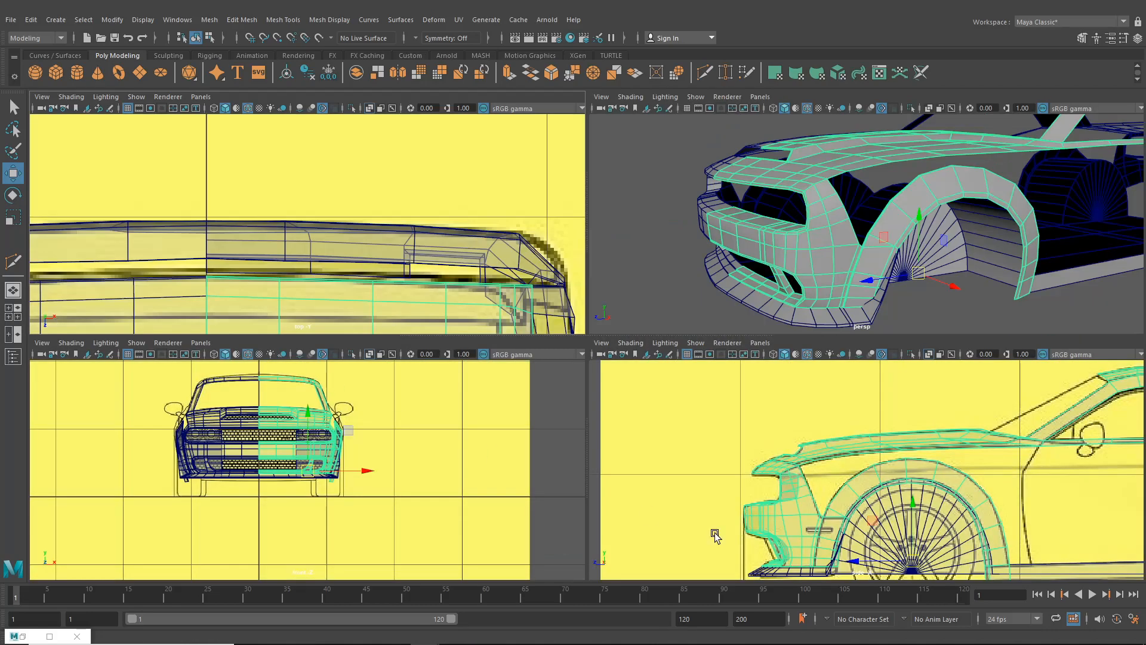
pyautogui.press('space')
pyautogui.keyDown('alt'); pyautogui.moveTo(547, 448); pyautogui.dragTo(653, 456, button='middle'); pyautogui.keyUp('alt')
pyautogui.keyDown('alt'); pyautogui.moveTo(479, 421); pyautogui.dragTo(540, 387, button='right'); pyautogui.keyUp('alt')
pyautogui.moveTo(540, 302); pyautogui.dragTo(475, 323, button='right')
pyautogui.scroll(2, 490, 430)
pyautogui.click(14, 290)
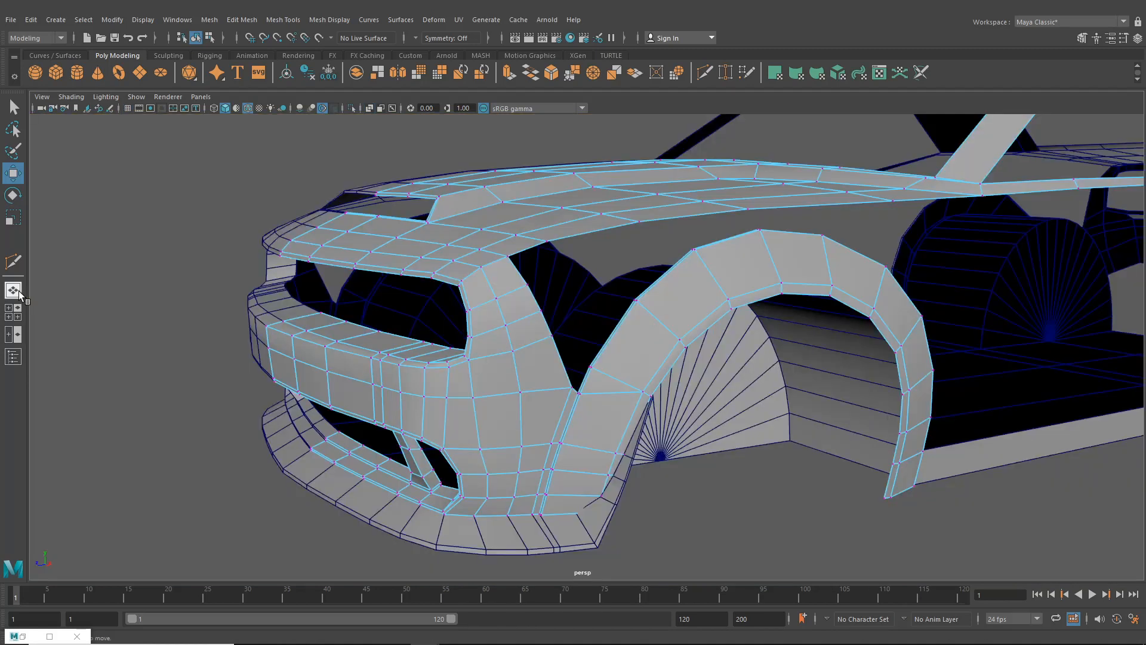
# Shift vertices on the front bumper's side area along Z in the side view to even out the edge flow below the headlight opening
pyautogui.moveTo(507, 366); pyautogui.dragTo(509, 366)
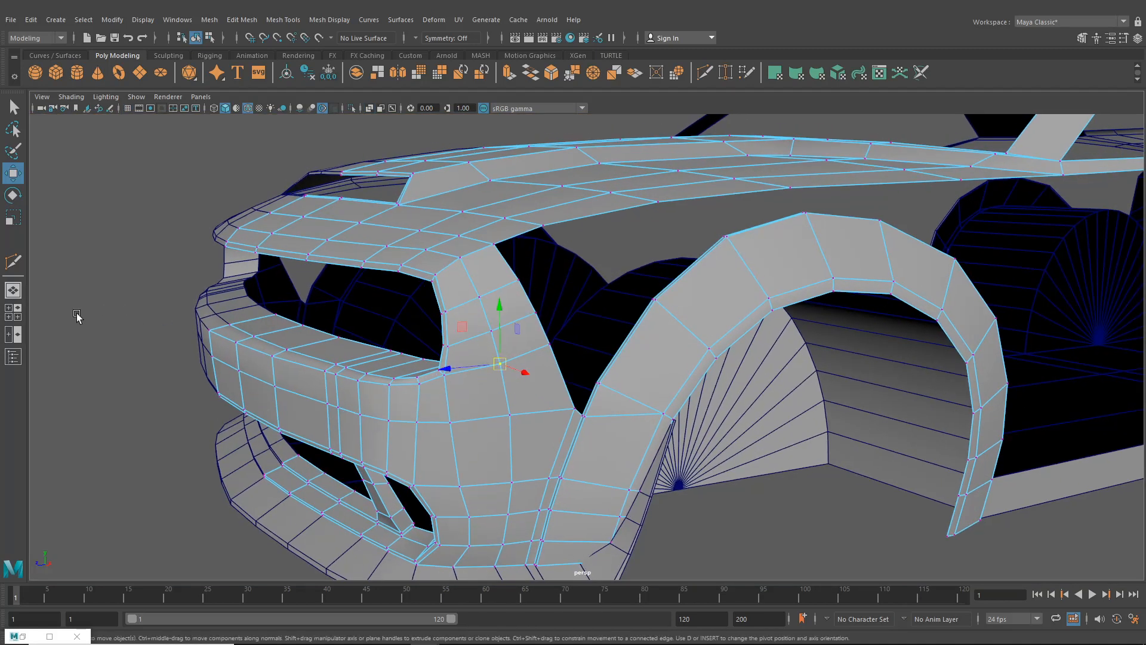
pyautogui.click(17, 316)
pyautogui.scroll(1, 822, 467)
pyautogui.scroll(5, 823, 470)
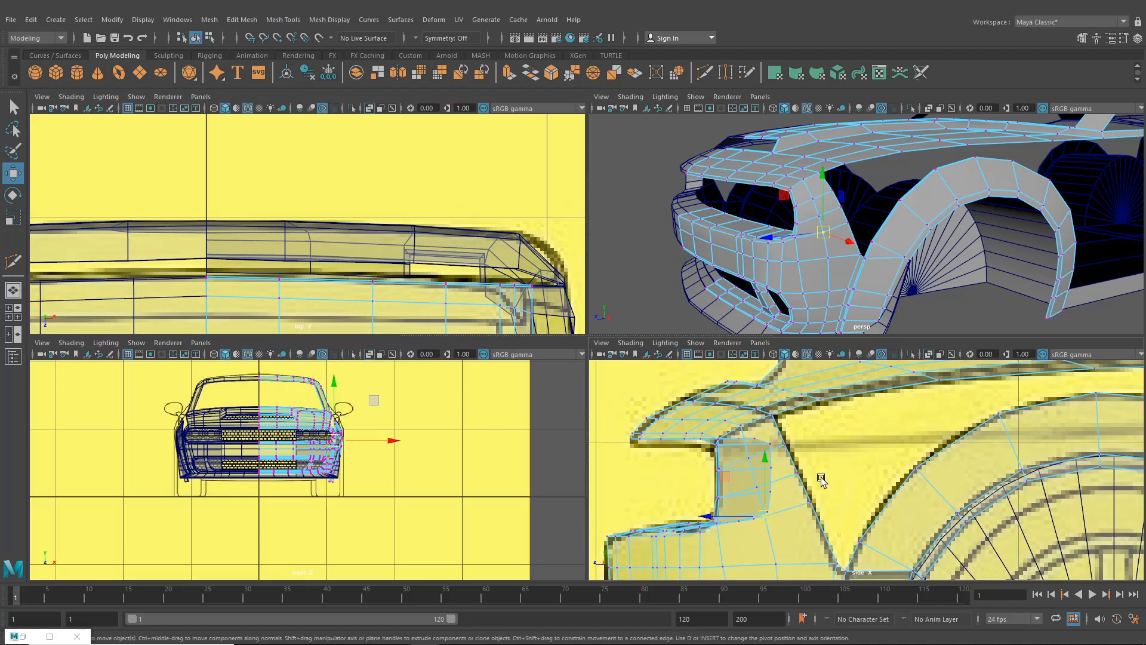
pyautogui.moveTo(784, 443); pyautogui.dragTo(848, 497)
pyautogui.keyDown('alt'); pyautogui.moveTo(810, 511); pyautogui.dragTo(784, 445, button='middle'); pyautogui.keyUp('alt')
pyautogui.click(780, 469)
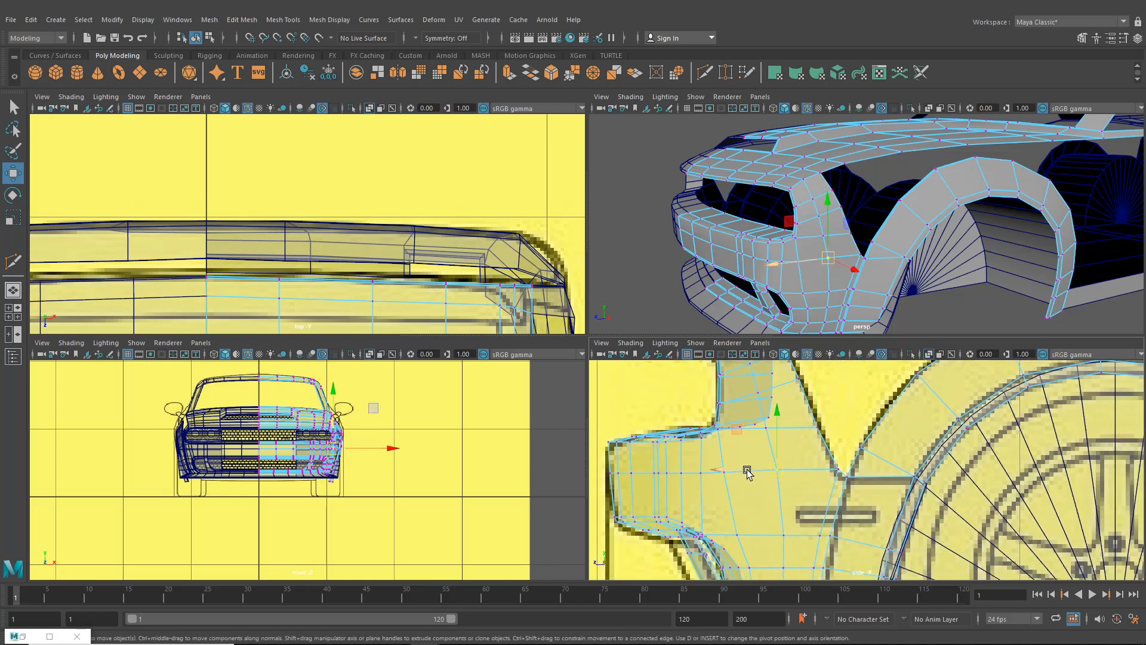
pyautogui.moveTo(748, 471); pyautogui.dragTo(744, 473)
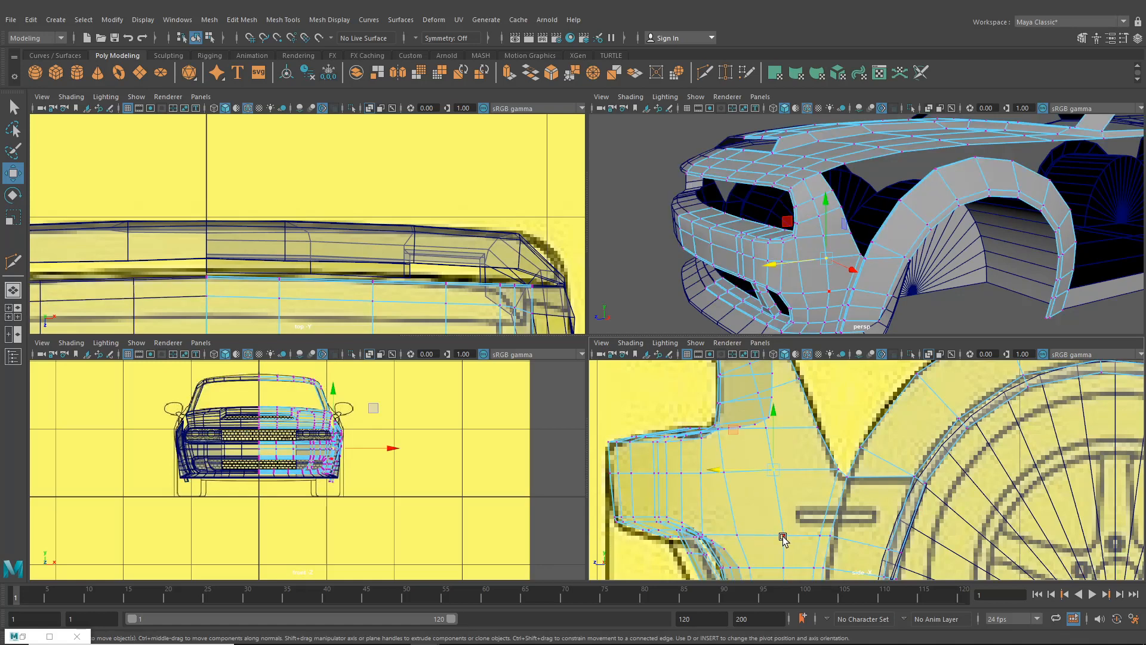
pyautogui.click(783, 537)
pyautogui.moveTo(760, 537); pyautogui.dragTo(759, 536)
pyautogui.click(739, 539)
pyautogui.moveTo(687, 536); pyautogui.dragTo(691, 542)
# Move the vertex on the border between front bumper and fender gap onto the blueprint's panel line in the side view
pyautogui.keyDown('alt'); pyautogui.moveTo(790, 478); pyautogui.dragTo(769, 513, button='middle'); pyautogui.keyUp('alt')
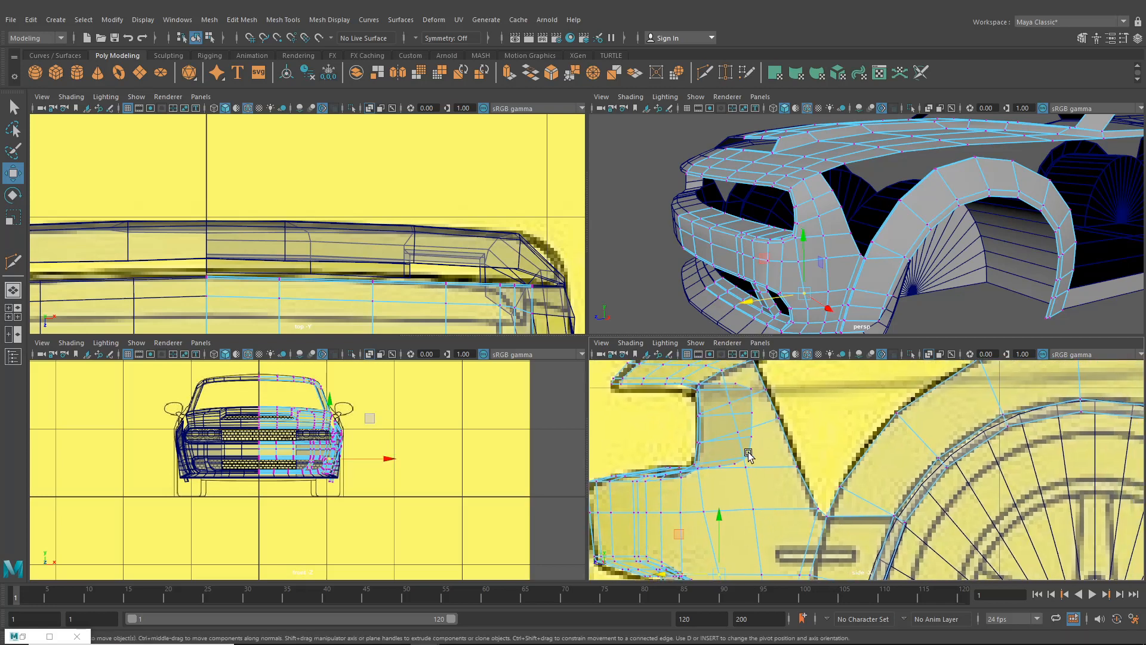
pyautogui.click(784, 421)
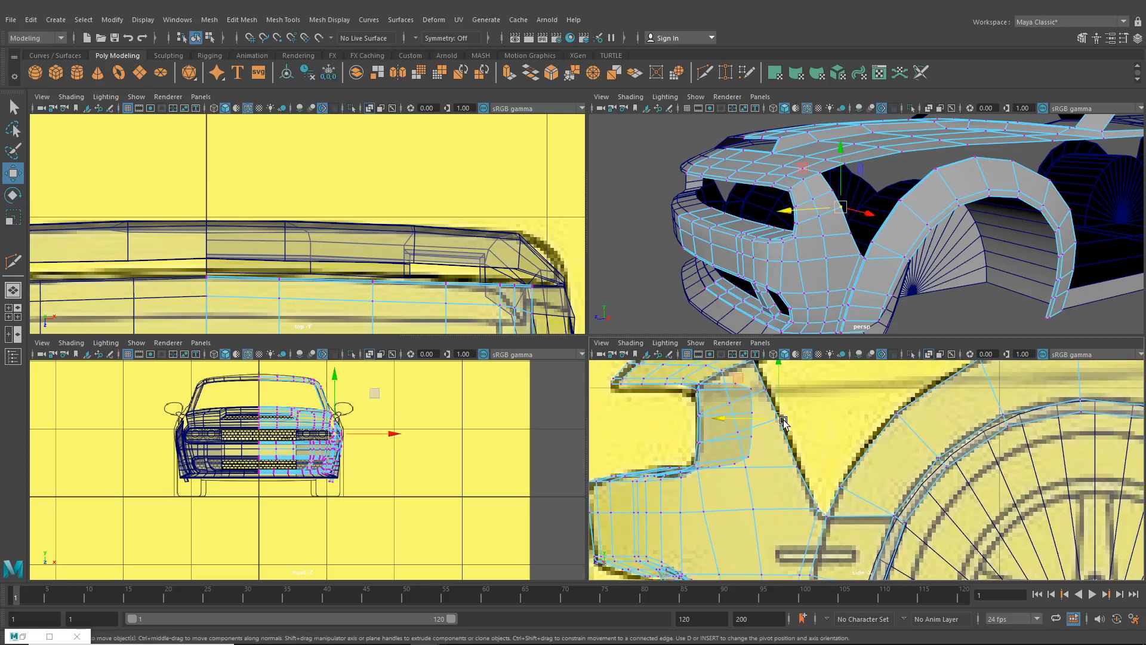
pyautogui.moveTo(783, 421); pyautogui.dragTo(786, 429)
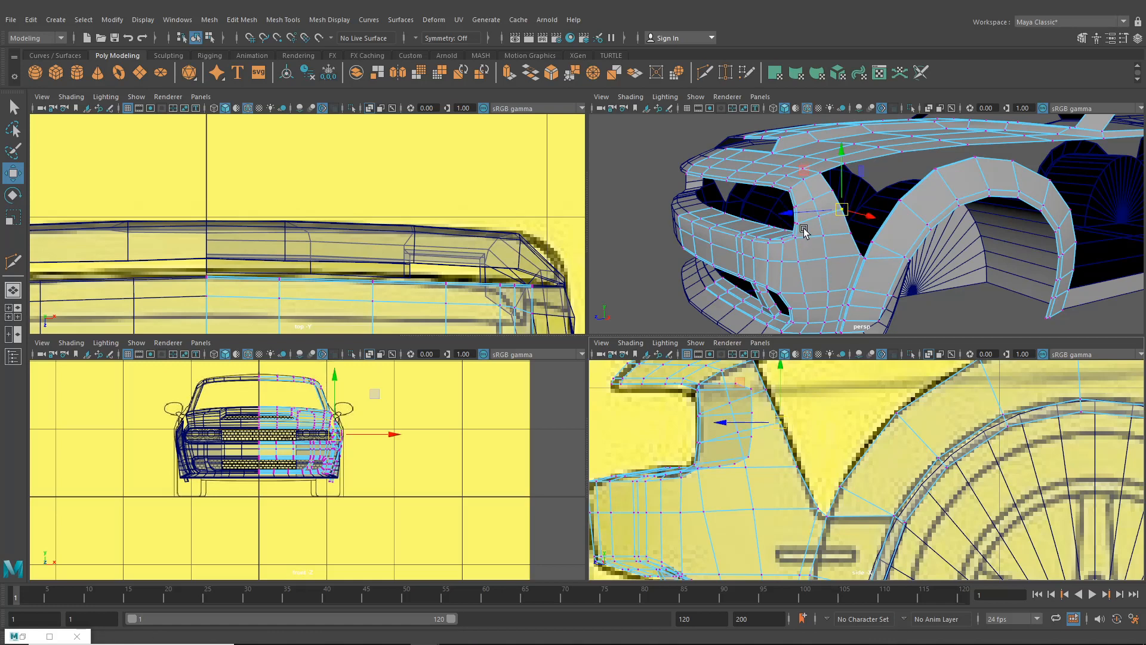
# Adjust the middle vertex of the headlight opening's outer edge vertically in the side view and along X in the front view
pyautogui.click(698, 410)
pyautogui.moveTo(699, 411); pyautogui.dragTo(699, 411)
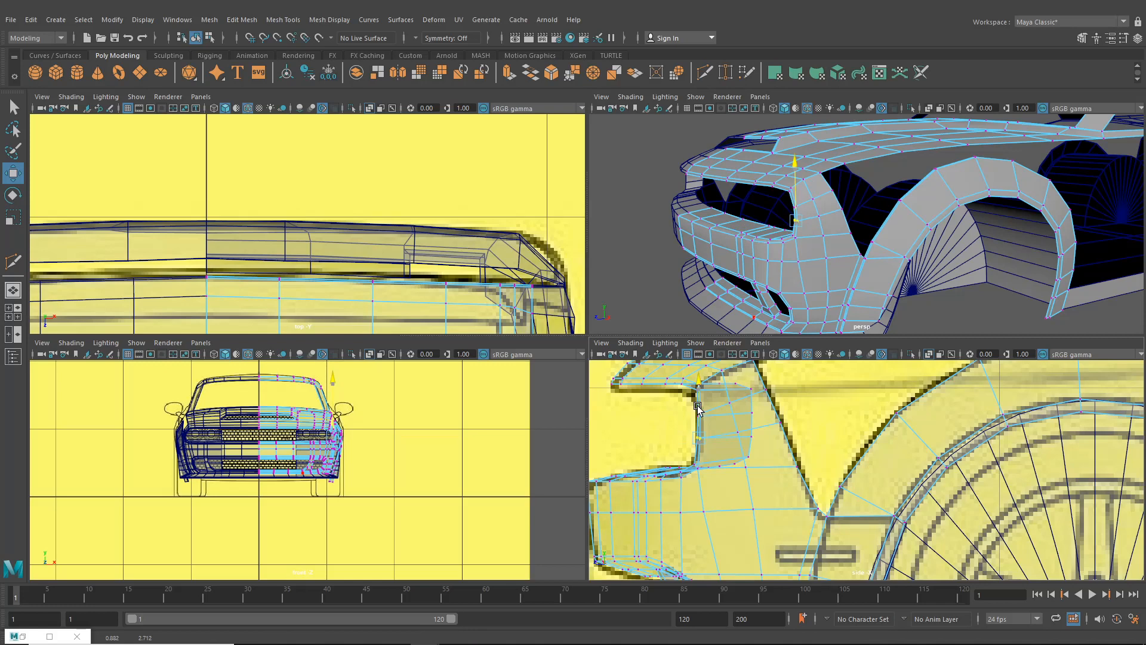
pyautogui.scroll(8, 374, 436)
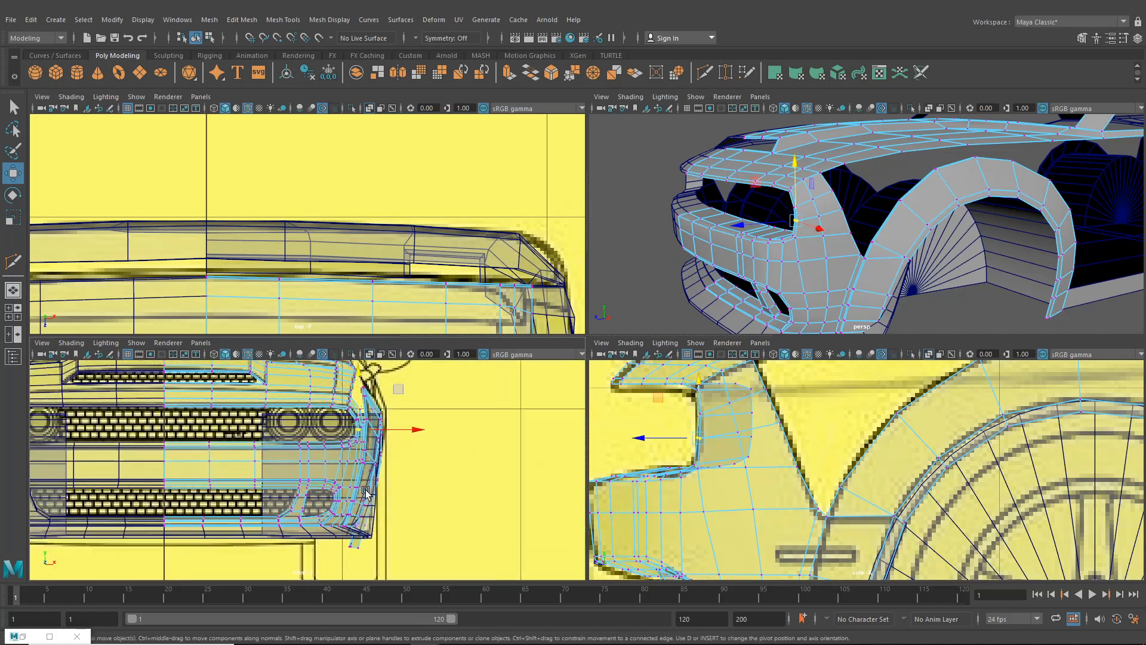
pyautogui.scroll(-4, 374, 435)
pyautogui.scroll(4, 248, 489)
pyautogui.moveTo(360, 443); pyautogui.dragTo(359, 441)
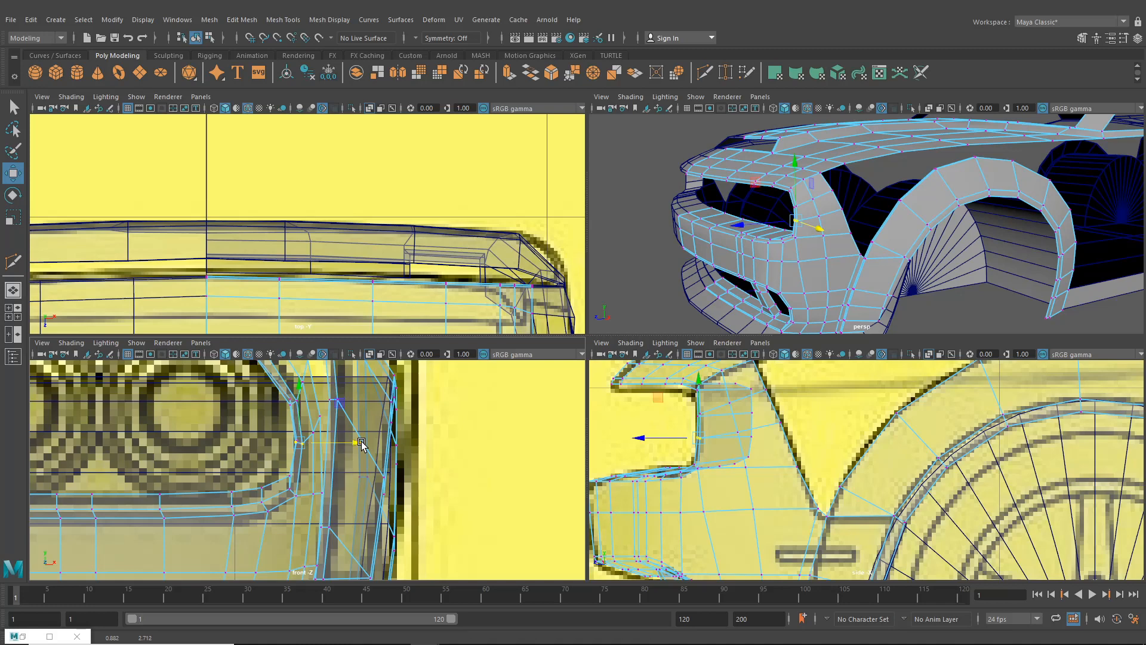
pyautogui.click(302, 451)
pyautogui.click(297, 447)
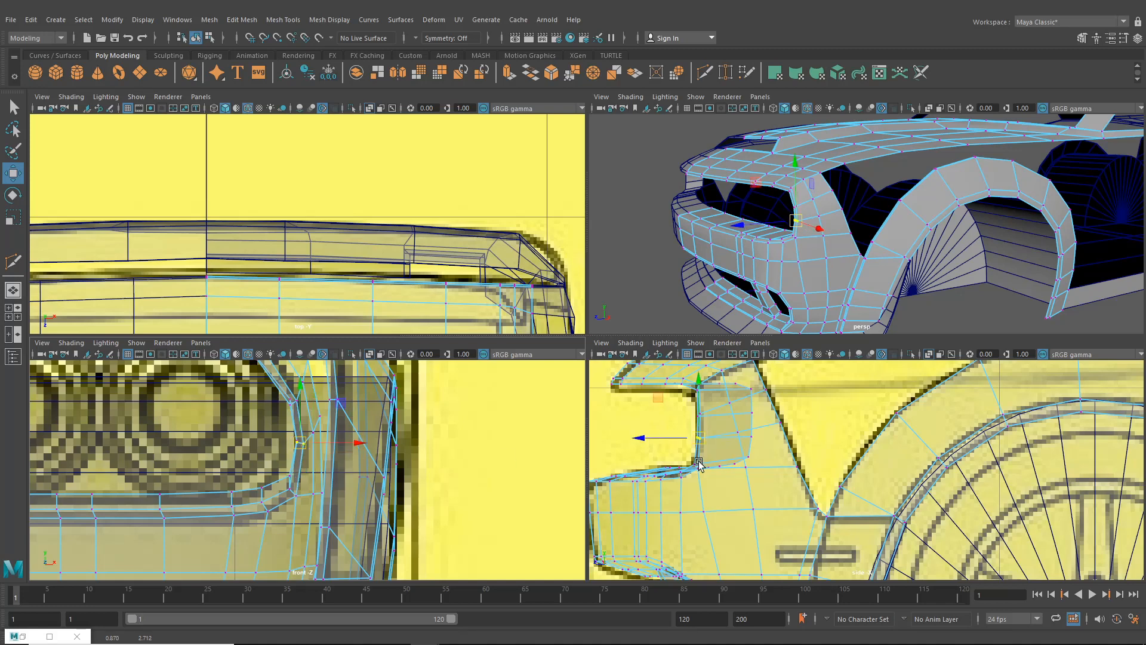
pyautogui.scroll(2, 403, 447)
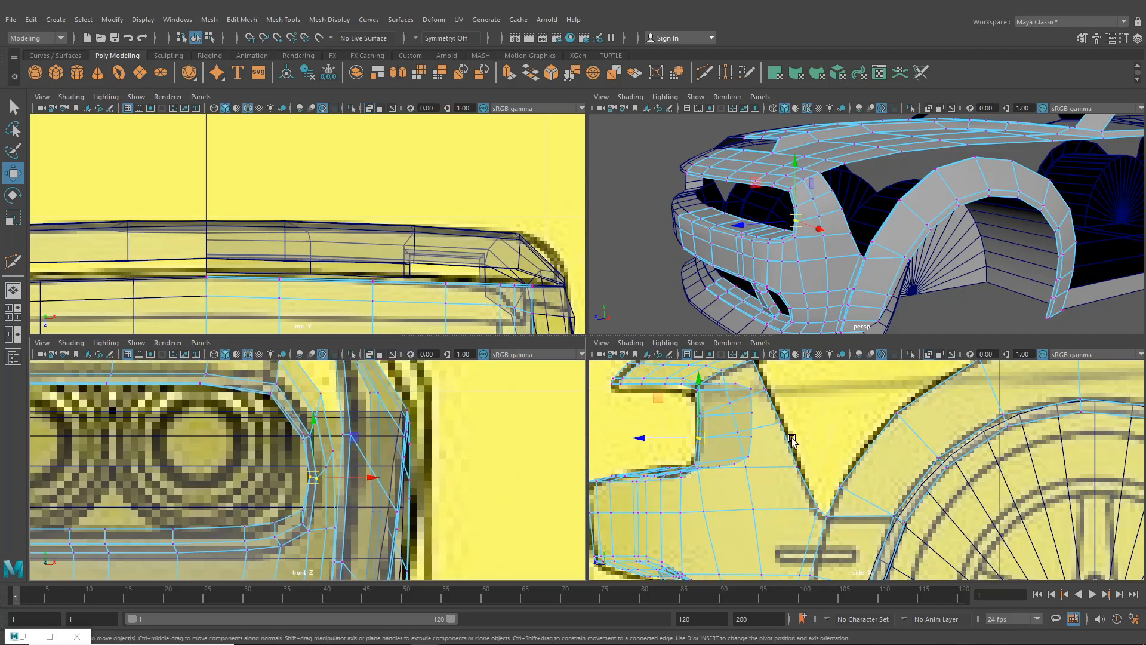
# Move the upper vertices of the headlight opening's outer edge up along the rounded blueprint corner in the front view
pyautogui.keyDown('alt'); pyautogui.moveTo(795, 442); pyautogui.dragTo(794, 484, button='middle'); pyautogui.keyUp('alt')
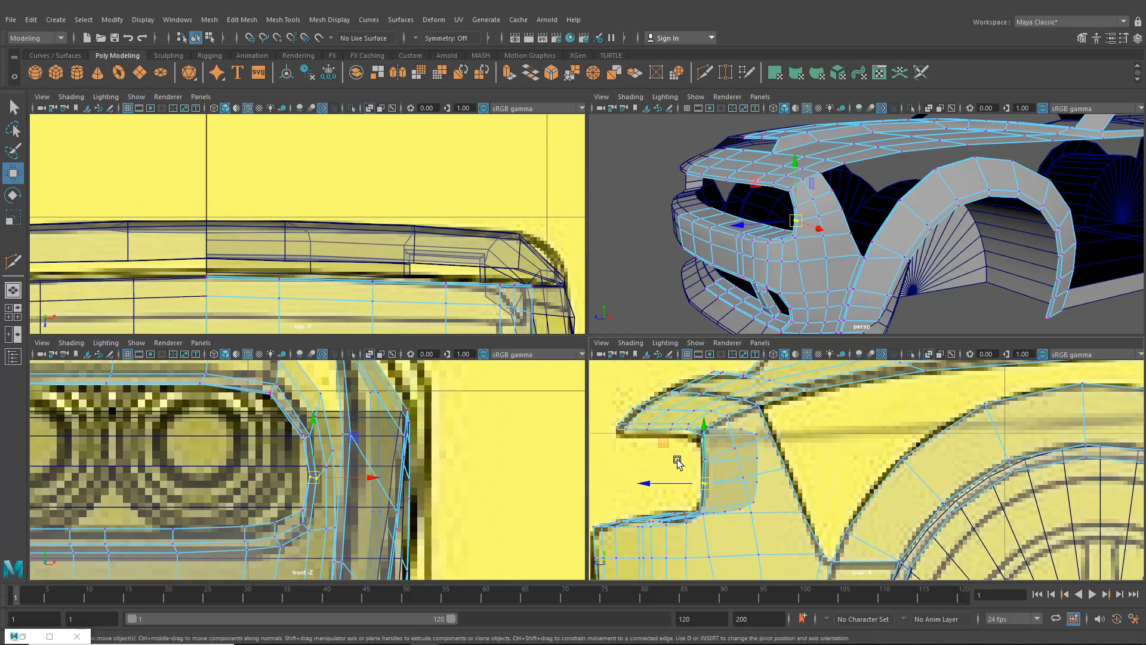
pyautogui.keyDown('alt'); pyautogui.moveTo(308, 417); pyautogui.dragTo(326, 434, button='middle'); pyautogui.keyUp('alt')
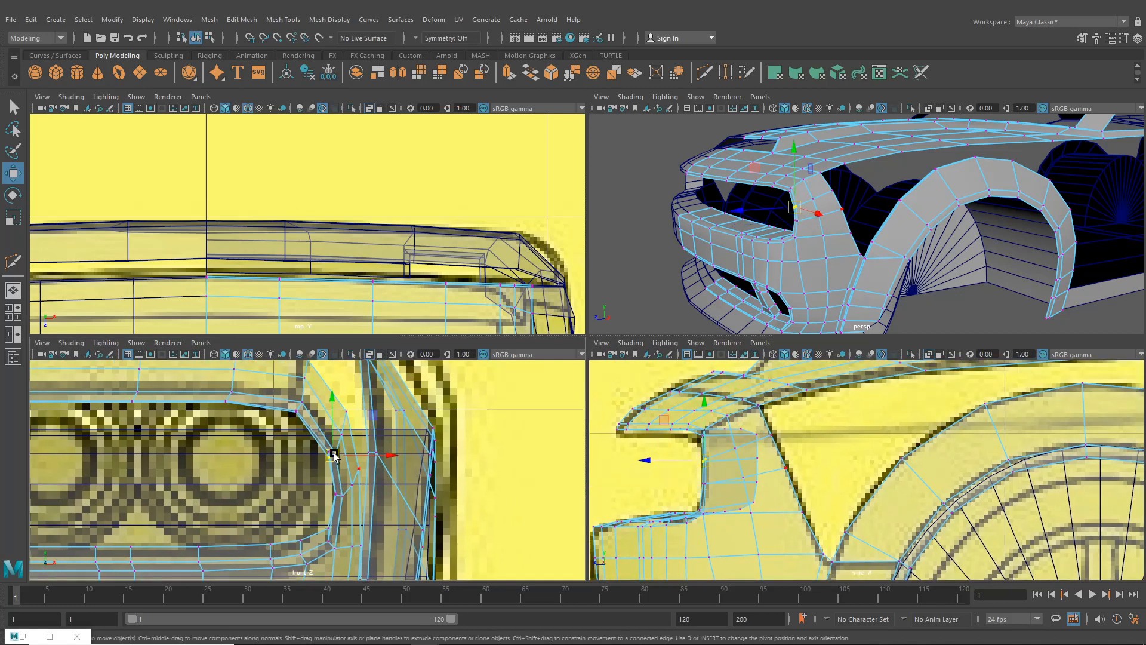
pyautogui.click(326, 434)
pyautogui.moveTo(326, 434); pyautogui.dragTo(328, 462)
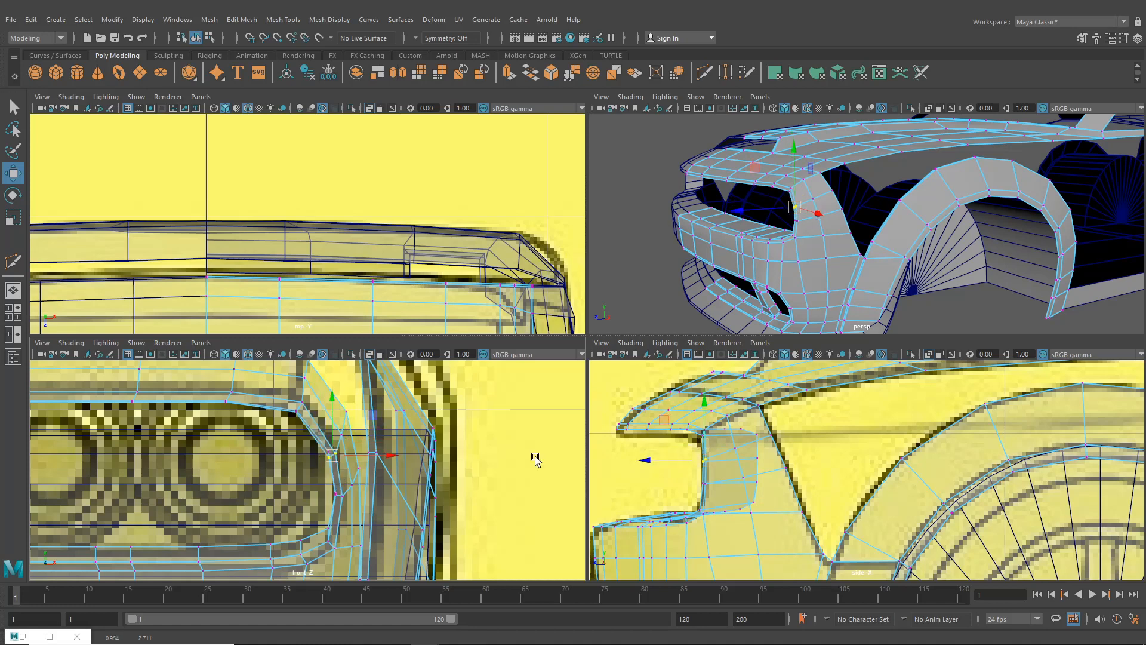
pyautogui.click(743, 478)
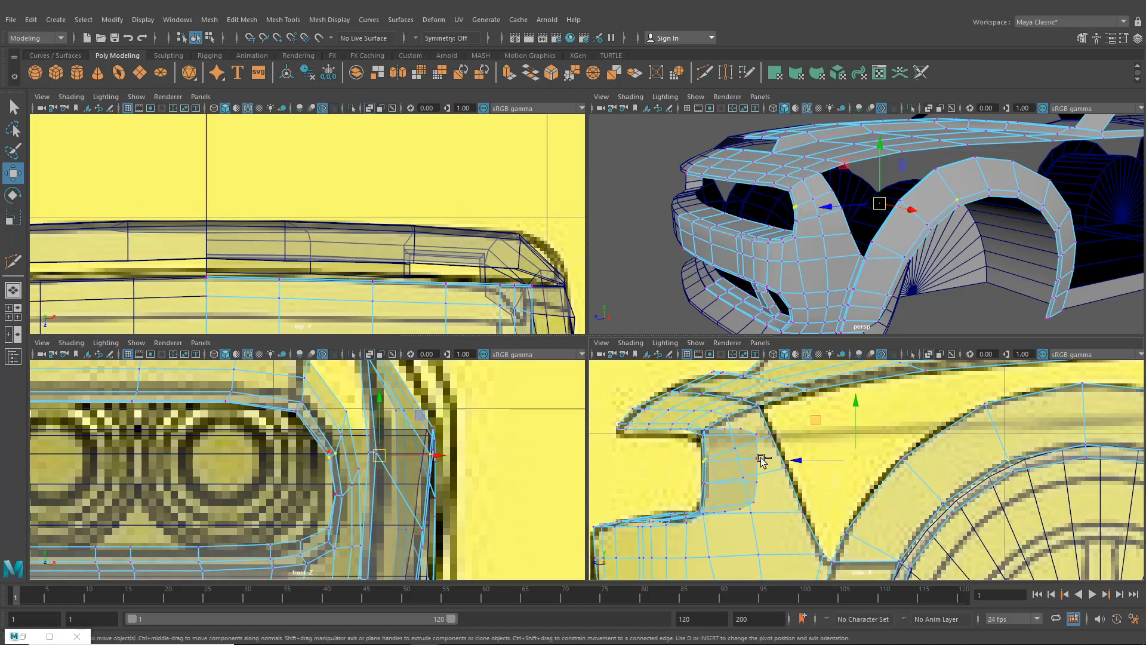
pyautogui.moveTo(755, 454); pyautogui.dragTo(619, 461)
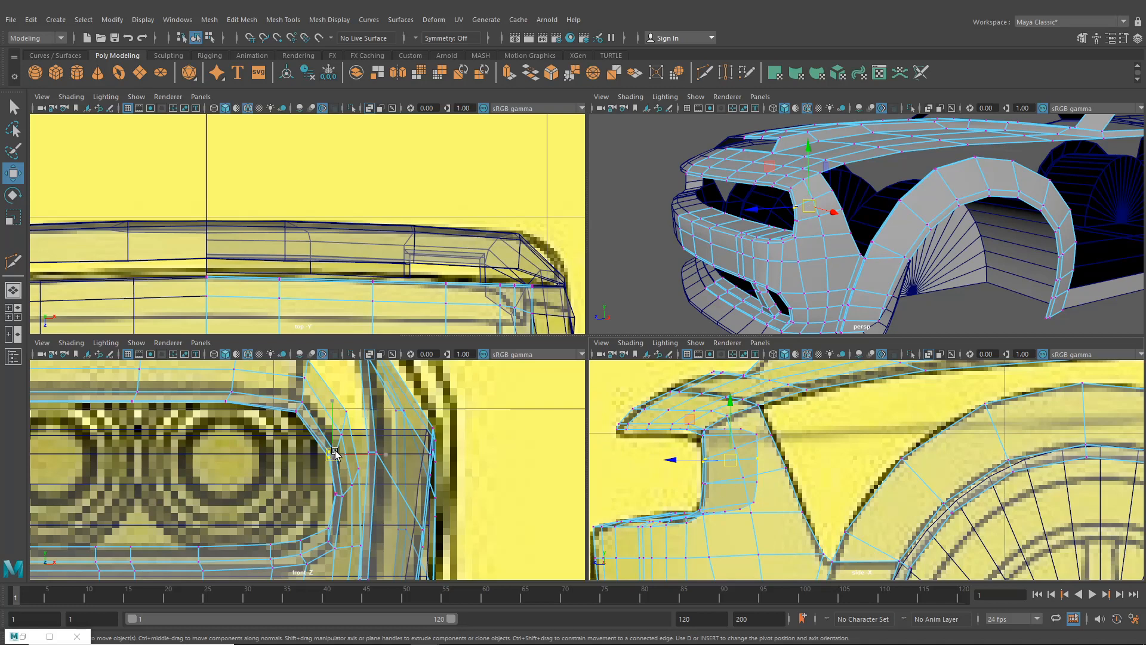
pyautogui.moveTo(335, 453)
pyautogui.mouseDown()
pyautogui.moveTo(317, 420)
pyautogui.moveTo(327, 429)
pyautogui.mouseUp()
pyautogui.moveTo(325, 428); pyautogui.dragTo(325, 425)
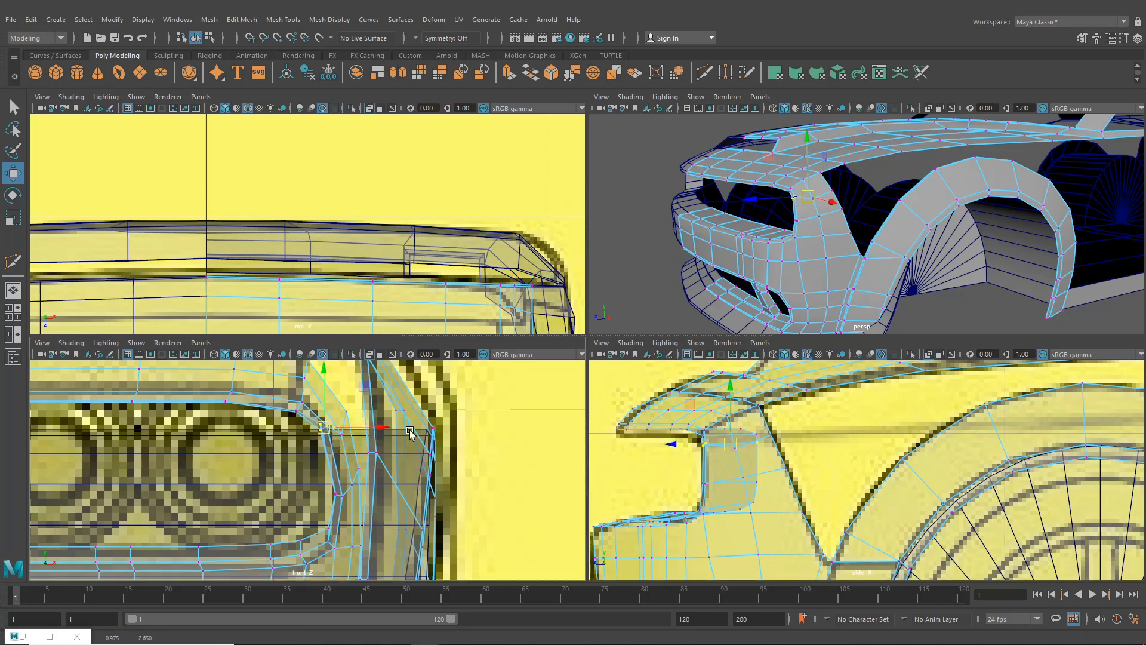
# Raise the side-panel vertex behind the headlight opening's upper corner in the side view to line up with that corner
pyautogui.click(741, 459)
pyautogui.press('F9')
pyautogui.scroll(5, 744, 460)
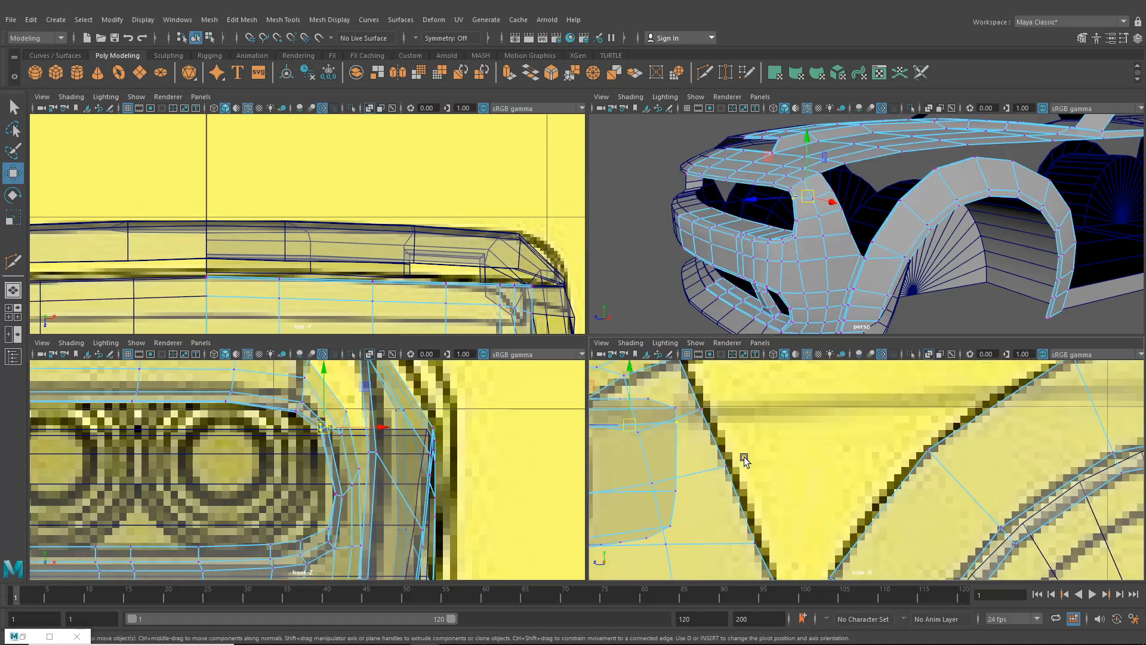
pyautogui.click(723, 440)
pyautogui.moveTo(722, 441); pyautogui.dragTo(722, 426)
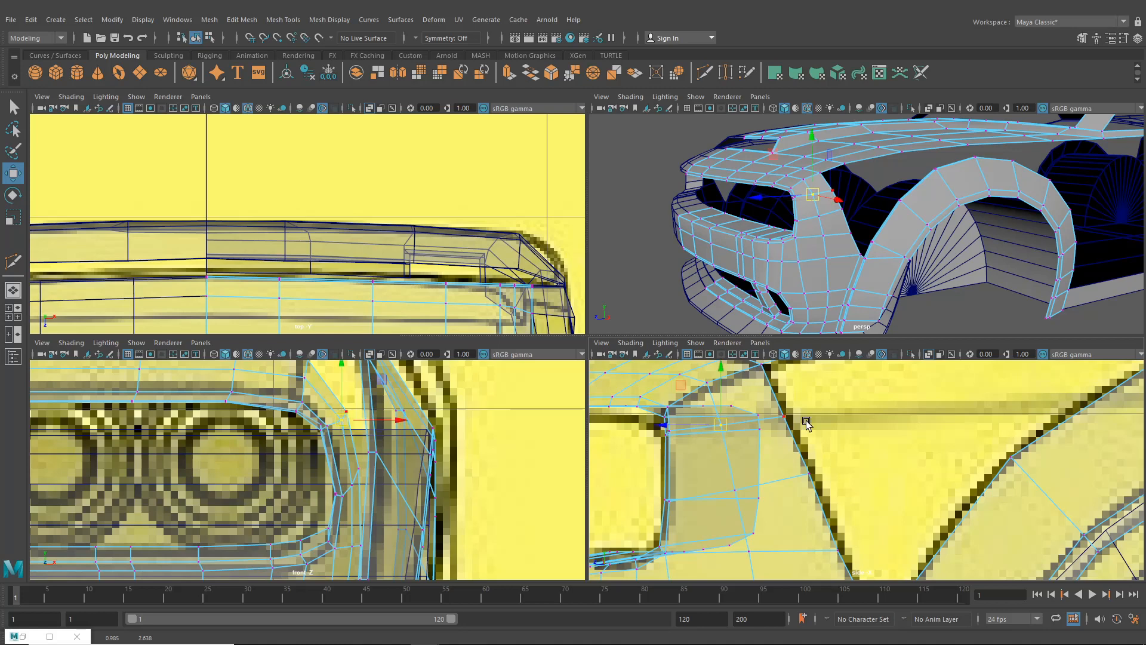
pyautogui.scroll(-2, 842, 466)
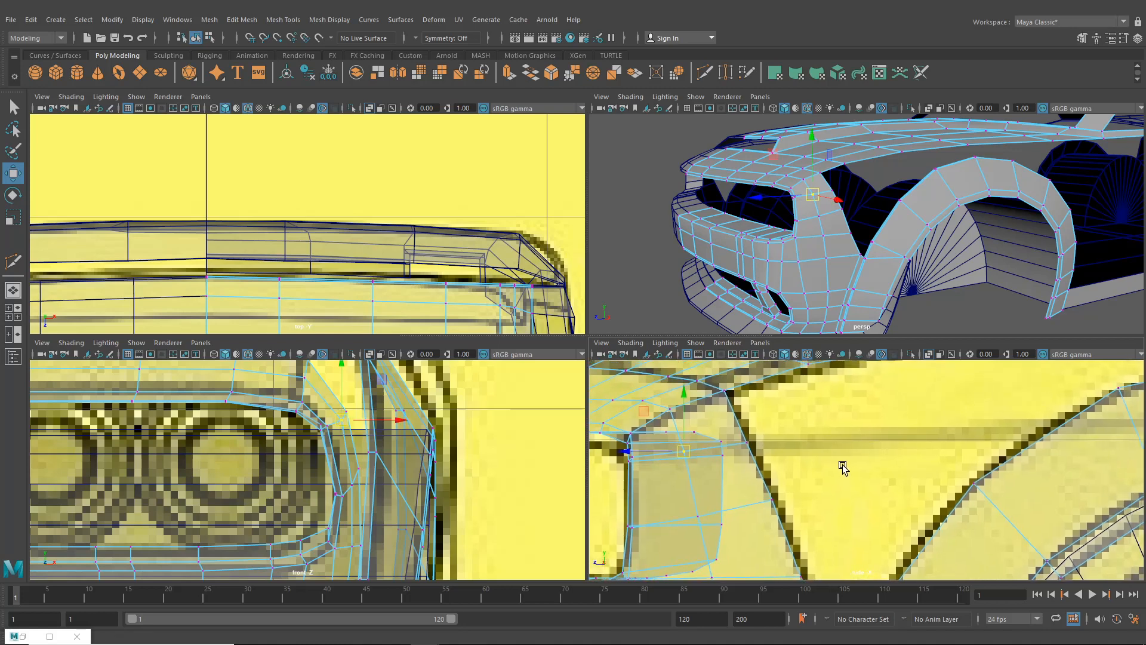
# Shift the upper-row vertex on the fender gap border along Z to the blueprint's panel line in the side view
pyautogui.scroll(2, 776, 454)
pyautogui.click(761, 446)
pyautogui.moveTo(764, 452); pyautogui.dragTo(769, 455)
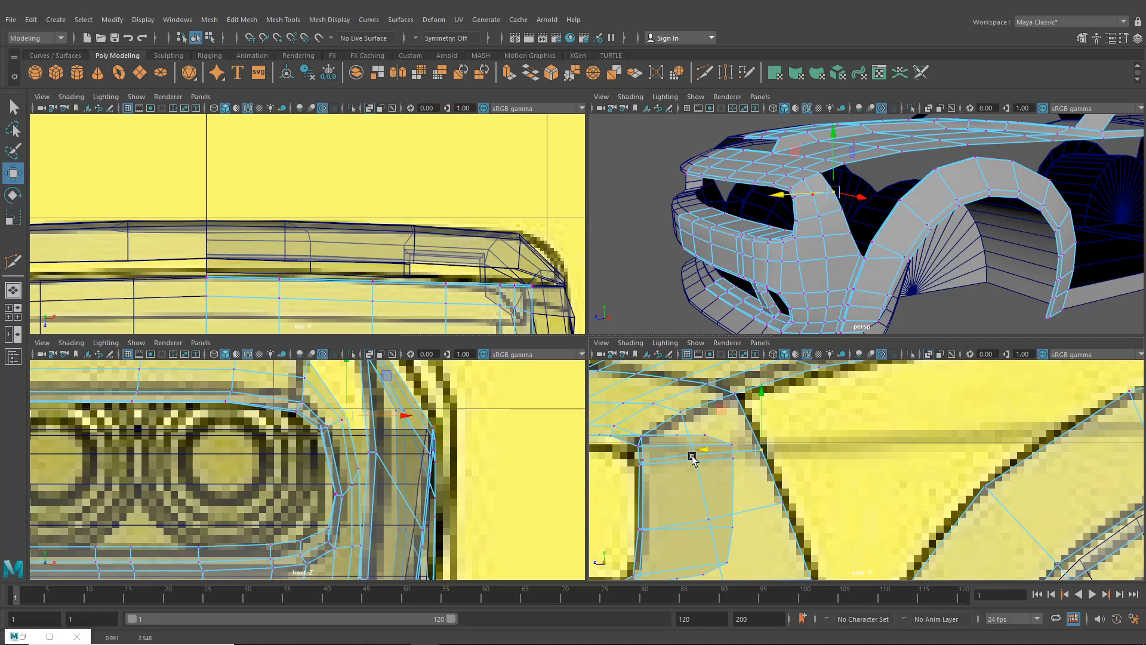
pyautogui.click(693, 457)
pyautogui.moveTo(694, 455); pyautogui.dragTo(697, 458)
# Raise the middle vertices of the headlight opening's outer edge in the side view and adjust them along X
pyautogui.keyDown('alt'); pyautogui.moveTo(640, 528); pyautogui.dragTo(672, 472, button='middle'); pyautogui.keyUp('alt')
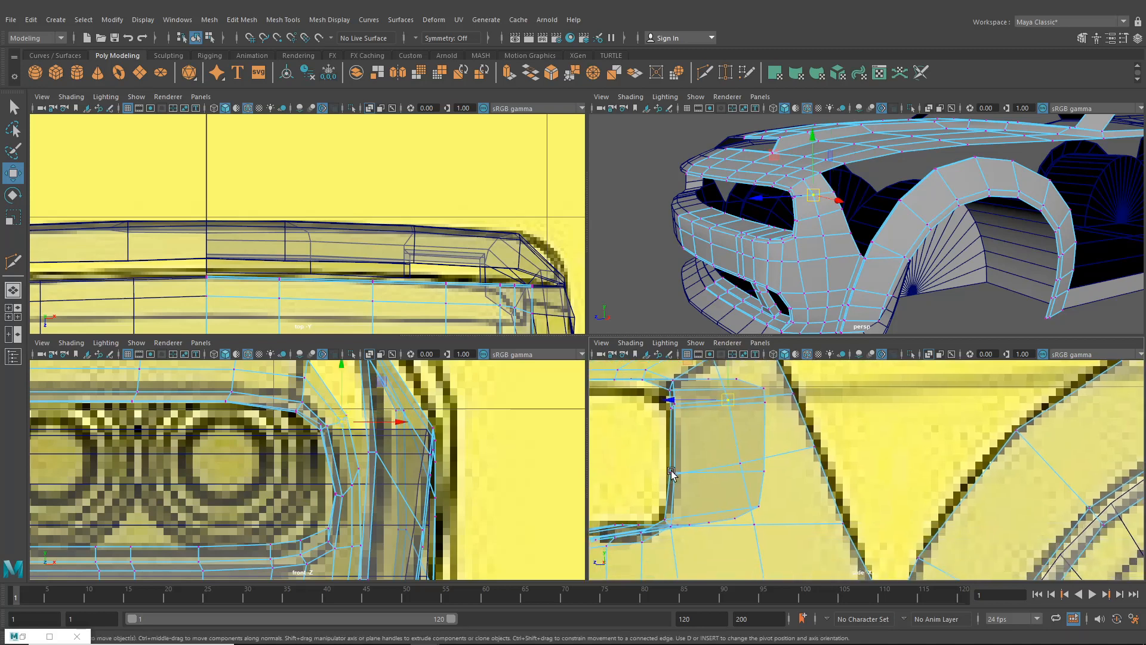
pyautogui.moveTo(649, 464); pyautogui.dragTo(720, 463)
pyautogui.keyDown('shift'); pyautogui.click(762, 471); pyautogui.keyUp('shift')
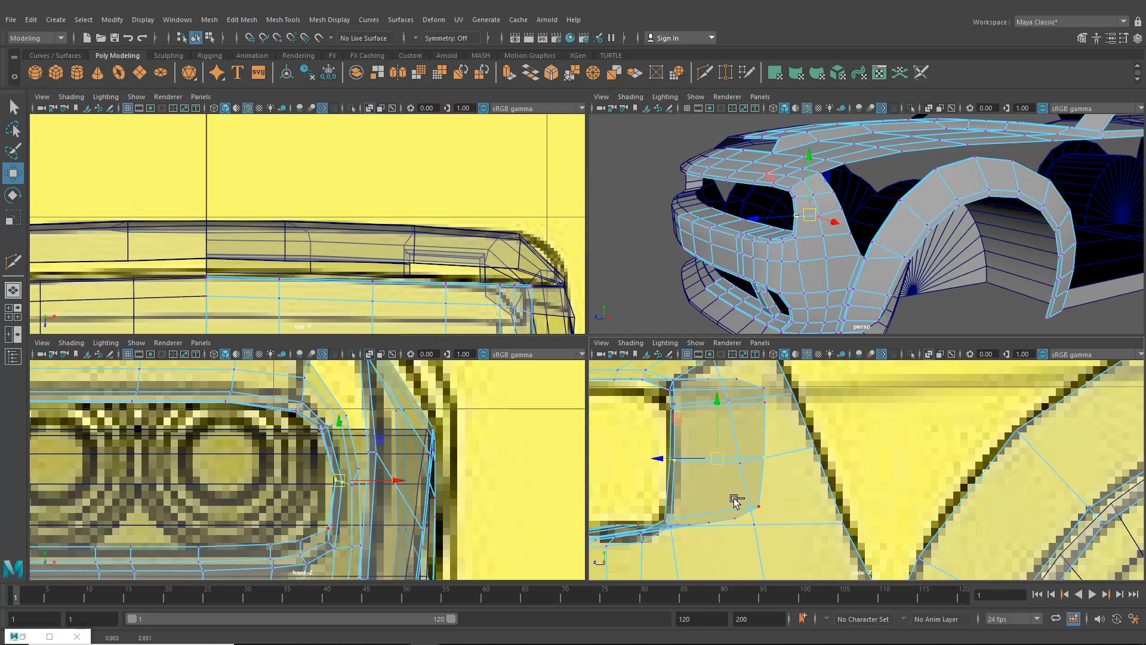
pyautogui.moveTo(400, 480); pyautogui.dragTo(401, 481)
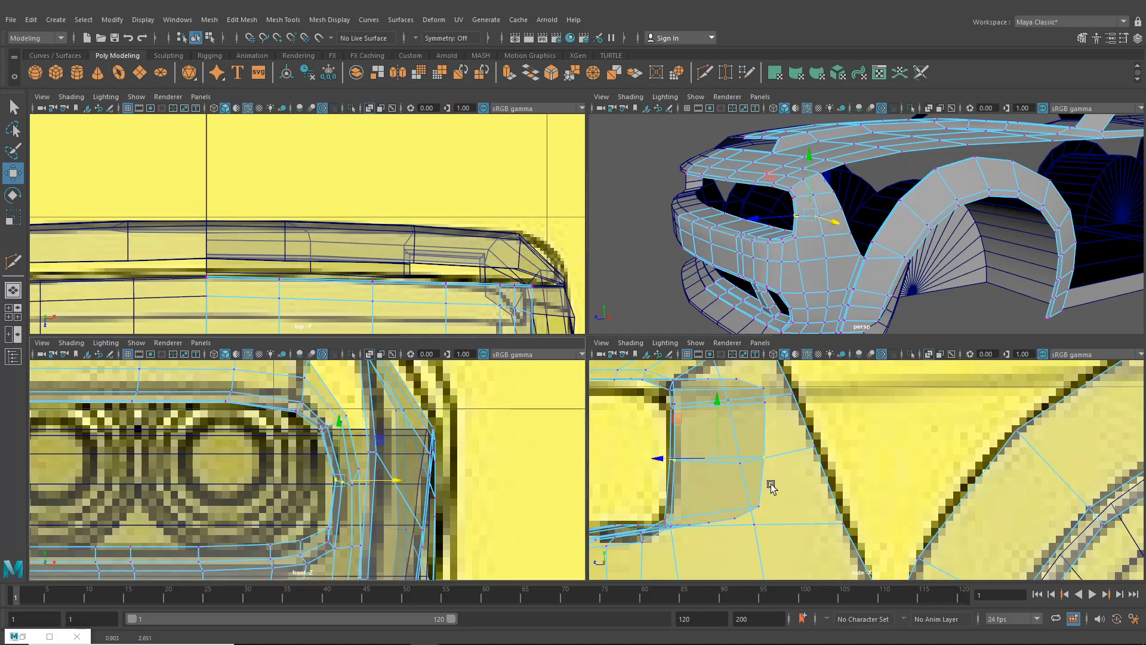
# Return the front body mesh to vertex editing and align the middle-row side-panel and gap border vertices in the side view
pyautogui.click(741, 468)
pyautogui.click(744, 477)
pyautogui.click(745, 480)
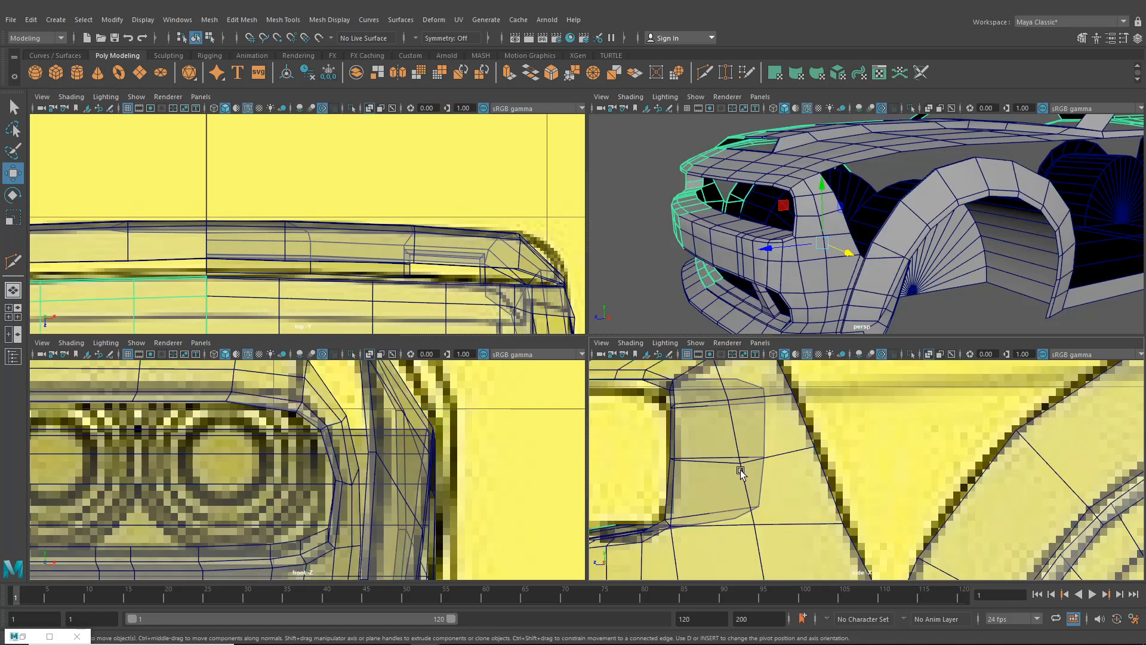
pyautogui.click(737, 468)
pyautogui.moveTo(738, 470); pyautogui.dragTo(685, 309, button='right')
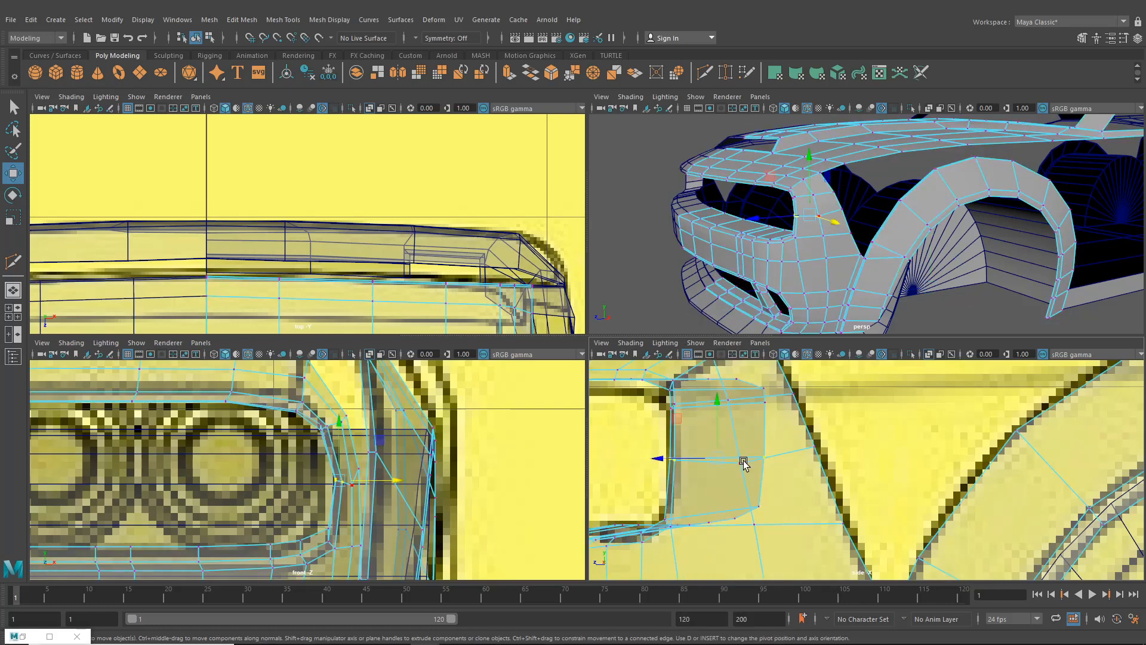
pyautogui.click(742, 464)
pyautogui.moveTo(747, 470); pyautogui.dragTo(742, 424)
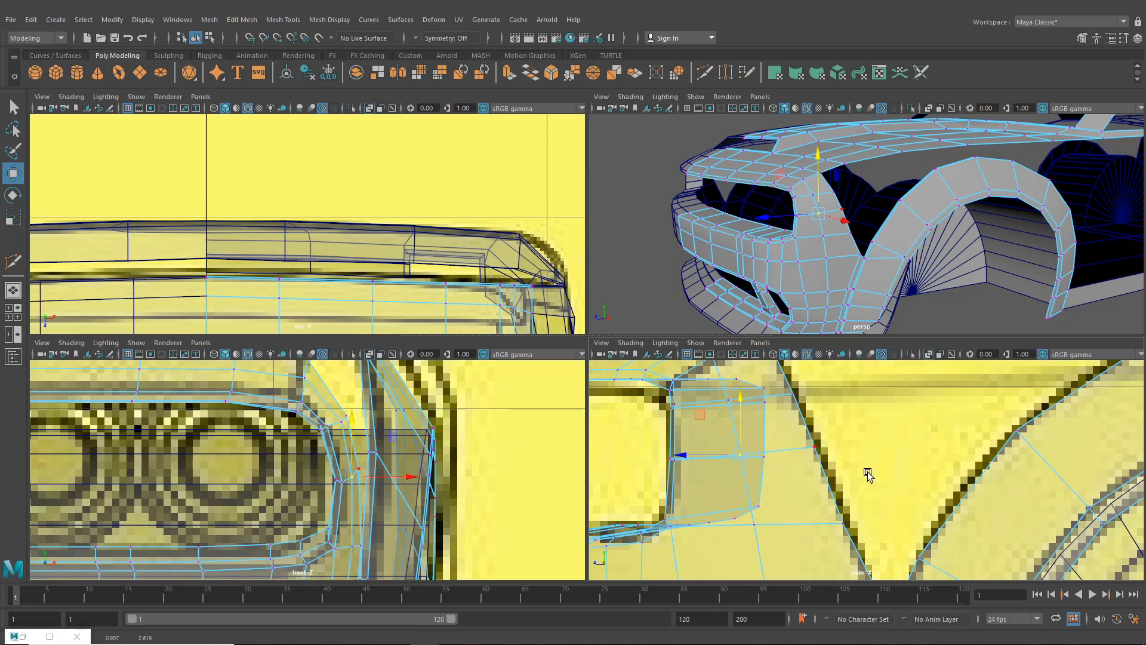
pyautogui.keyDown('alt'); pyautogui.moveTo(807, 443); pyautogui.dragTo(784, 441, button='middle'); pyautogui.keyUp('alt')
pyautogui.moveTo(801, 456); pyautogui.dragTo(795, 455)
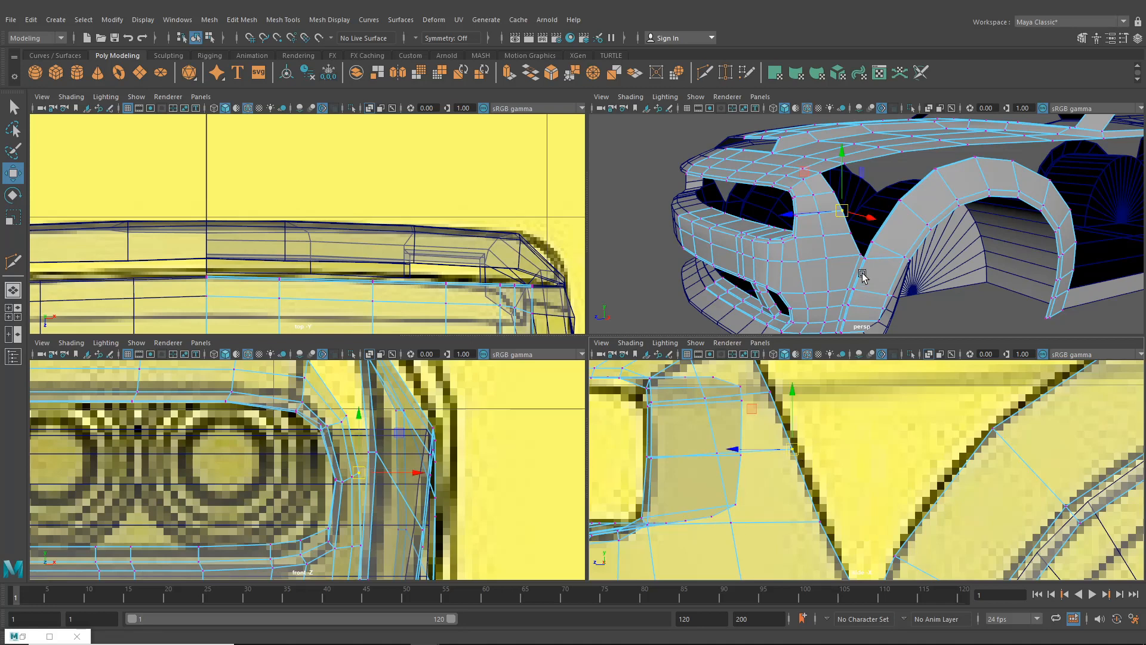
# Nudge the side-panel vertex beside the headlight opening's upper corner vertically in the perspective view to smooth the edge flow
pyautogui.scroll(5, 862, 257)
pyautogui.keyDown('alt'); pyautogui.moveTo(863, 251); pyautogui.dragTo(901, 260, button='middle'); pyautogui.keyUp('alt')
pyautogui.scroll(-3, 899, 264)
pyautogui.scroll(3, 855, 244)
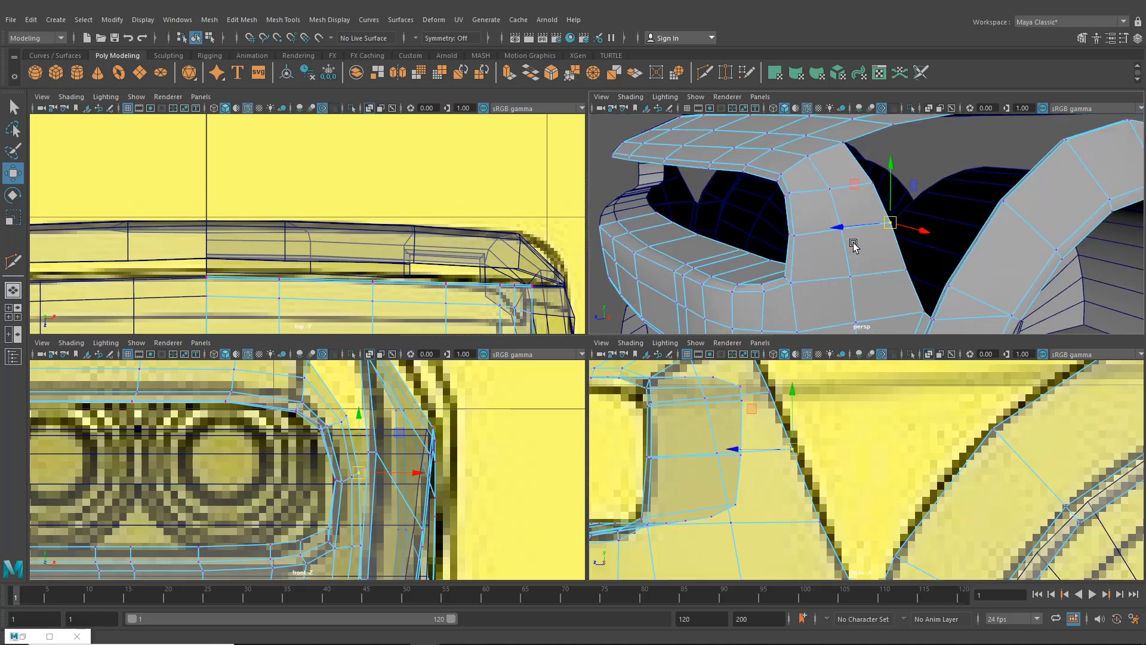
pyautogui.click(828, 187)
pyautogui.moveTo(829, 156); pyautogui.dragTo(830, 154)
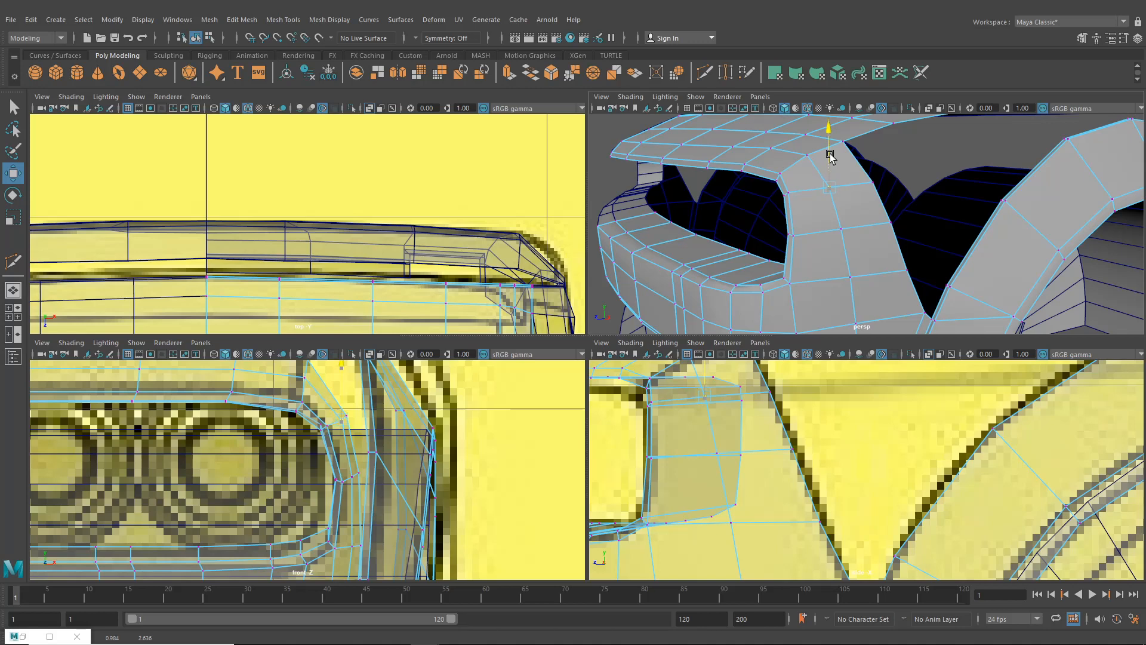
pyautogui.moveTo(830, 154); pyautogui.dragTo(830, 154)
# Inspect the headlight corner and bumper side in perspective and compare the fender gap border with the side blueprint
pyautogui.keyDown('alt'); pyautogui.moveTo(860, 223); pyautogui.dragTo(985, 191); pyautogui.keyUp('alt')
pyautogui.scroll(-5, 858, 261)
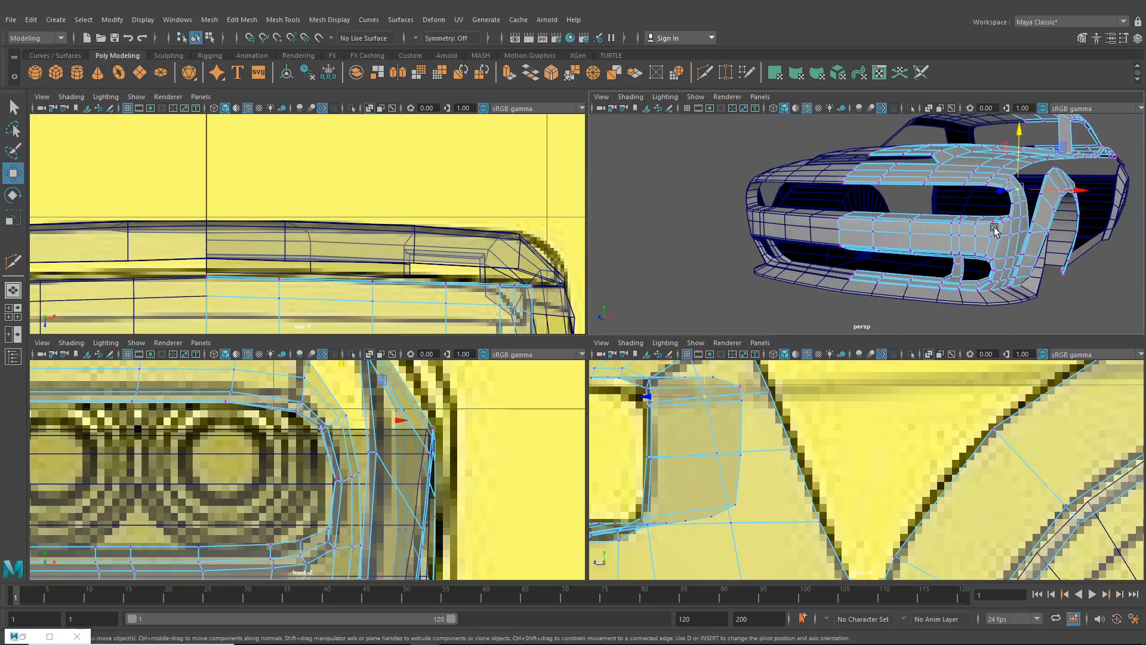
pyautogui.scroll(5, 994, 229)
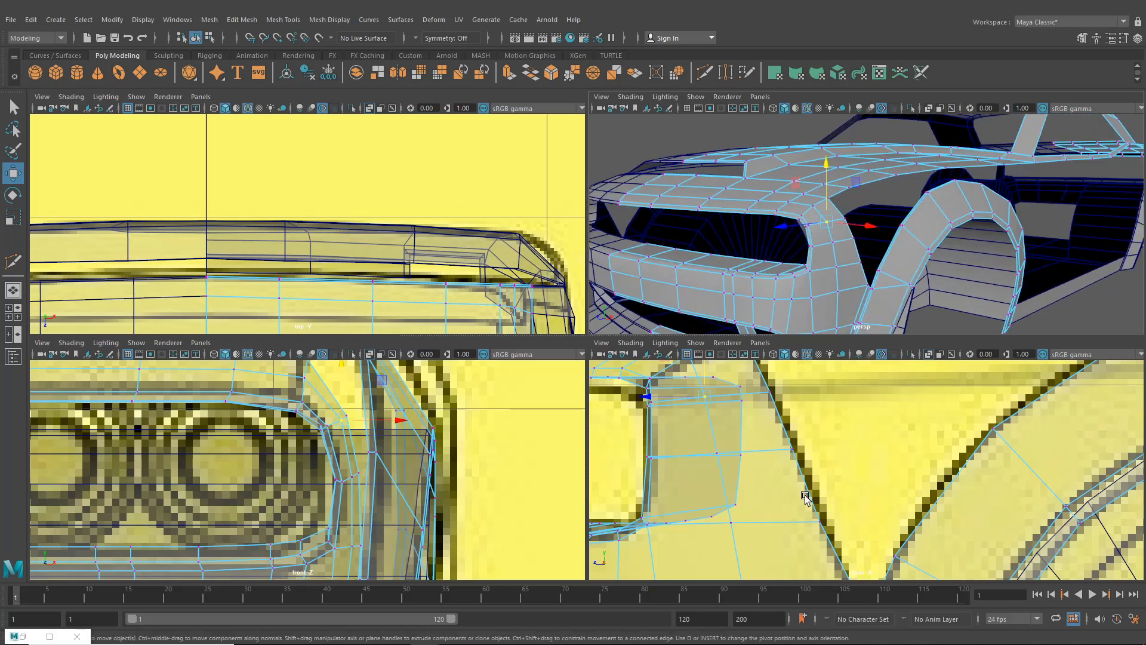
pyautogui.scroll(-2, 804, 496)
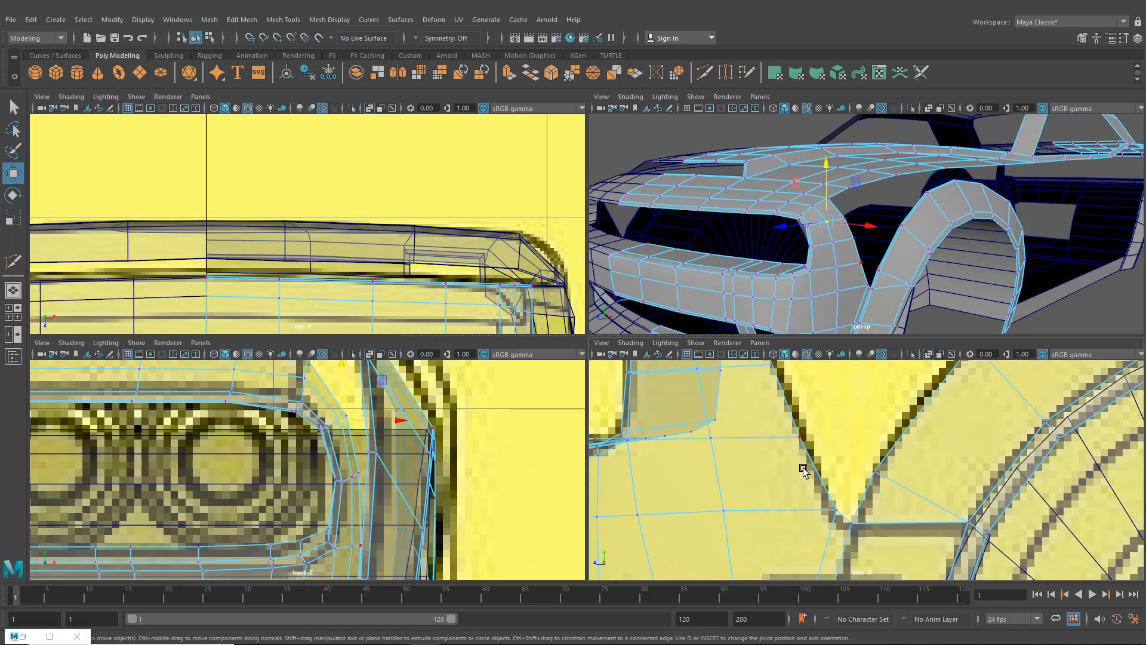
pyautogui.keyDown('alt'); pyautogui.moveTo(806, 448); pyautogui.dragTo(807, 477, button='middle'); pyautogui.keyUp('alt')
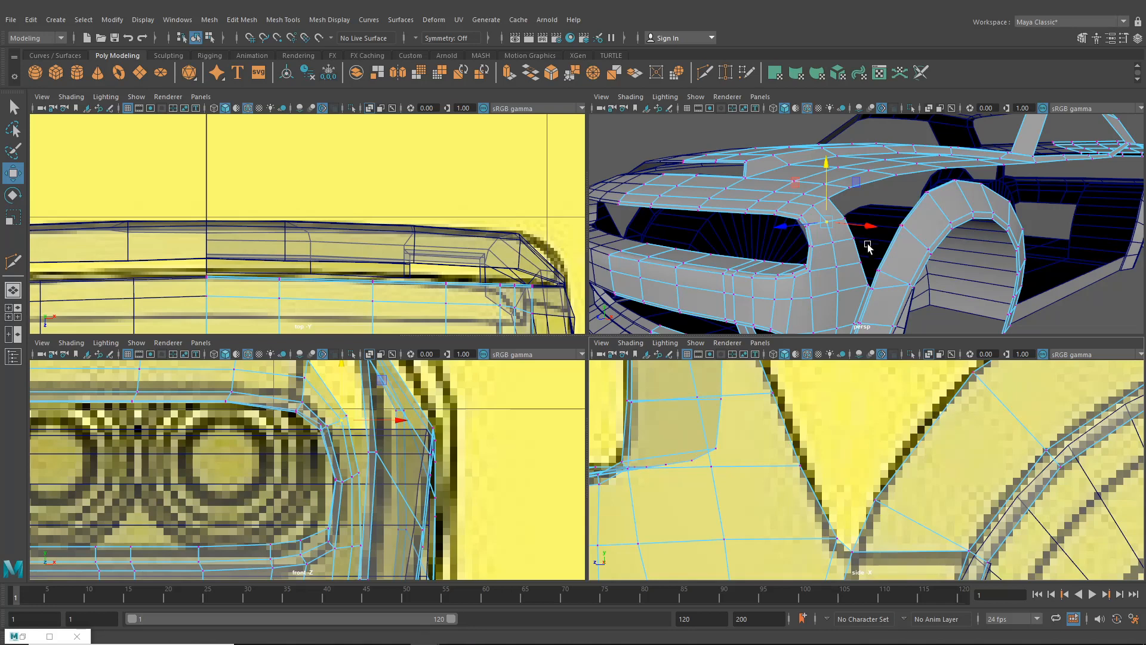
pyautogui.keyDown('alt'); pyautogui.moveTo(868, 248); pyautogui.dragTo(890, 293); pyautogui.keyUp('alt')
pyautogui.scroll(3, 803, 481)
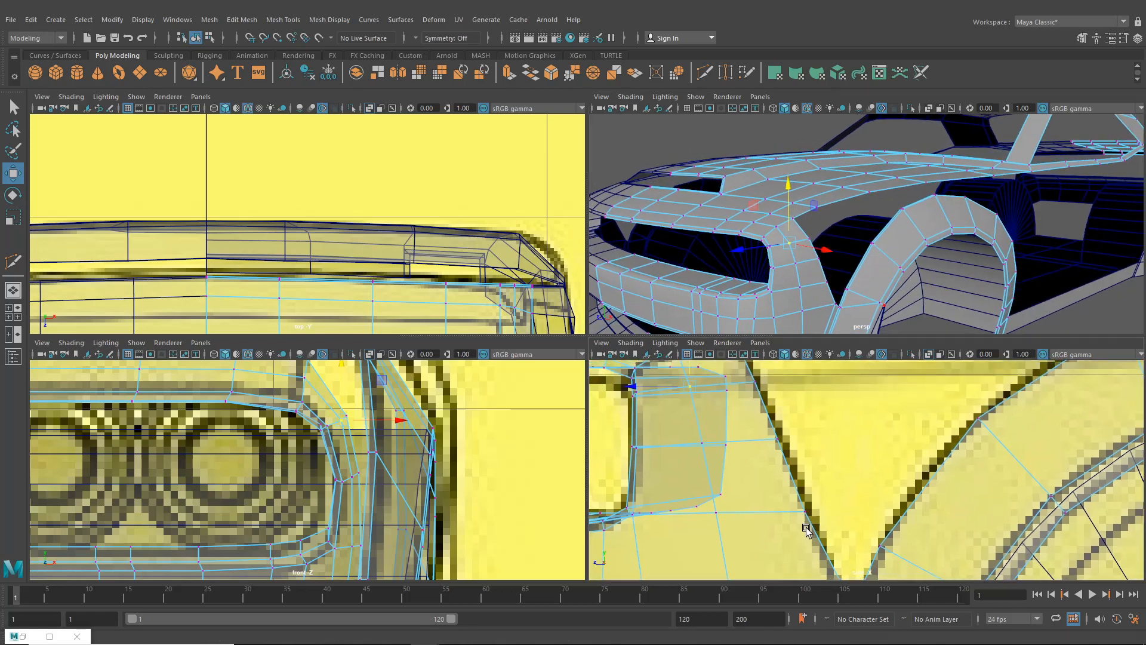
pyautogui.keyDown('alt'); pyautogui.moveTo(918, 449); pyautogui.dragTo(907, 468, button='middle'); pyautogui.keyUp('alt')
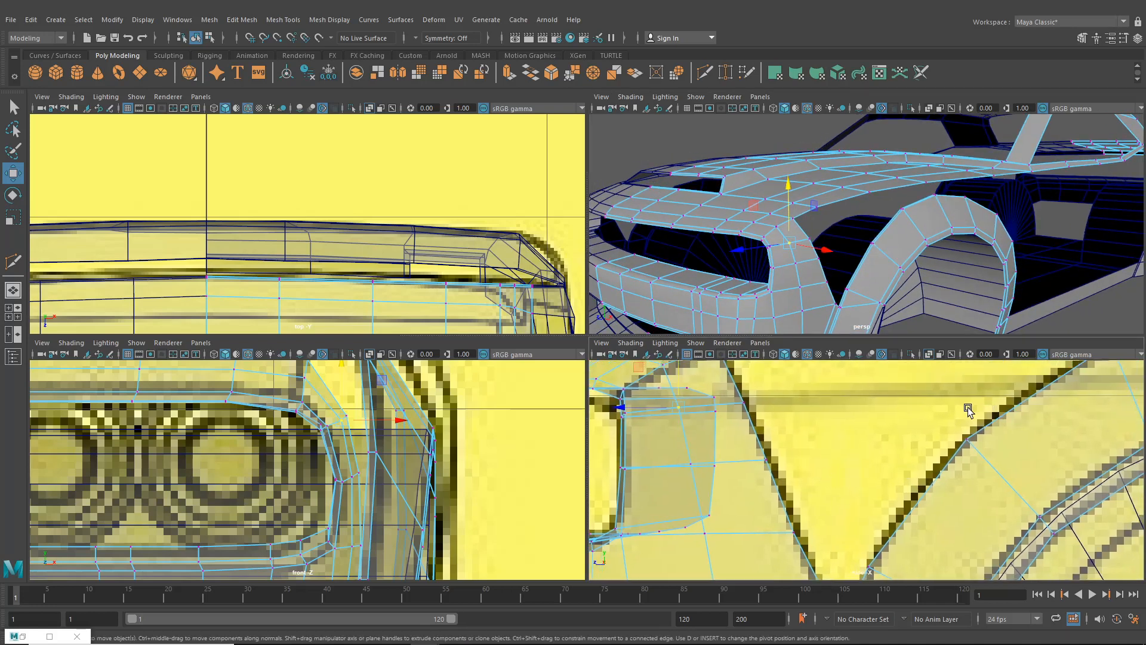
# Slide the front wheel arch's upper outer-edge vertices forward along the blueprint curve in the side view for more even spacing
pyautogui.keyDown('alt'); pyautogui.moveTo(968, 407); pyautogui.dragTo(887, 469, button='middle'); pyautogui.keyUp('alt')
pyautogui.keyDown('alt'); pyautogui.moveTo(982, 444); pyautogui.dragTo(796, 445, button='middle'); pyautogui.keyUp('alt')
pyautogui.click(850, 412)
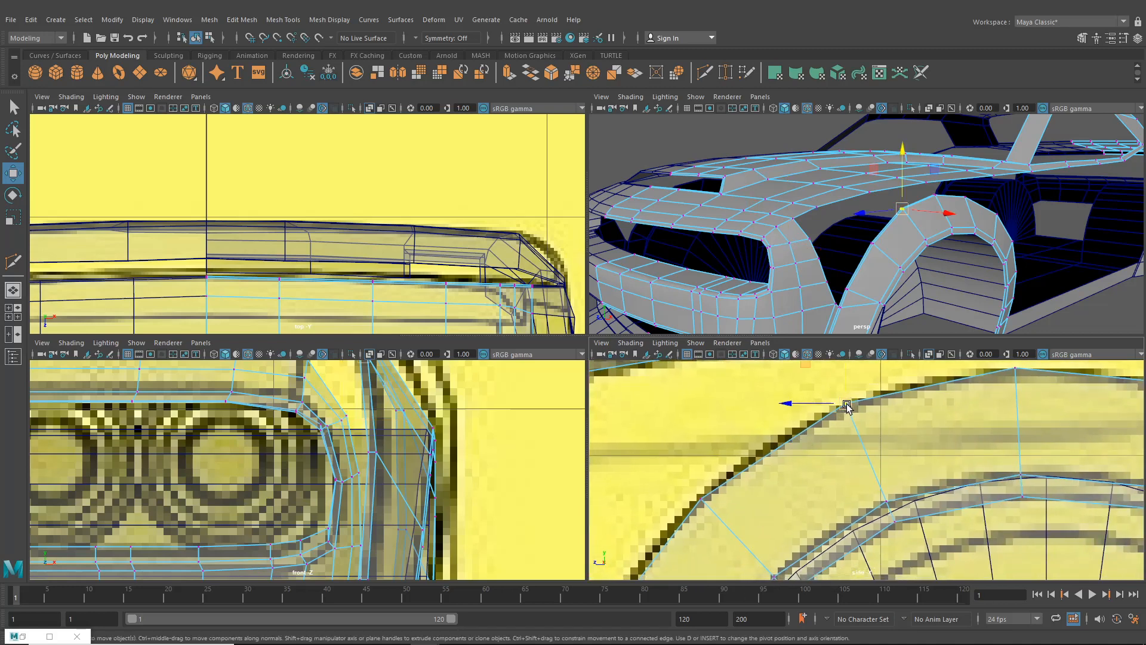
pyautogui.moveTo(849, 410); pyautogui.dragTo(792, 433)
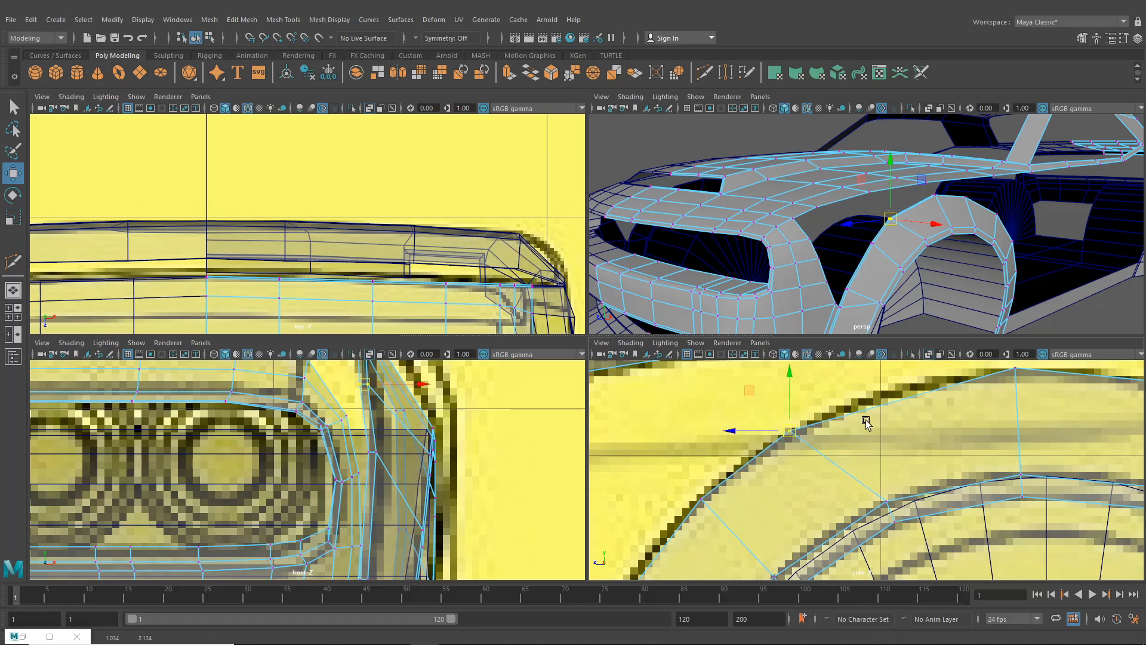
pyautogui.keyDown('alt'); pyautogui.moveTo(990, 383); pyautogui.dragTo(900, 427, button='middle'); pyautogui.keyUp('alt')
pyautogui.moveTo(949, 430); pyautogui.dragTo(948, 431)
pyautogui.moveTo(926, 417); pyautogui.dragTo(897, 422)
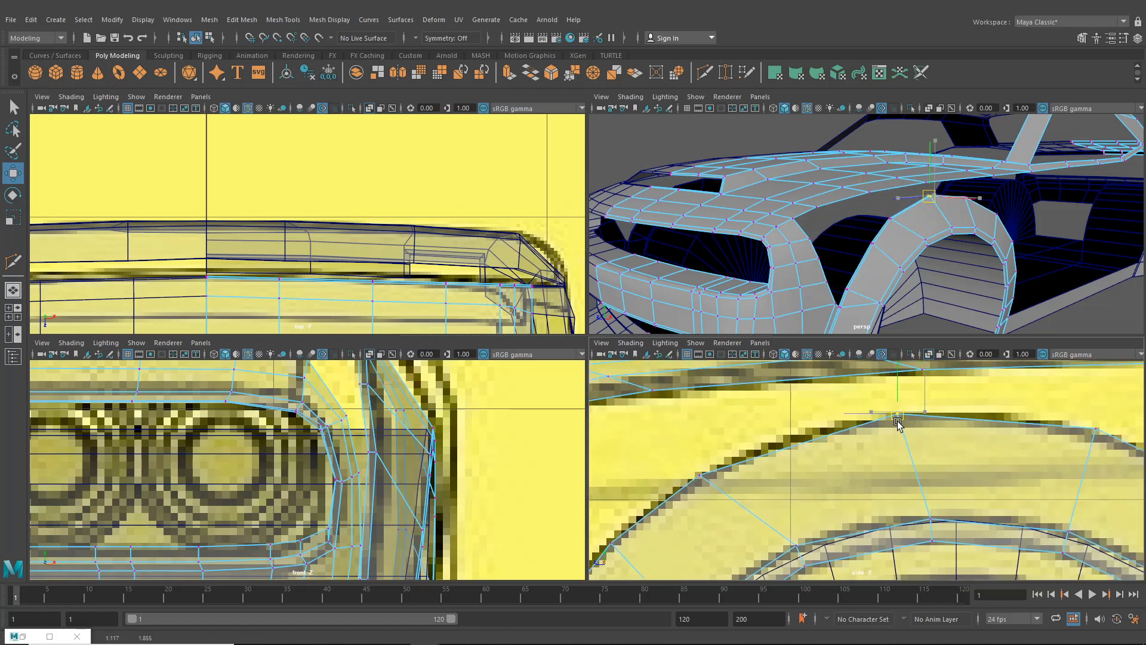
# Adjust the front wheel arch's matching inner-edge vertices along the arch's inner blueprint line in the side view
pyautogui.keyDown('alt'); pyautogui.moveTo(858, 489); pyautogui.dragTo(890, 436, button='middle'); pyautogui.keyUp('alt')
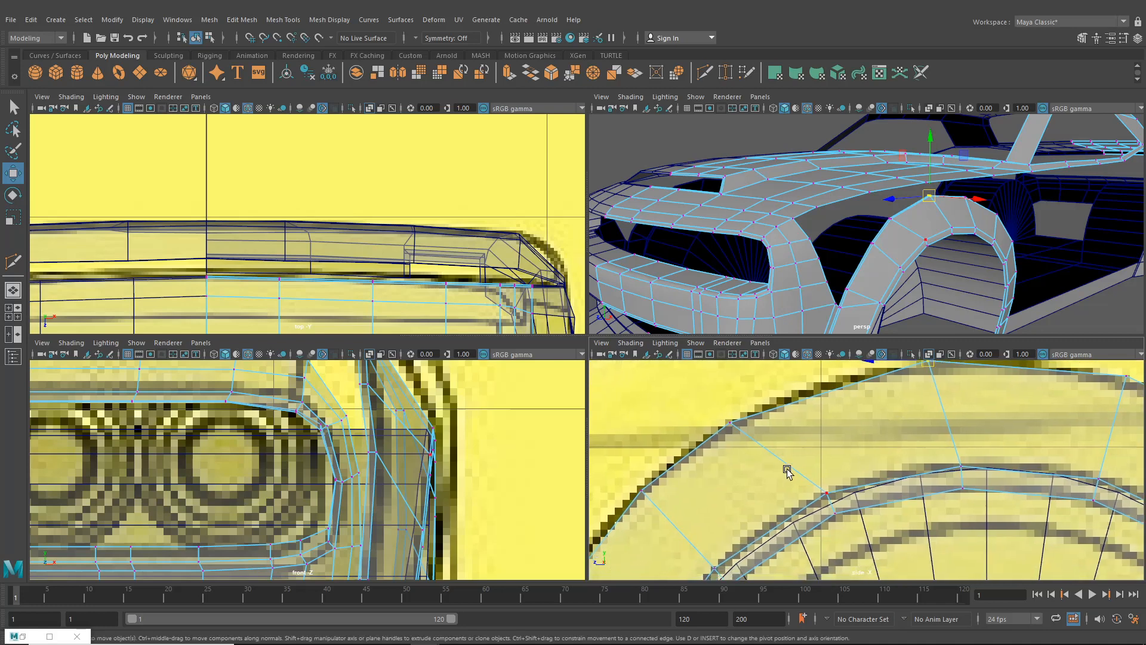
pyautogui.click(832, 506)
pyautogui.moveTo(832, 507); pyautogui.dragTo(813, 517)
pyautogui.moveTo(938, 452); pyautogui.dragTo(962, 478)
pyautogui.keyDown('alt'); pyautogui.moveTo(885, 426); pyautogui.dragTo(898, 452, button='middle'); pyautogui.keyUp('alt')
# Adjust the top vertex of the front wheel arch's outer edge along X in the top view
pyautogui.keyDown('alt'); pyautogui.moveTo(520, 440); pyautogui.dragTo(537, 480, button='middle'); pyautogui.keyUp('alt')
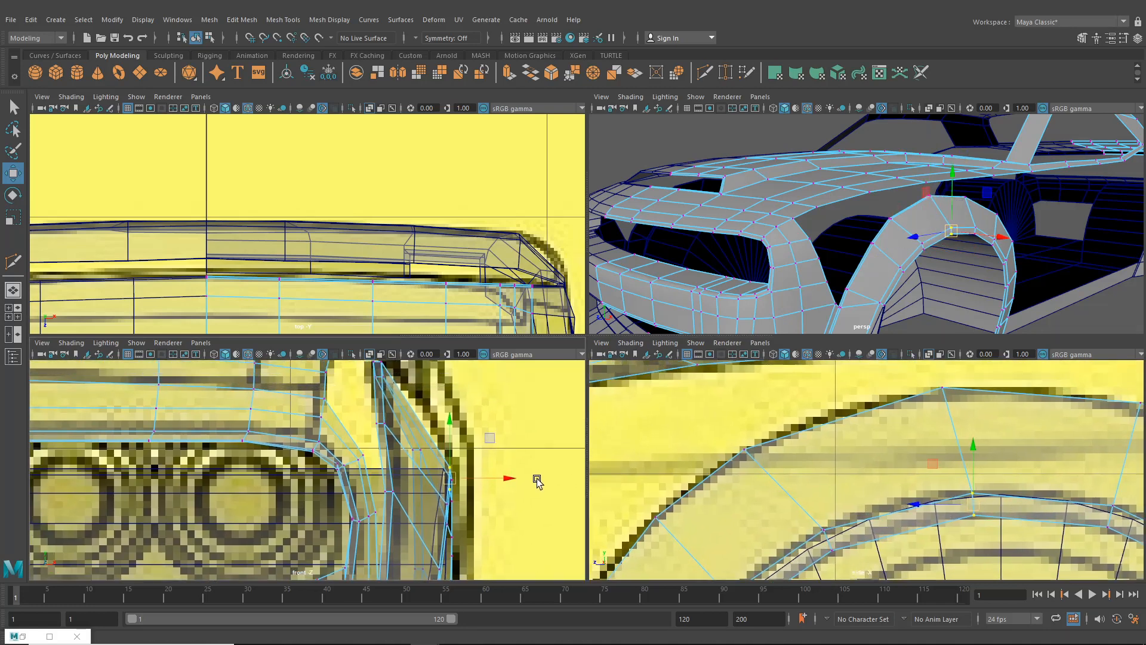
pyautogui.scroll(-5, 442, 296)
pyautogui.scroll(8, 388, 280)
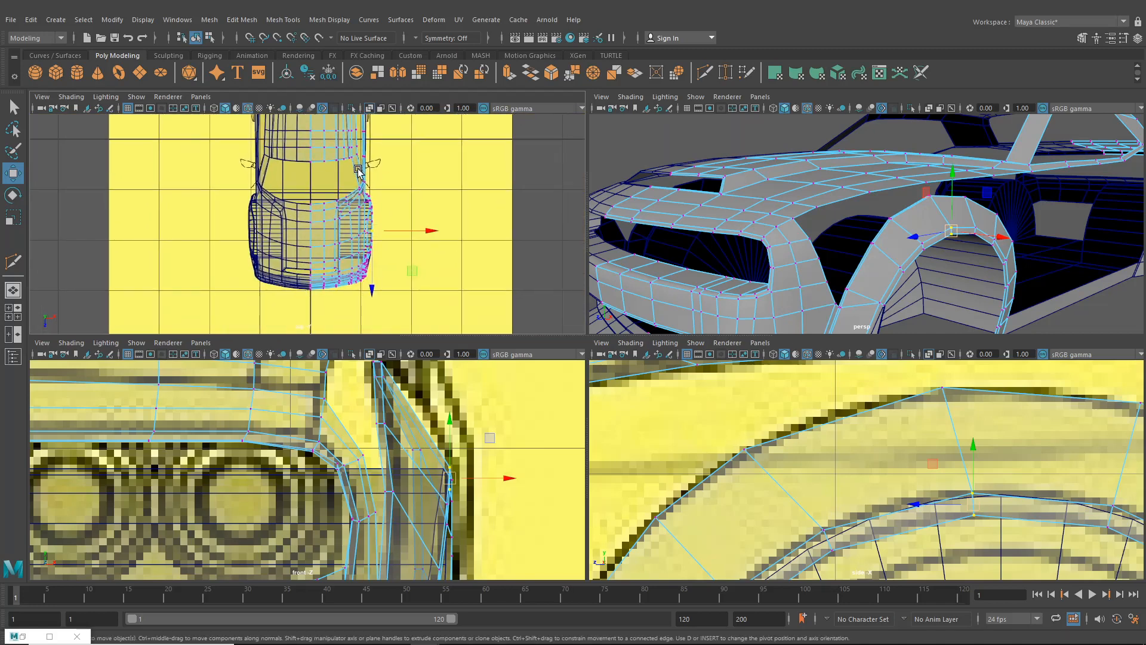
pyautogui.scroll(6, 409, 224)
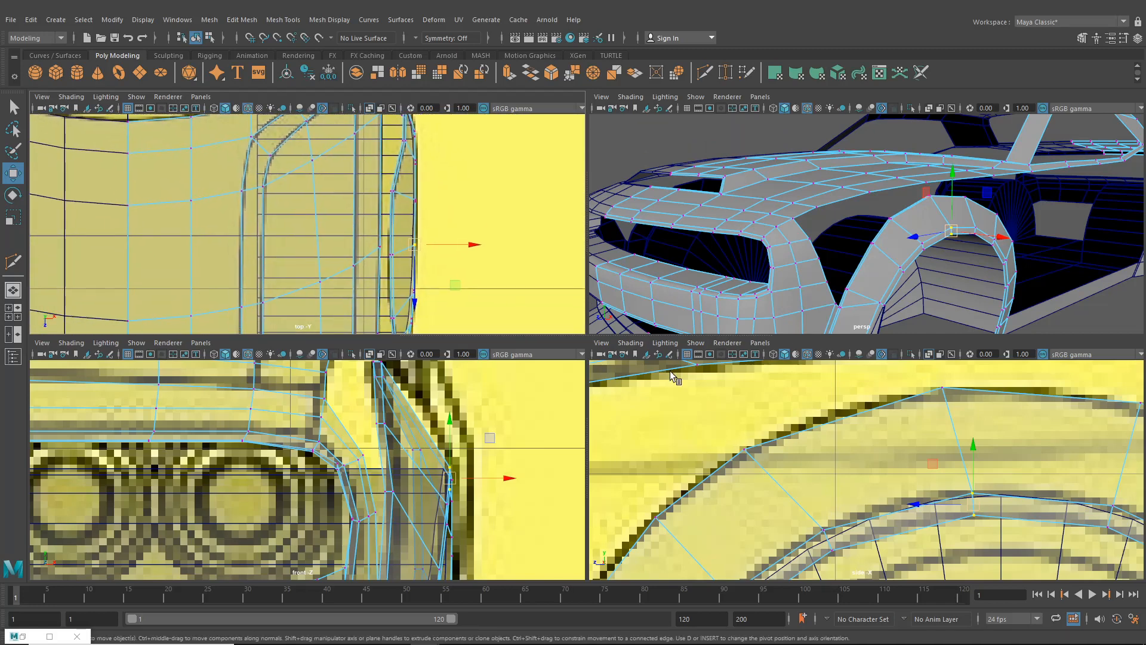
pyautogui.scroll(7, 503, 287)
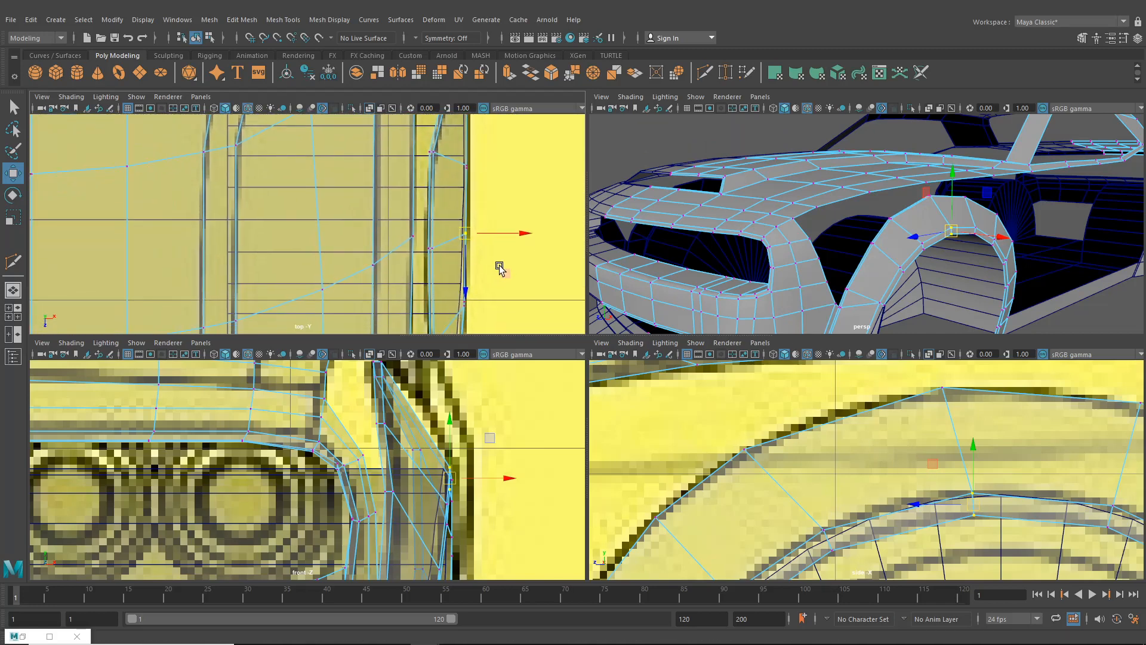
pyautogui.moveTo(437, 247); pyautogui.dragTo(477, 245)
pyautogui.keyDown('alt'); pyautogui.moveTo(440, 292); pyautogui.dragTo(449, 215, button='middle'); pyautogui.keyUp('alt')
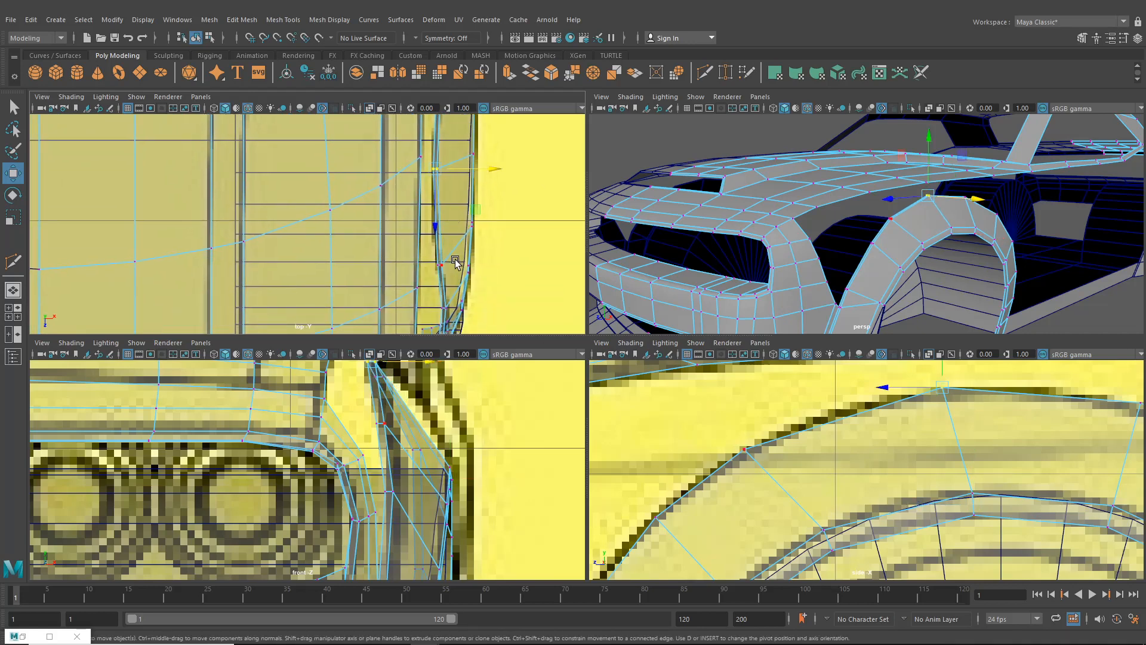
# Adjust the next two outer-edge vertices toward the front of the wheel arch along X in the top view
pyautogui.moveTo(454, 269); pyautogui.dragTo(478, 267)
pyautogui.keyDown('alt'); pyautogui.moveTo(801, 444); pyautogui.dragTo(842, 411, button='middle'); pyautogui.keyUp('alt')
pyautogui.moveTo(670, 469); pyautogui.dragTo(708, 491)
pyautogui.keyDown('alt'); pyautogui.moveTo(504, 319); pyautogui.dragTo(508, 283, button='middle'); pyautogui.keyUp('alt')
pyautogui.moveTo(504, 273); pyautogui.dragTo(502, 273)
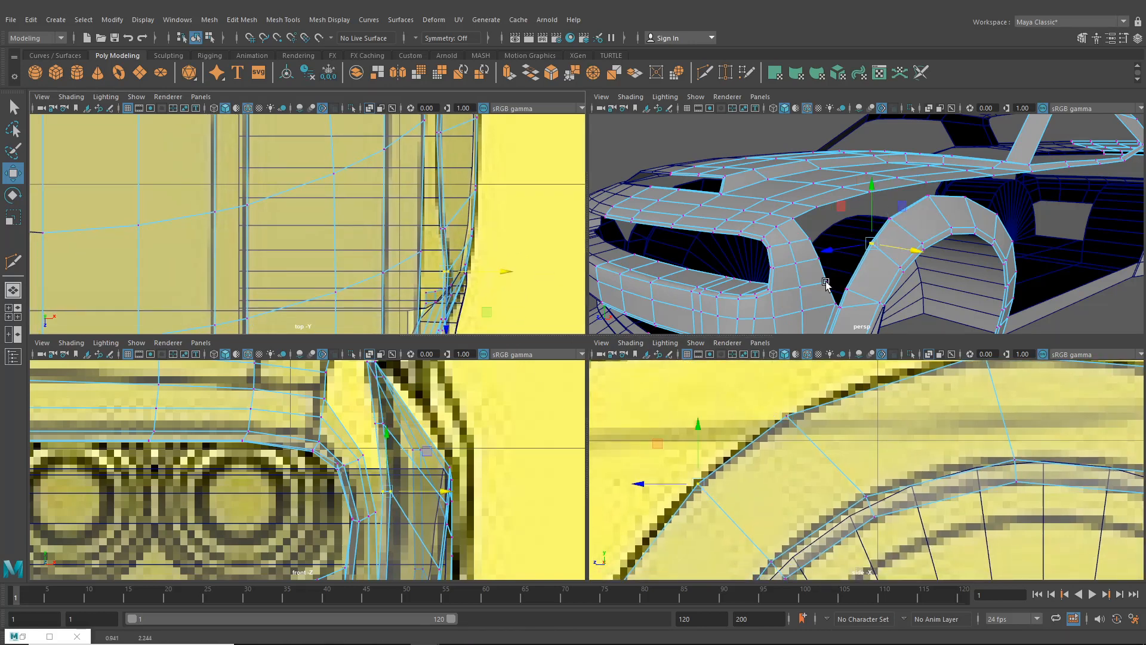
# Inspect the front wheel arch's outer profile from side and front three-quarter angles in perspective
pyautogui.keyDown('alt'); pyautogui.moveTo(918, 241); pyautogui.dragTo(959, 243); pyautogui.keyUp('alt')
pyautogui.keyDown('alt'); pyautogui.moveTo(959, 243); pyautogui.dragTo(879, 245, button='middle'); pyautogui.keyUp('alt')
pyautogui.scroll(3, 879, 244)
pyautogui.keyDown('alt'); pyautogui.moveTo(879, 245); pyautogui.dragTo(935, 262); pyautogui.keyUp('alt')
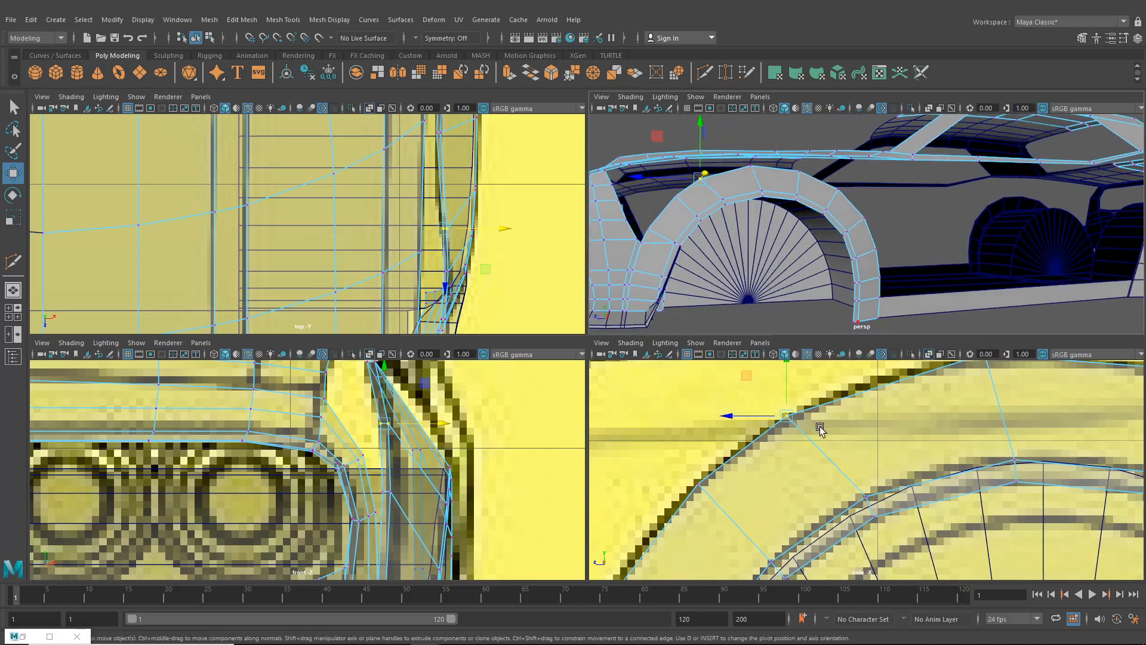
pyautogui.scroll(-10, 715, 472)
pyautogui.keyDown('alt'); pyautogui.moveTo(683, 263); pyautogui.dragTo(750, 278); pyautogui.keyUp('alt')
pyautogui.scroll(-3, 750, 279)
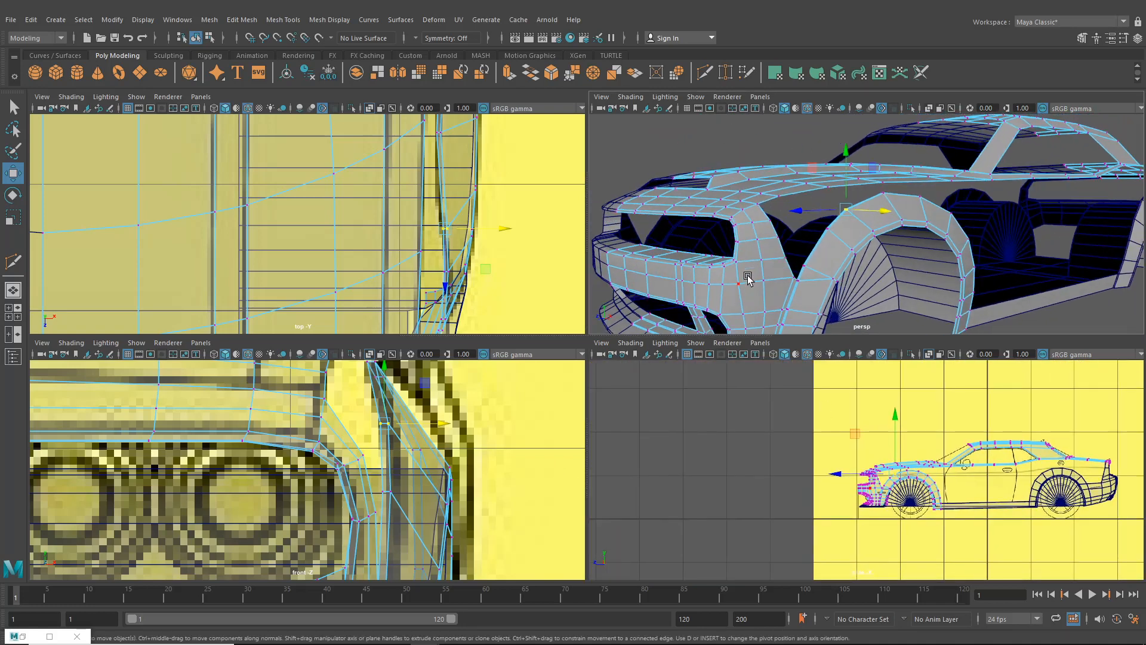
pyautogui.press('space')
pyautogui.keyDown('alt'); pyautogui.moveTo(739, 290); pyautogui.dragTo(830, 270, button='middle'); pyautogui.keyUp('alt')
pyautogui.moveTo(664, 303); pyautogui.dragTo(665, 275, button='right')
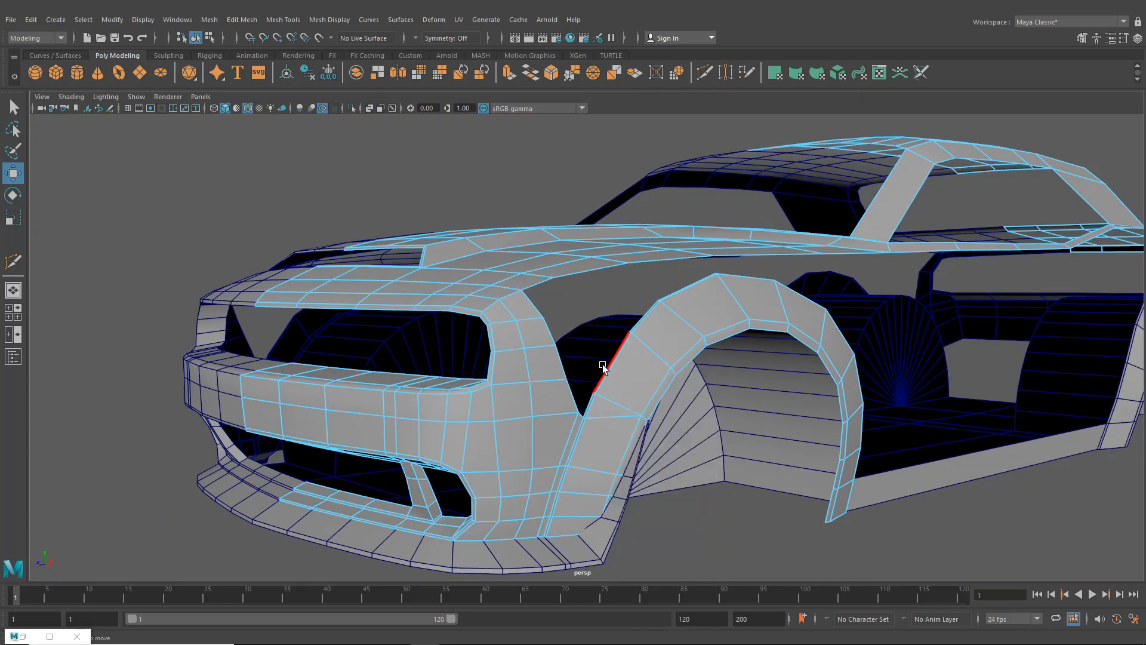
pyautogui.click(578, 401)
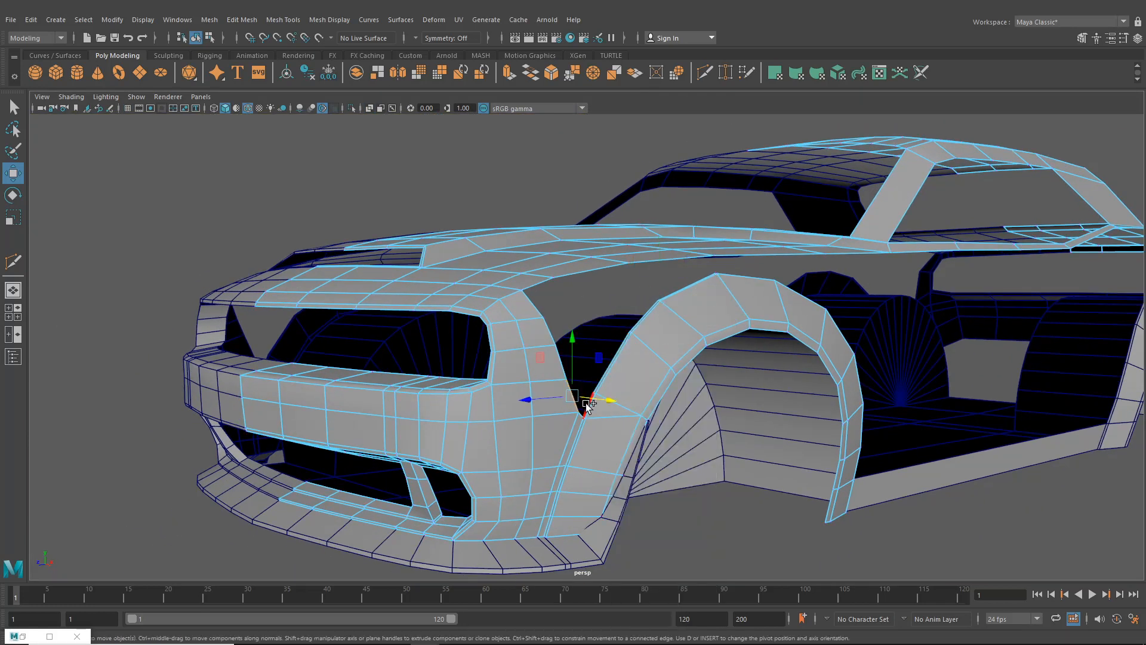
pyautogui.click(248, 20)
pyautogui.click(257, 62)
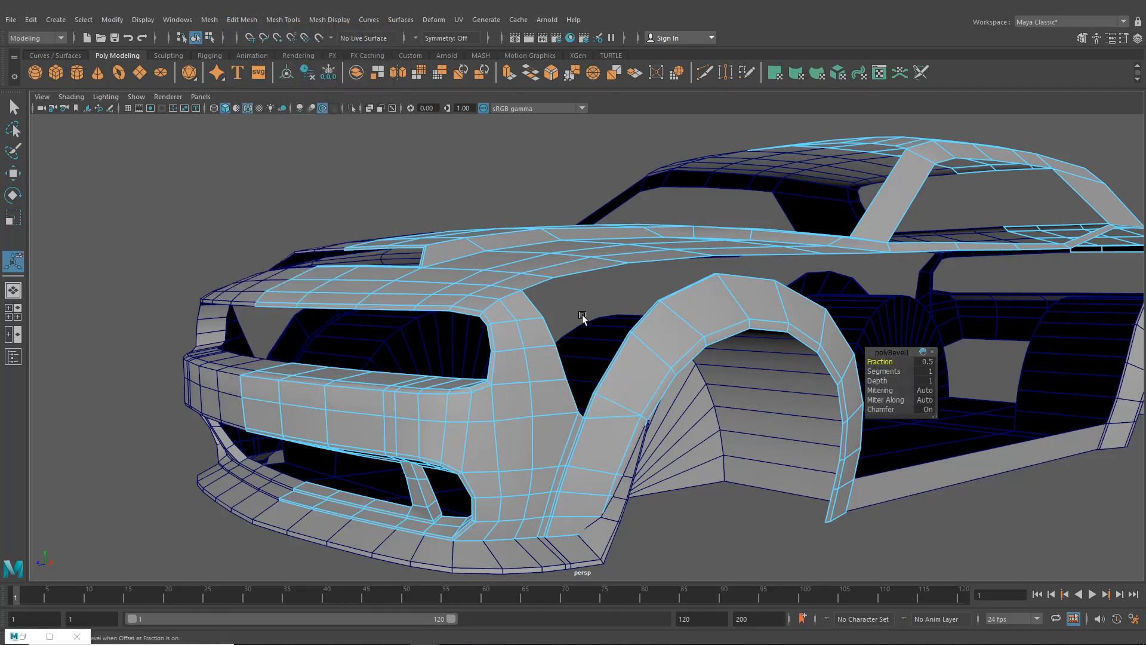
# Try to bridge the front fender's lowest rear edge to the facing outer edge of the wheel arch across the gap
pyautogui.scroll(3, 600, 358)
pyautogui.keyDown('shift'); pyautogui.click(599, 416); pyautogui.keyUp('shift')
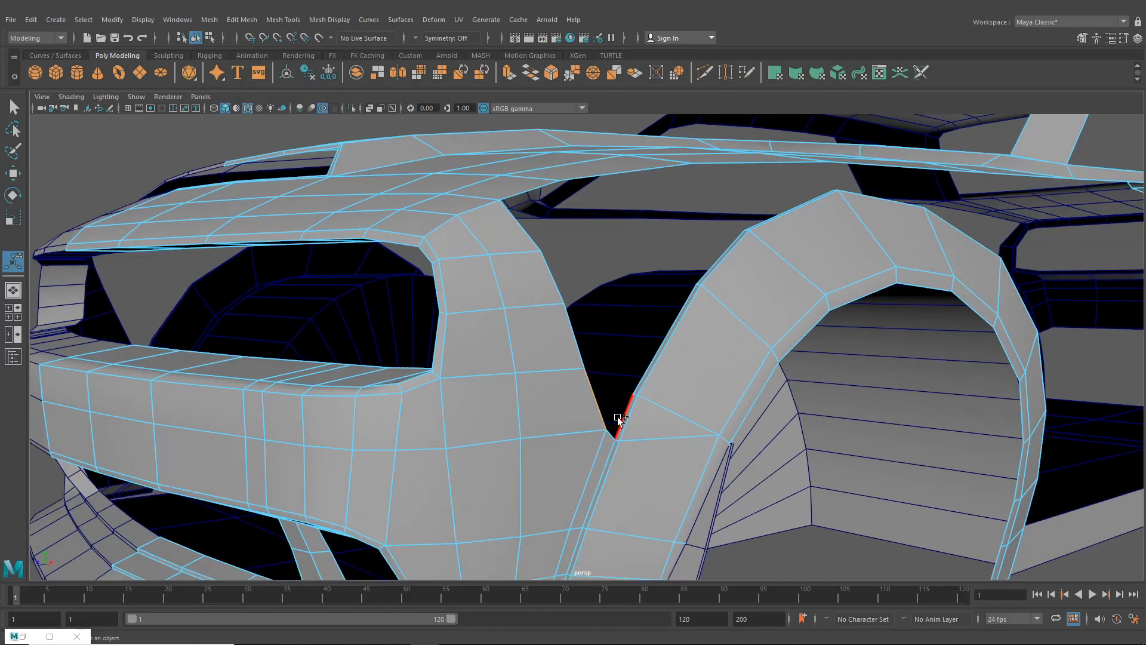
pyautogui.click(242, 20)
pyautogui.click(254, 74)
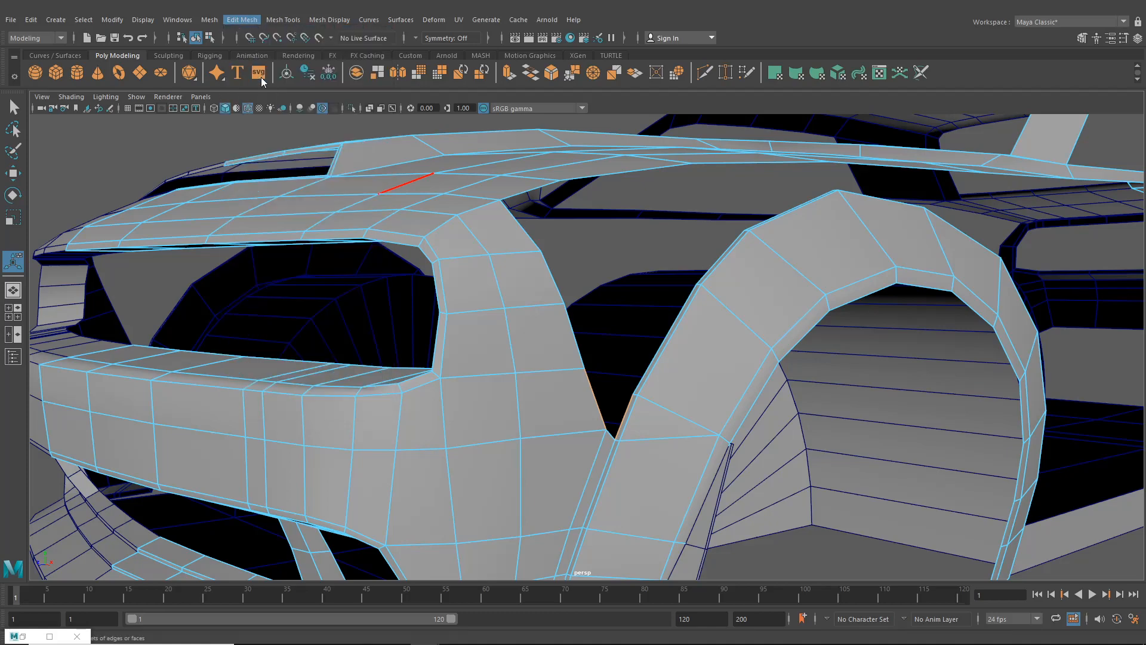
pyautogui.keyDown('alt'); pyautogui.moveTo(642, 309); pyautogui.dragTo(704, 305); pyautogui.keyUp('alt')
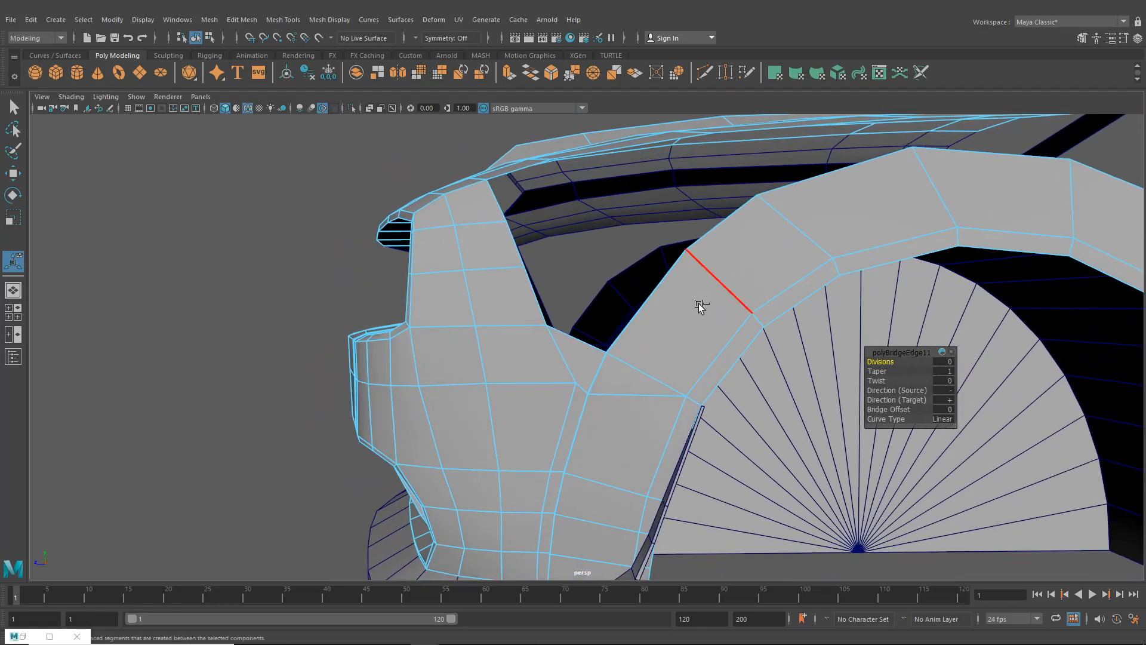
pyautogui.keyDown('alt'); pyautogui.moveTo(691, 305); pyautogui.dragTo(722, 313); pyautogui.keyUp('alt')
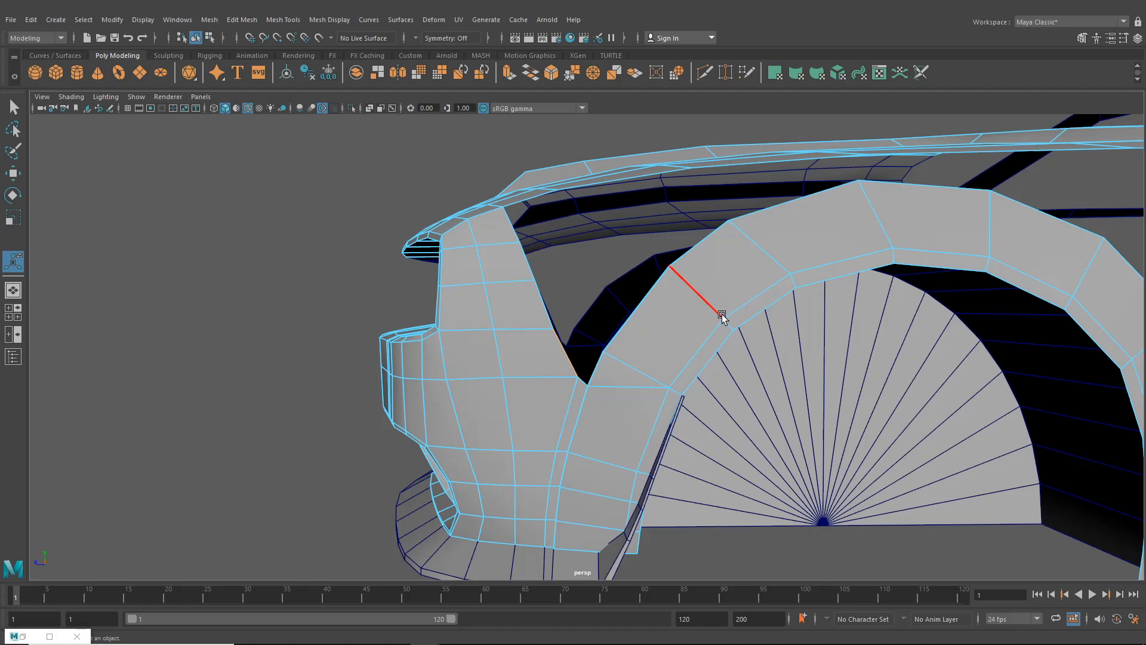
pyautogui.keyDown('alt'); pyautogui.moveTo(731, 319); pyautogui.dragTo(657, 396); pyautogui.keyUp('alt')
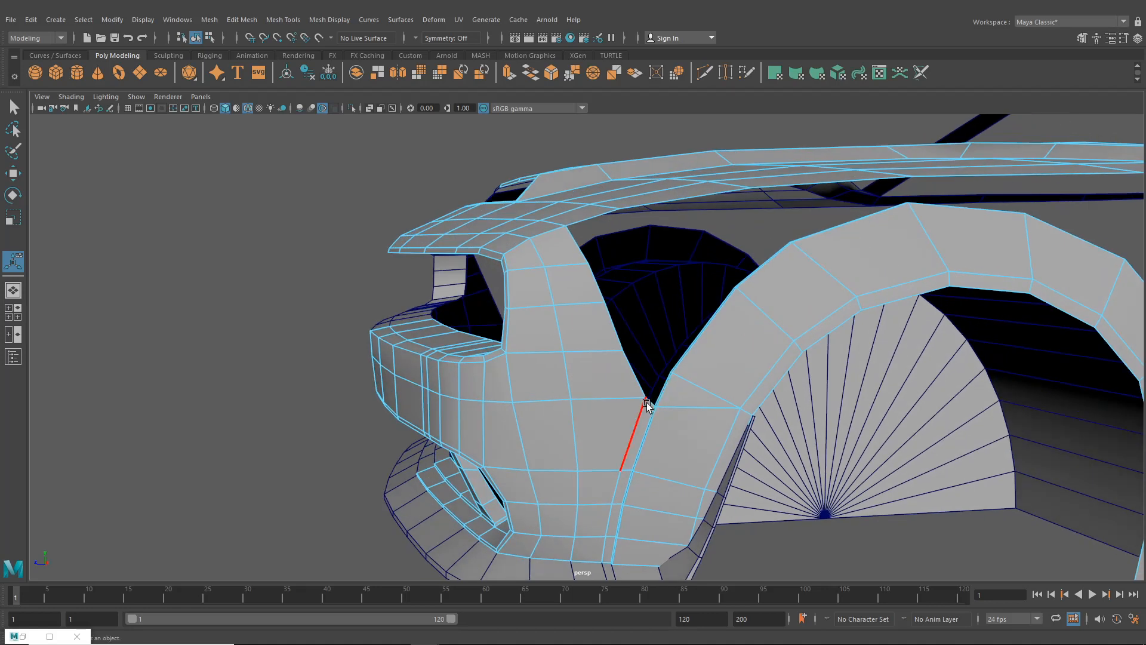
pyautogui.keyDown('alt'); pyautogui.moveTo(707, 384); pyautogui.dragTo(678, 385, button='middle'); pyautogui.keyUp('alt')
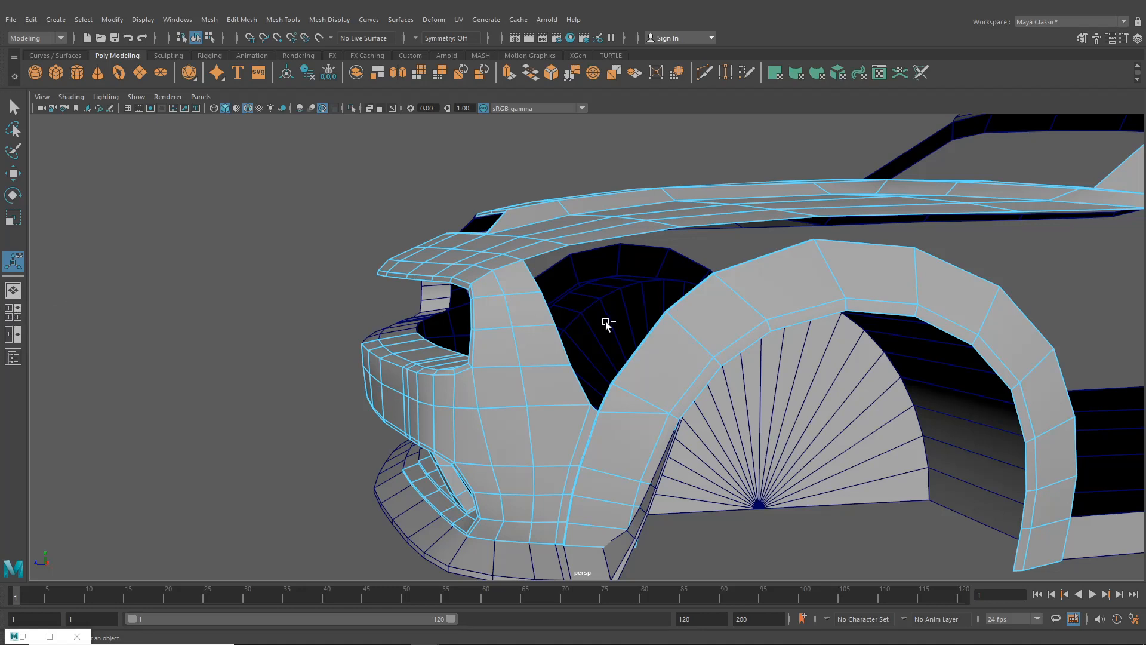
# Undo the latest position changes to the front wheel arch's upper outer-edge vertices
pyautogui.press('F9')
pyautogui.hotkey('ctrl', 'z')
pyautogui.hotkey('ctrl', 'z')
pyautogui.hotkey('ctrl', 'z')
pyautogui.hotkey('ctrl', 'z')
pyautogui.hotkey('ctrl', 'z')
pyautogui.hotkey('ctrl', 'z')
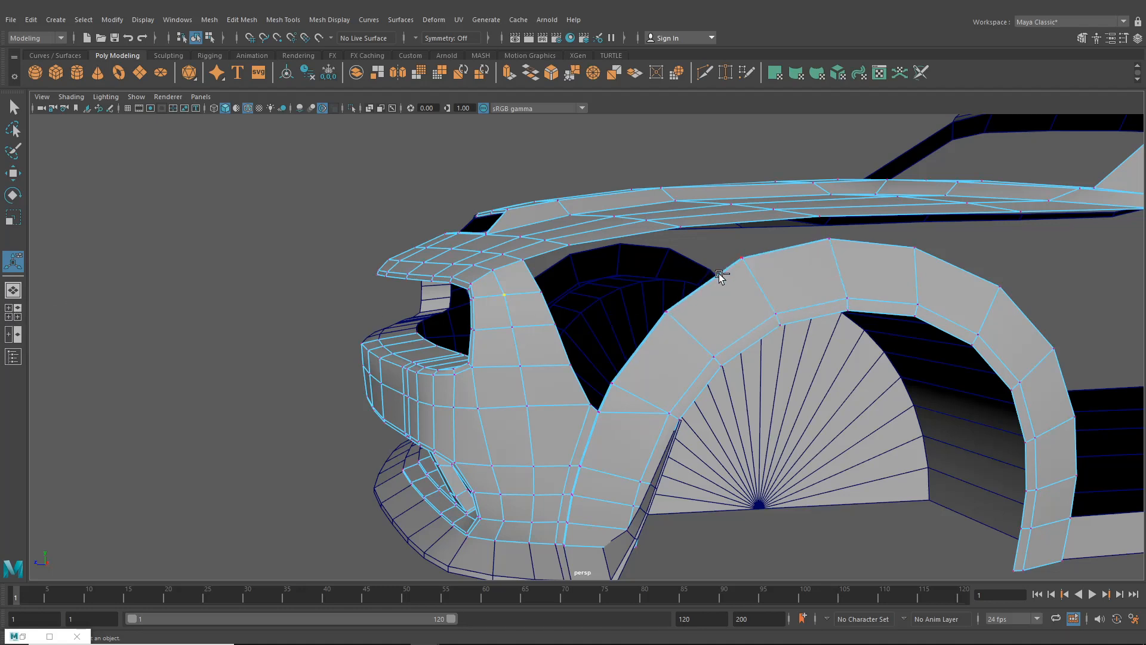
# Extrude the front wheel arch's outer border edges from the fender gap to the arch's rear lower end, with a Local Translate Z of about 0.02
pyautogui.moveTo(723, 302)
pyautogui.keyDown('alt'); pyautogui.mouseDown()
pyautogui.moveTo(742, 317)
pyautogui.moveTo(728, 314)
pyautogui.mouseUp(); pyautogui.keyUp('alt')
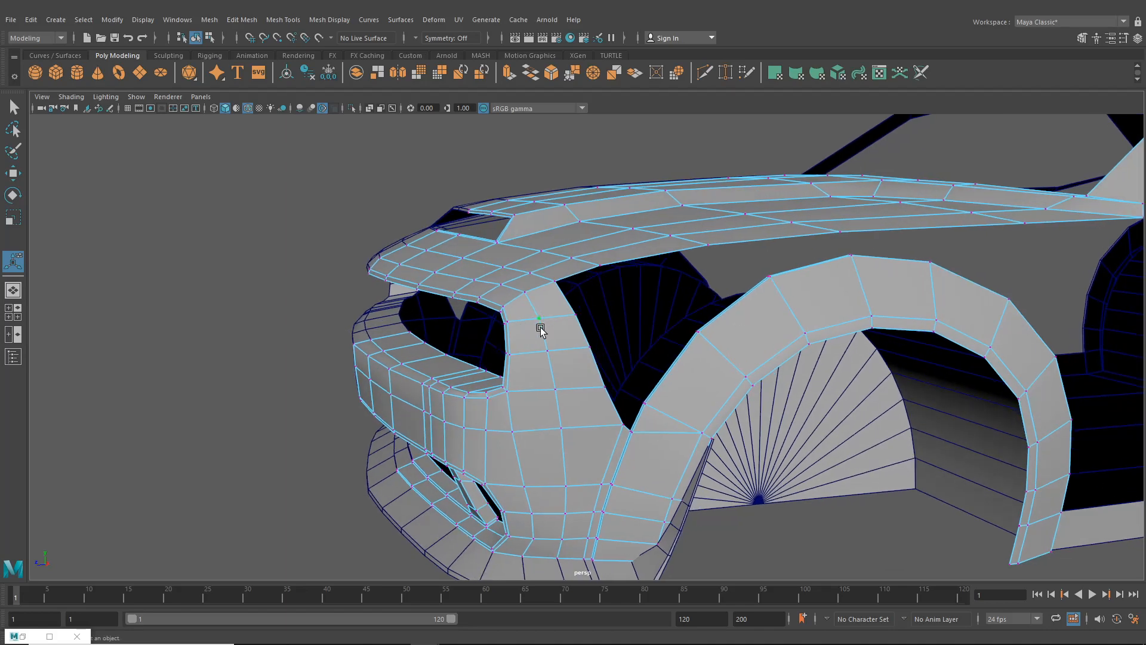
pyautogui.keyDown('alt'); pyautogui.moveTo(706, 400); pyautogui.dragTo(697, 394); pyautogui.keyUp('alt')
pyautogui.moveTo(660, 330); pyautogui.dragTo(662, 307, button='right')
pyautogui.keyDown('alt'); pyautogui.moveTo(661, 333); pyautogui.dragTo(696, 342); pyautogui.keyUp('alt')
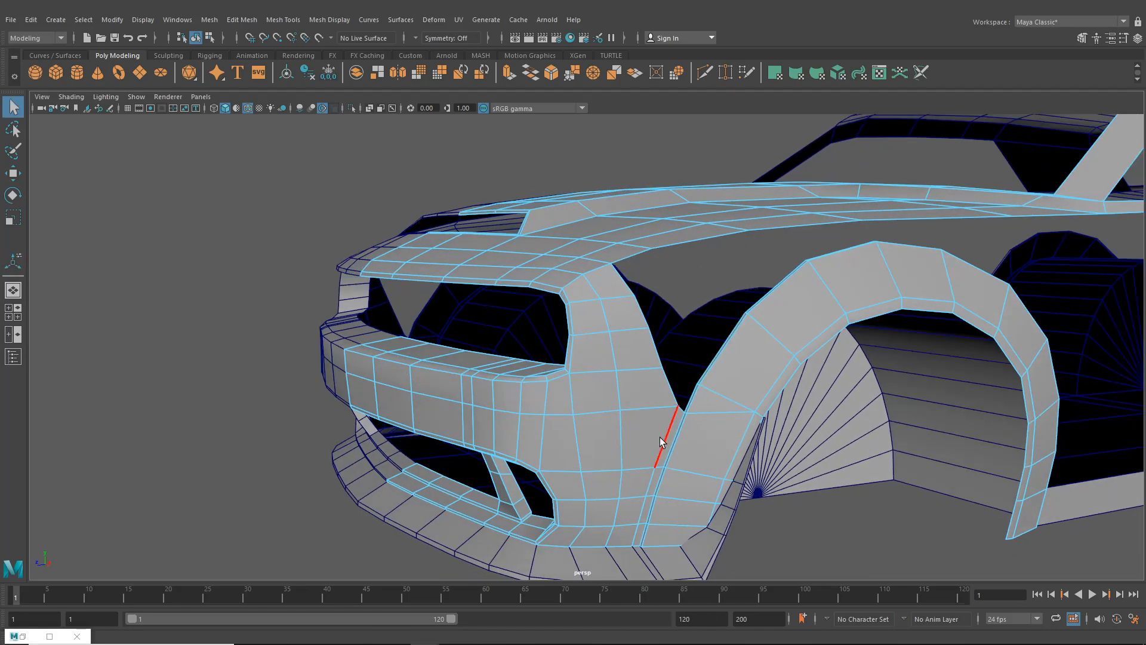
pyautogui.keyDown('shift'); pyautogui.click(727, 334); pyautogui.keyUp('shift')
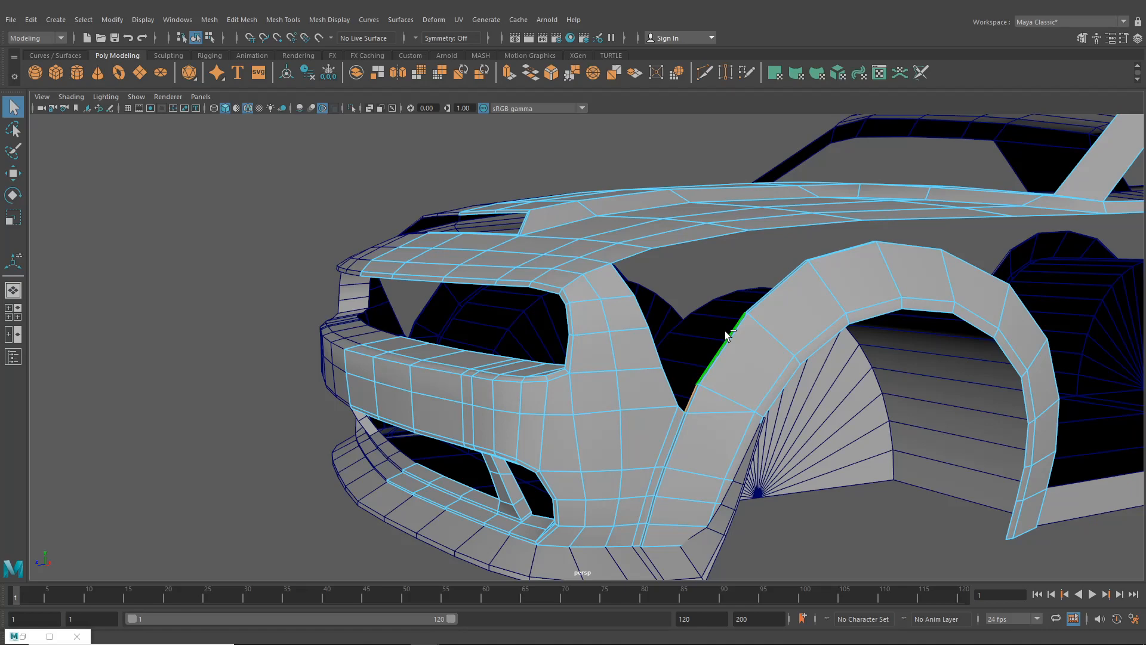
pyautogui.keyDown('shift'); pyautogui.click(758, 301); pyautogui.keyUp('shift')
pyautogui.keyDown('alt'); pyautogui.moveTo(843, 289); pyautogui.dragTo(788, 360); pyautogui.keyUp('alt')
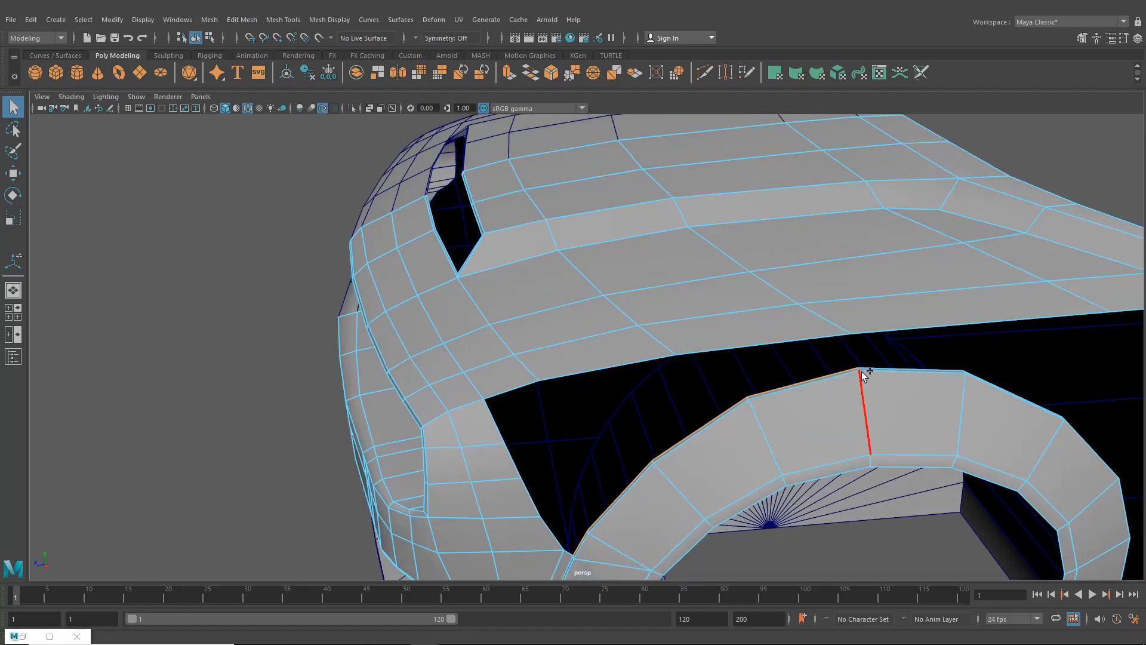
pyautogui.keyDown('alt'); pyautogui.moveTo(896, 376); pyautogui.dragTo(619, 323); pyautogui.keyUp('alt')
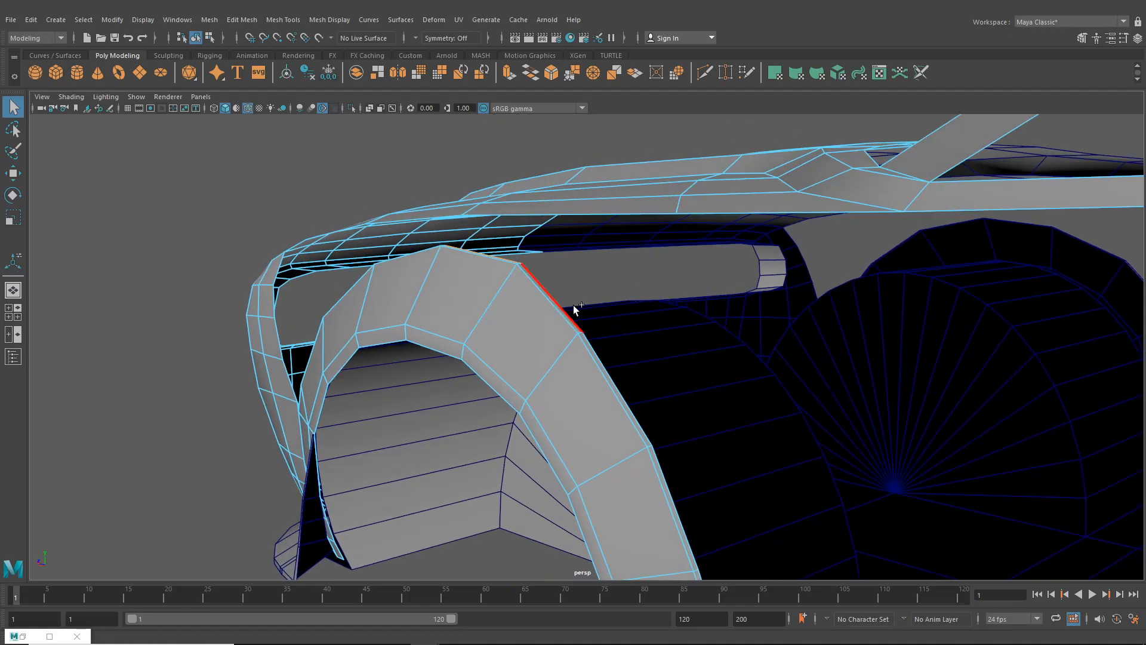
pyautogui.keyDown('alt'); pyautogui.moveTo(712, 479); pyautogui.dragTo(617, 356); pyautogui.keyUp('alt')
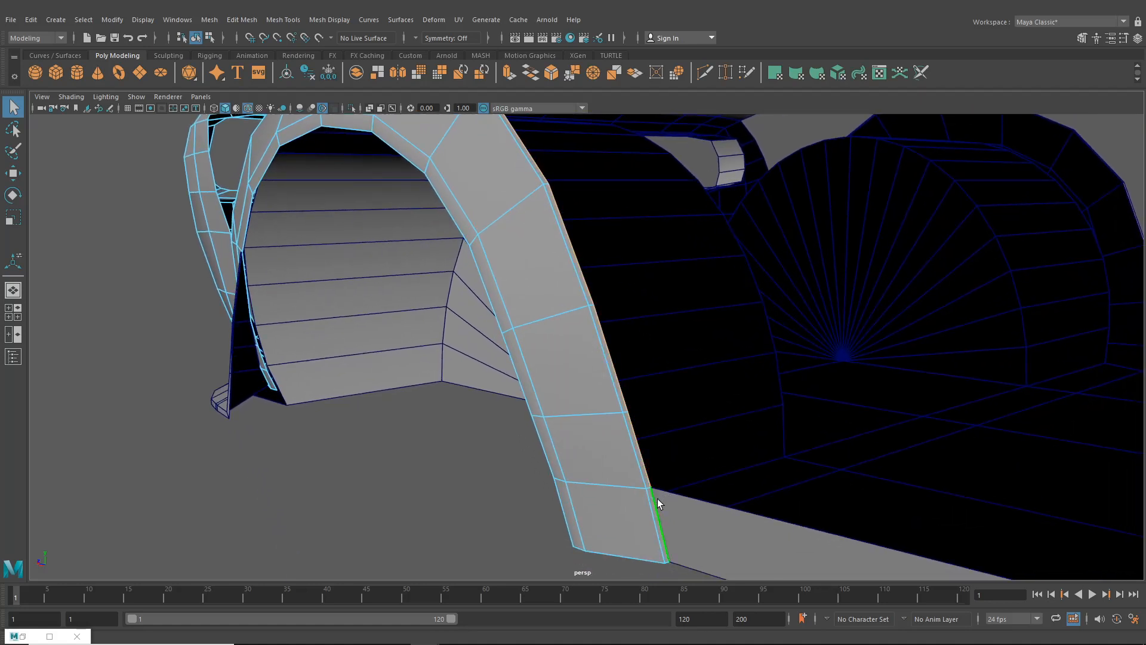
pyautogui.keyDown('alt'); pyautogui.moveTo(658, 499); pyautogui.dragTo(892, 191); pyautogui.keyUp('alt')
pyautogui.hotkey('ctrl', 'e')
pyautogui.keyDown('alt'); pyautogui.moveTo(892, 192); pyautogui.dragTo(736, 318, button='middle'); pyautogui.keyUp('alt')
pyautogui.scroll(3, 737, 318)
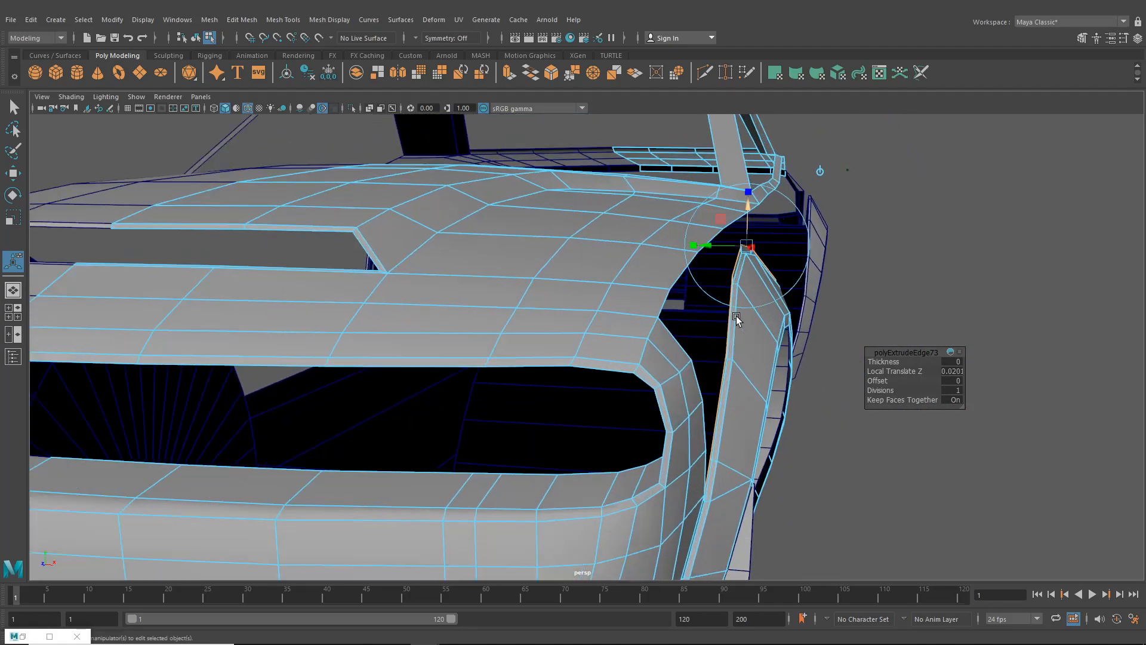
# Target-weld the lowest front vertex of the wheel arch's extruded strip to the fender corner at the bottom of the gap
pyautogui.keyDown('alt'); pyautogui.moveTo(733, 309); pyautogui.dragTo(558, 295); pyautogui.keyUp('alt')
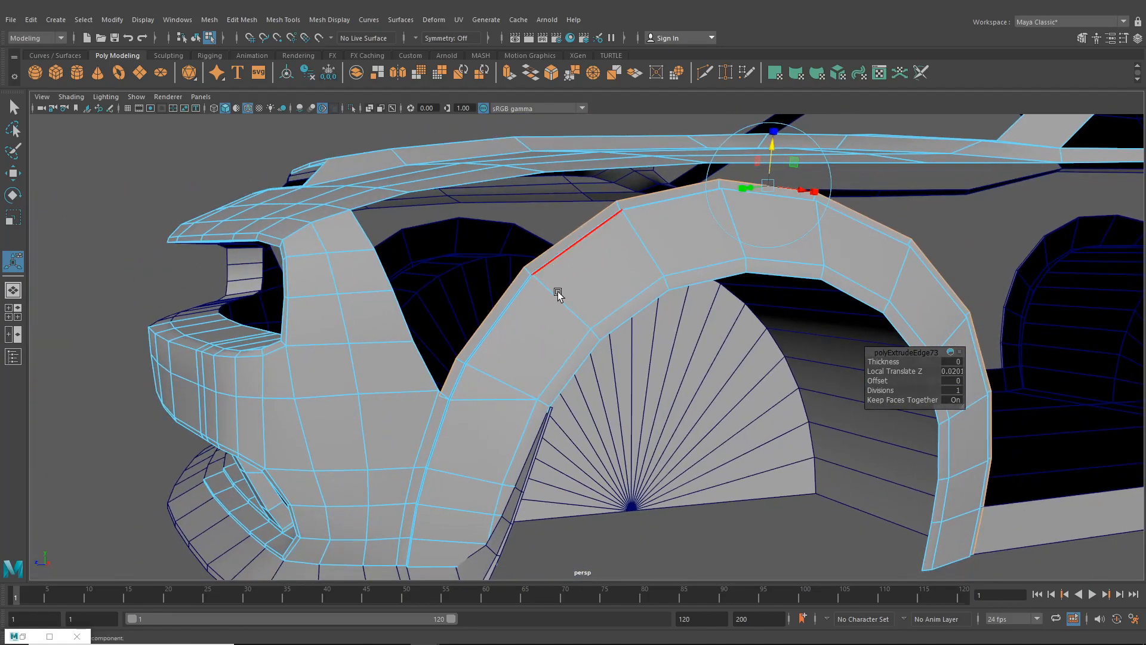
pyautogui.moveTo(561, 296); pyautogui.dragTo(504, 297, button='right')
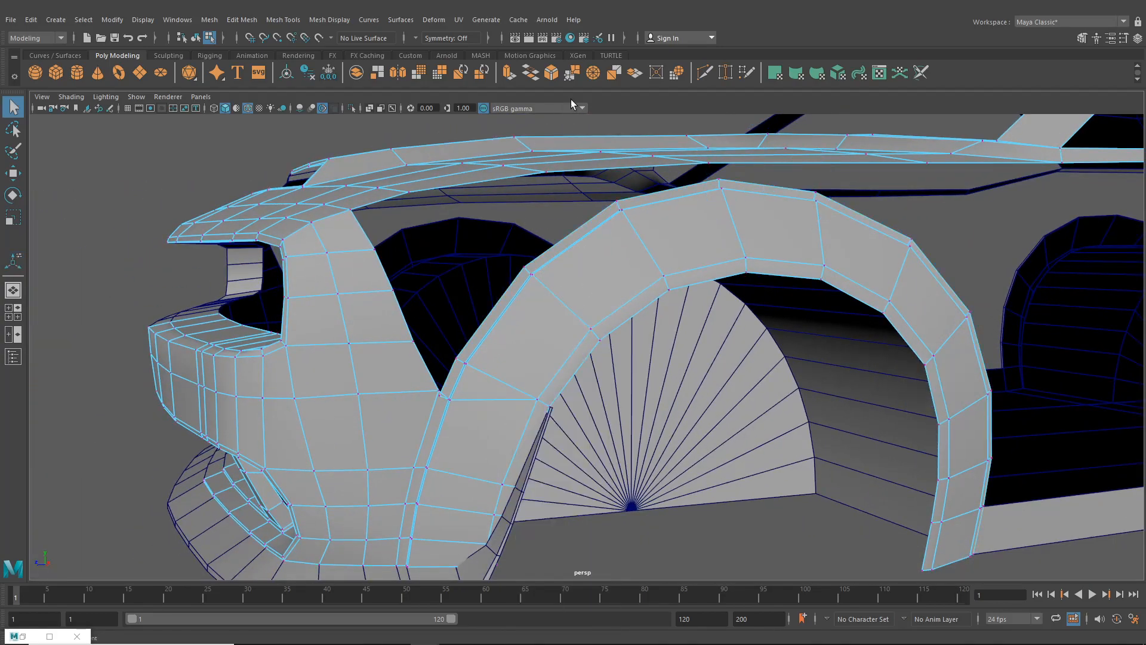
pyautogui.click(678, 73)
pyautogui.scroll(3, 522, 342)
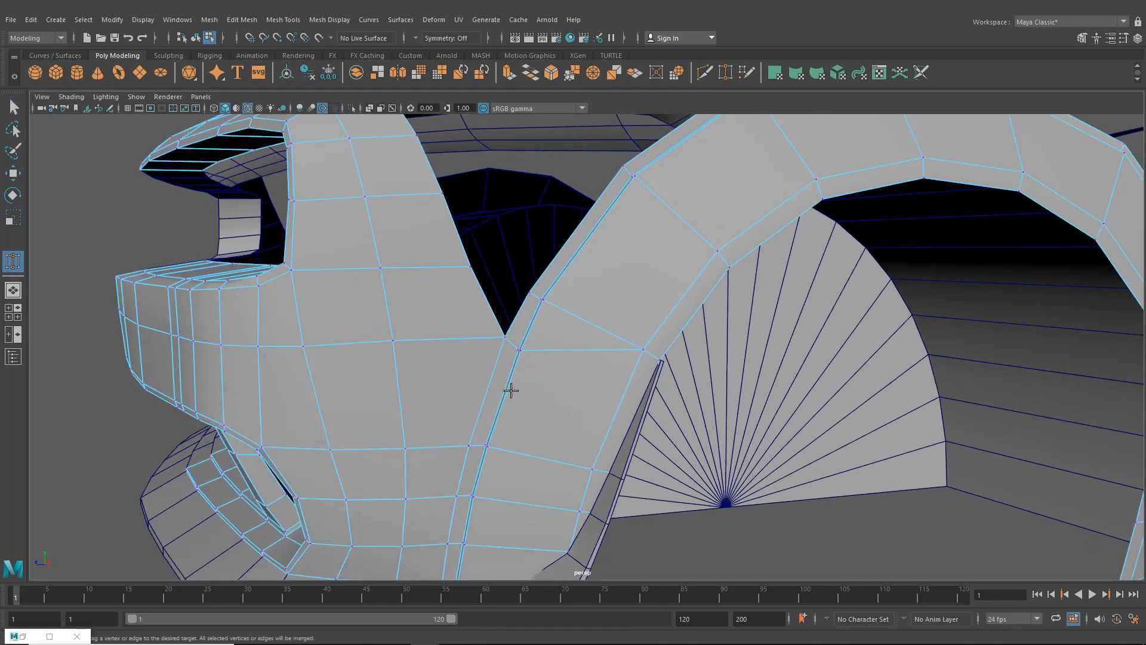
pyautogui.scroll(-4, 526, 386)
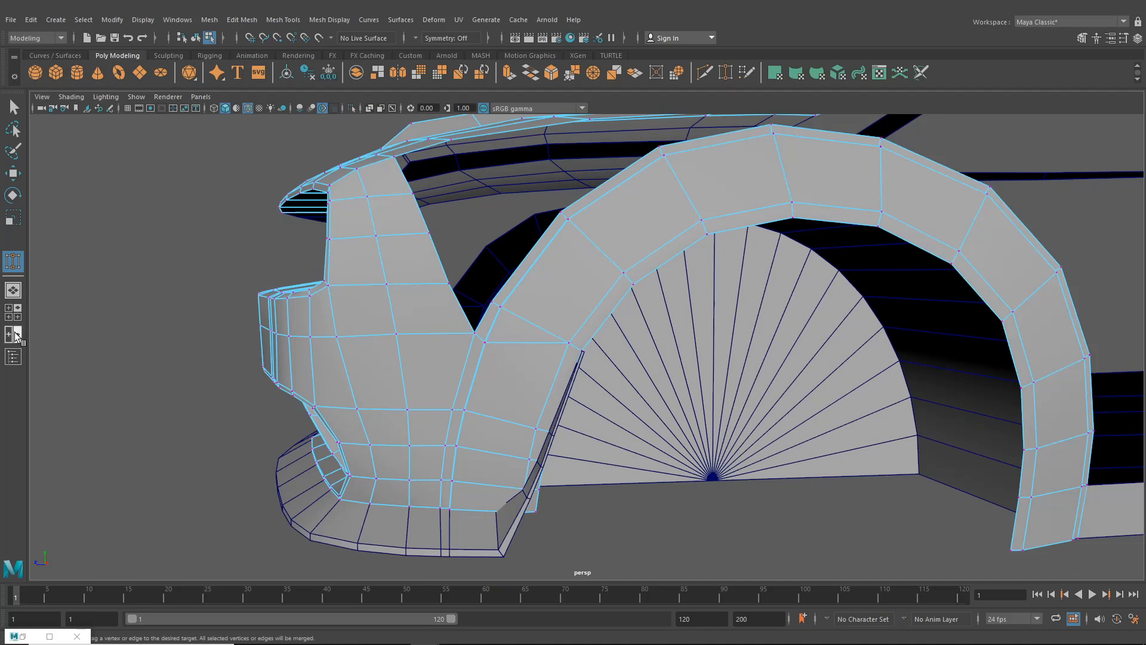
# Slide the front wheel arch's top outer-edge vertices and the adjacent ones ahead of them forward along the blueprint curve in the side view
pyautogui.click(13, 312)
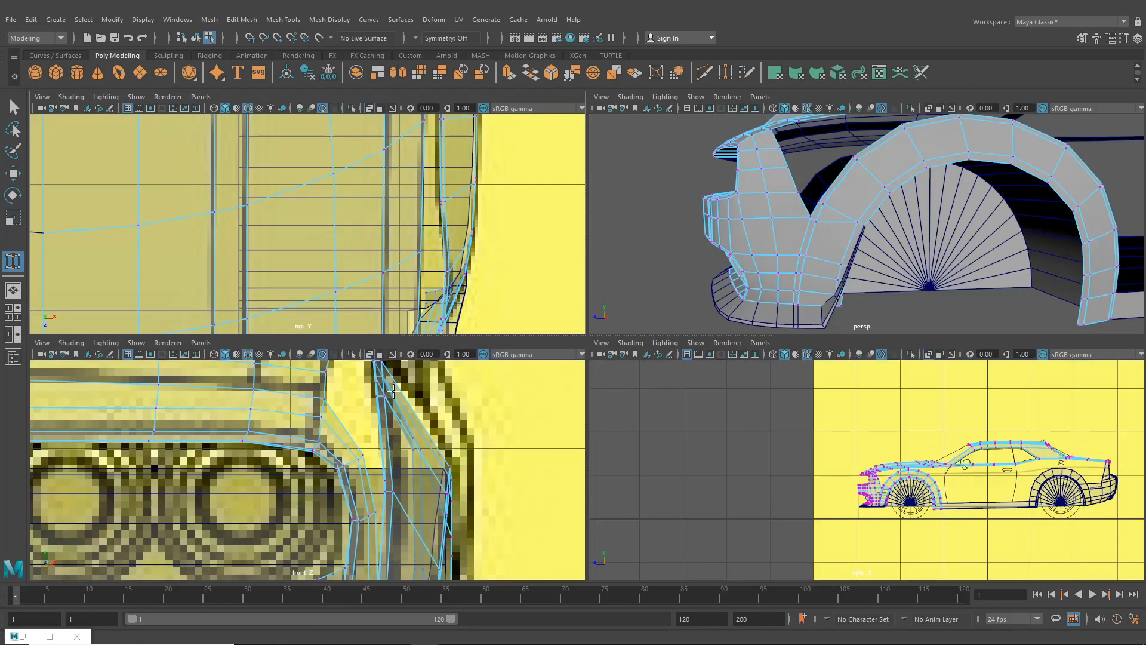
pyautogui.press('w')
pyautogui.press('space')
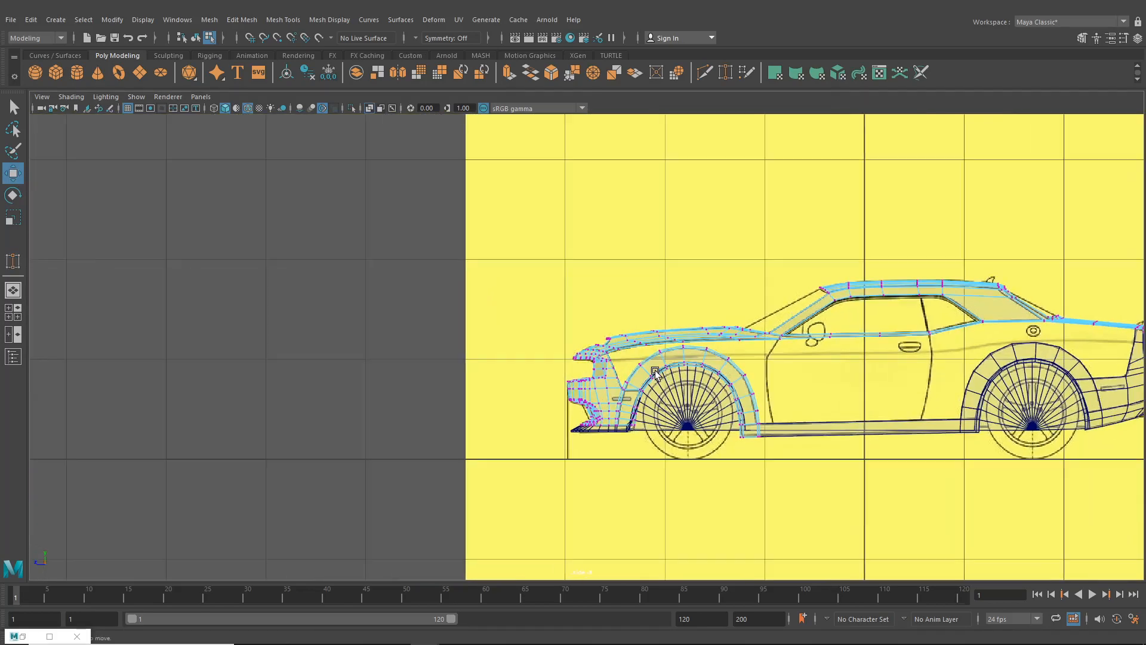
pyautogui.scroll(6, 654, 371)
pyautogui.scroll(3, 679, 357)
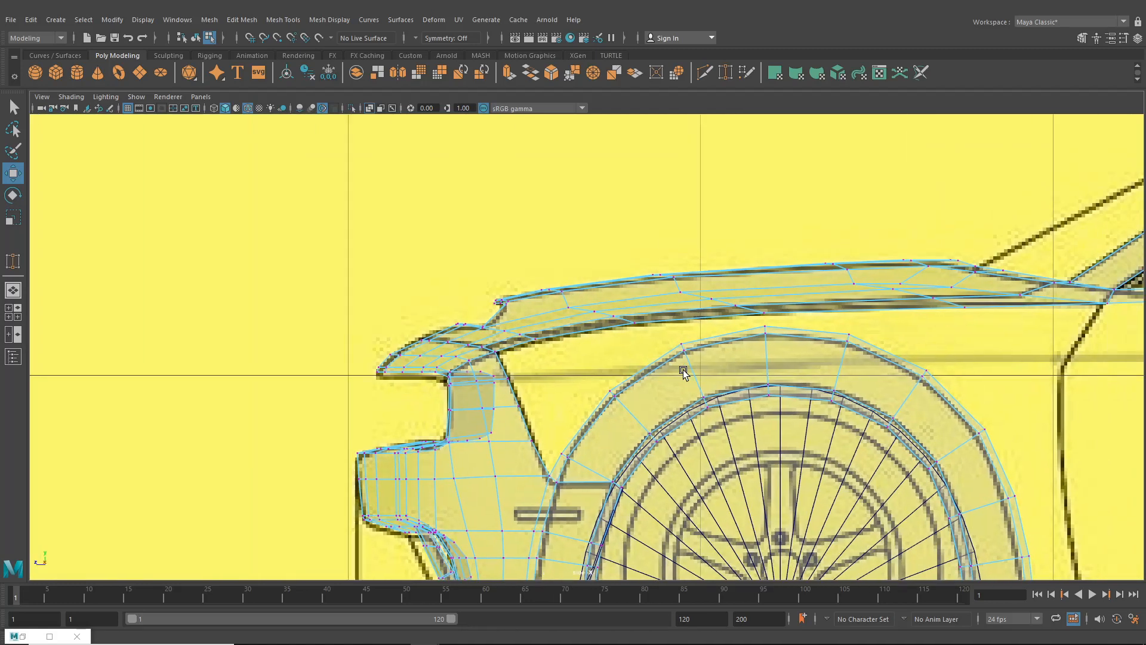
pyautogui.click(600, 318)
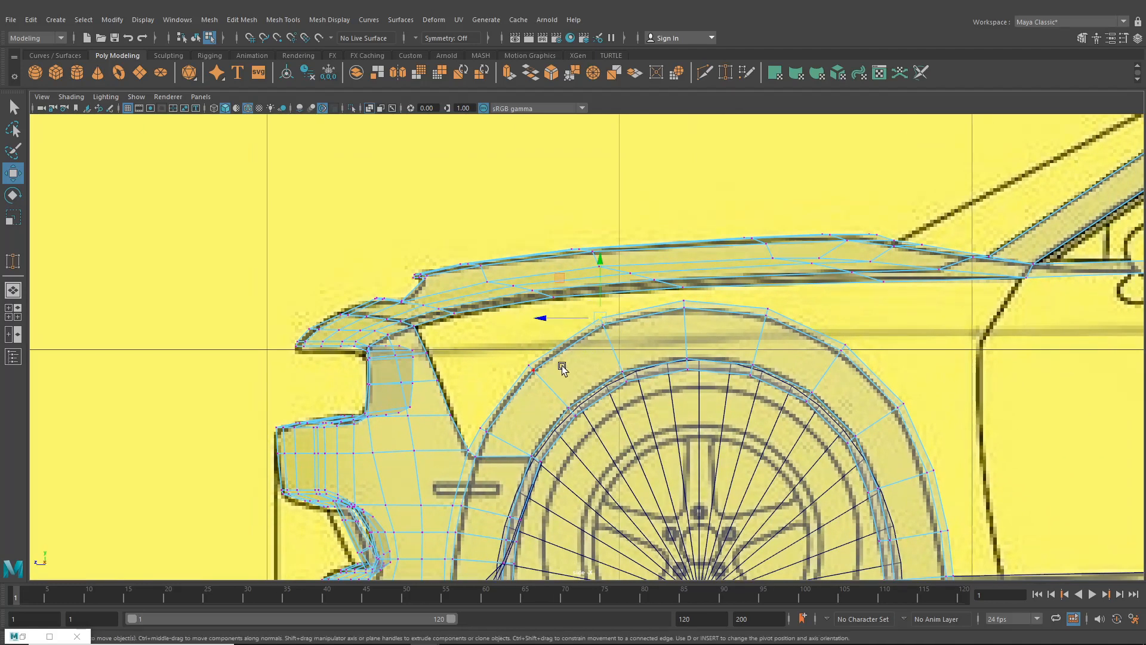
pyautogui.scroll(2, 563, 367)
pyautogui.scroll(2, 535, 413)
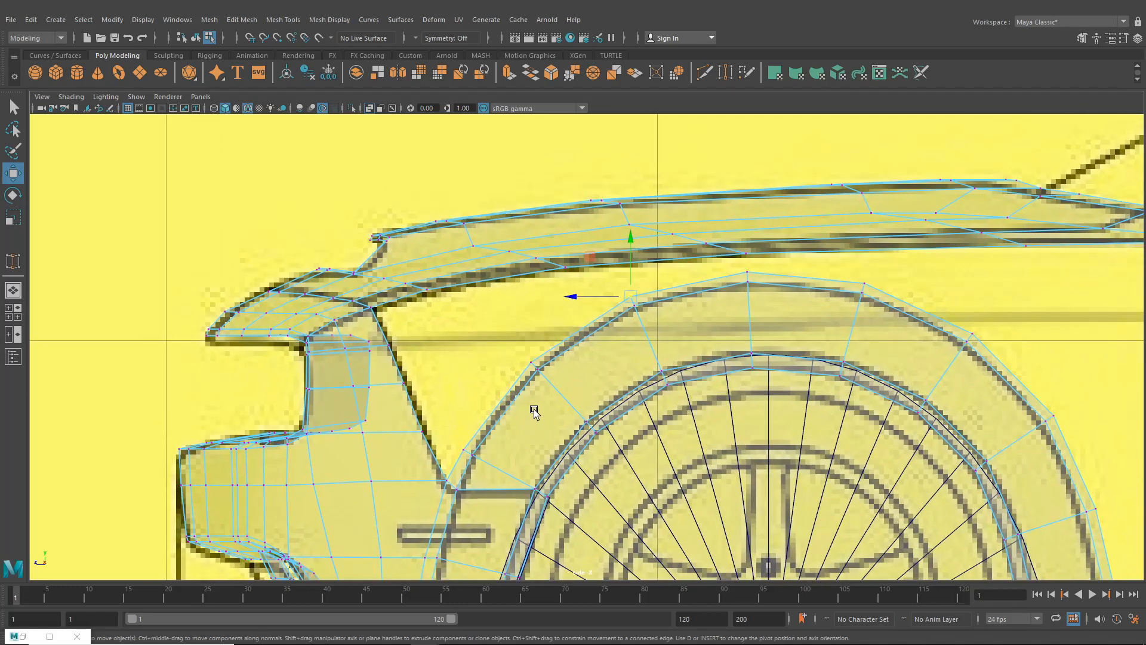
pyautogui.scroll(1, 535, 406)
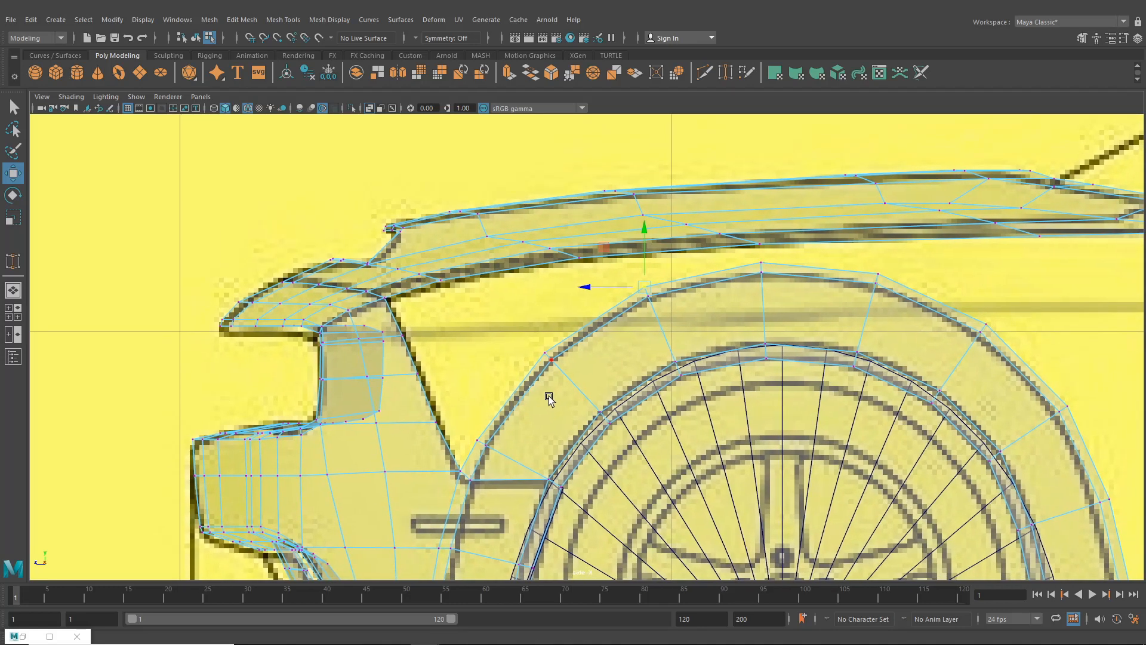
pyautogui.scroll(1, 545, 399)
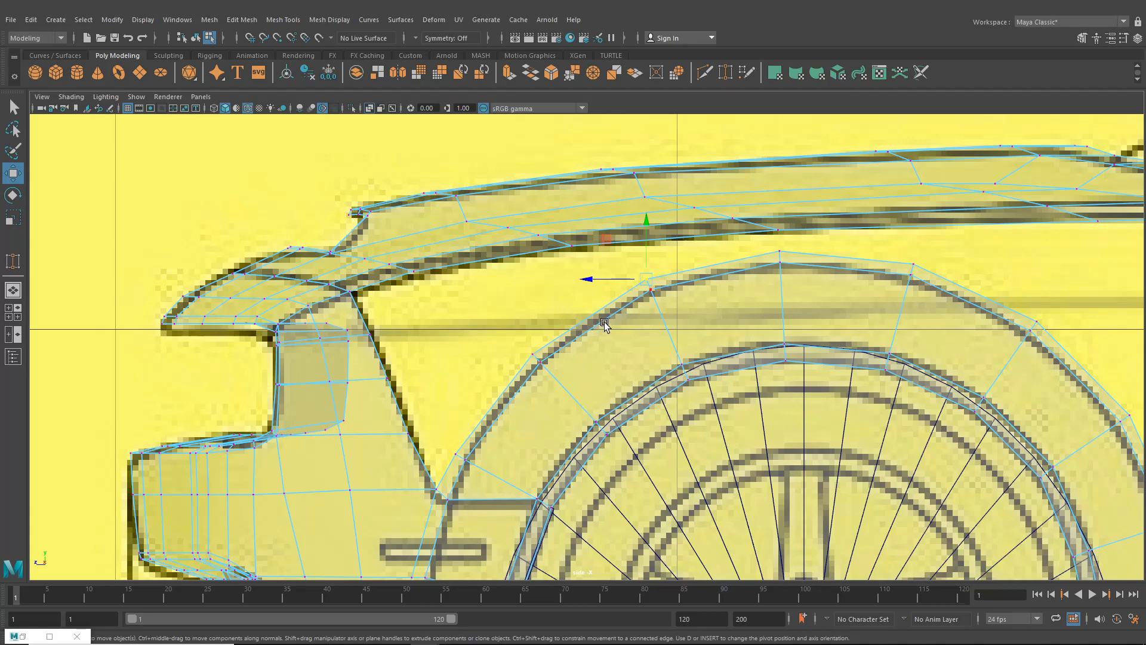
pyautogui.scroll(-1, 591, 316)
pyautogui.scroll(1, 653, 337)
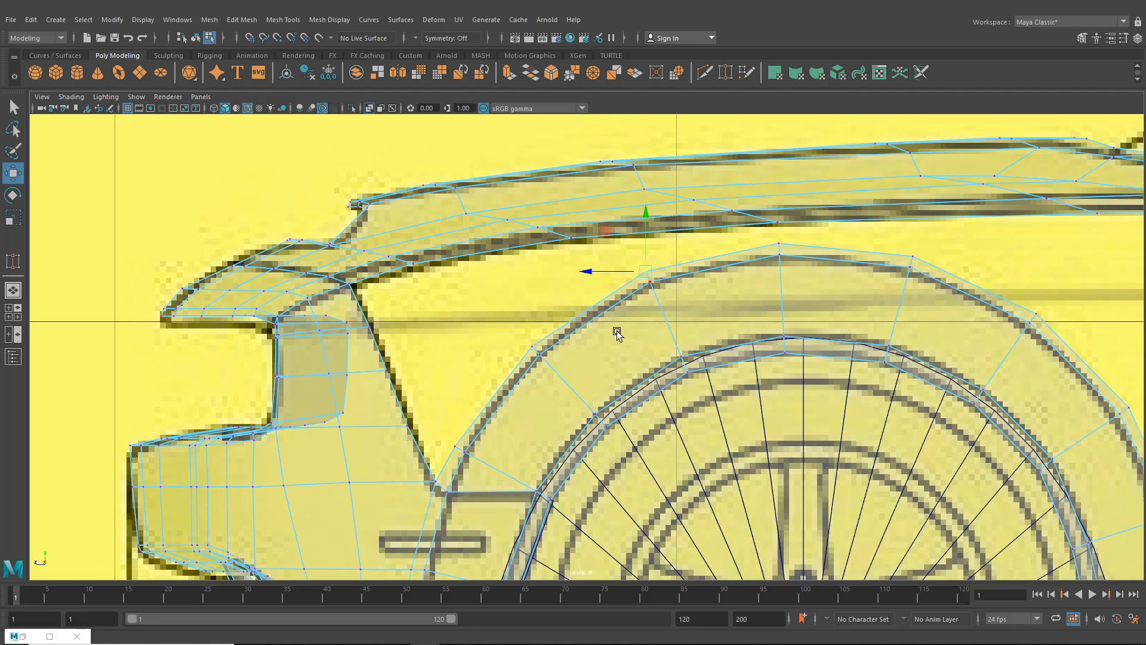
pyautogui.scroll(-1, 653, 308)
pyautogui.scroll(1, 693, 251)
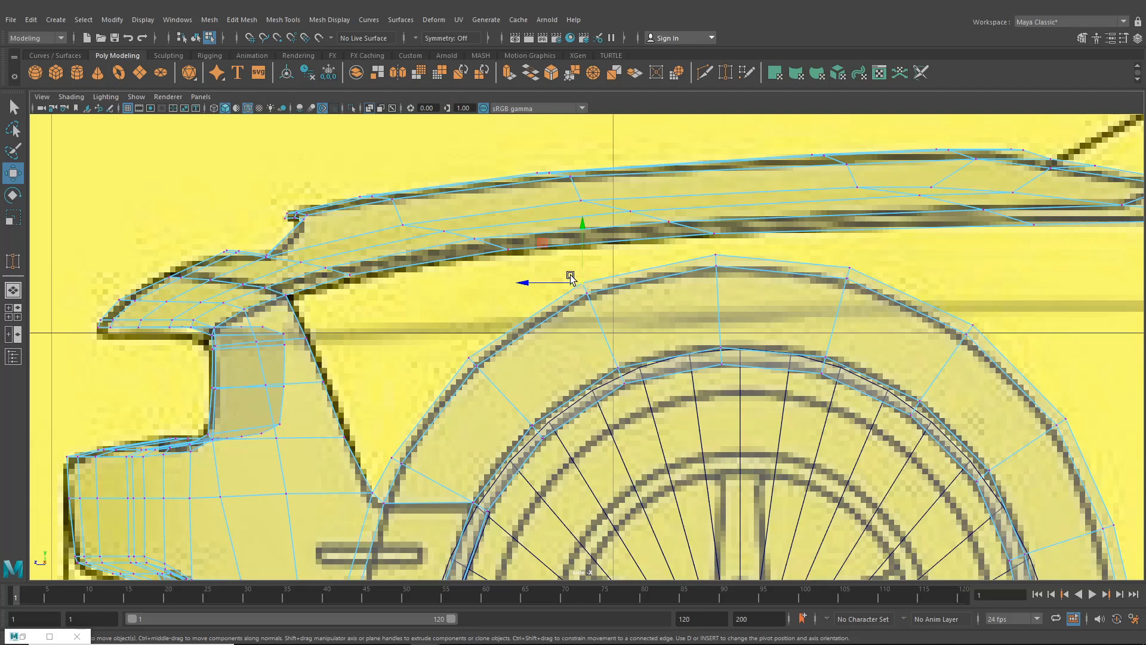
pyautogui.scroll(-1, 568, 292)
pyautogui.scroll(1, 577, 304)
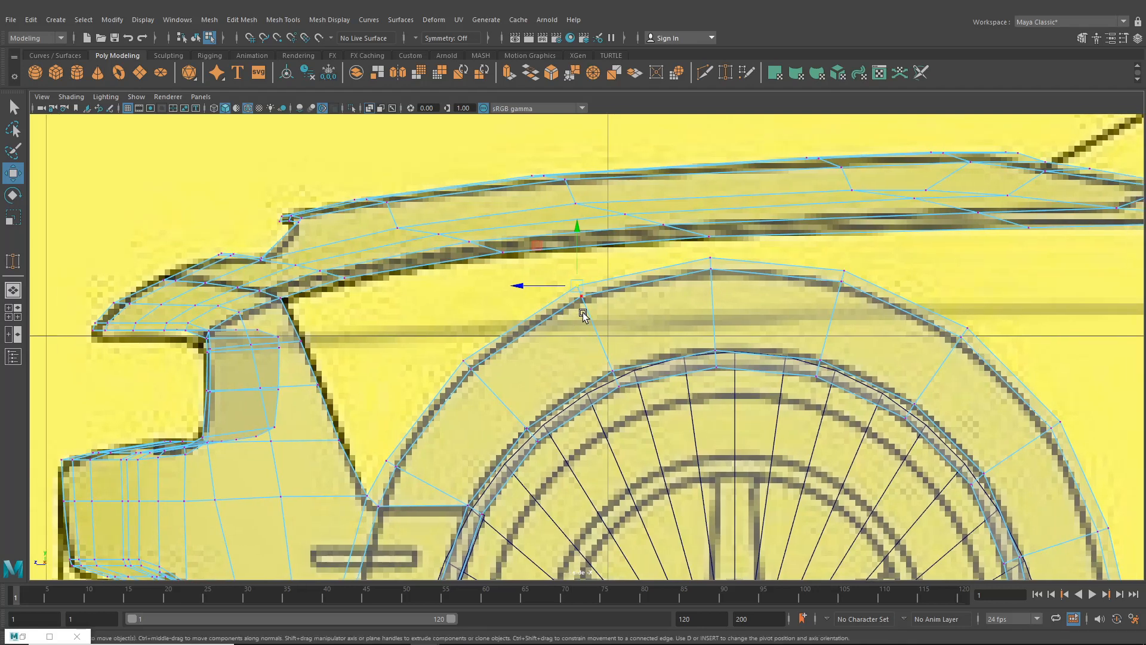
pyautogui.moveTo(568, 280); pyautogui.dragTo(536, 323)
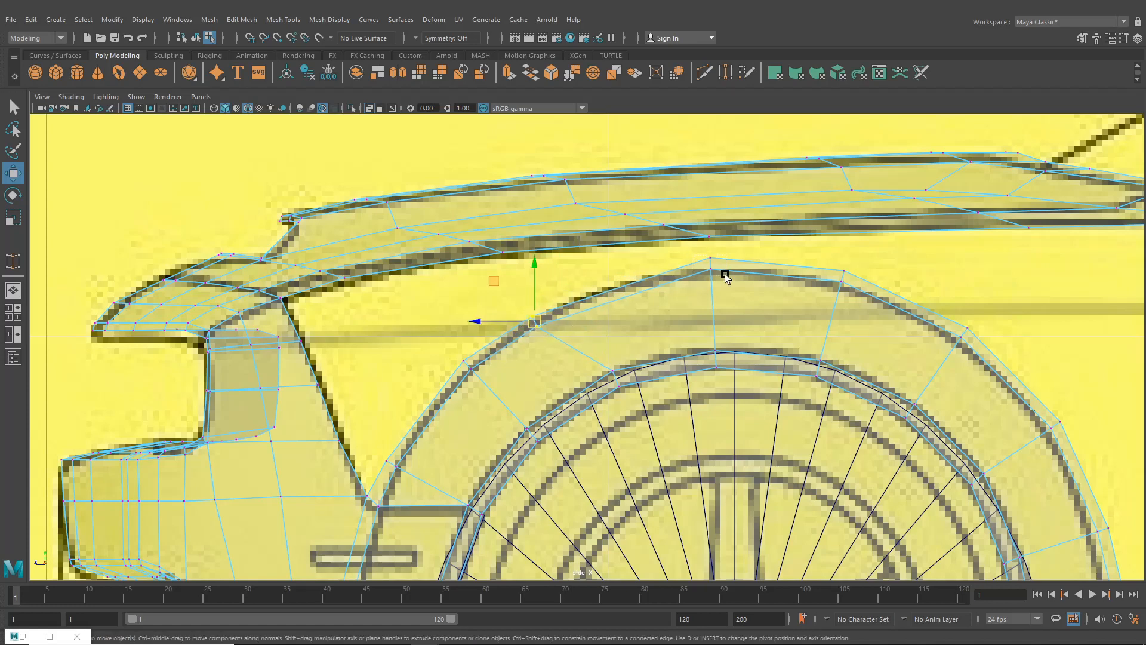
pyautogui.moveTo(725, 275); pyautogui.dragTo(684, 276)
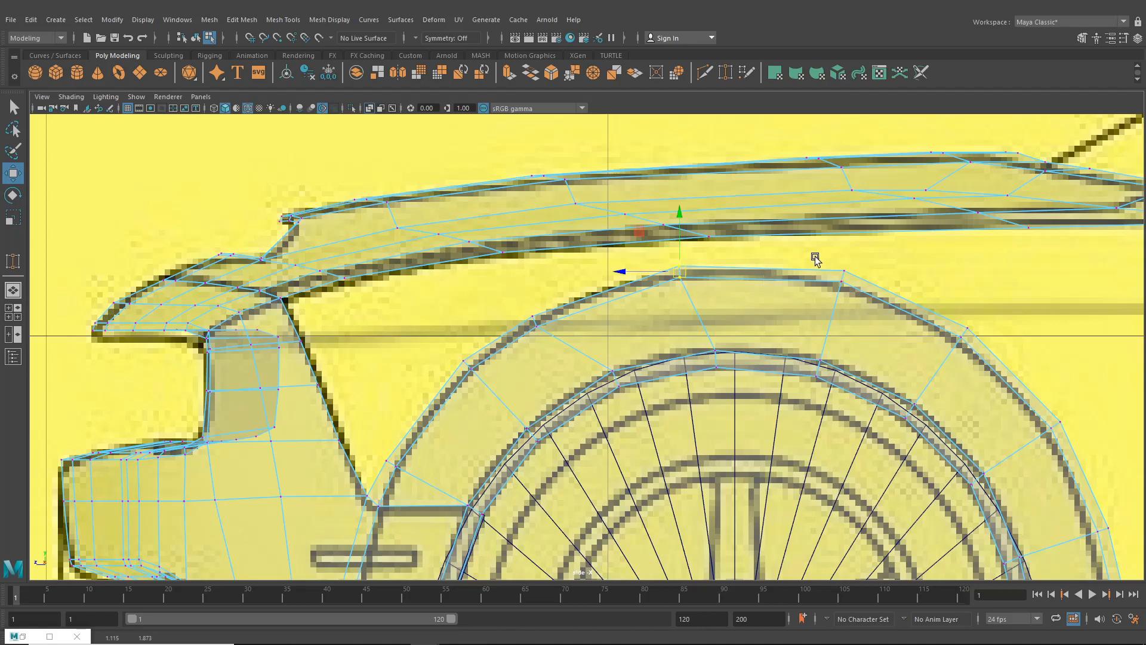
# Slide the front wheel arch's upper rear outer-edge vertex and the two top inner-edge vertices slightly forward along the blueprint curve in the side view
pyautogui.moveTo(843, 273); pyautogui.dragTo(829, 274)
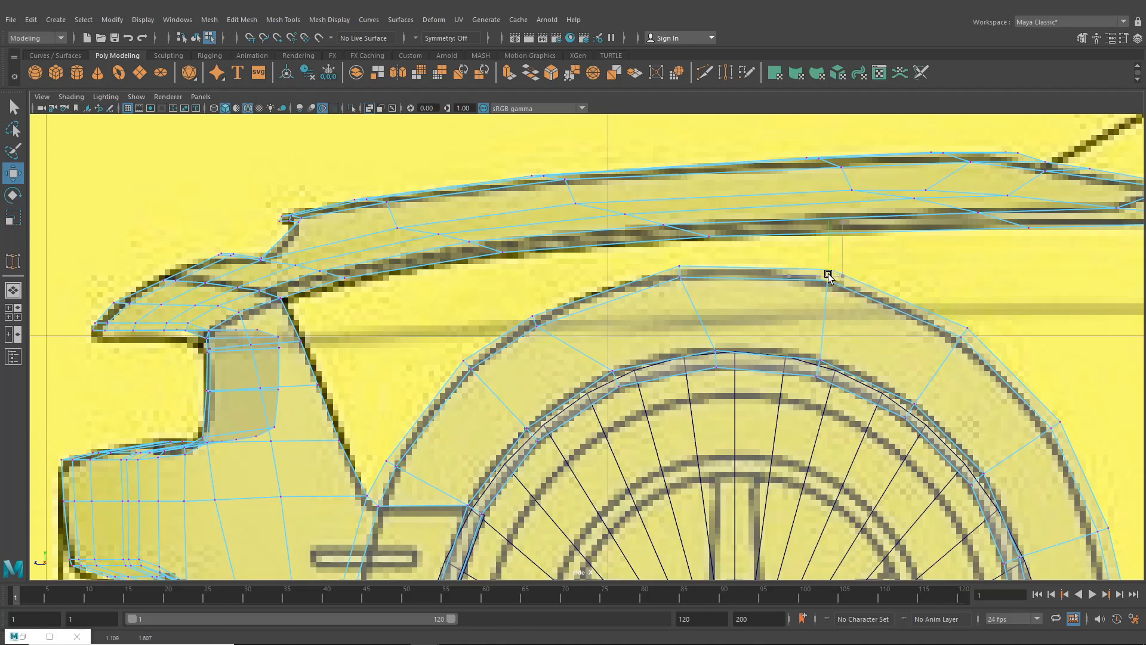
pyautogui.click(713, 352)
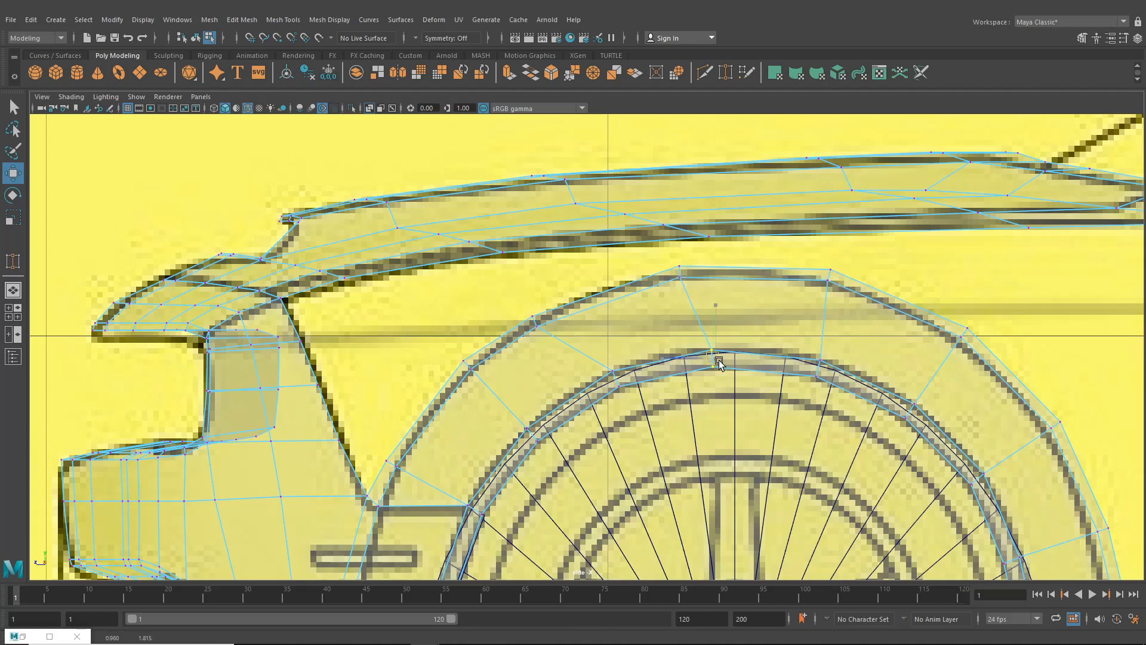
pyautogui.click(822, 367)
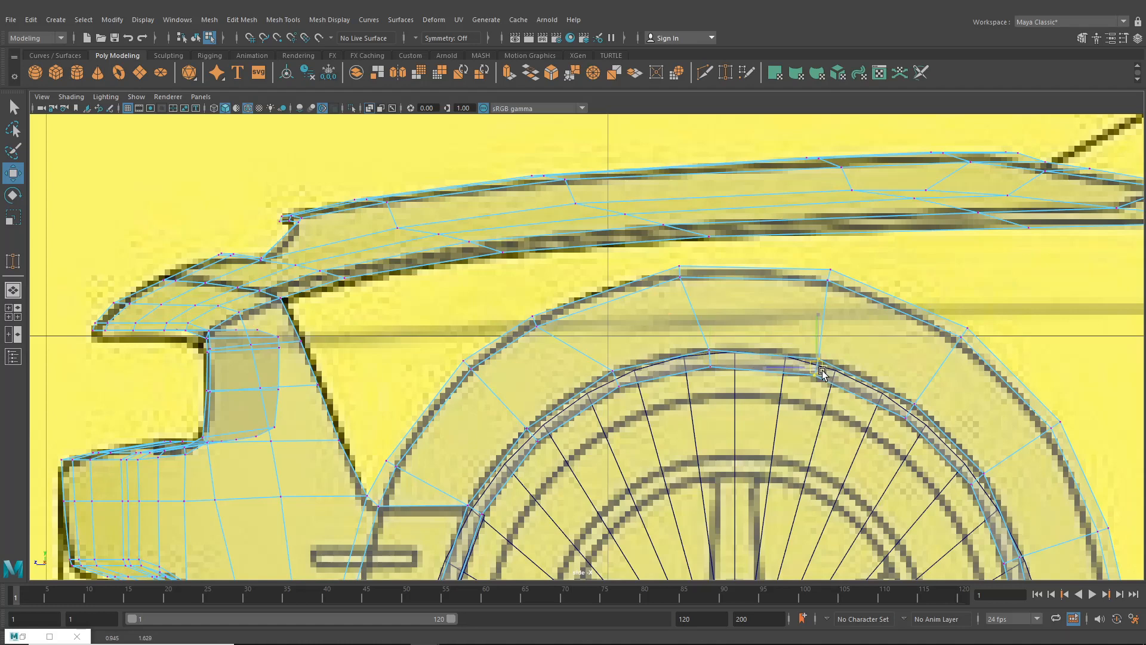
# Adjust the sideways position of the upper front outer-edge vertices of the wheel arch to follow the body's curve
pyautogui.click(13, 311)
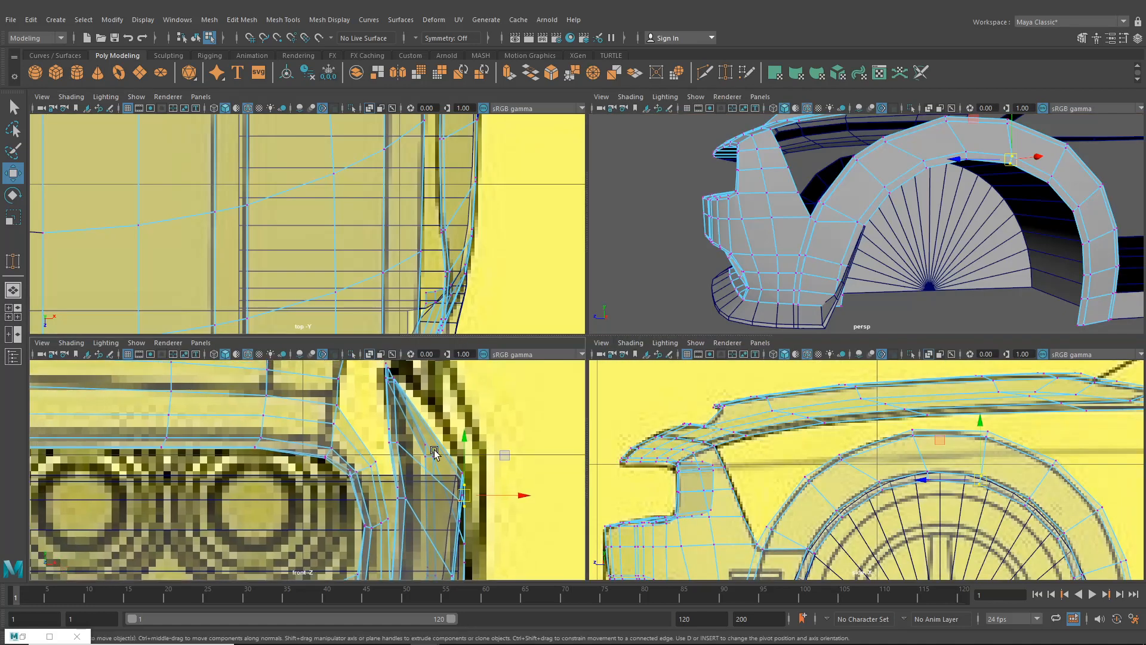
pyautogui.keyDown('alt'); pyautogui.moveTo(474, 281); pyautogui.dragTo(467, 275, button='middle'); pyautogui.keyUp('alt')
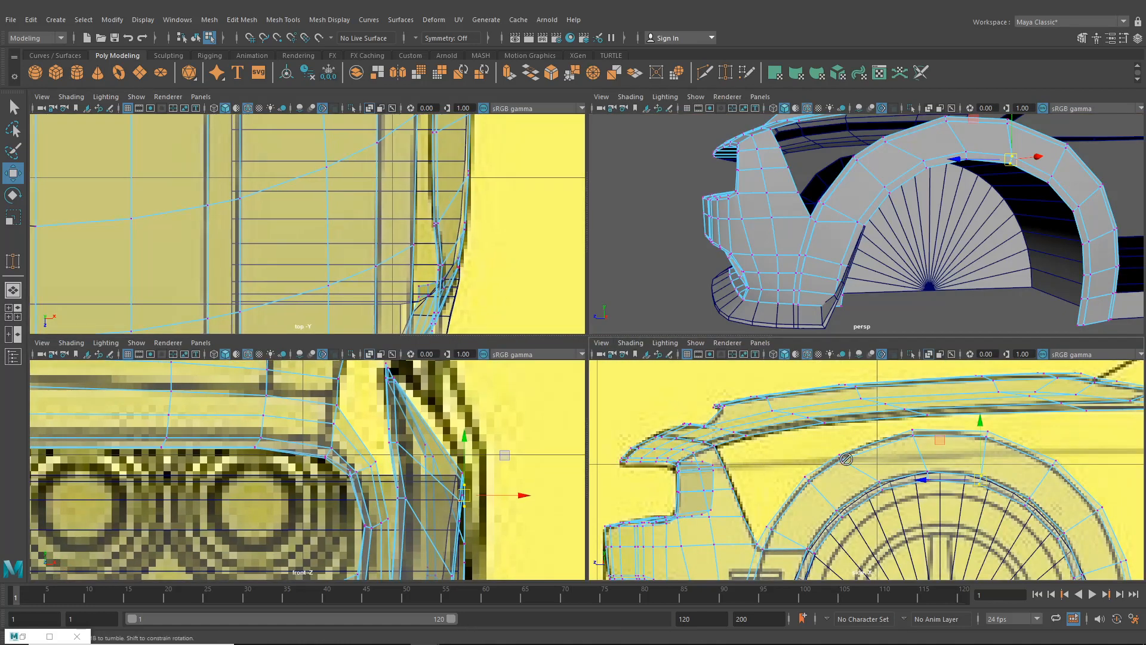
pyautogui.keyDown('alt'); pyautogui.moveTo(824, 243); pyautogui.dragTo(860, 219); pyautogui.keyUp('alt')
pyautogui.scroll(4, 939, 241)
pyautogui.click(860, 219)
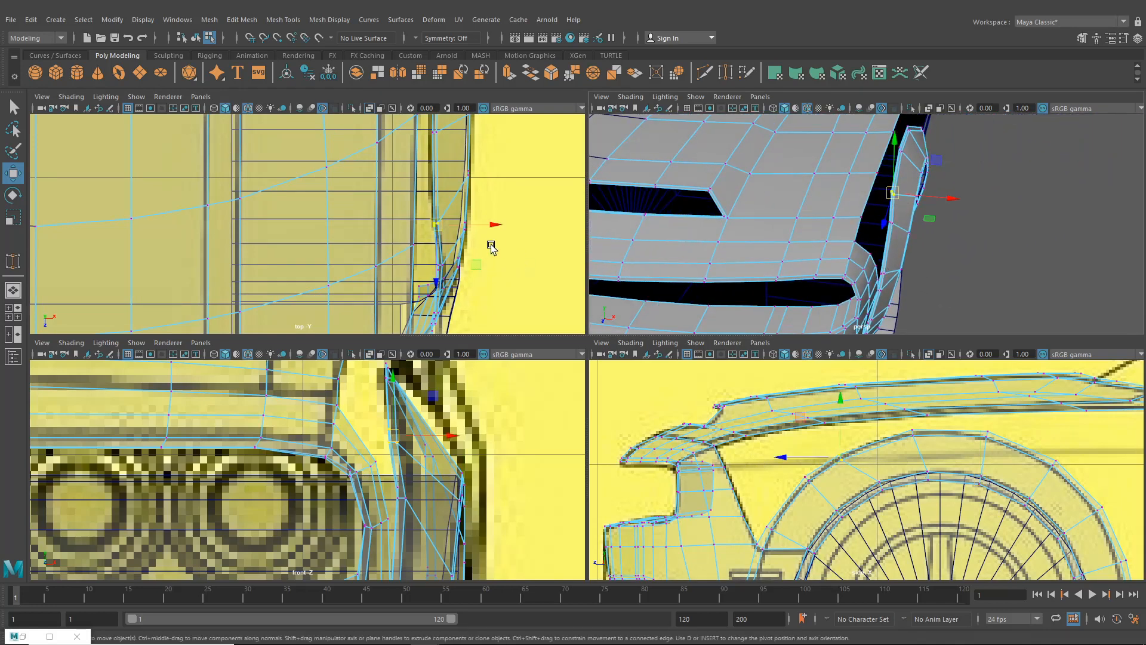
pyautogui.moveTo(879, 219); pyautogui.dragTo(879, 217)
pyautogui.keyDown('alt'); pyautogui.moveTo(879, 217); pyautogui.dragTo(860, 225); pyautogui.keyUp('alt')
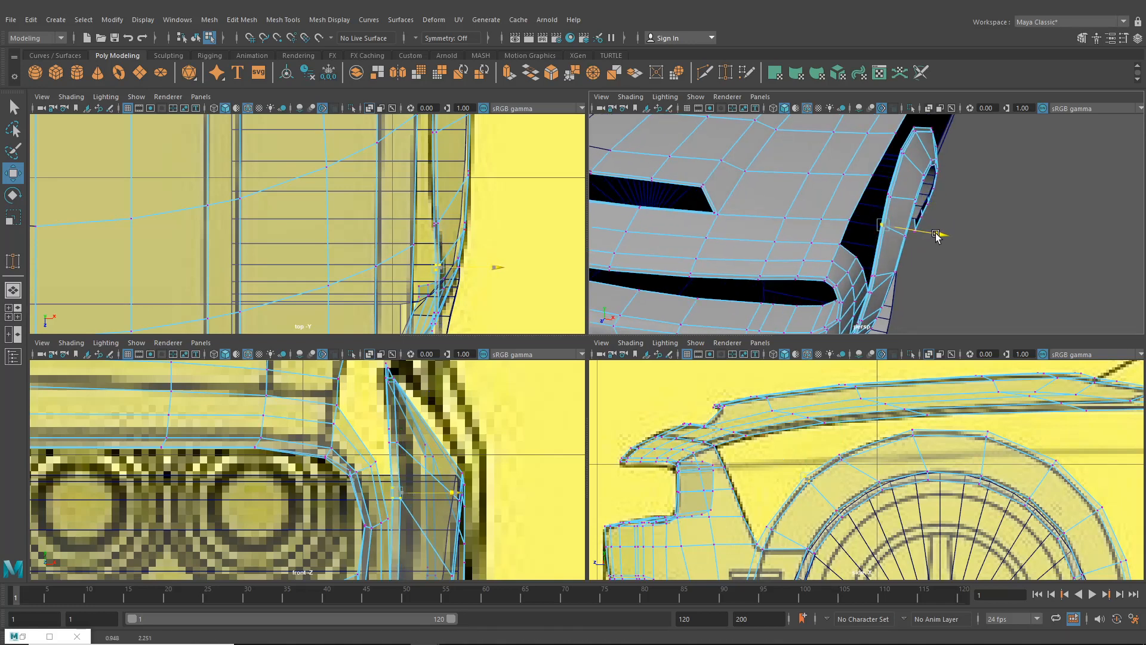
pyautogui.keyDown('alt'); pyautogui.moveTo(939, 235); pyautogui.dragTo(853, 221); pyautogui.keyUp('alt')
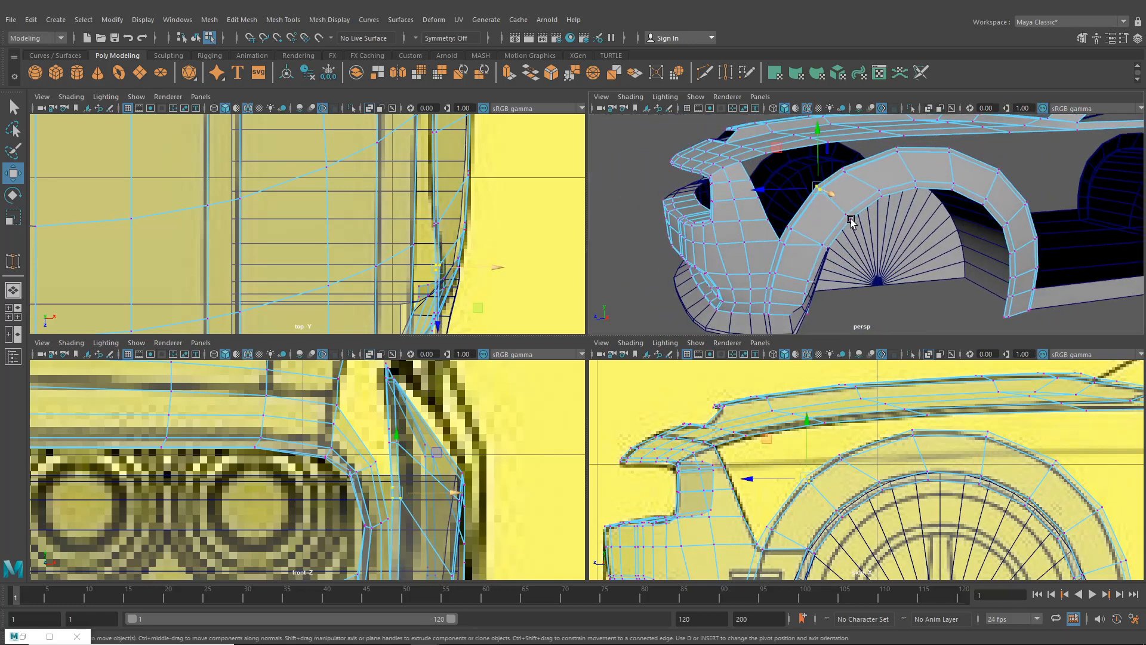
# Reposition the wheel arch's upper front outer-edge vertices along the blueprint curve in the side view
pyautogui.scroll(2, 815, 480)
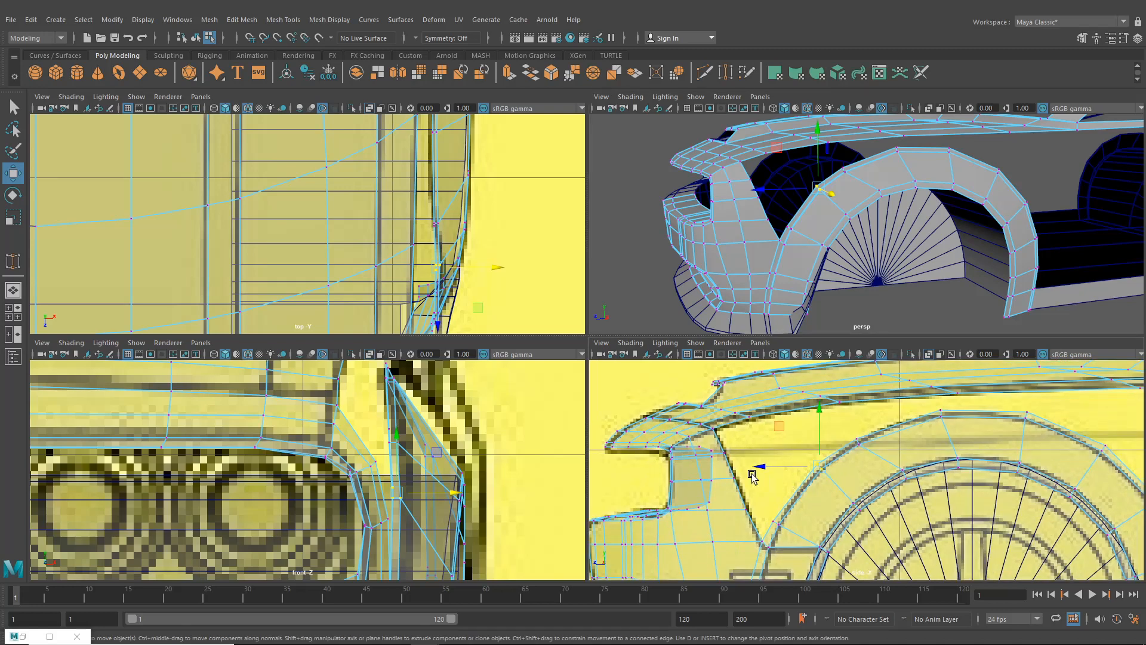
pyautogui.scroll(3, 806, 477)
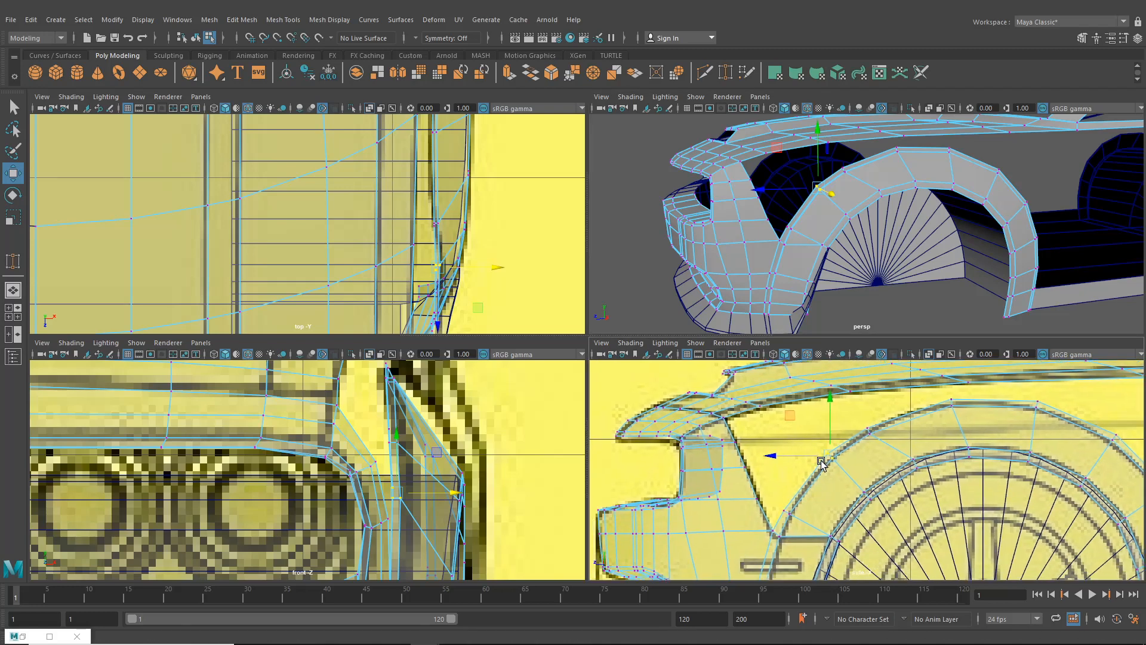
pyautogui.click(845, 424)
pyautogui.moveTo(845, 424); pyautogui.dragTo(838, 434)
pyautogui.keyDown('alt'); pyautogui.moveTo(843, 445); pyautogui.dragTo(818, 456, button='middle'); pyautogui.keyUp('alt')
pyautogui.scroll(2, 817, 455)
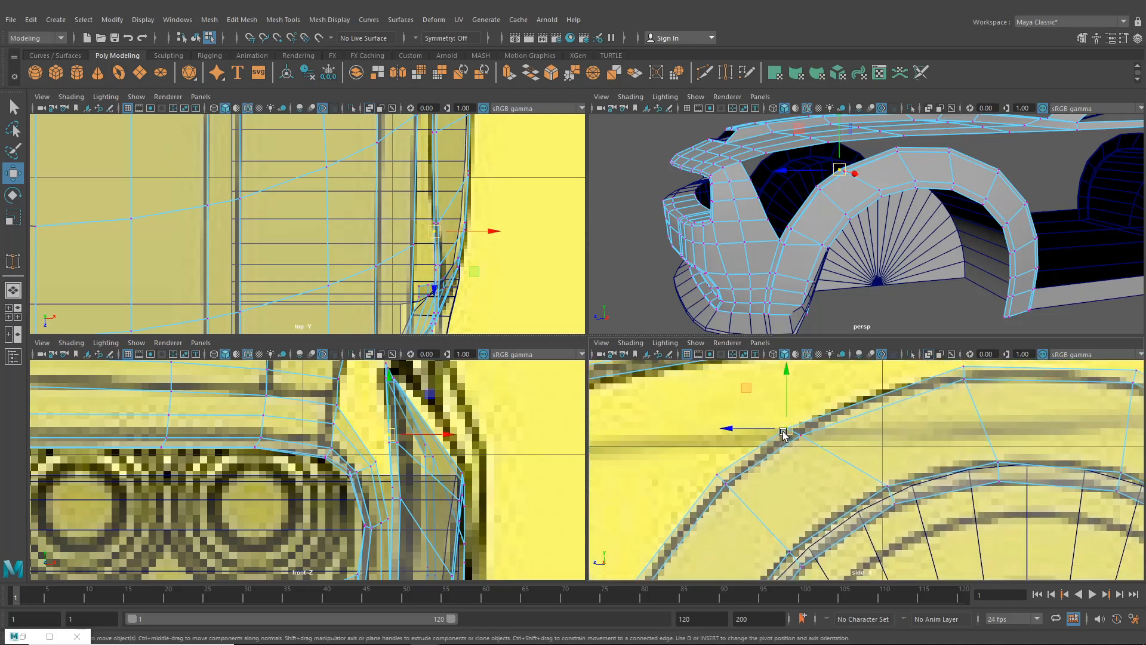
pyautogui.moveTo(784, 435); pyautogui.dragTo(806, 435)
# Bridge the second edge from the top of the fender's rear border to the facing outer edge of the wheel arch
pyautogui.keyDown('alt'); pyautogui.moveTo(855, 221); pyautogui.dragTo(864, 294); pyautogui.keyUp('alt')
pyautogui.scroll(4, 827, 305)
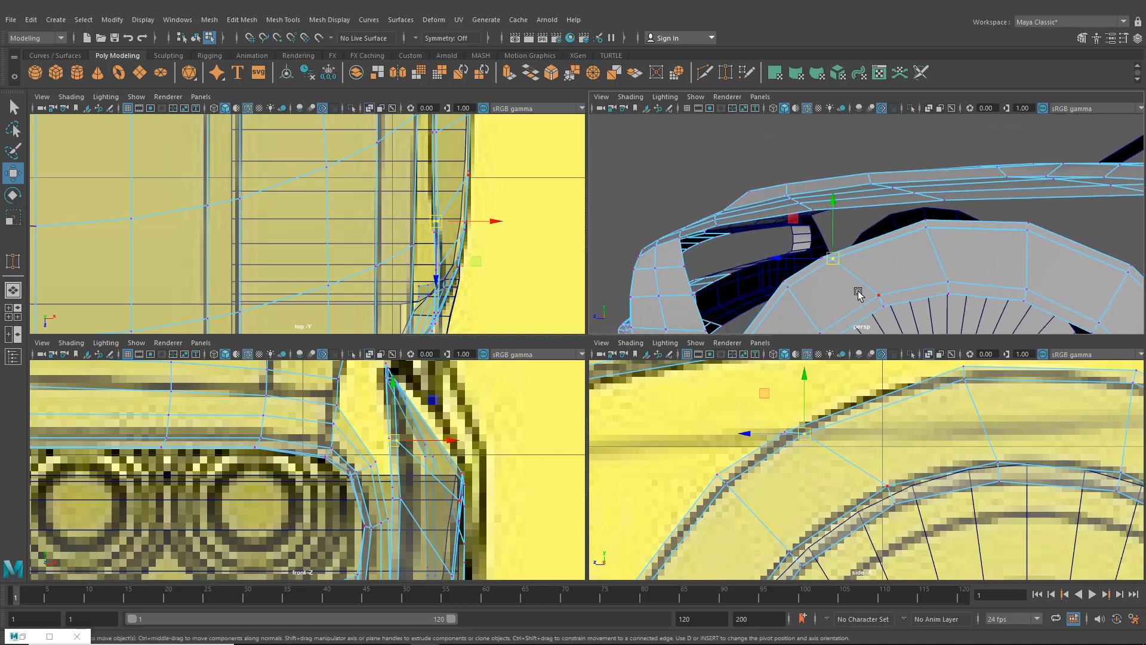
pyautogui.press('space')
pyautogui.keyDown('alt'); pyautogui.moveTo(754, 320); pyautogui.dragTo(368, 386); pyautogui.keyUp('alt')
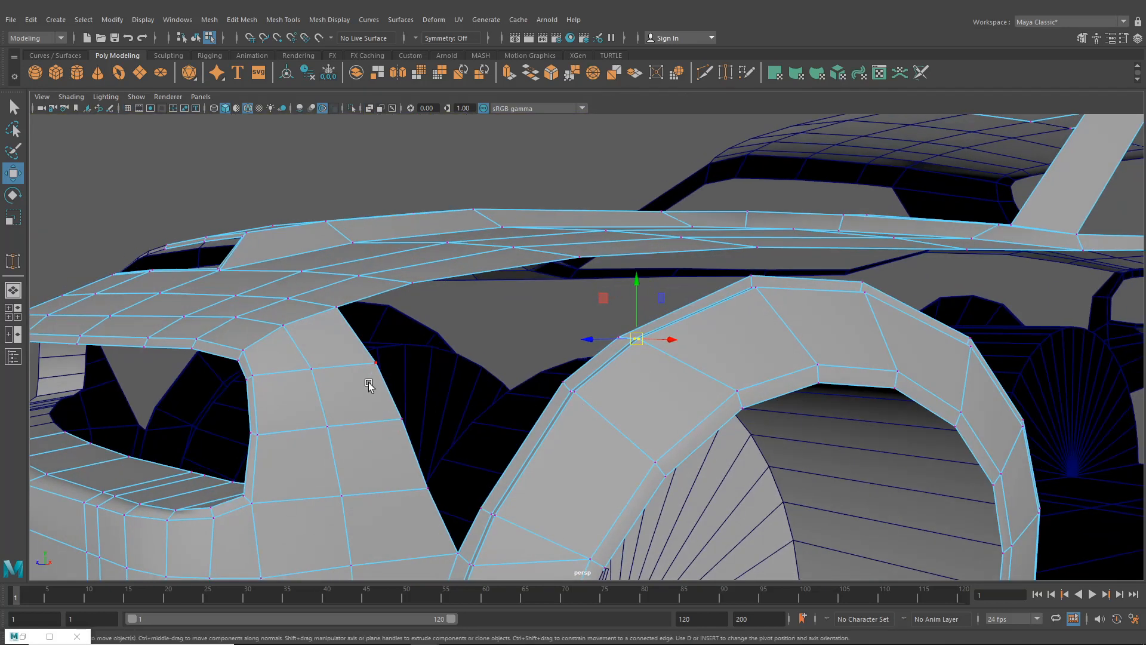
pyautogui.moveTo(368, 305); pyautogui.dragTo(376, 282, button='right')
pyautogui.click(381, 382)
pyautogui.keyDown('shift'); pyautogui.click(596, 364); pyautogui.keyUp('shift')
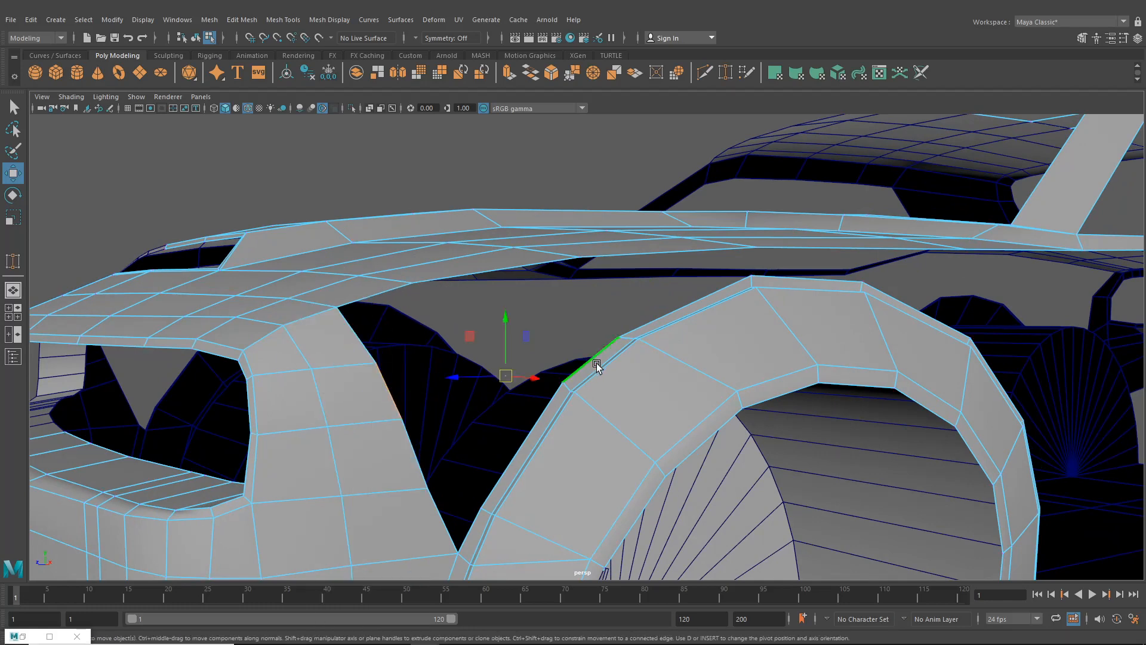
pyautogui.keyDown('alt'); pyautogui.moveTo(597, 366); pyautogui.dragTo(642, 382); pyautogui.keyUp('alt')
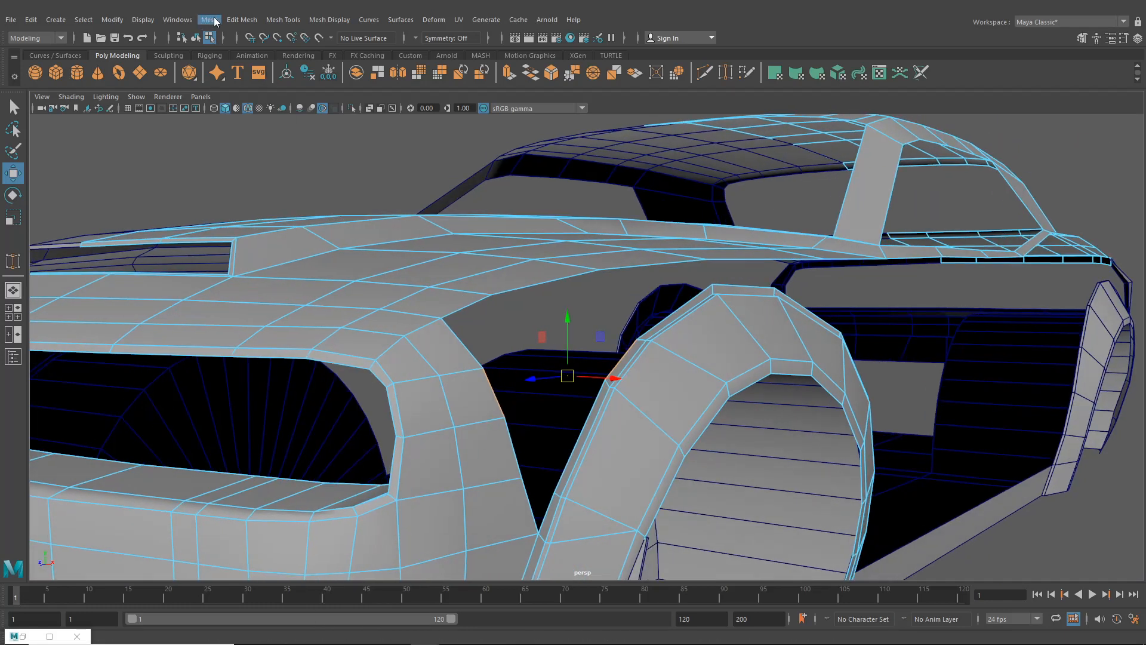
pyautogui.click(245, 20)
pyautogui.click(257, 74)
pyautogui.keyDown('alt'); pyautogui.moveTo(508, 323); pyautogui.dragTo(484, 349); pyautogui.keyUp('alt')
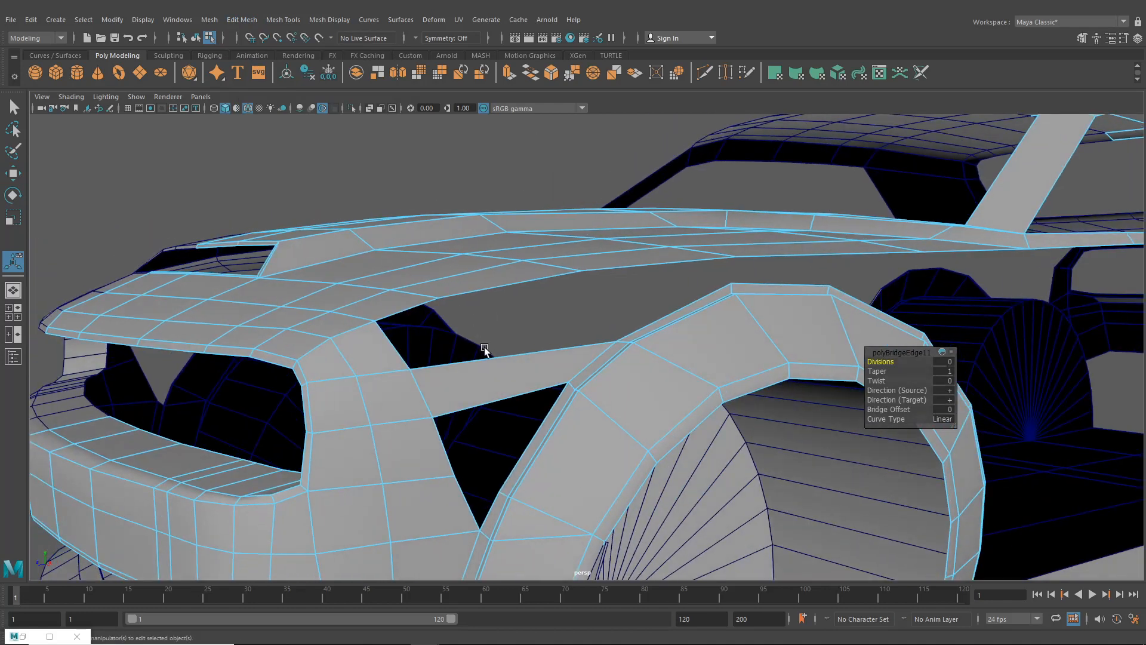
# Bridge the next fender border edge below the new face to the matching outer edge of the wheel arch
pyautogui.click(437, 443)
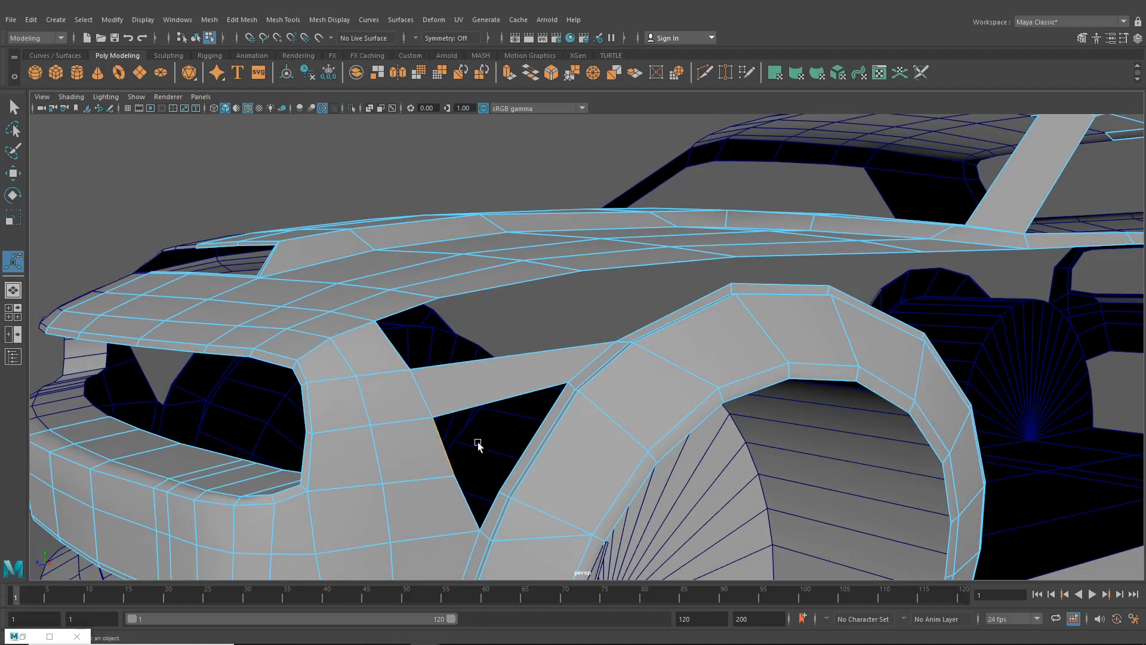
pyautogui.keyDown('shift'); pyautogui.click(523, 455); pyautogui.keyUp('shift')
pyautogui.press('g')
pyautogui.keyDown('alt'); pyautogui.moveTo(504, 431); pyautogui.dragTo(493, 422); pyautogui.keyUp('alt')
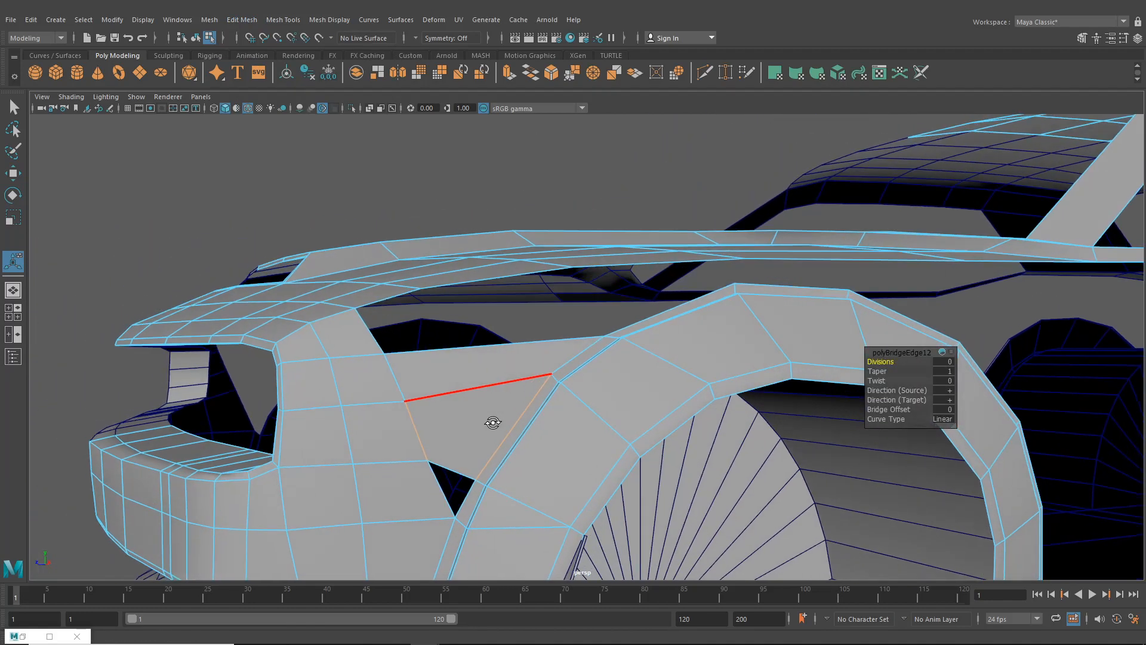
# Merge the vertices at the lowest corner of the remaining triangular gap between the fender and the wheel arch
pyautogui.doubleClick(445, 495)
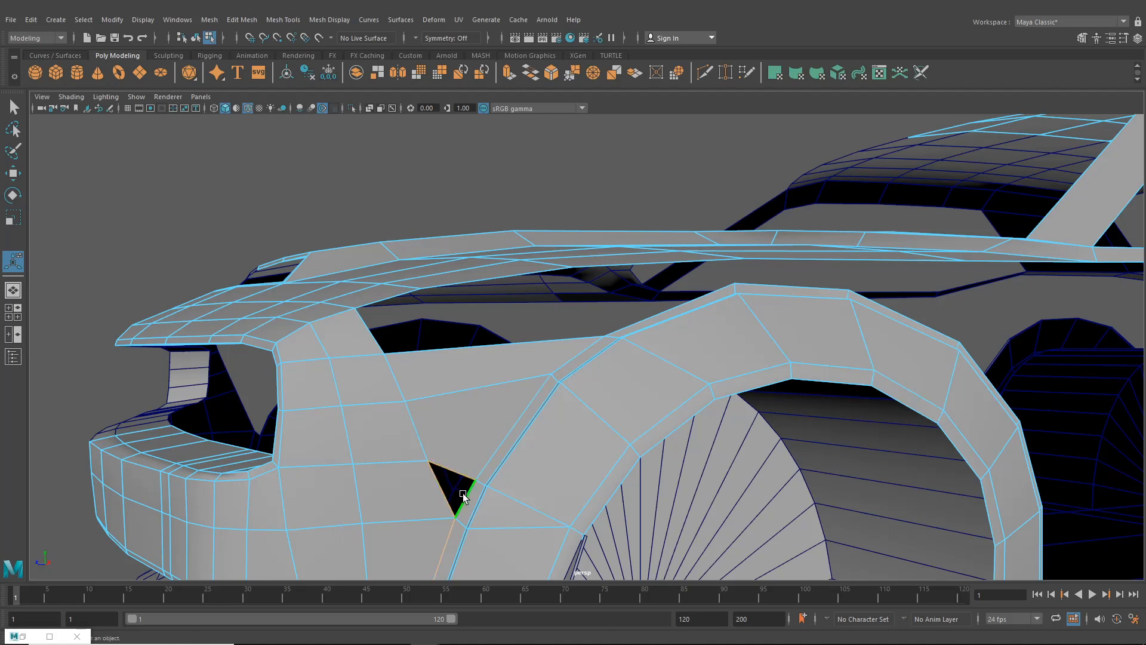
pyautogui.moveTo(422, 494); pyautogui.dragTo(362, 302, button='right')
pyautogui.keyDown('alt'); pyautogui.moveTo(410, 429); pyautogui.dragTo(448, 379, button='middle'); pyautogui.keyUp('alt')
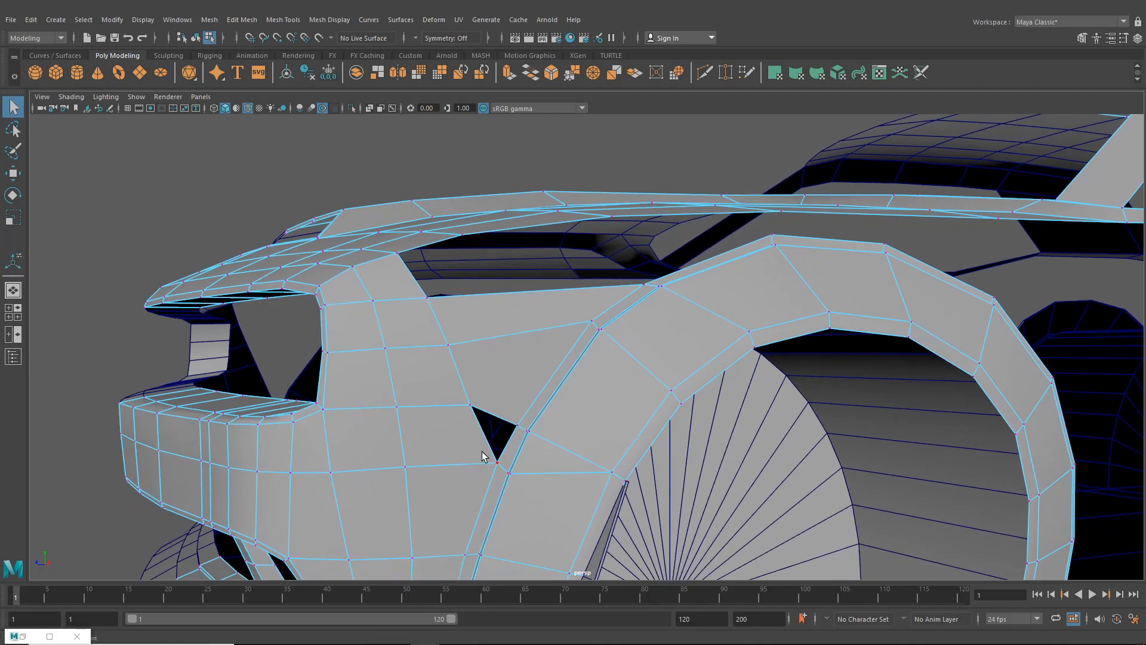
pyautogui.click(242, 19)
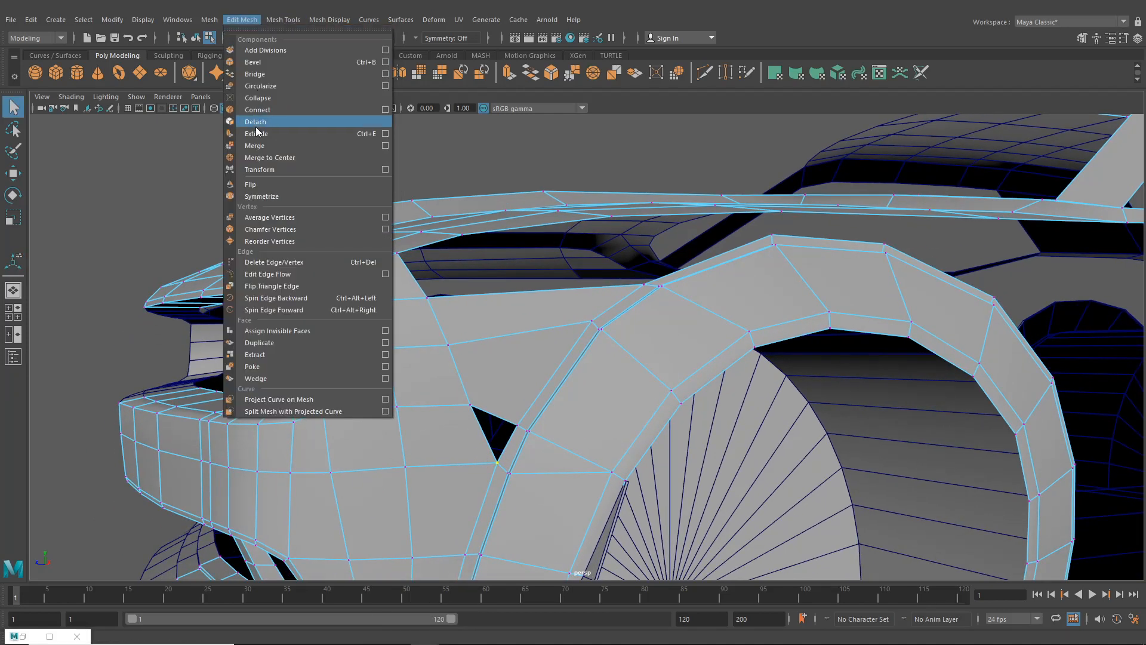
pyautogui.click(262, 151)
pyautogui.scroll(3, 465, 342)
# Extrude the wheel arch's border edge beside the triangular gap toward the fender
pyautogui.moveTo(464, 341); pyautogui.dragTo(465, 276, button='right')
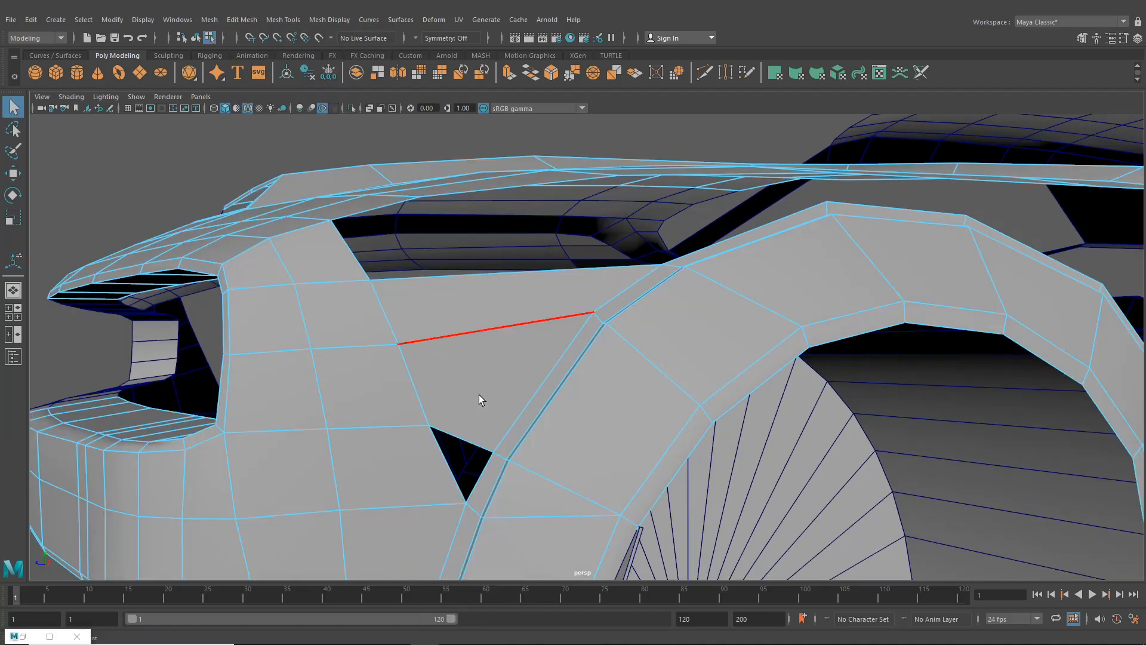
pyautogui.click(482, 480)
pyautogui.press('w')
pyautogui.hotkey('ctrl', 'e')
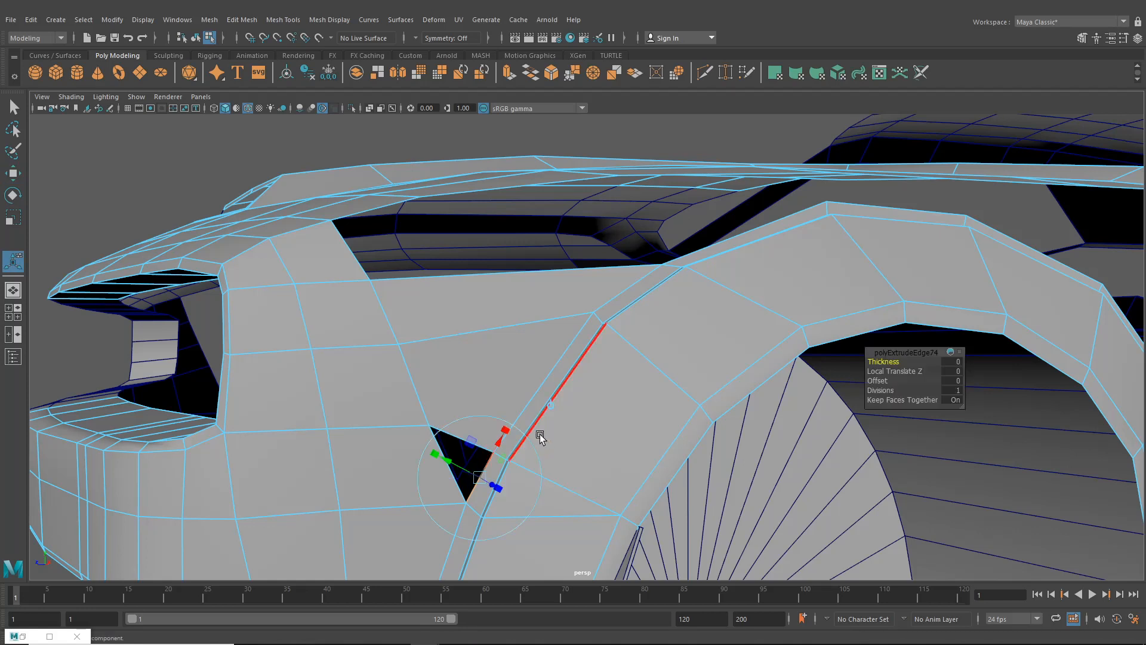
pyautogui.moveTo(455, 471); pyautogui.dragTo(409, 445)
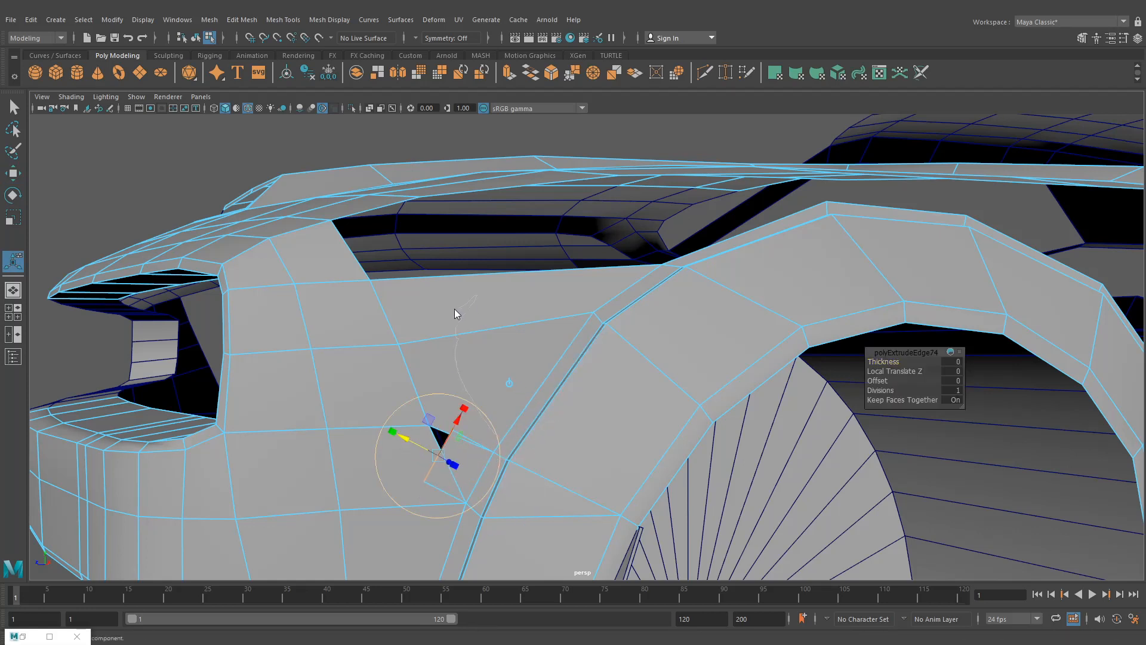
# Target-weld the extruded strip's free vertices to the fender edge to close the triangular gap, and return to object selection
pyautogui.moveTo(455, 313); pyautogui.dragTo(441, 306, button='right')
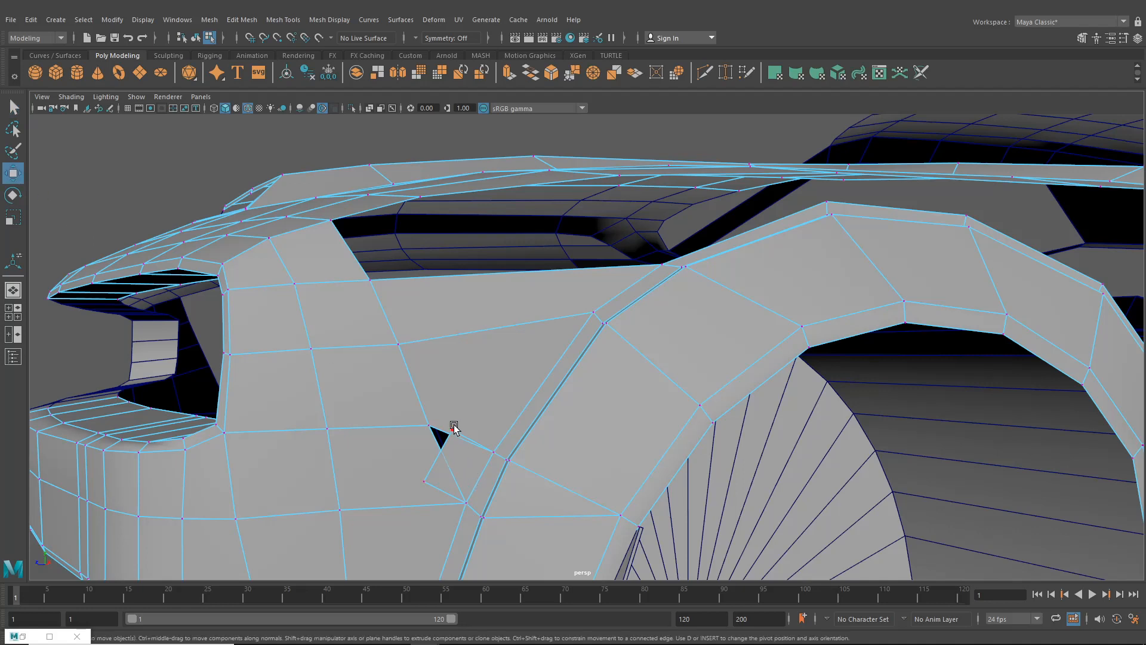
pyautogui.click(727, 76)
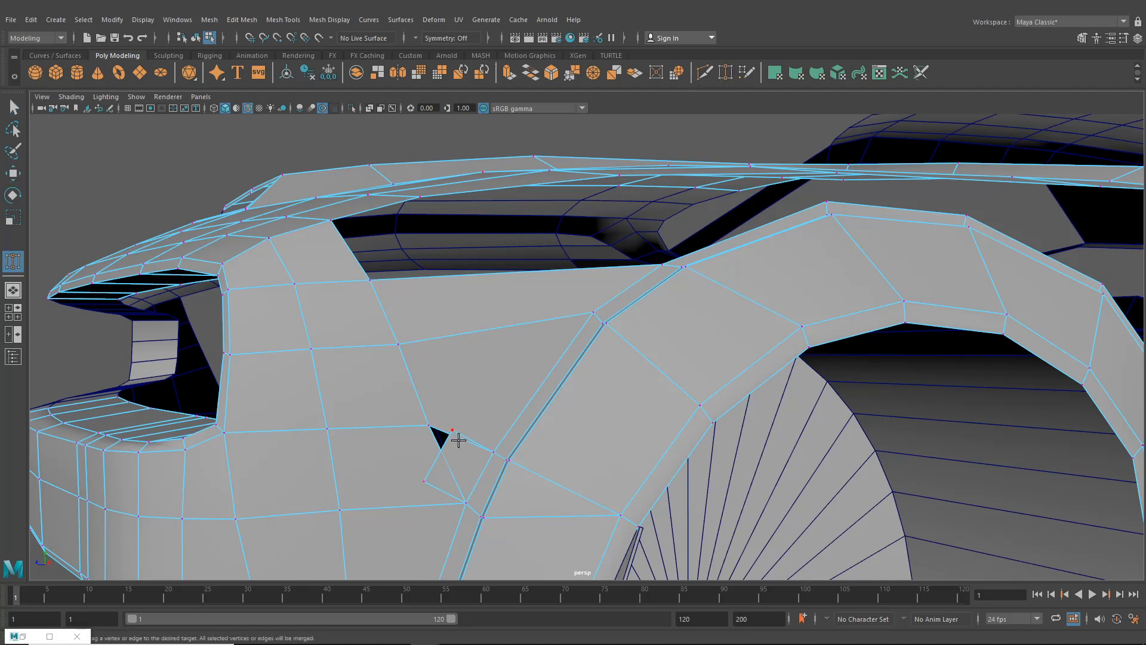
pyautogui.moveTo(438, 424); pyautogui.dragTo(429, 425)
pyautogui.keyDown('alt'); pyautogui.moveTo(512, 515); pyautogui.dragTo(537, 512); pyautogui.keyUp('alt')
pyautogui.click(13, 108)
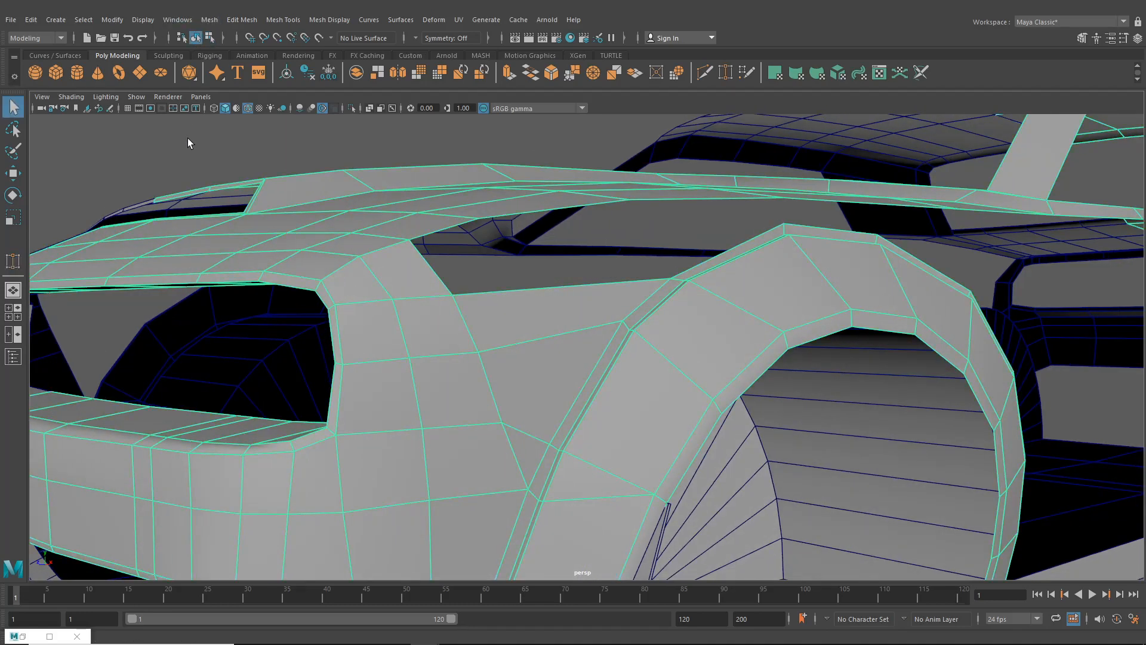
pyautogui.click(188, 139)
pyautogui.scroll(-4, 496, 346)
pyautogui.keyDown('alt'); pyautogui.moveTo(515, 357); pyautogui.dragTo(537, 367); pyautogui.keyUp('alt')
# Fine-tune the upper front vertices along the wheel arch's outer seam against the blueprint in the side view
pyautogui.click(15, 311)
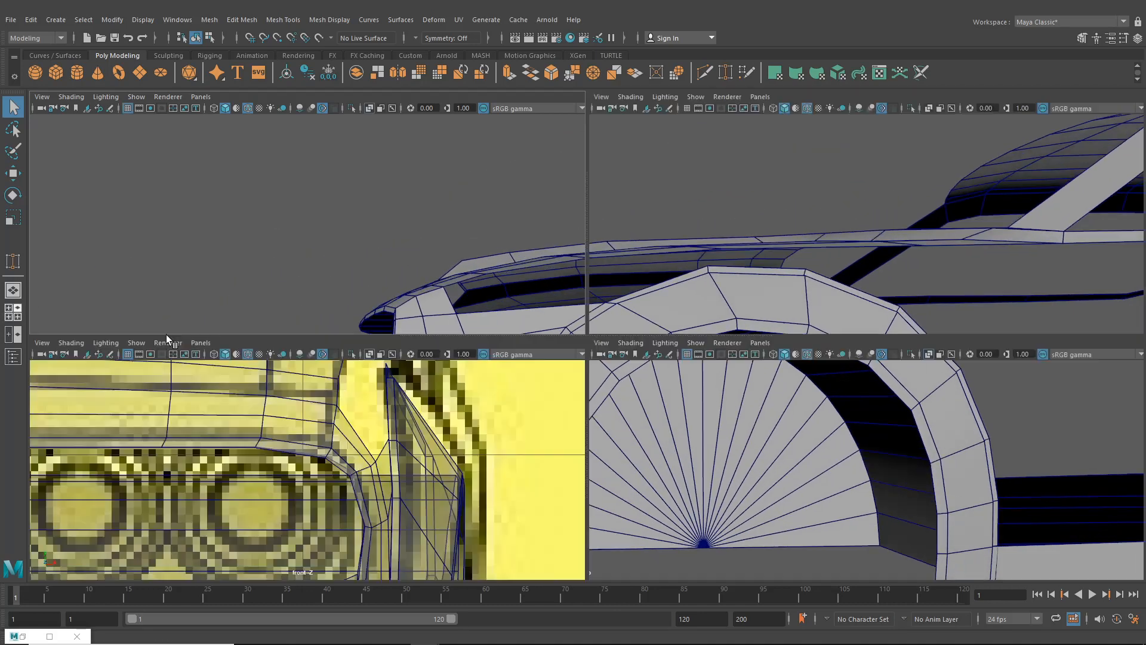
pyautogui.press('space')
pyautogui.keyDown('alt'); pyautogui.moveTo(733, 456); pyautogui.dragTo(807, 416, button='middle'); pyautogui.keyUp('alt')
pyautogui.click(498, 315)
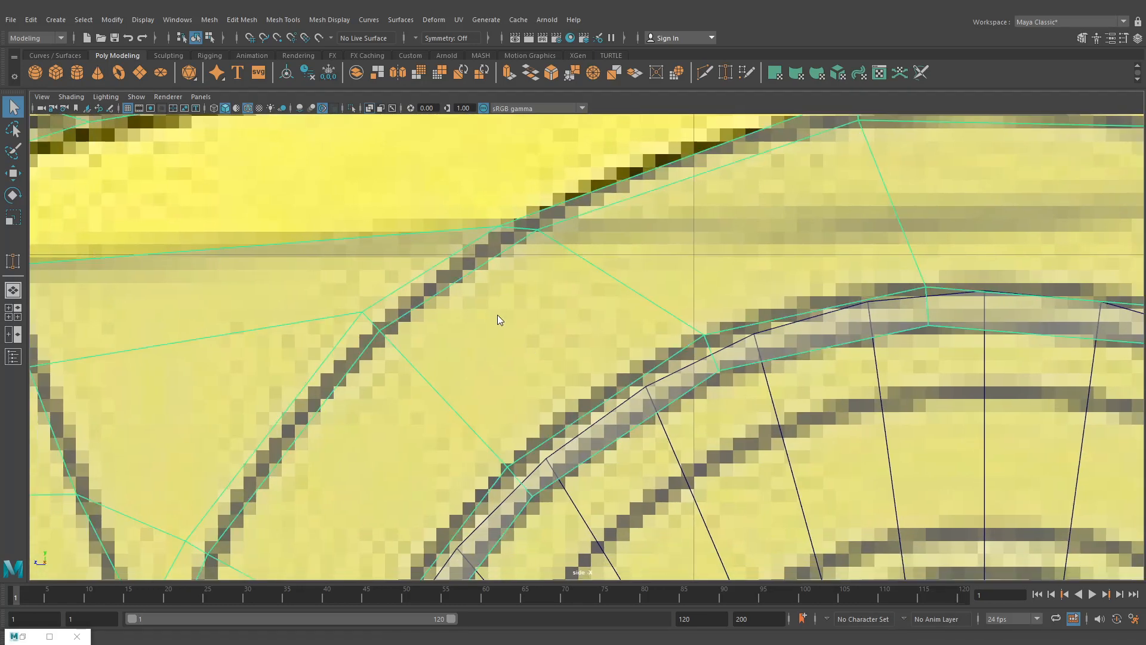
pyautogui.moveTo(498, 316); pyautogui.dragTo(439, 302, button='right')
pyautogui.scroll(-8, 407, 348)
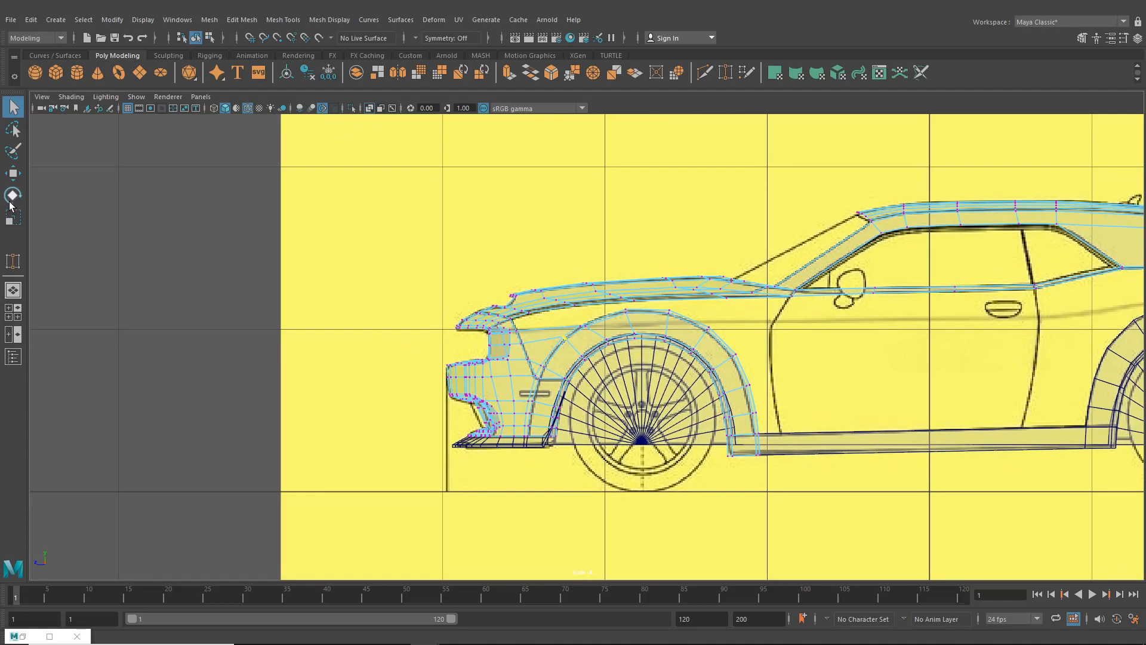
pyautogui.press('w')
pyautogui.scroll(5, 564, 314)
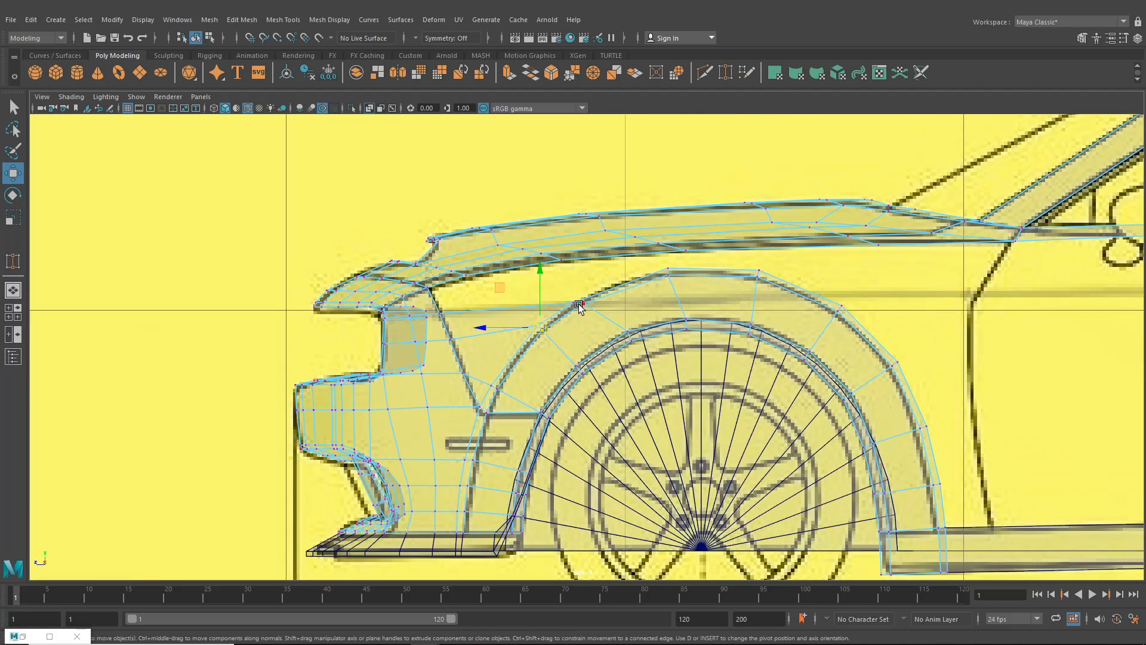
pyautogui.moveTo(672, 281); pyautogui.dragTo(667, 280, button='middle')
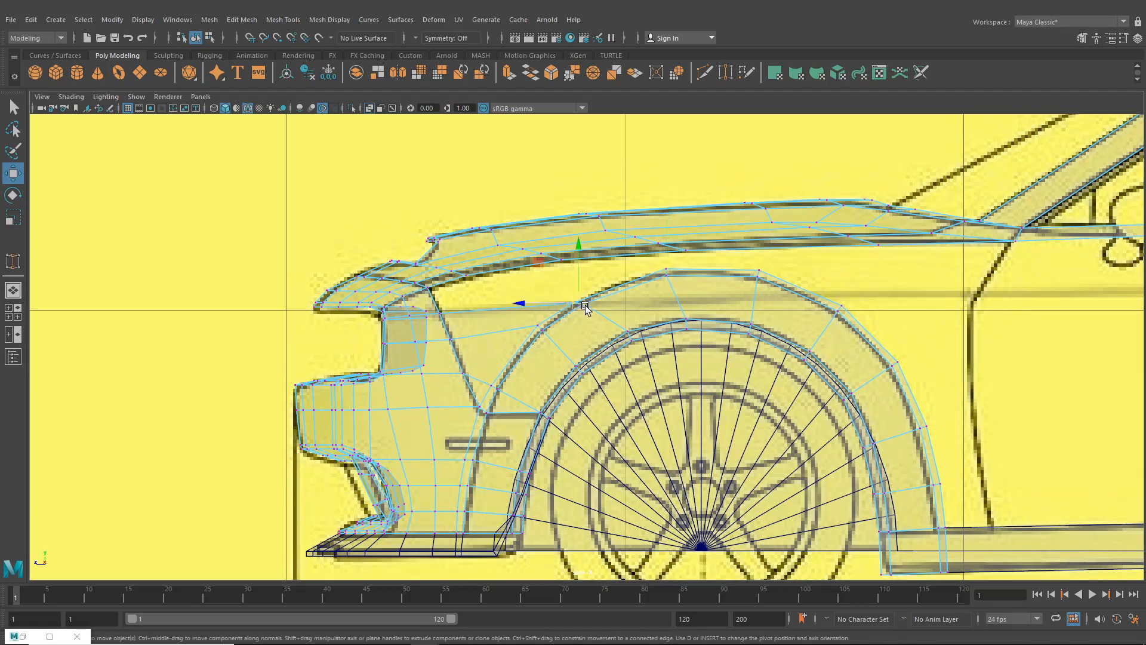
pyautogui.moveTo(546, 341); pyautogui.dragTo(533, 344, button='middle')
# Reposition the lower front vertices of the wheel arch's outer seam and the fender corner along the blueprint in the side view
pyautogui.scroll(3, 535, 344)
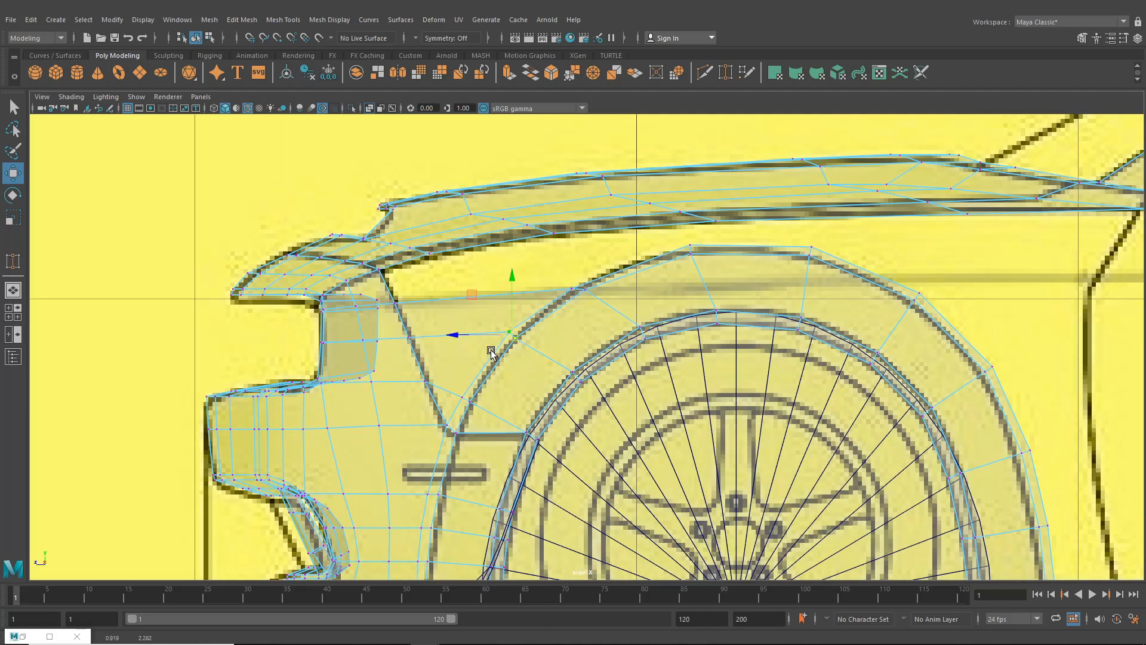
pyautogui.scroll(1, 486, 364)
pyautogui.moveTo(462, 419); pyautogui.dragTo(463, 420)
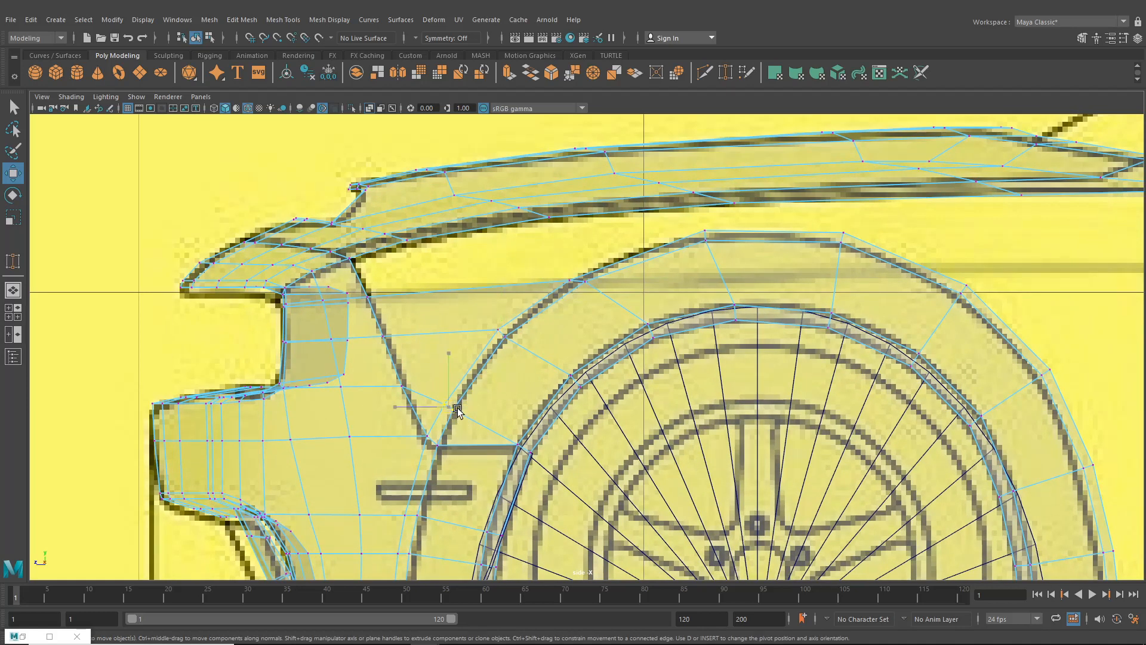
pyautogui.moveTo(457, 409); pyautogui.dragTo(438, 447, button='middle')
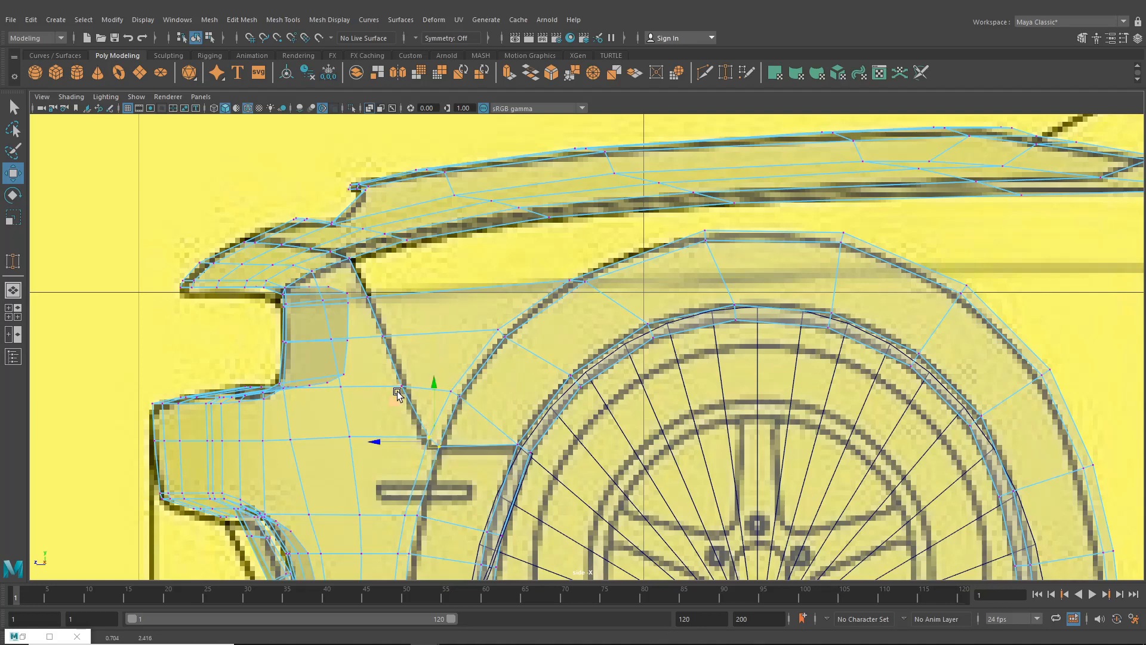
# Move the fender seam vertex at the wheel arch's upper front slightly outward in the top view
pyautogui.click(499, 330)
pyautogui.press('space')
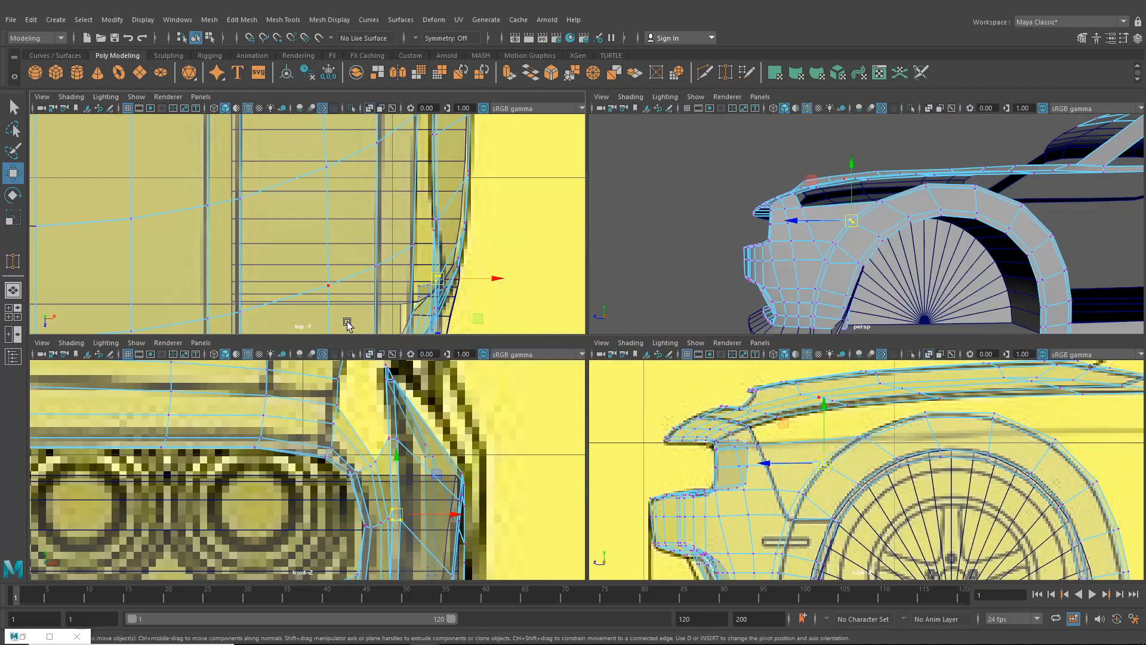
pyautogui.keyDown('alt'); pyautogui.moveTo(489, 257); pyautogui.dragTo(468, 249, button='middle'); pyautogui.keyUp('alt')
pyautogui.moveTo(469, 274); pyautogui.dragTo(473, 274)
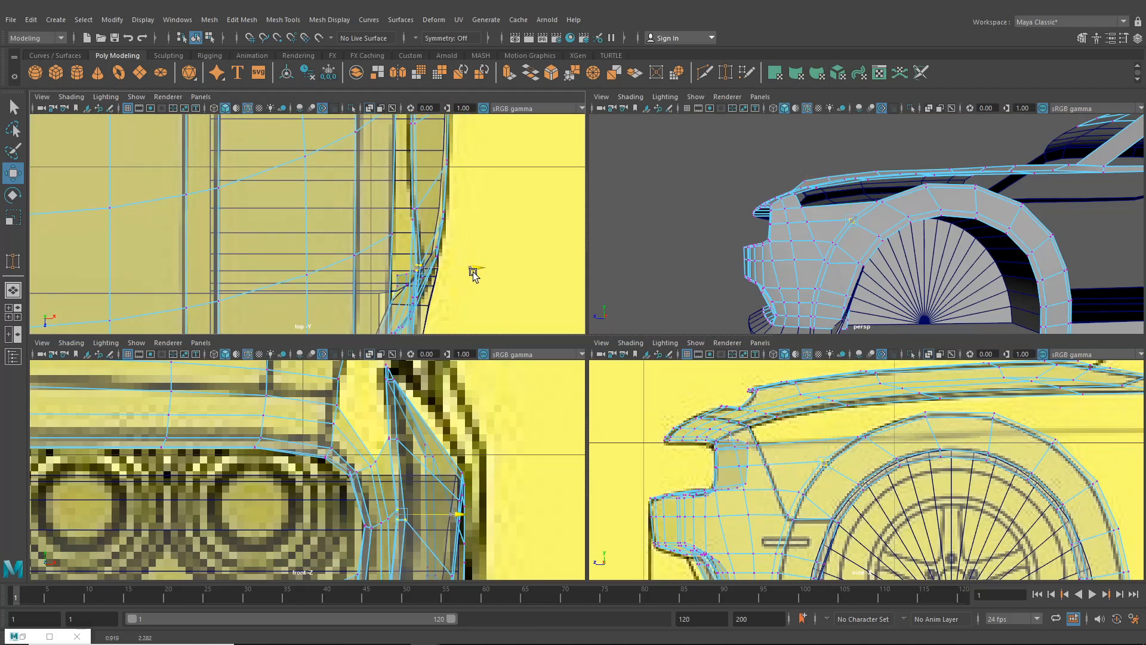
# Return to object selection and examine the opening between the hood, fender and front wheel arch in the perspective view
pyautogui.keyDown('alt'); pyautogui.moveTo(805, 253); pyautogui.dragTo(906, 227); pyautogui.keyUp('alt')
pyautogui.keyDown('alt'); pyautogui.moveTo(906, 229); pyautogui.dragTo(881, 240); pyautogui.keyUp('alt')
pyautogui.moveTo(863, 281); pyautogui.dragTo(770, 257)
pyautogui.press('space')
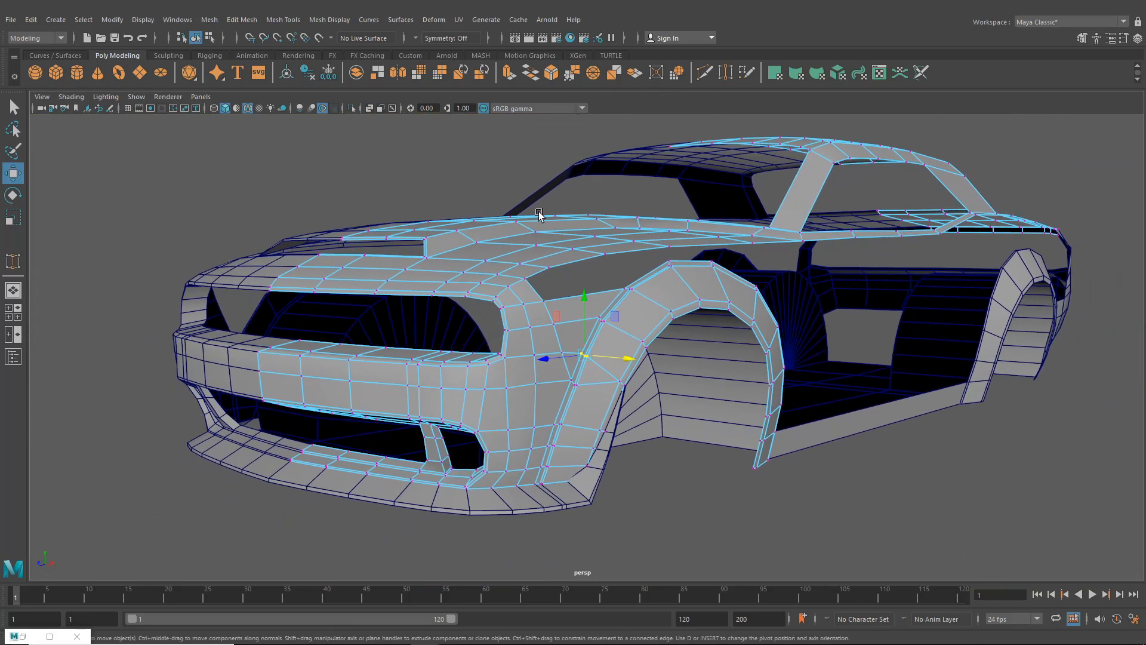
pyautogui.click(196, 42)
pyautogui.click(248, 182)
pyautogui.keyDown('alt'); pyautogui.moveTo(580, 362); pyautogui.dragTo(539, 363); pyautogui.keyUp('alt')
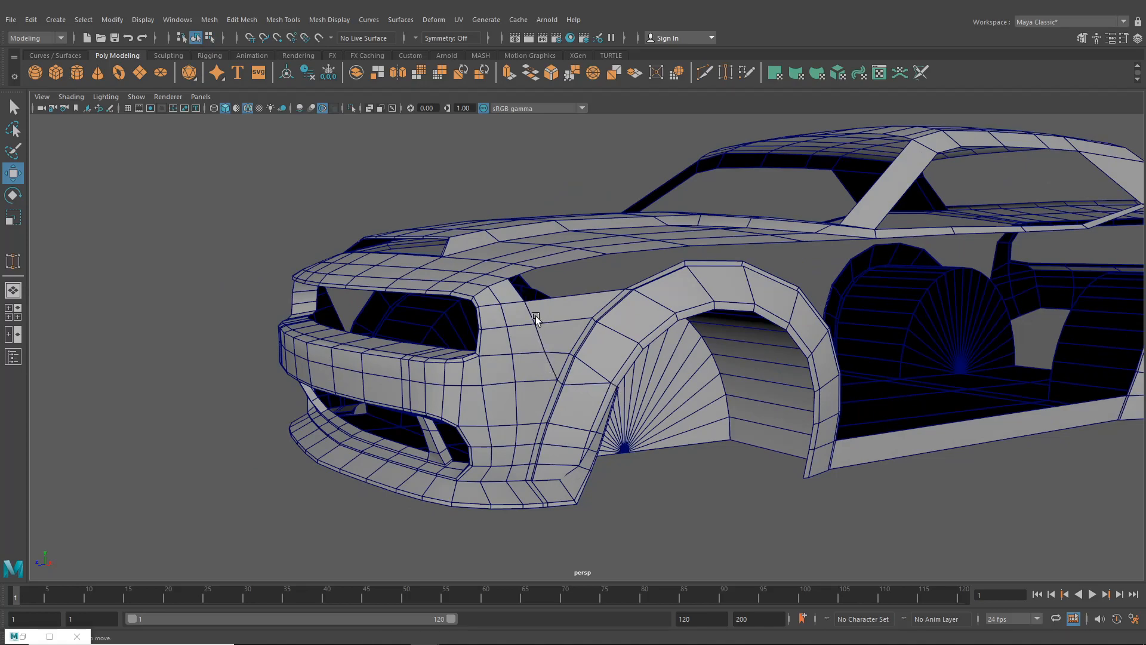
pyautogui.keyDown('alt'); pyautogui.moveTo(537, 369); pyautogui.dragTo(570, 407); pyautogui.keyUp('alt')
pyautogui.scroll(6, 571, 409)
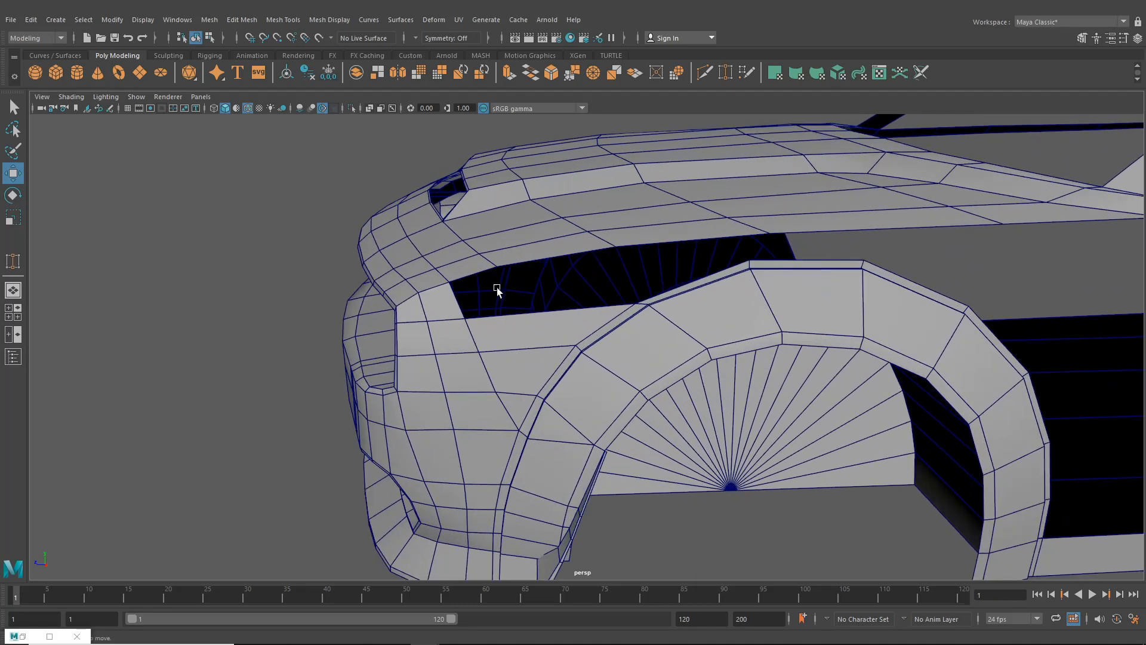
# Cut an edge with Multi-Cut from the wheel arch seam vertex up to the fender's open upper edge
pyautogui.keyDown('alt'); pyautogui.moveTo(497, 291); pyautogui.dragTo(485, 257); pyautogui.keyUp('alt')
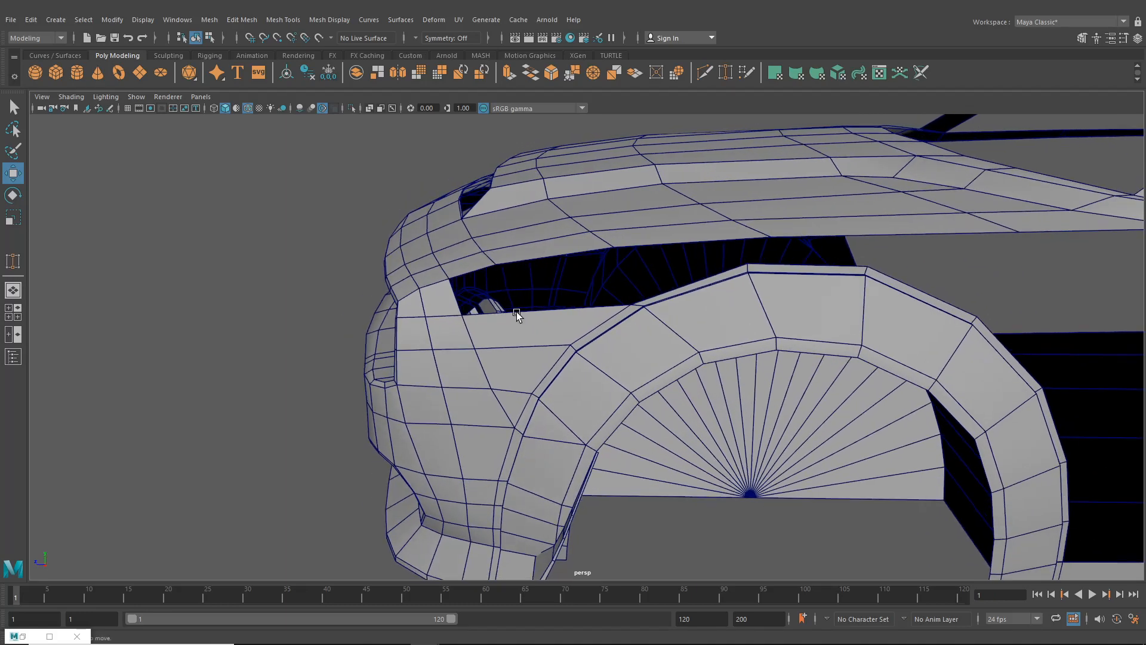
pyautogui.keyDown('alt'); pyautogui.moveTo(573, 314); pyautogui.dragTo(523, 332); pyautogui.keyUp('alt')
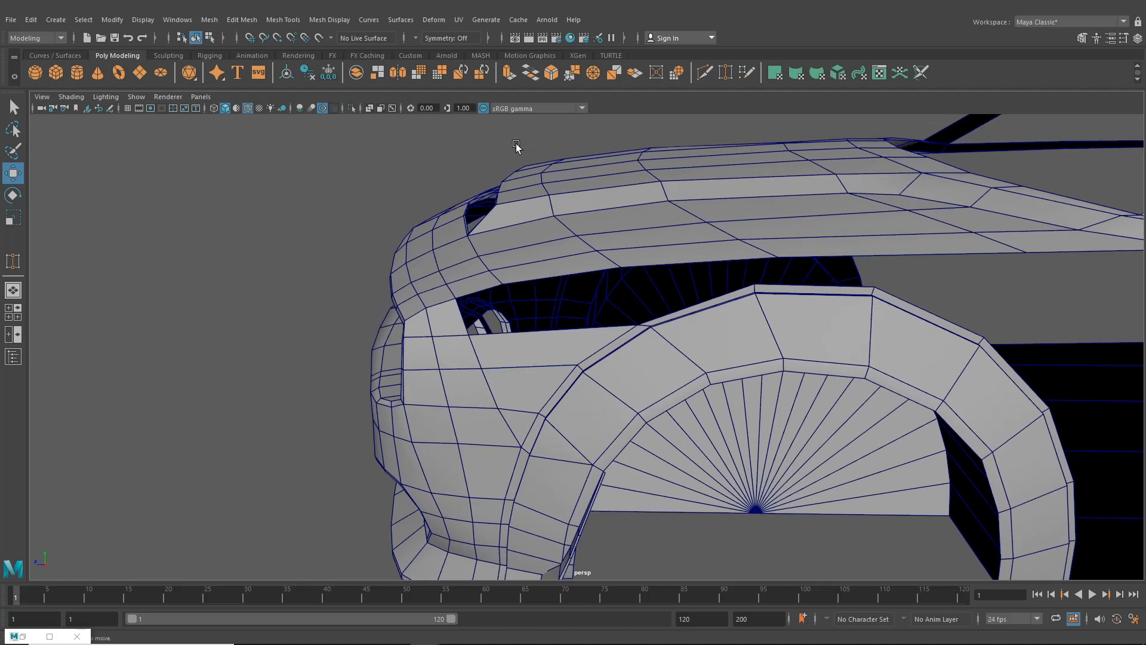
pyautogui.click(704, 72)
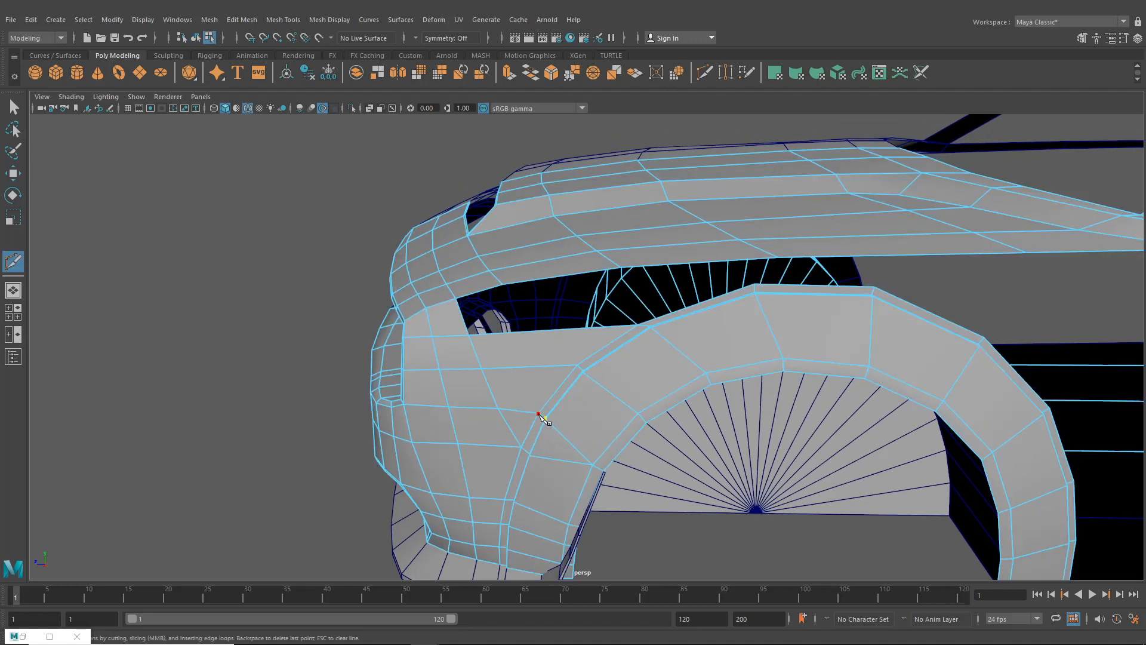
pyautogui.click(539, 413)
pyautogui.click(13, 107)
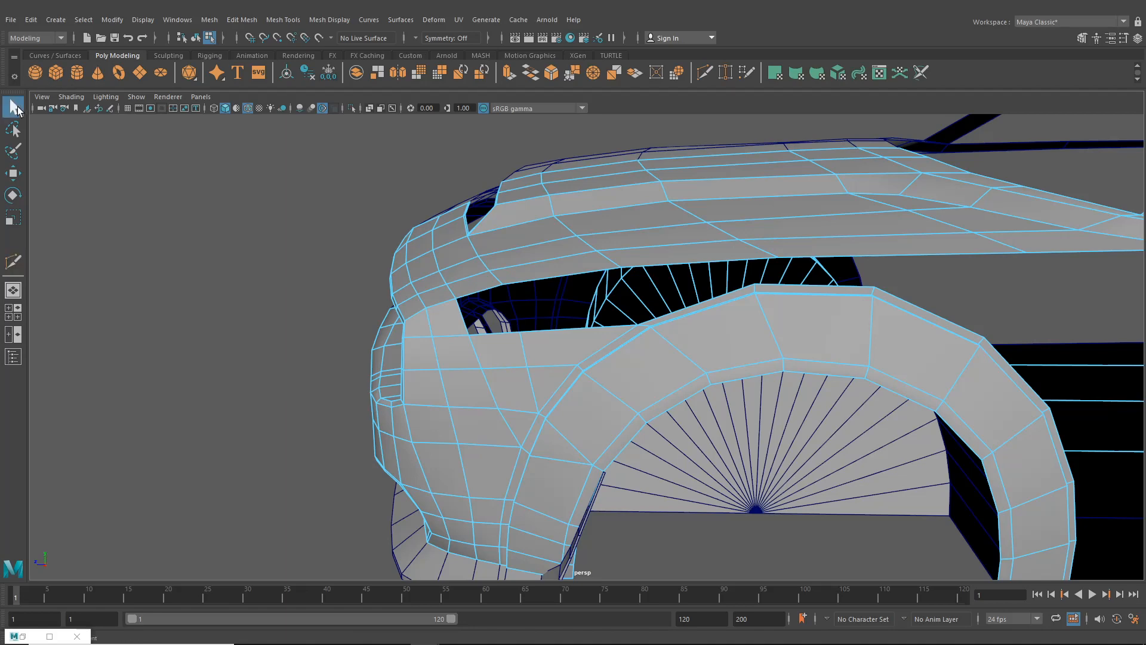
# Bridge the hood's front side border edge to the fender's upper edge at the front end of the opening
pyautogui.click(476, 296)
pyautogui.keyDown('shift'); pyautogui.click(497, 332); pyautogui.keyUp('shift')
pyautogui.keyDown('alt'); pyautogui.moveTo(508, 348); pyautogui.dragTo(616, 352); pyautogui.keyUp('alt')
pyautogui.click(234, 23)
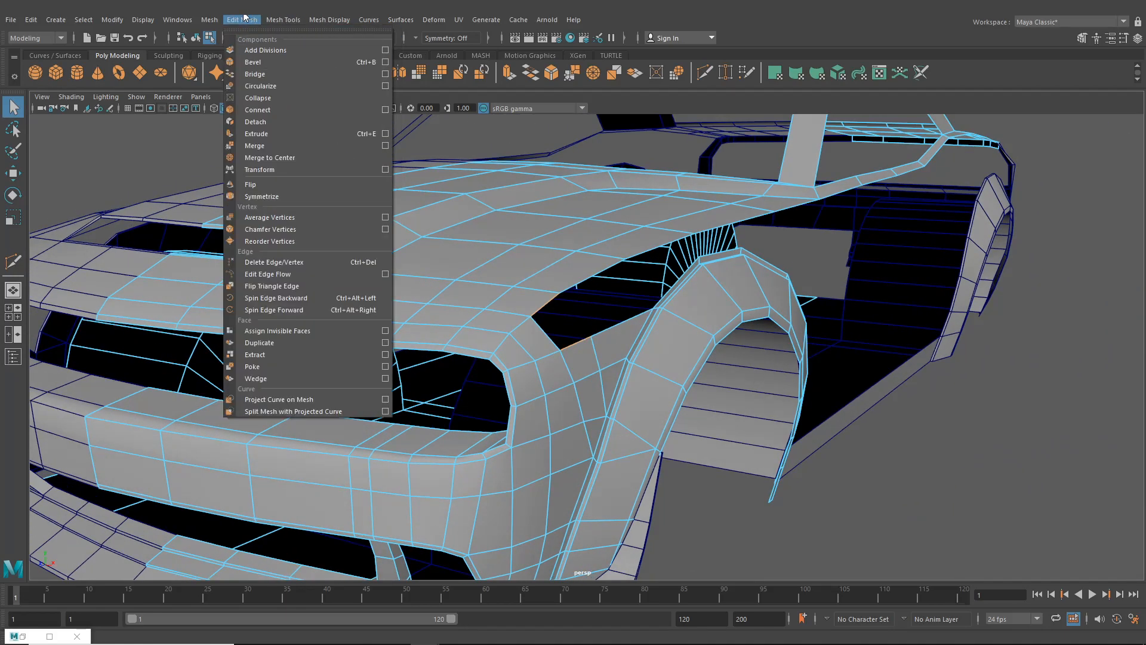
pyautogui.click(274, 74)
# Bridge the next pair of hood and fender border edges toward the wheel arch, and return to object selection
pyautogui.keyDown('alt'); pyautogui.moveTo(454, 251); pyautogui.dragTo(550, 237); pyautogui.keyUp('alt')
pyautogui.click(589, 273)
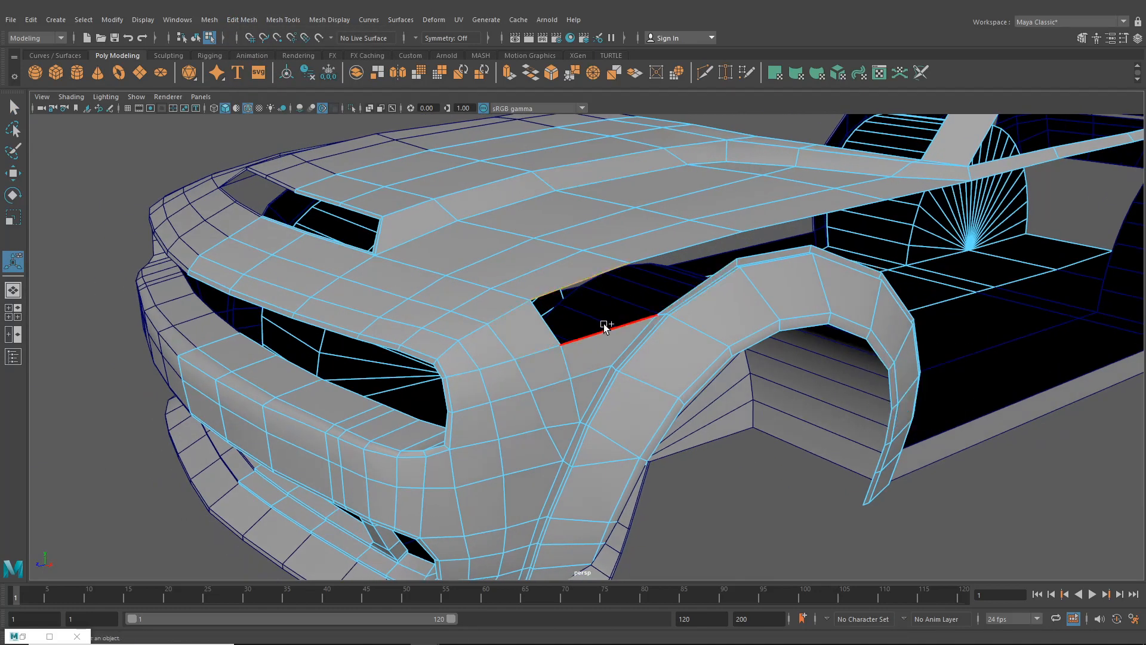
pyautogui.keyDown('shift'); pyautogui.click(604, 328); pyautogui.keyUp('shift')
pyautogui.press('g')
pyautogui.moveTo(680, 360)
pyautogui.keyDown('alt'); pyautogui.mouseDown()
pyautogui.moveTo(615, 358)
pyautogui.moveTo(660, 356)
pyautogui.moveTo(672, 375)
pyautogui.moveTo(693, 374)
pyautogui.mouseUp(); pyautogui.keyUp('alt')
pyautogui.scroll(-5, 672, 375)
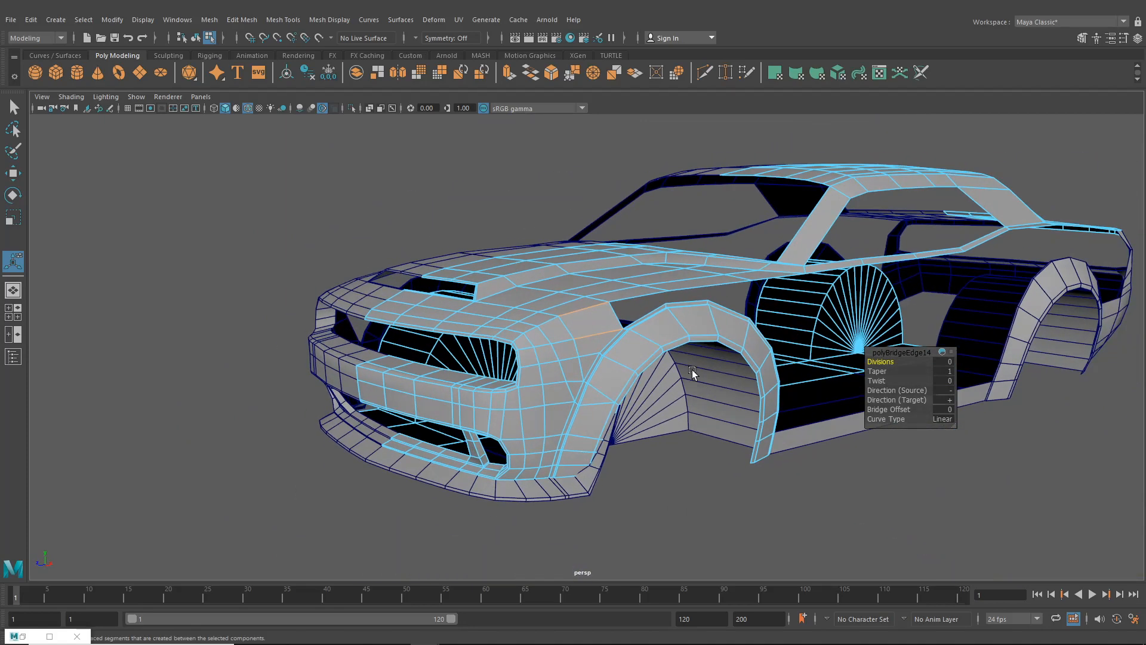
pyautogui.click(195, 37)
# Bridge the next hood side border edge to the wheel arch's upper front edge beside the new faces
pyautogui.keyDown('alt'); pyautogui.moveTo(440, 307); pyautogui.dragTo(535, 310); pyautogui.keyUp('alt')
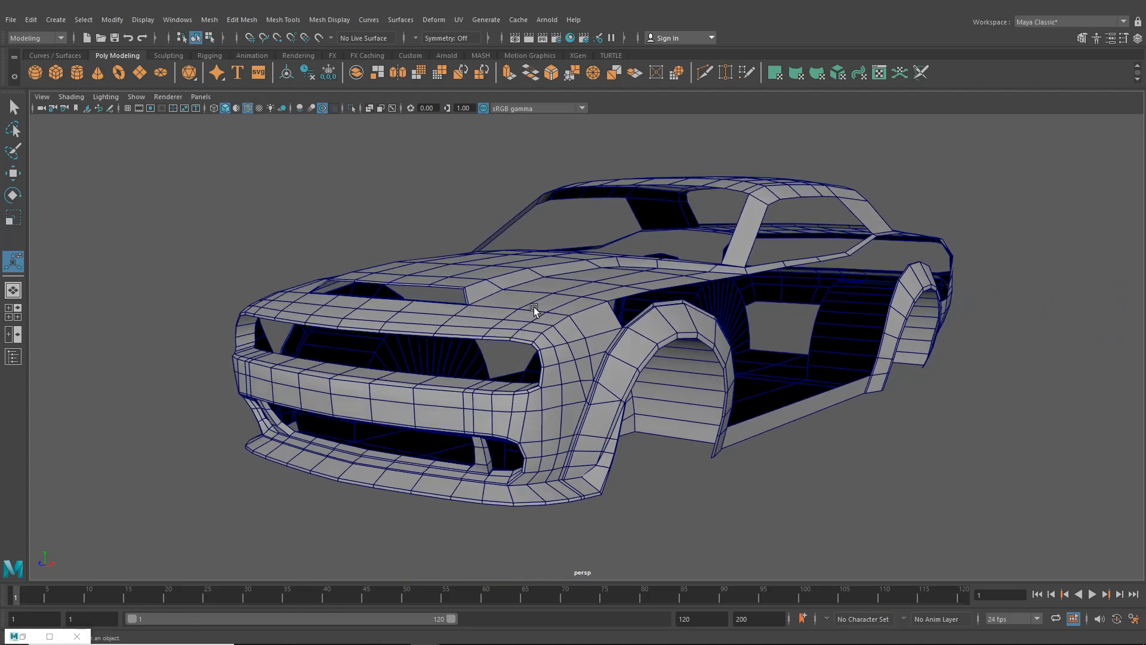
pyautogui.keyDown('alt'); pyautogui.moveTo(596, 368); pyautogui.dragTo(609, 310); pyautogui.keyUp('alt')
pyautogui.scroll(3, 536, 383)
pyautogui.click(594, 285)
pyautogui.moveTo(594, 285); pyautogui.dragTo(597, 234, button='right')
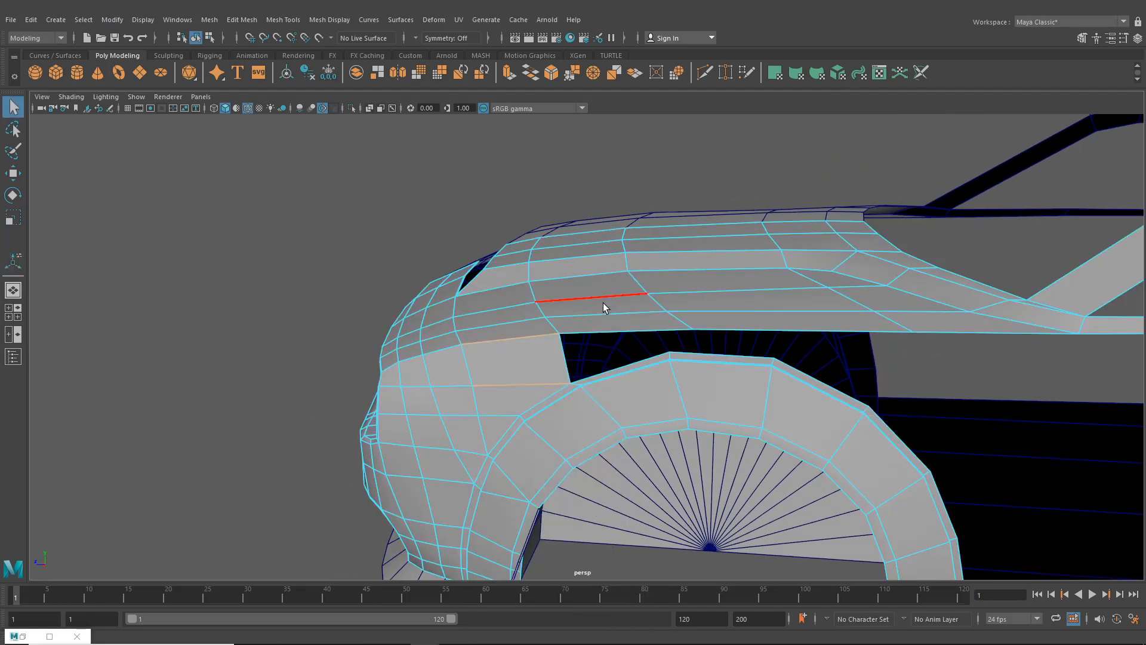
pyautogui.click(597, 330)
pyautogui.click(242, 19)
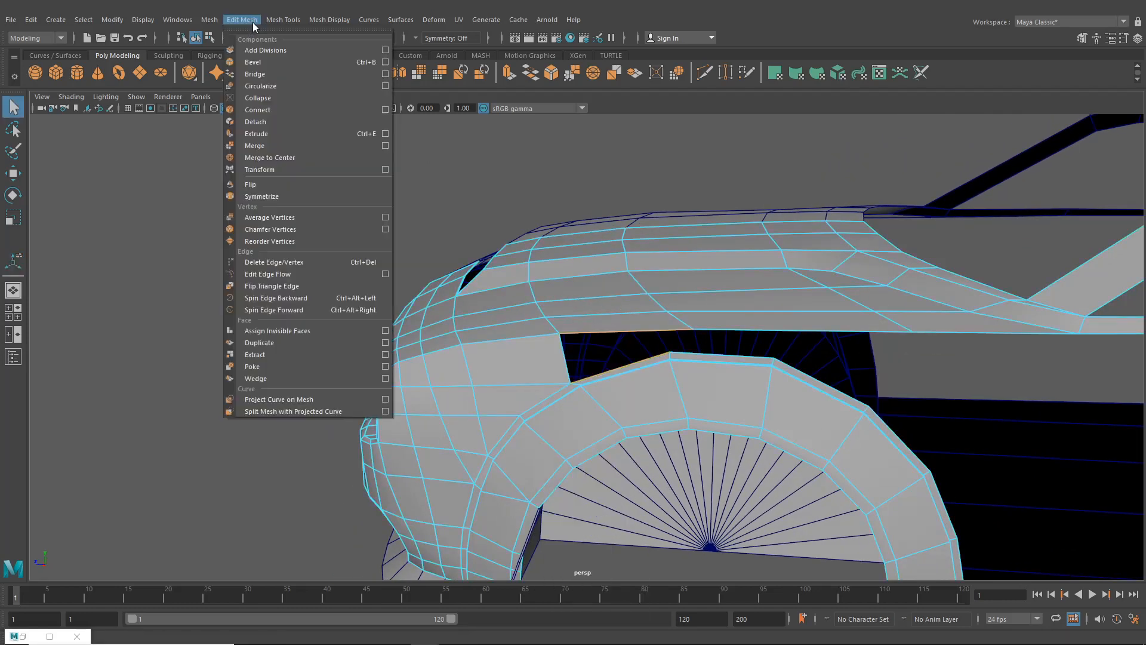
pyautogui.click(258, 82)
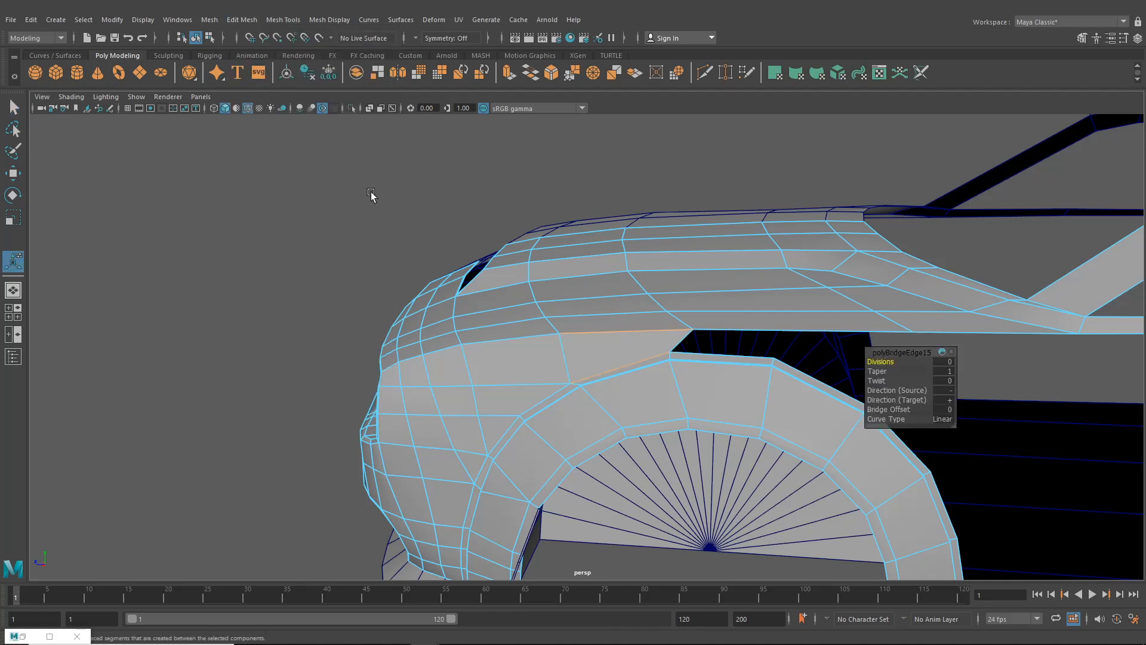
pyautogui.keyDown('alt'); pyautogui.moveTo(575, 299); pyautogui.dragTo(658, 272); pyautogui.keyUp('alt')
pyautogui.click(657, 267)
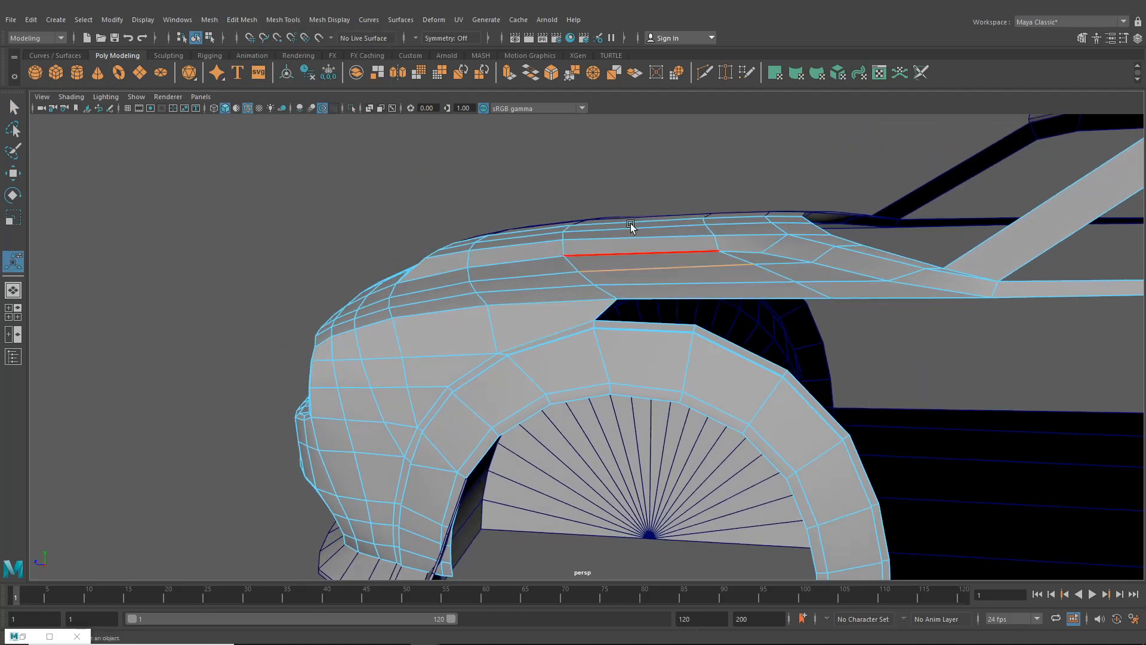
pyautogui.click(283, 19)
pyautogui.click(323, 110)
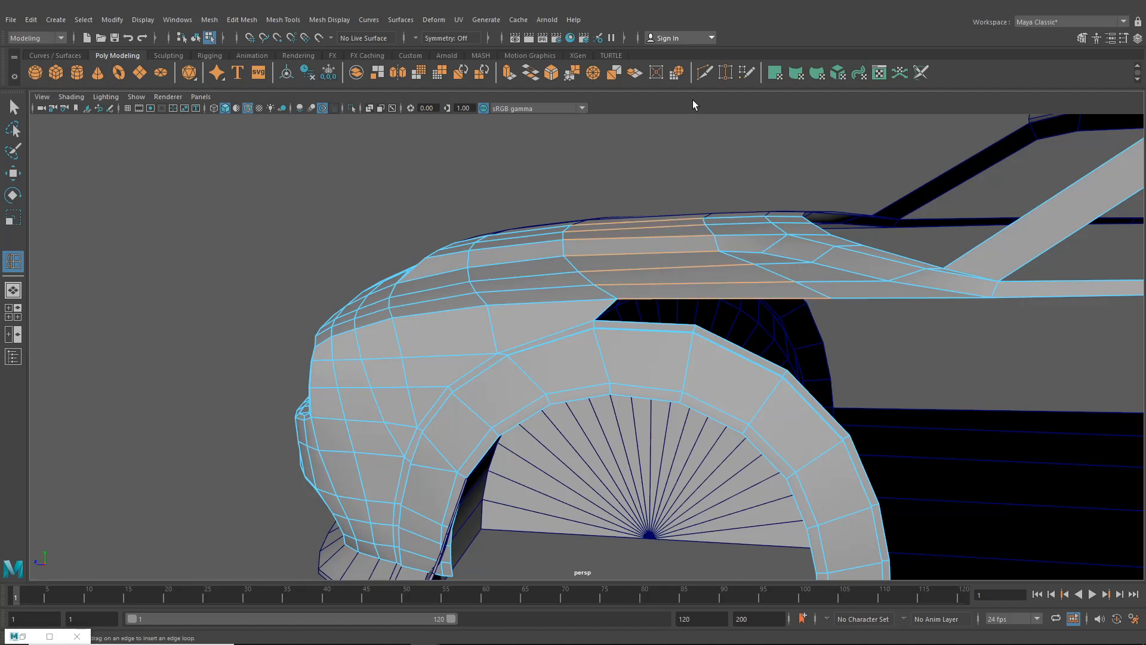
pyautogui.click(705, 72)
pyautogui.click(700, 298)
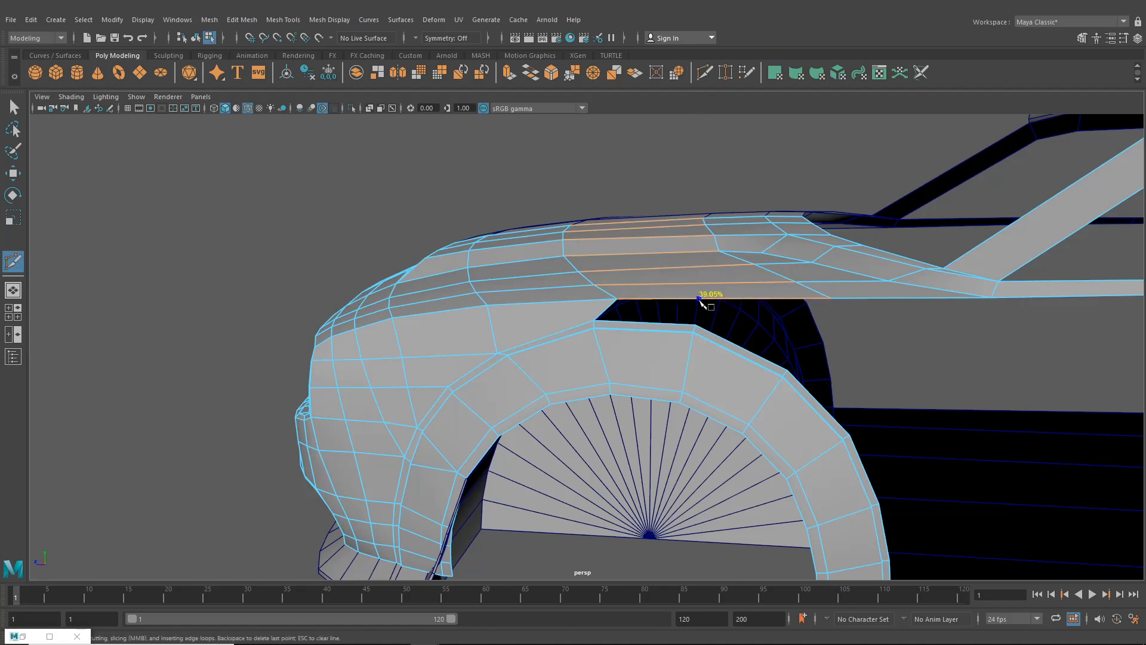
pyautogui.press('Escape')
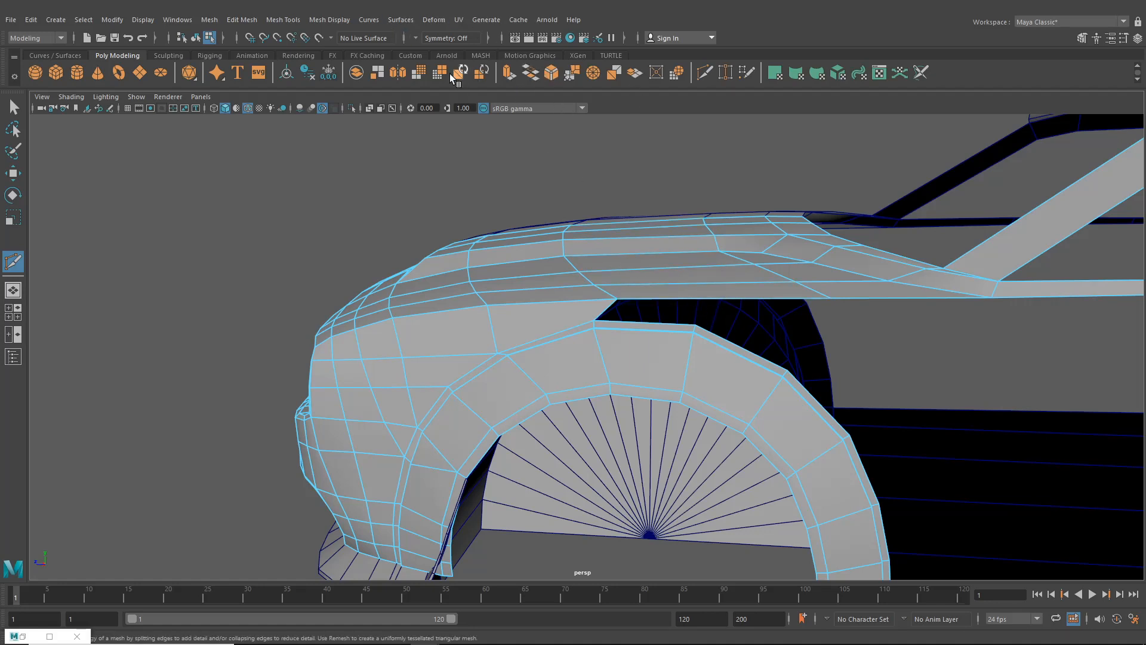
# Insert an edge loop across the hood faces above the front wheel arch
pyautogui.click(329, 20)
pyautogui.moveTo(283, 20)
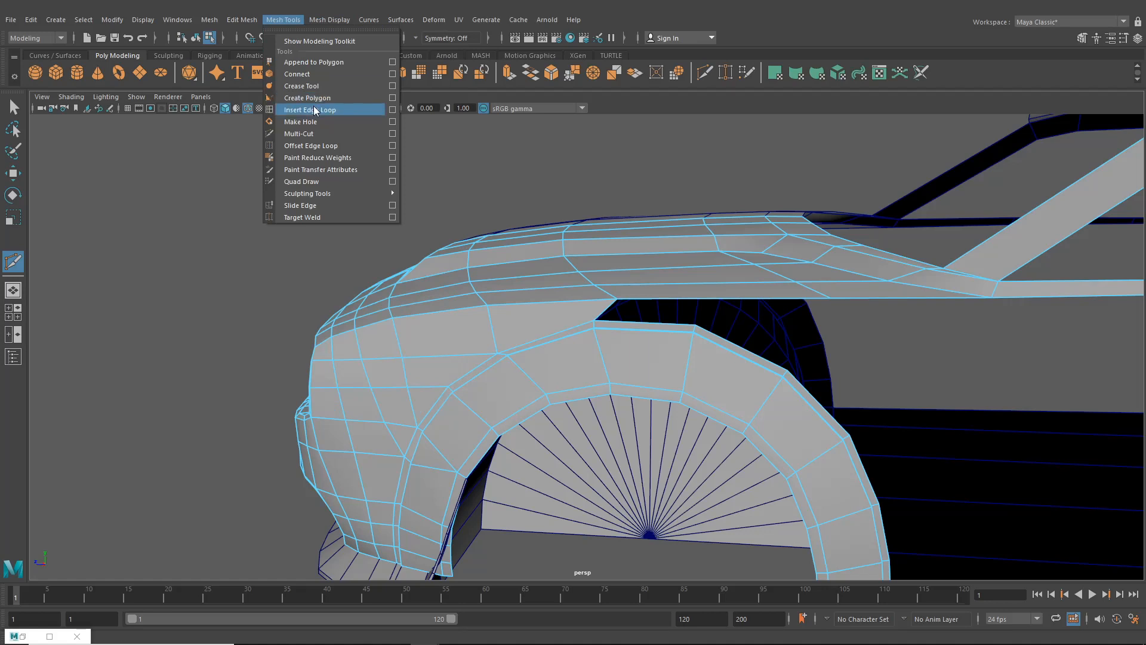
pyautogui.click(316, 110)
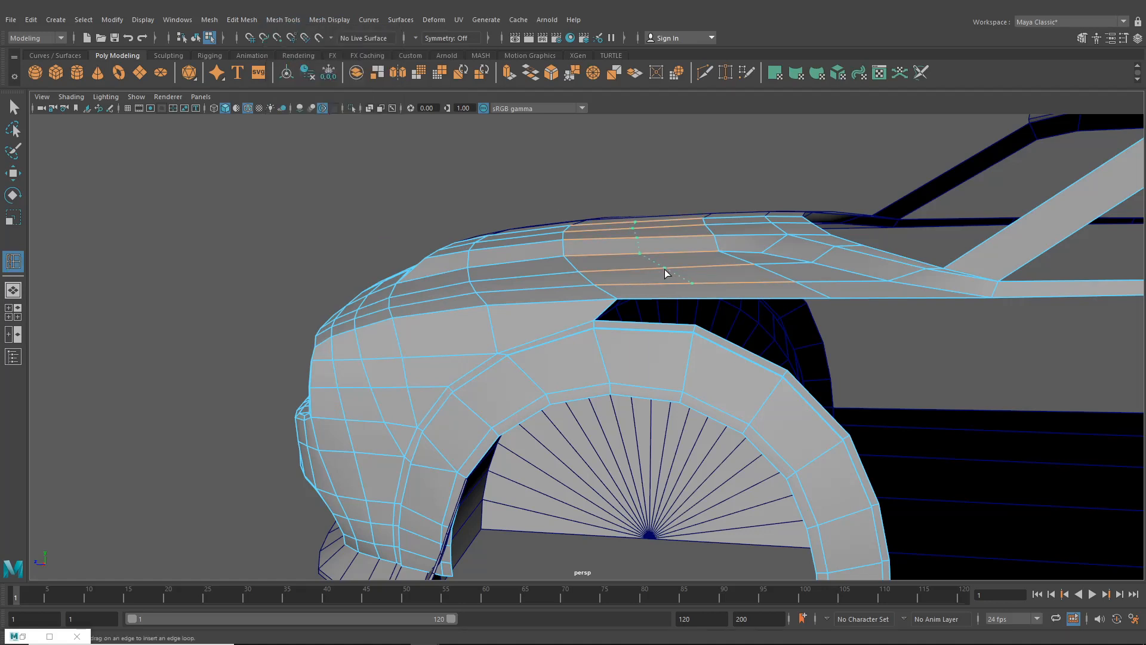
pyautogui.press('w')
pyautogui.scroll(4, 581, 261)
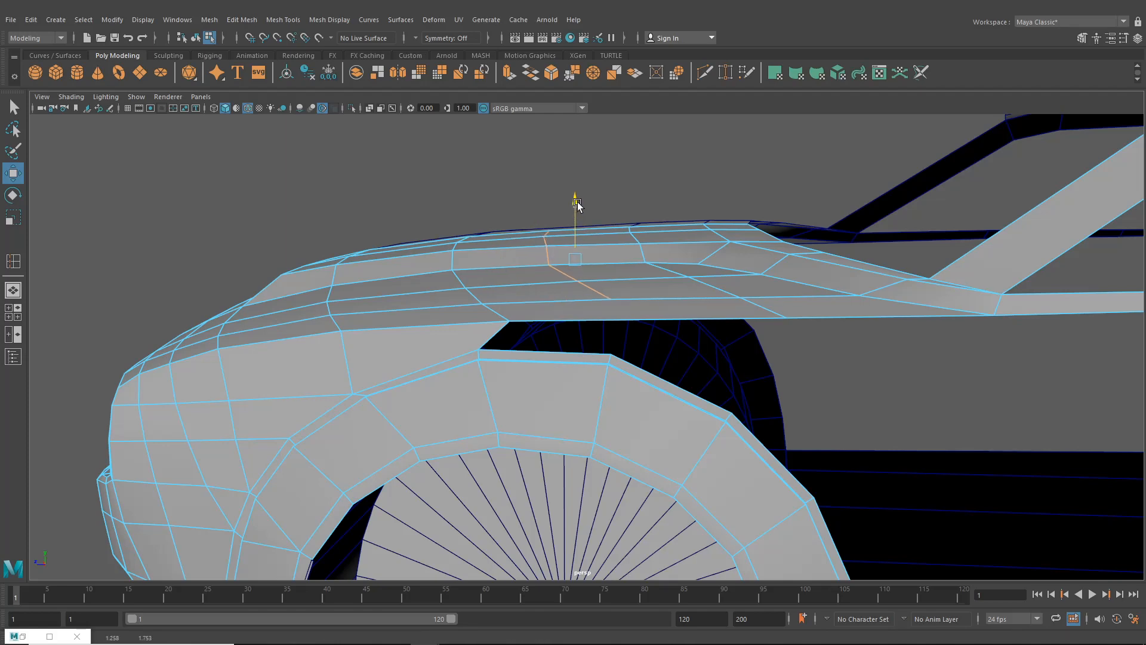
pyautogui.keyDown('alt'); pyautogui.moveTo(576, 199); pyautogui.dragTo(722, 248); pyautogui.keyUp('alt')
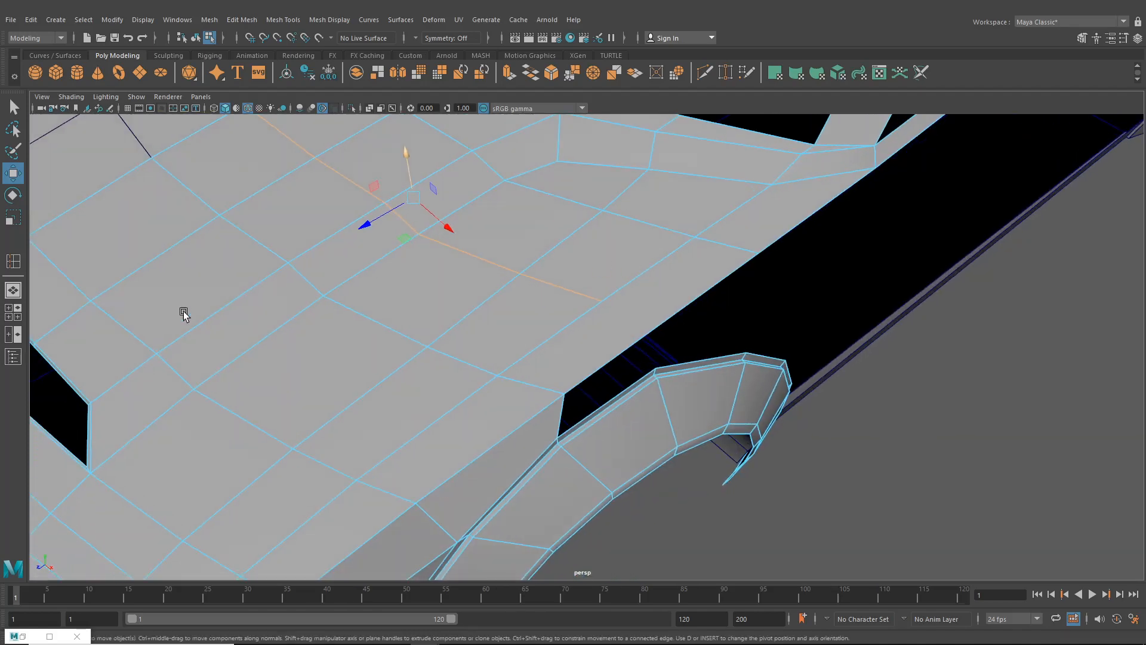
# Extend the new edge loop to the hood's open side border with a Multi-Cut
pyautogui.click(706, 73)
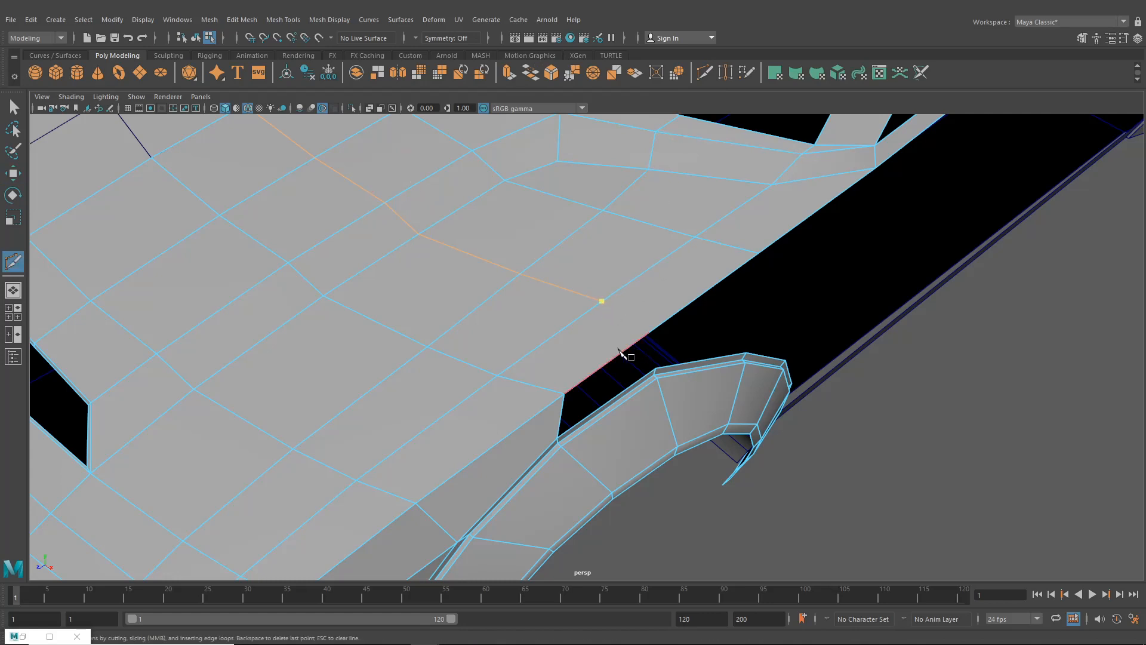
pyautogui.keyDown('alt'); pyautogui.moveTo(667, 355); pyautogui.dragTo(633, 332); pyautogui.keyUp('alt')
pyautogui.click(635, 332)
pyautogui.rightClick(636, 332)
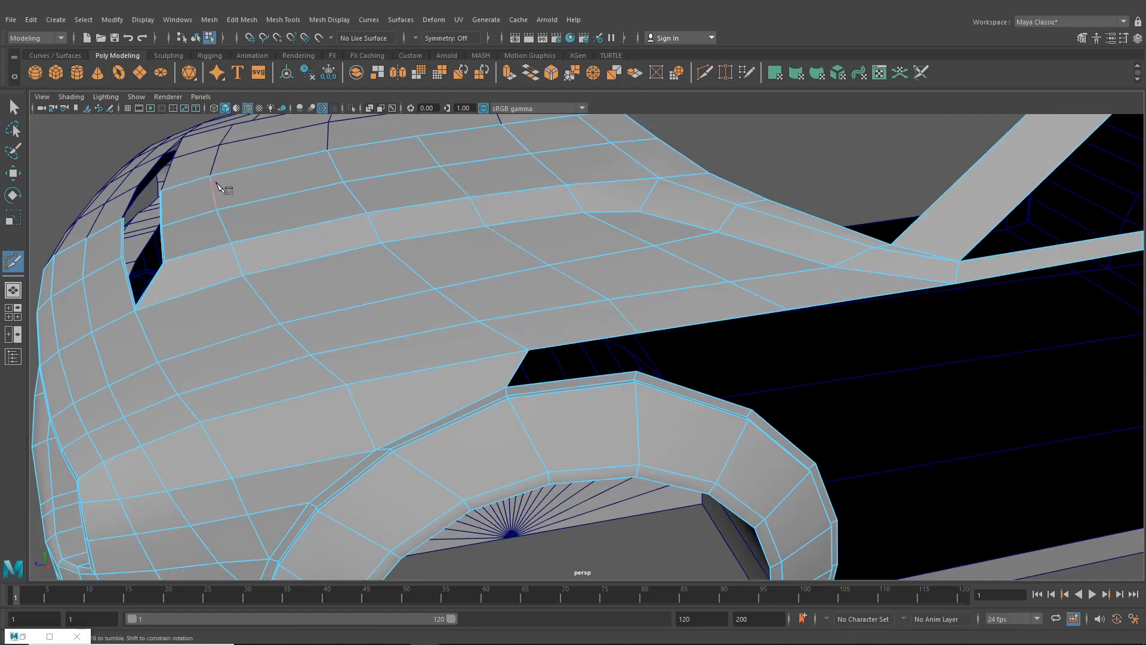
pyautogui.press('w')
# Shift two vertices of the new hood edge loop forward and raise the outer one slightly to smooth the surface
pyautogui.keyDown('alt'); pyautogui.moveTo(351, 257); pyautogui.dragTo(468, 303); pyautogui.keyUp('alt')
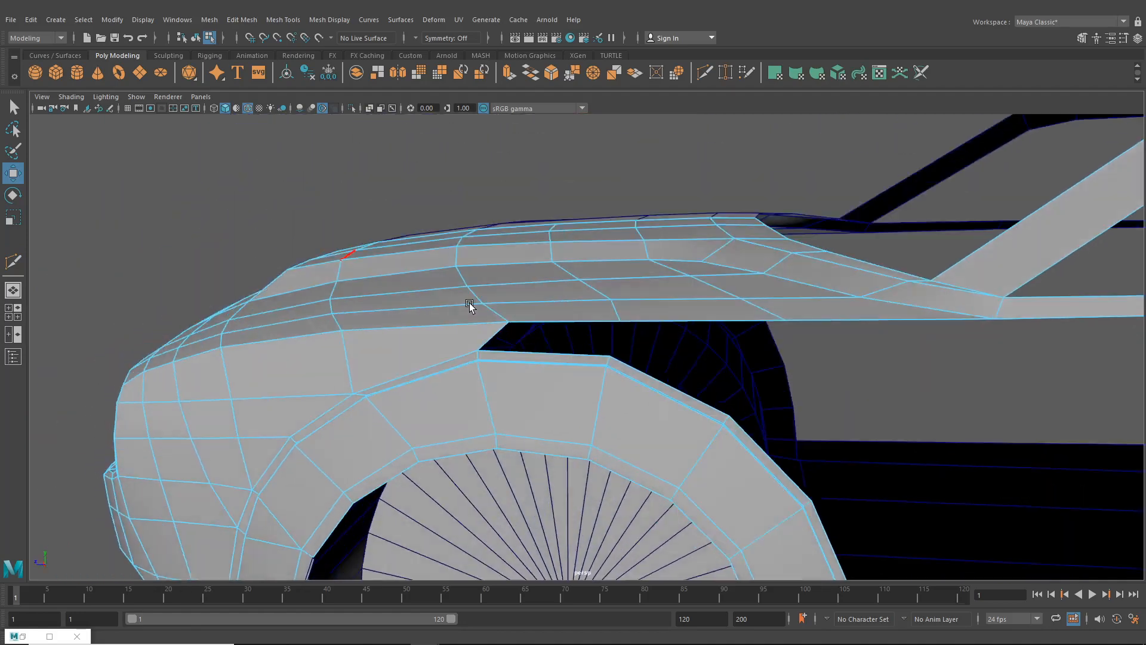
pyautogui.moveTo(559, 294); pyautogui.dragTo(516, 289, button='right')
pyautogui.keyDown('alt'); pyautogui.moveTo(576, 284); pyautogui.dragTo(551, 311); pyautogui.keyUp('alt')
pyautogui.click(611, 303)
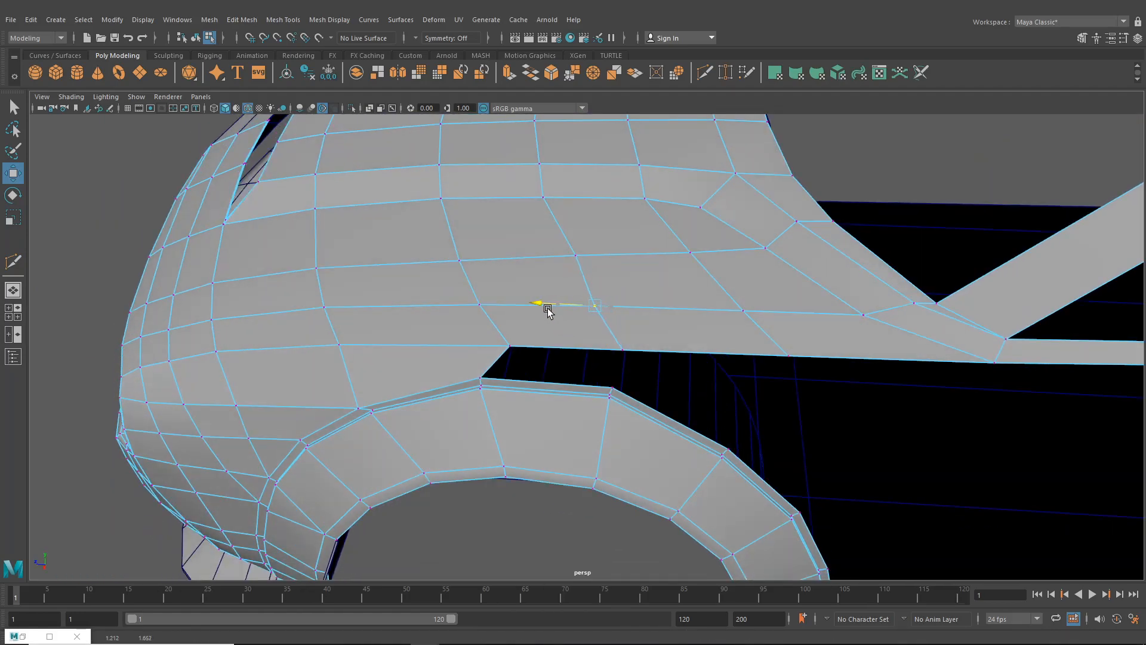
pyautogui.click(575, 256)
pyautogui.moveTo(555, 256); pyautogui.dragTo(541, 236)
pyautogui.click(593, 301)
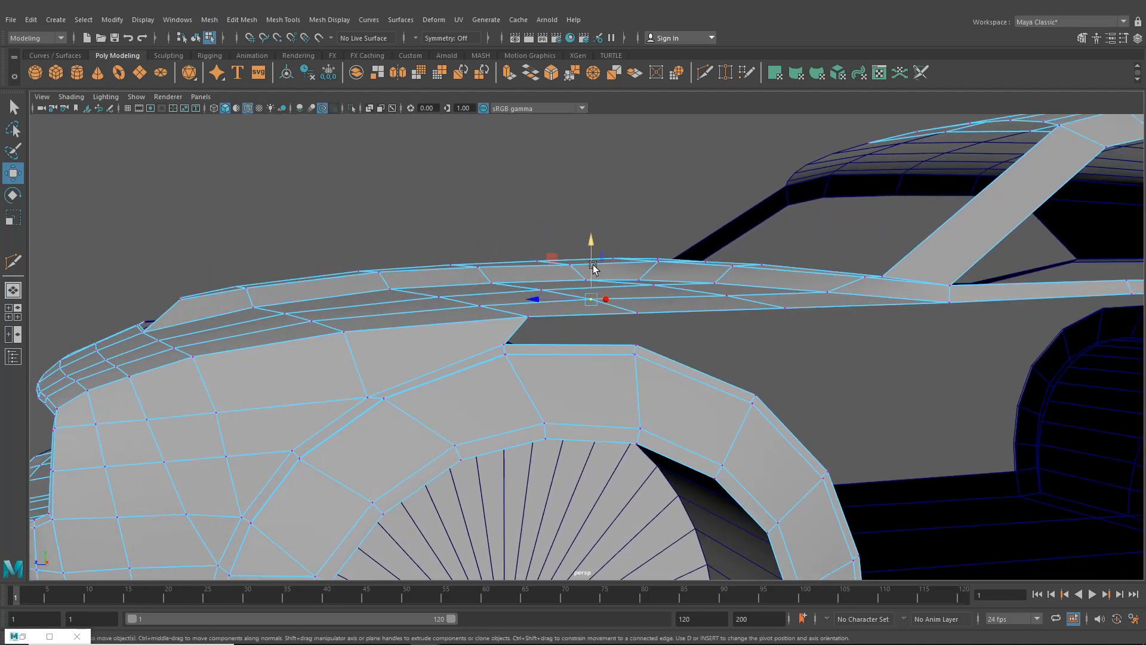
pyautogui.moveTo(592, 270); pyautogui.dragTo(592, 266)
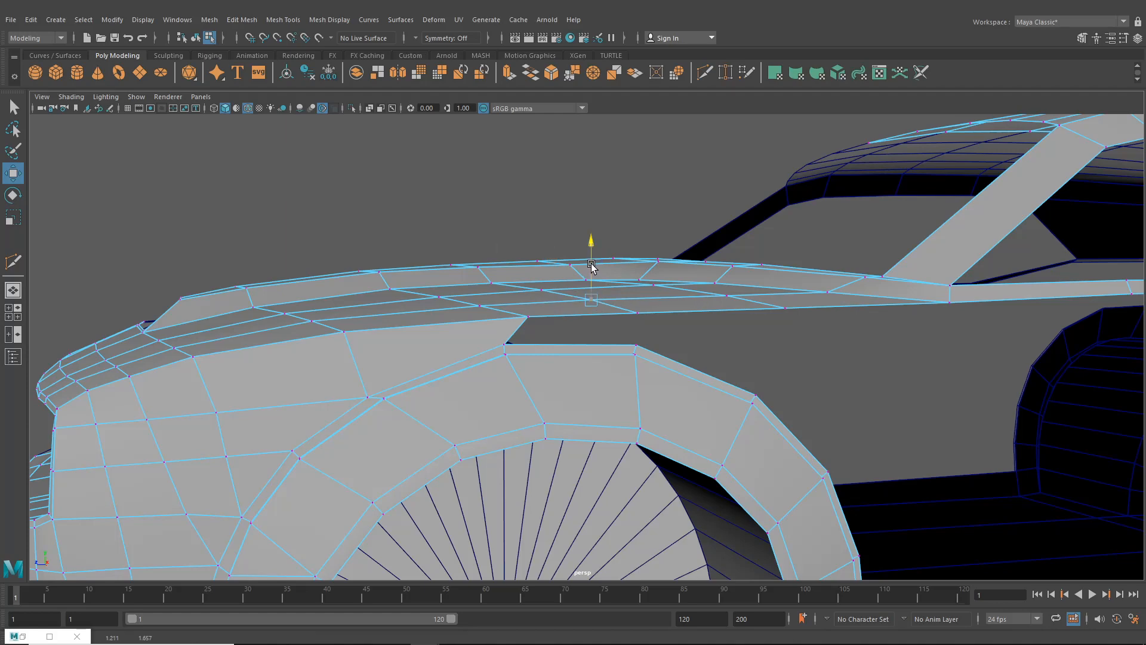
# Examine the hood's new edge loop against the blueprints in the top and side views
pyautogui.click(14, 312)
pyautogui.keyDown('alt'); pyautogui.moveTo(220, 199); pyautogui.dragTo(128, 200, button='right'); pyautogui.keyUp('alt')
pyautogui.keyDown('alt'); pyautogui.moveTo(129, 200); pyautogui.dragTo(310, 241, button='middle'); pyautogui.keyUp('alt')
pyautogui.keyDown('alt'); pyautogui.moveTo(310, 242); pyautogui.dragTo(385, 247, button='right'); pyautogui.keyUp('alt')
pyautogui.keyDown('alt'); pyautogui.moveTo(384, 244); pyautogui.dragTo(247, 248, button='middle'); pyautogui.keyUp('alt')
pyautogui.keyDown('alt'); pyautogui.moveTo(257, 251); pyautogui.dragTo(438, 272, button='right'); pyautogui.keyUp('alt')
pyautogui.keyDown('alt'); pyautogui.moveTo(438, 272); pyautogui.dragTo(359, 253, button='middle'); pyautogui.keyUp('alt')
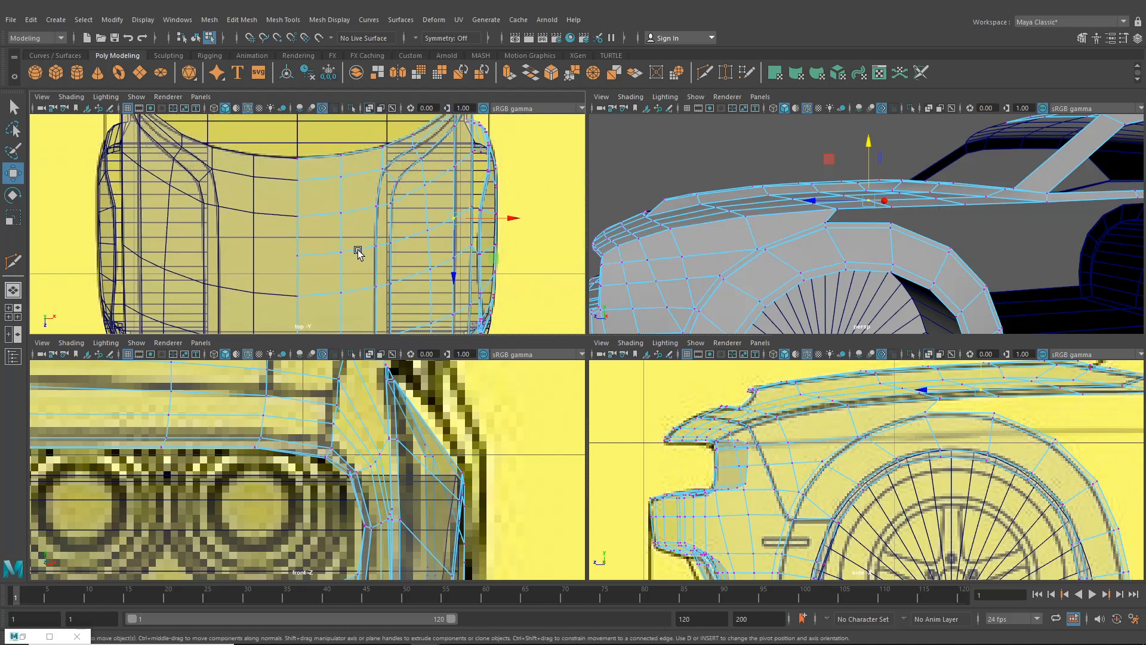
pyautogui.keyDown('alt'); pyautogui.moveTo(359, 253); pyautogui.dragTo(437, 245, button='right'); pyautogui.keyUp('alt')
pyautogui.keyDown('alt'); pyautogui.moveTo(437, 245); pyautogui.dragTo(394, 233, button='middle'); pyautogui.keyUp('alt')
pyautogui.keyDown('alt'); pyautogui.moveTo(395, 233); pyautogui.dragTo(415, 246, button='right'); pyautogui.keyUp('alt')
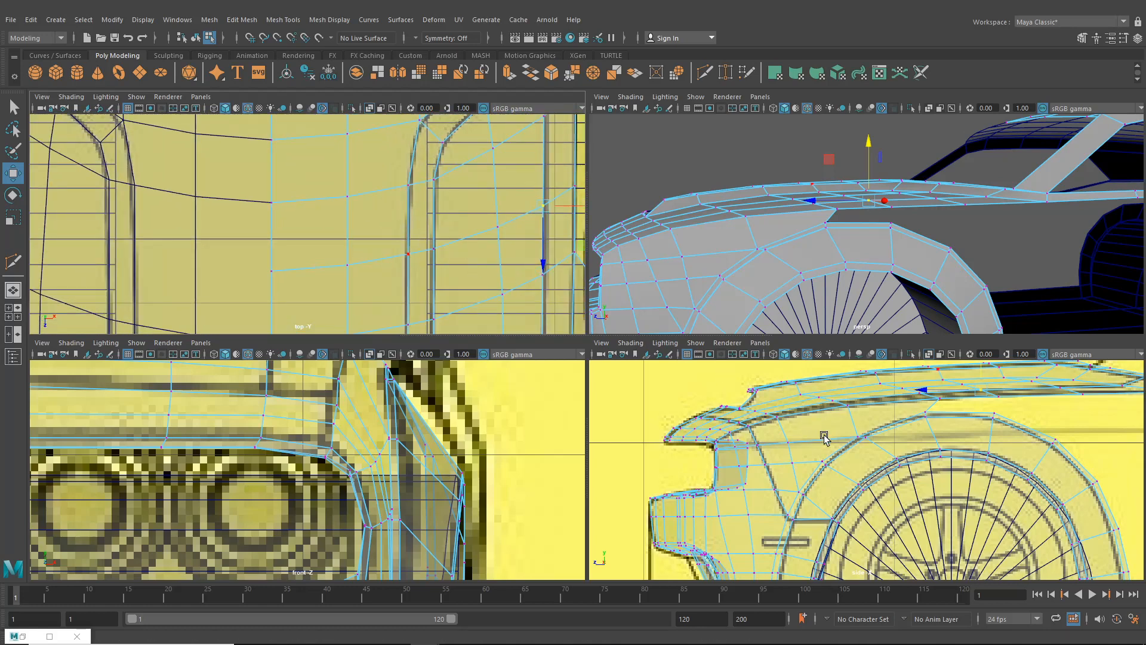
pyautogui.keyDown('alt'); pyautogui.moveTo(921, 409); pyautogui.dragTo(838, 428, button='middle'); pyautogui.keyUp('alt')
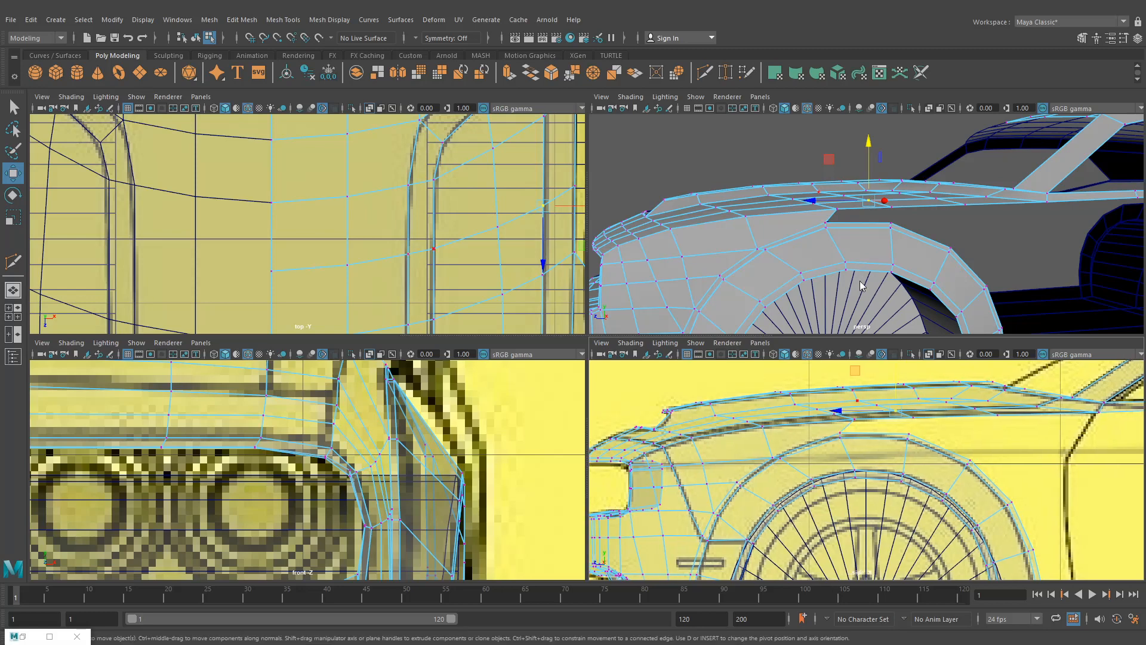
# Bridge the hood's side border edge to the matching top edge of the front wheel arch, directly behind the existing fender faces
pyautogui.press('space')
pyautogui.moveTo(518, 224); pyautogui.dragTo(518, 223, button='right')
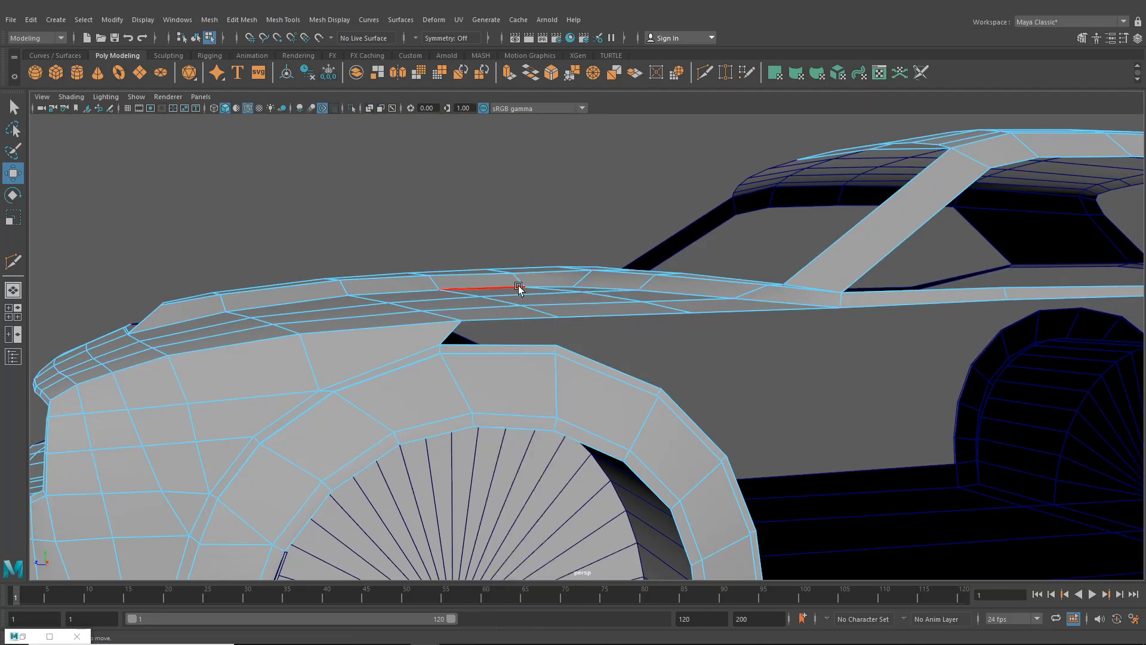
pyautogui.click(513, 319)
pyautogui.keyDown('shift'); pyautogui.click(506, 345); pyautogui.keyUp('shift')
pyautogui.click(242, 19)
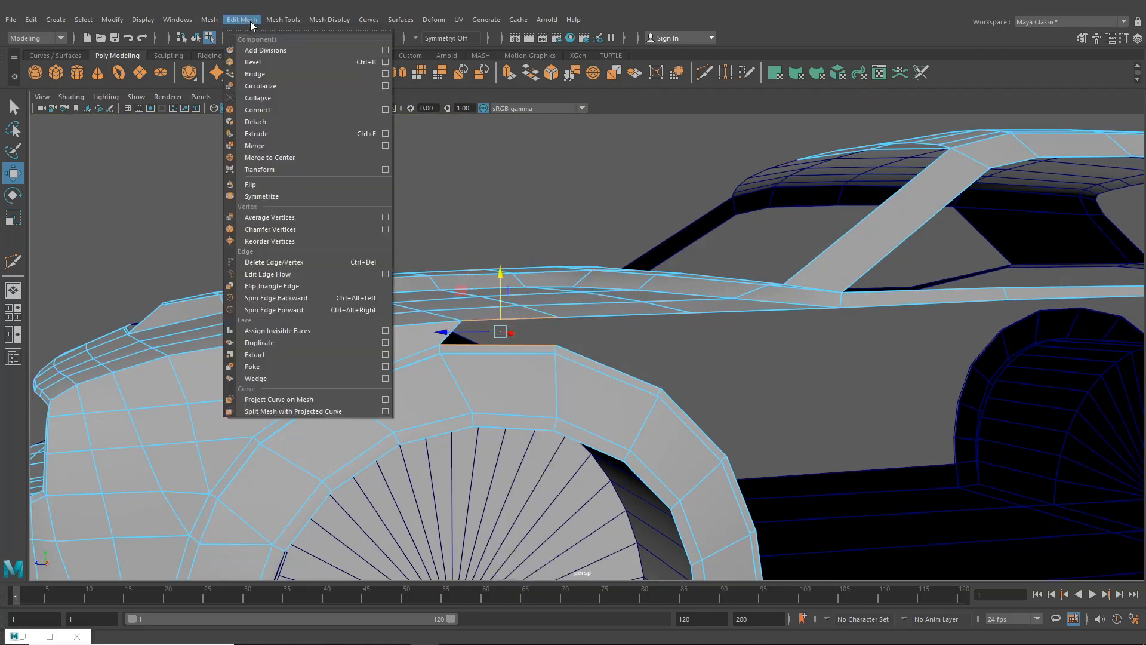
pyautogui.click(286, 89)
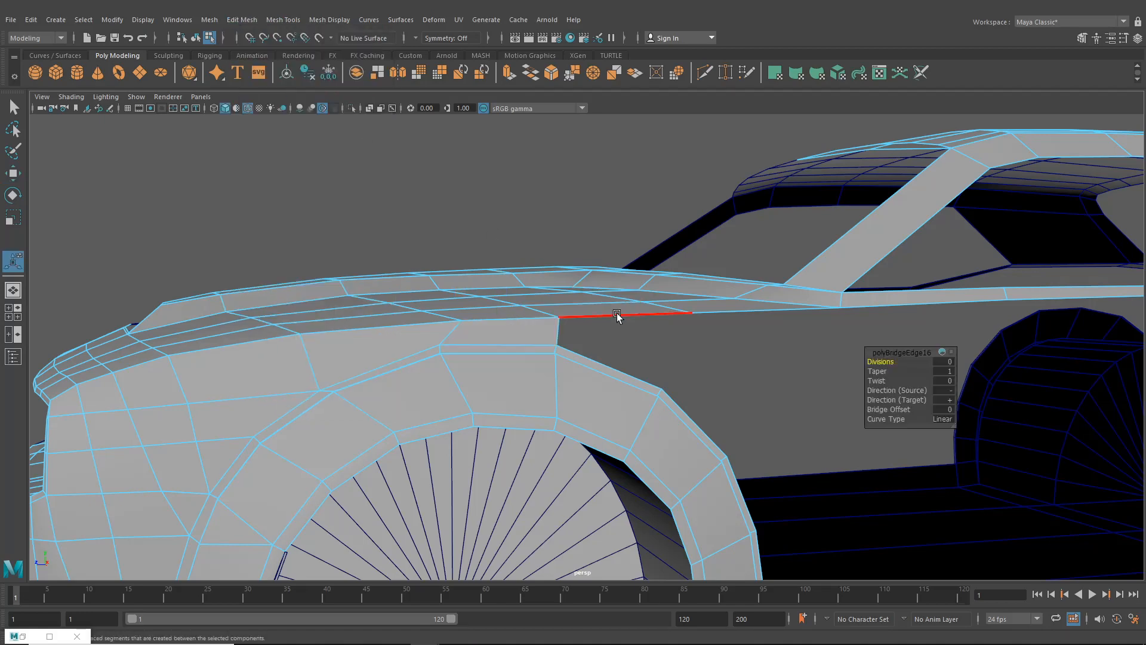
# Bridge the next two pairs of hood border and wheel arch edges rearward, extending the fender surface to the windshield pillar base
pyautogui.press('g')
pyautogui.scroll(-3, 692, 395)
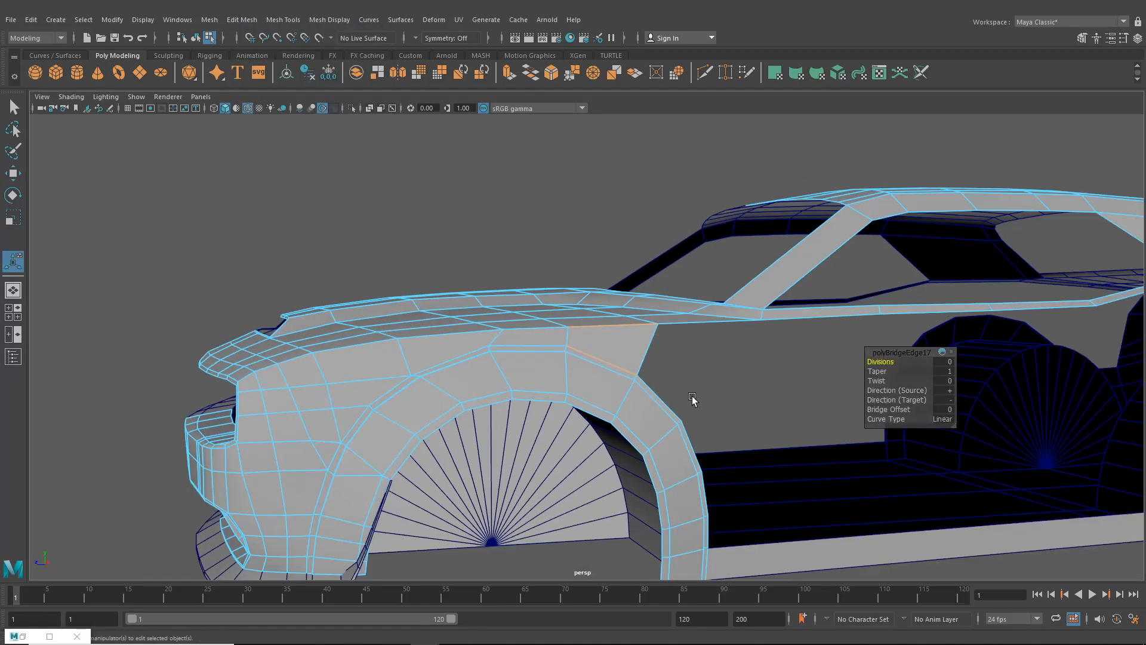
pyautogui.keyDown('alt'); pyautogui.moveTo(693, 396); pyautogui.dragTo(638, 406); pyautogui.keyUp('alt')
pyautogui.click(638, 405)
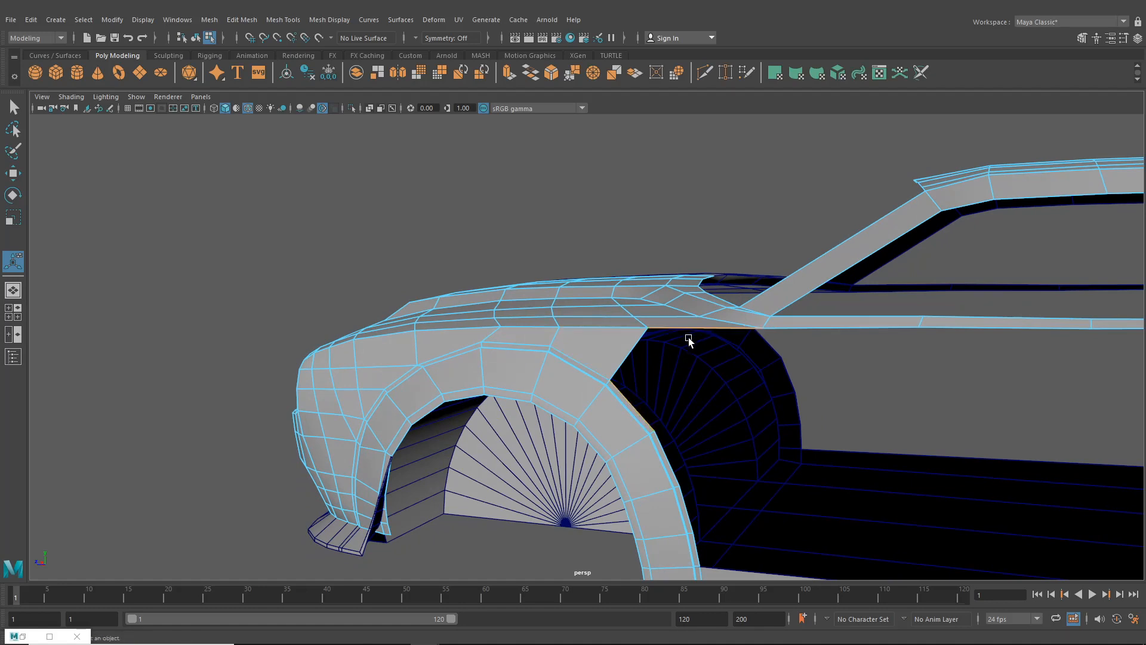
pyautogui.press('g')
pyautogui.keyDown('alt'); pyautogui.moveTo(686, 333); pyautogui.dragTo(590, 367); pyautogui.keyUp('alt')
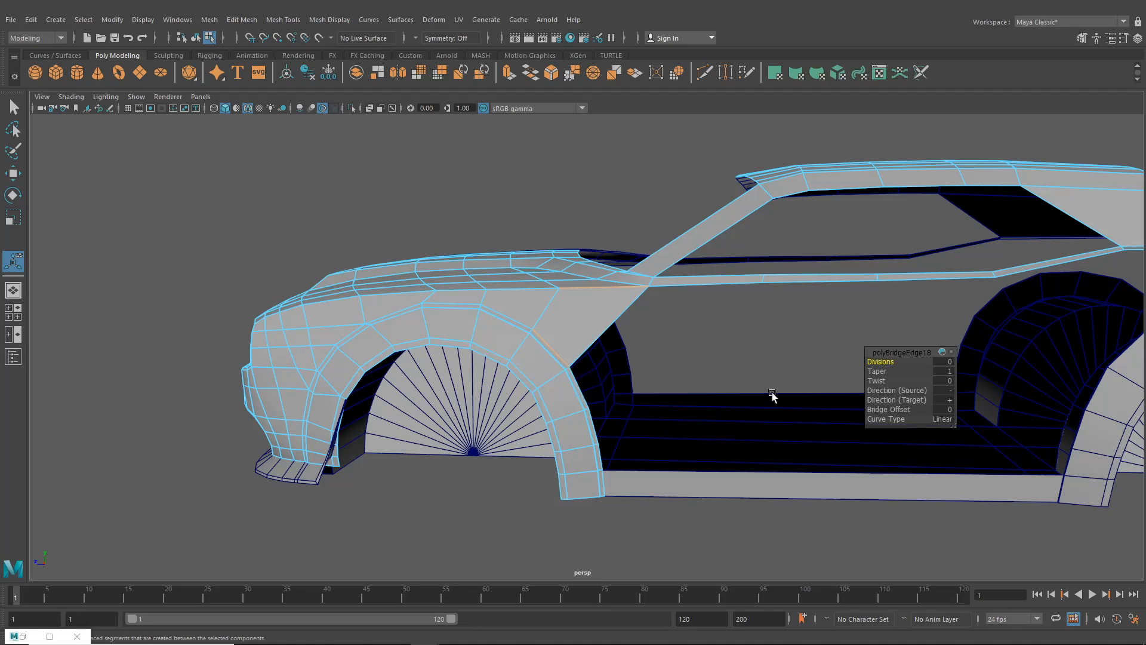
# Return to object selection mode, deselect the car body and examine the bridged fender and overall body shape from front, side and rear
pyautogui.press('f')
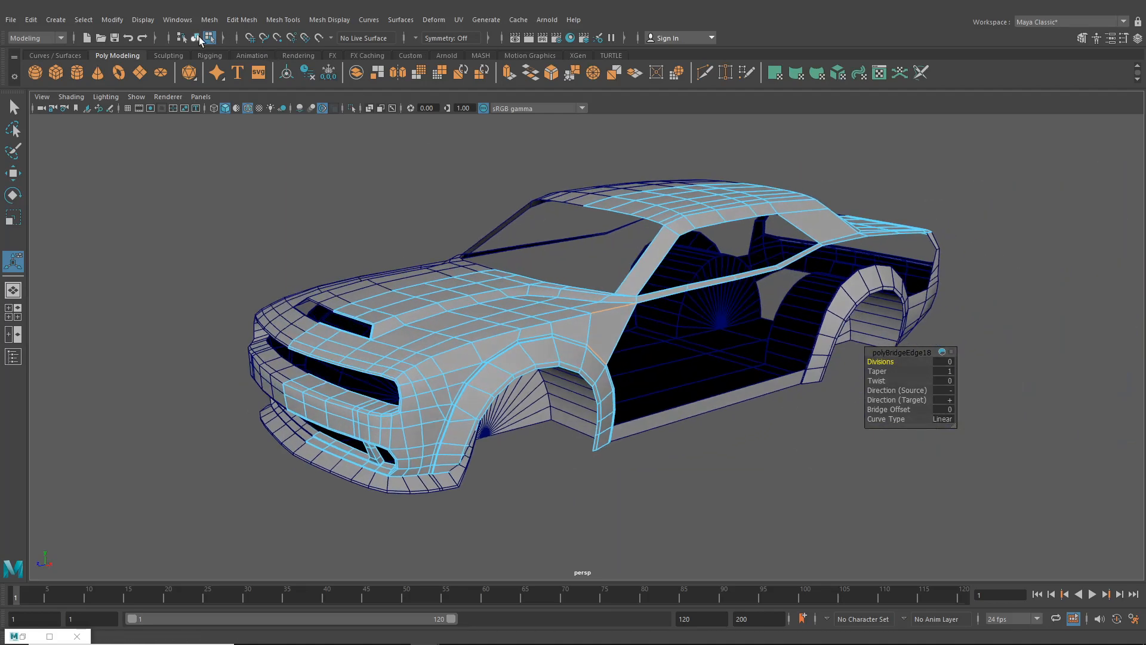
pyautogui.click(196, 37)
pyautogui.click(739, 427)
pyautogui.keyDown('alt'); pyautogui.moveTo(740, 428); pyautogui.dragTo(834, 361); pyautogui.keyUp('alt')
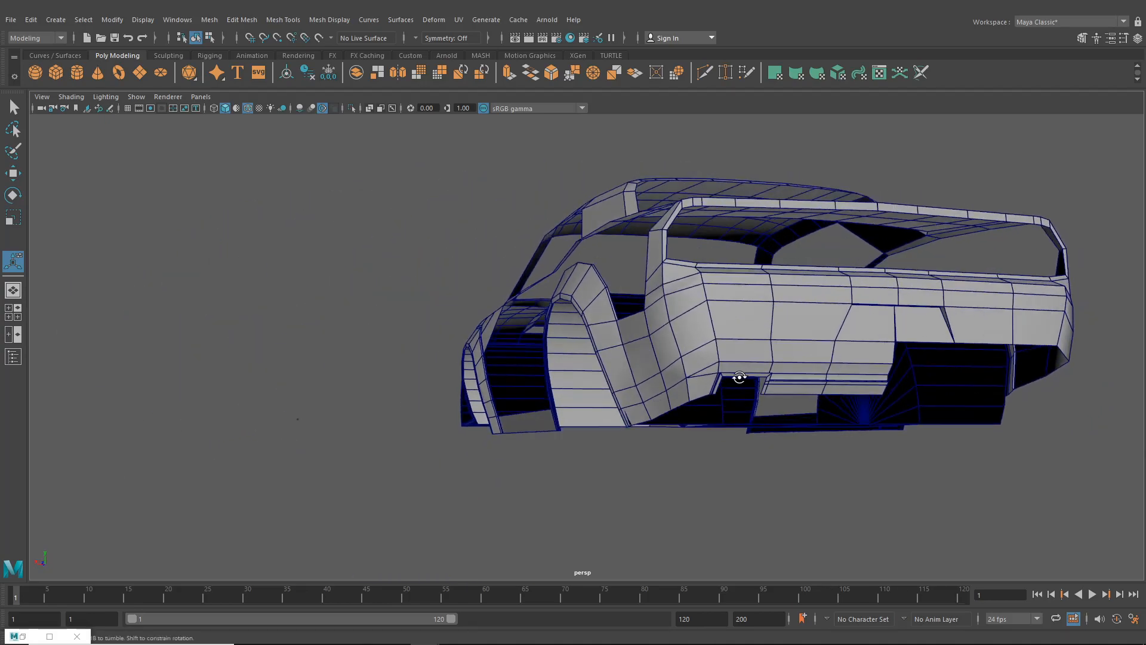
pyautogui.keyDown('alt'); pyautogui.moveTo(739, 377); pyautogui.dragTo(591, 362); pyautogui.keyUp('alt')
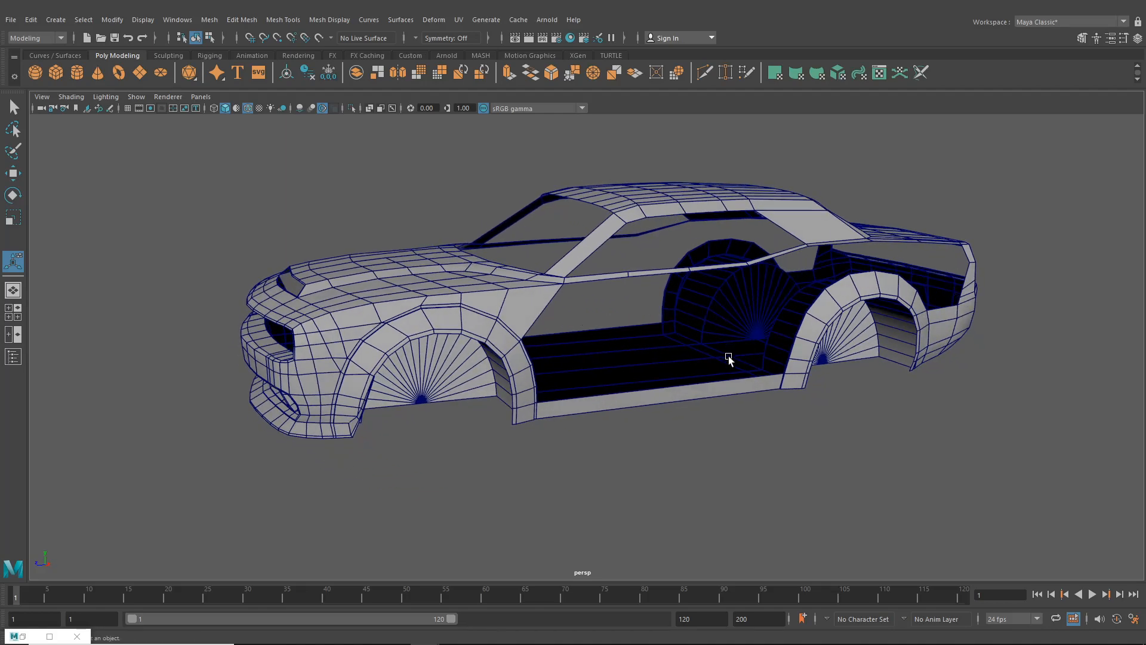
pyautogui.keyDown('alt'); pyautogui.moveTo(655, 370); pyautogui.dragTo(716, 397); pyautogui.keyUp('alt')
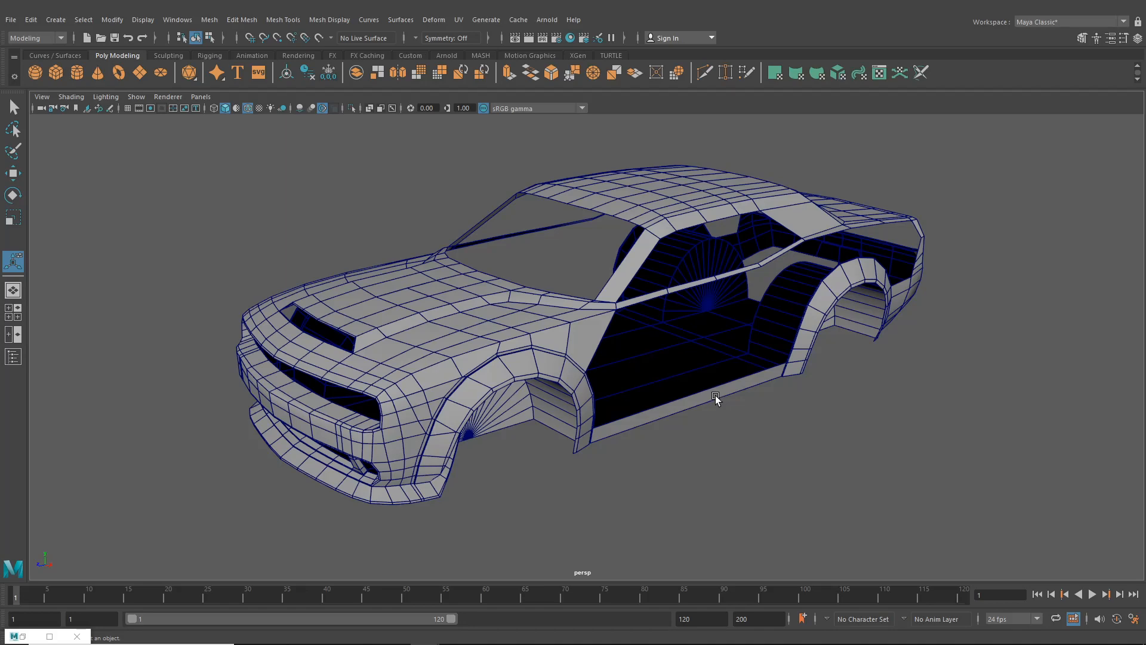
pyautogui.keyDown('alt'); pyautogui.moveTo(720, 417); pyautogui.dragTo(667, 438, button='middle'); pyautogui.keyUp('alt')
pyautogui.scroll(5, 666, 438)
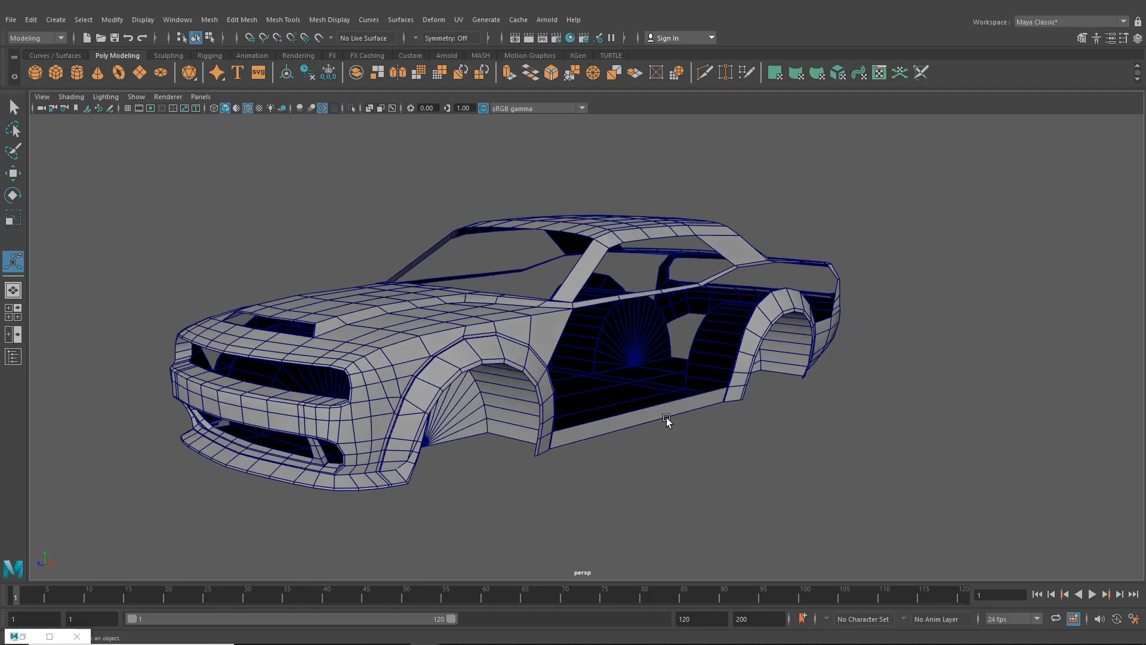
pyautogui.scroll(-1, 627, 421)
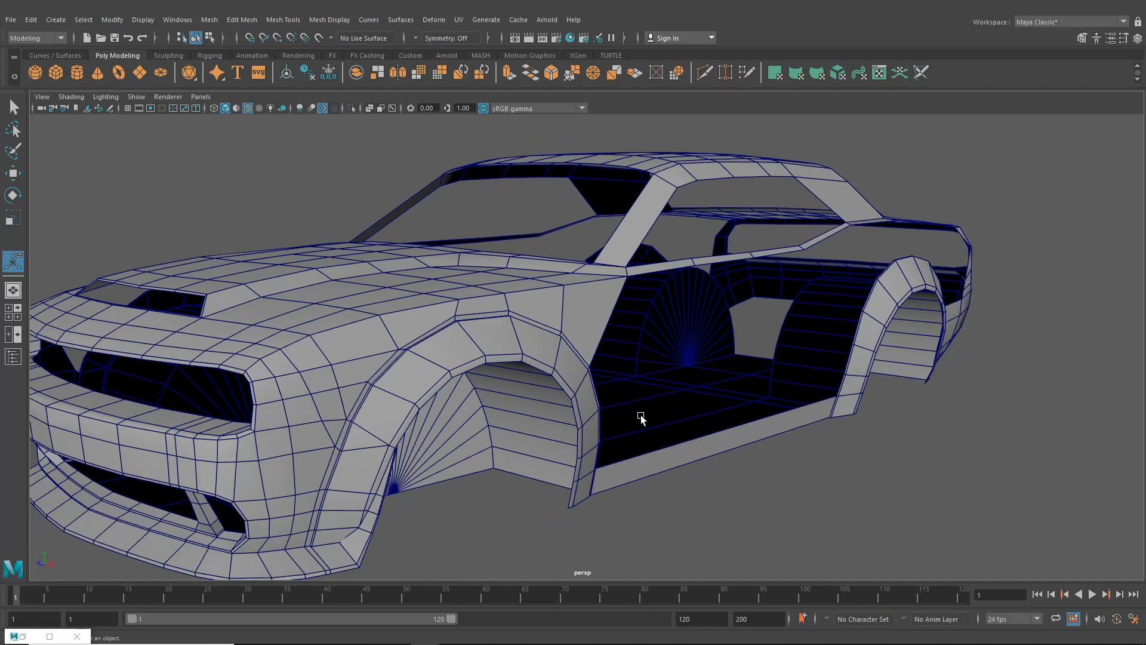
pyautogui.scroll(-4, 641, 416)
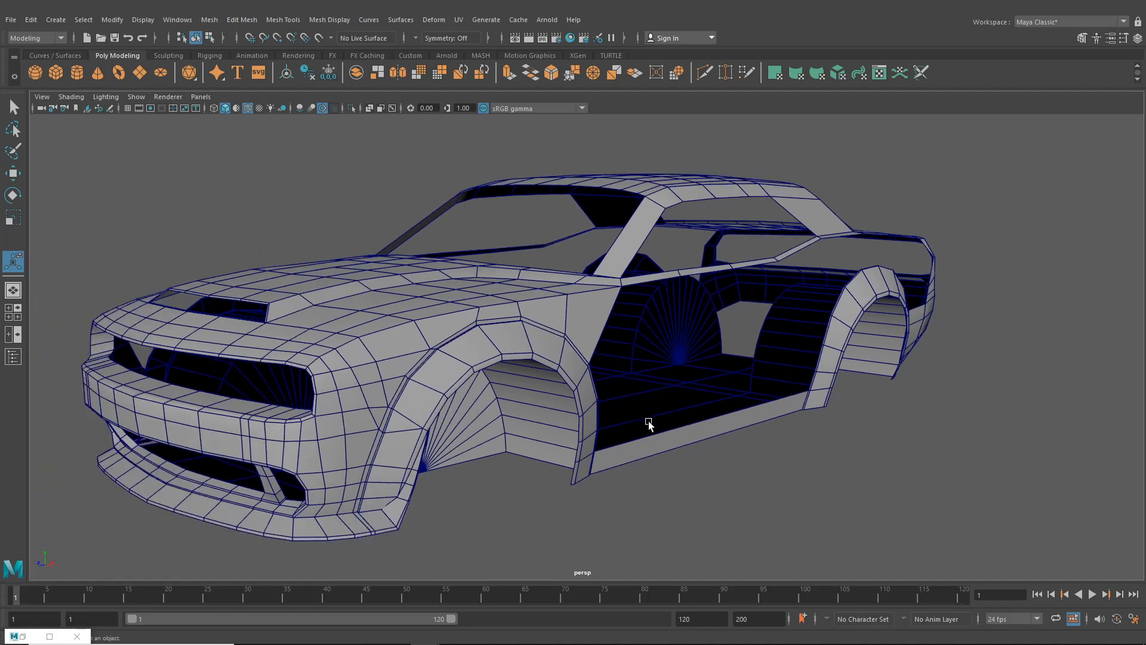